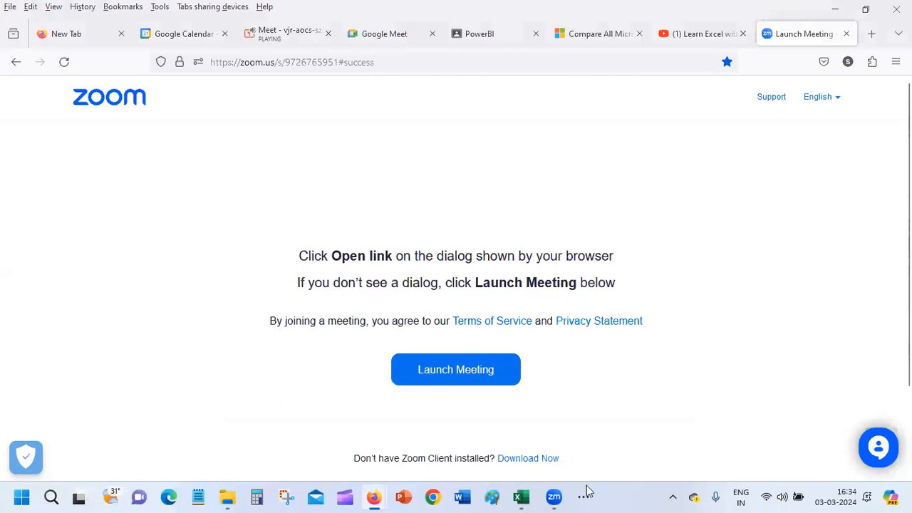
Switch to the Palium_Exercises workbook in Excel and enter S.NO as the header in cell A2 of Sales Data_2.
{"action": "mouse_move", "coordinate": [522, 497]}
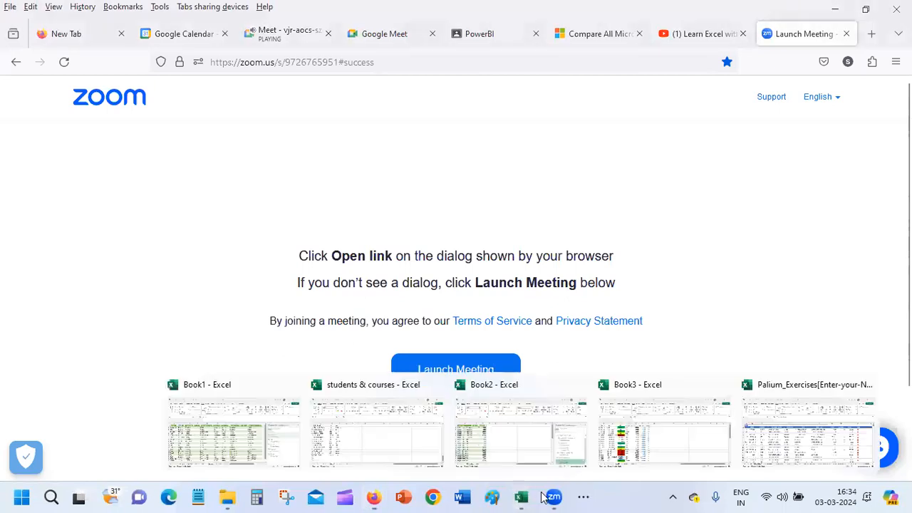
{"action": "left_click", "coordinate": [775, 444]}
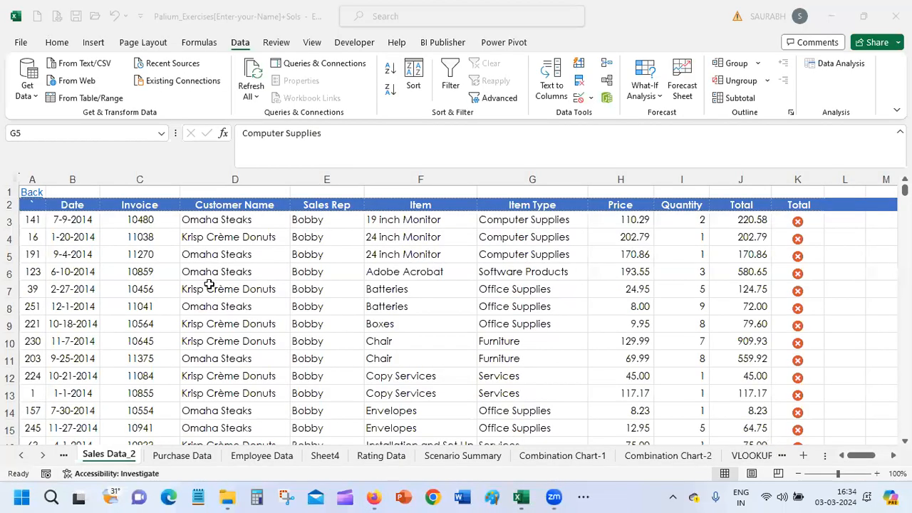
{"action": "left_click", "coordinate": [66, 208]}
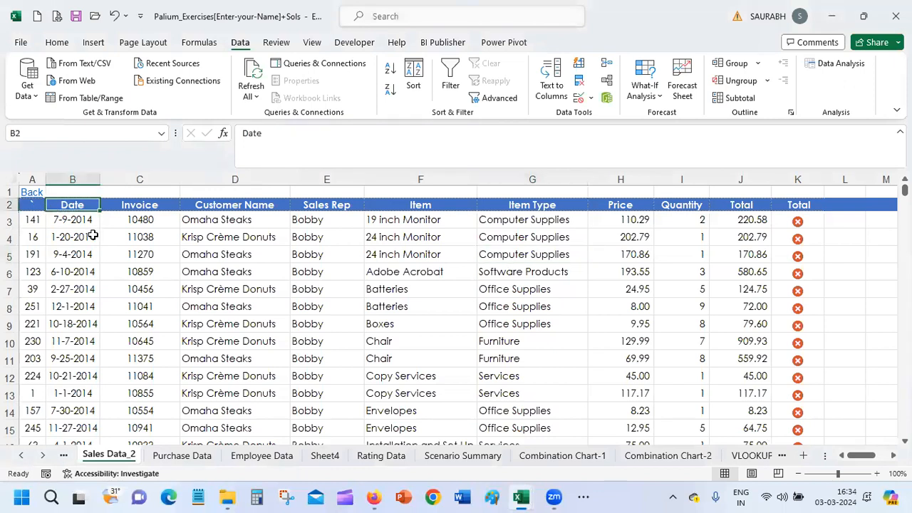
{"action": "key", "text": "Left"}
{"action": "left_click", "coordinate": [83, 257]}
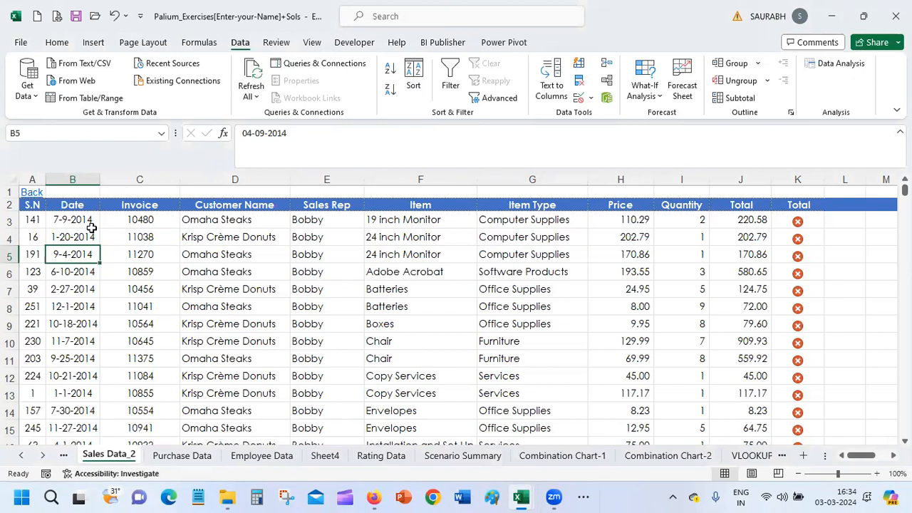
Select the sales table with its headers, range A2:J267, as the source for a PivotTable.
{"action": "left_click", "coordinate": [37, 205]}
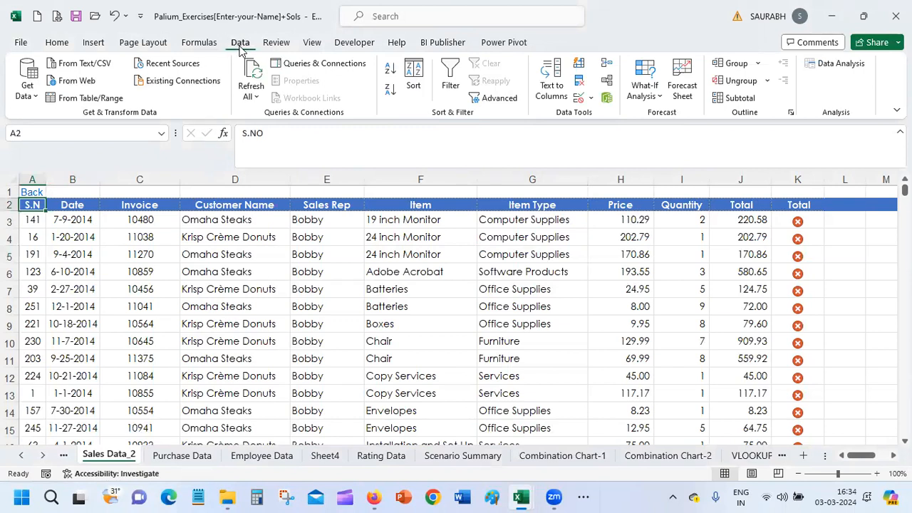
{"action": "left_click", "coordinate": [94, 43]}
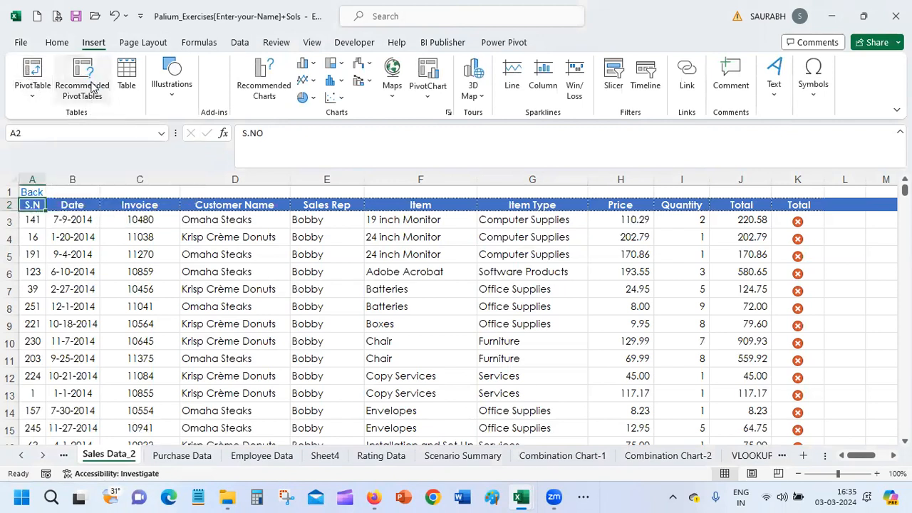
{"action": "left_click", "coordinate": [327, 220]}
{"action": "left_click", "coordinate": [86, 93]}
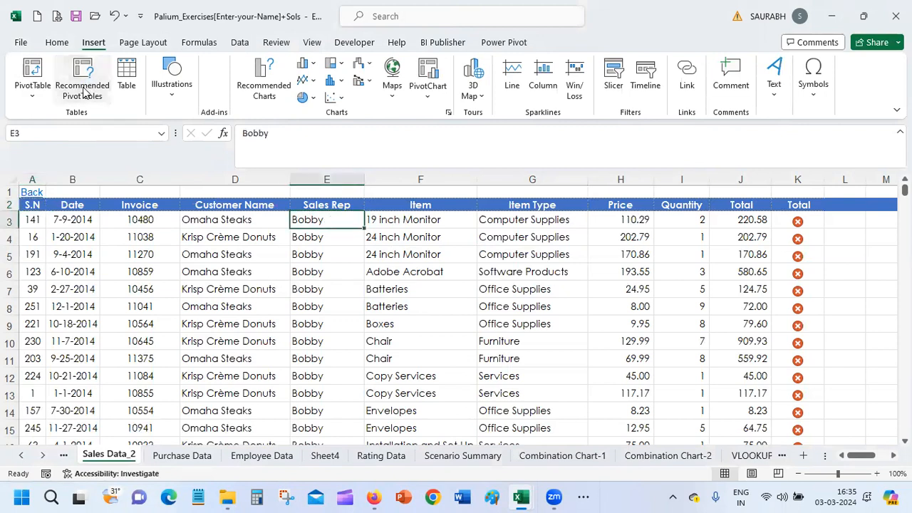
{"action": "left_click", "coordinate": [28, 205]}
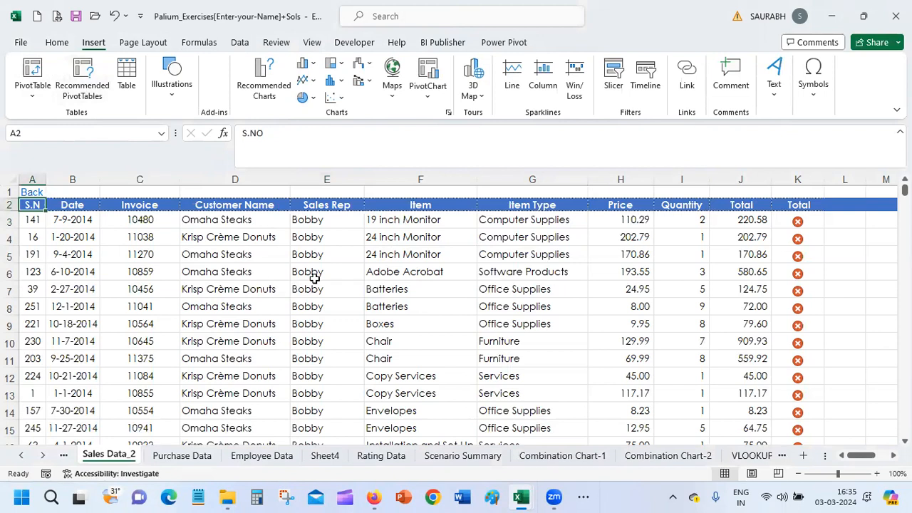
{"action": "key", "text": "shift+Right"}
{"action": "key", "text": "shift+Right"}
{"action": "key", "text": "shift+Right"}
{"action": "key", "text": "shift+Right"}
{"action": "key", "text": "shift+Right"}
{"action": "key", "text": "shift+Right"}
{"action": "key", "text": "shift+Right"}
{"action": "key", "text": "shift+Right"}
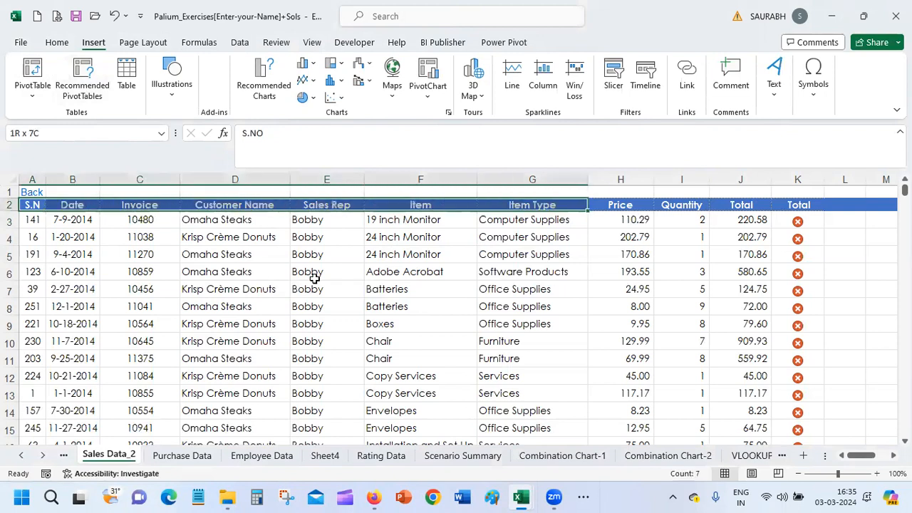
{"action": "key", "text": "shift+Right"}
{"action": "key", "text": "ctrl+shift+Down"}
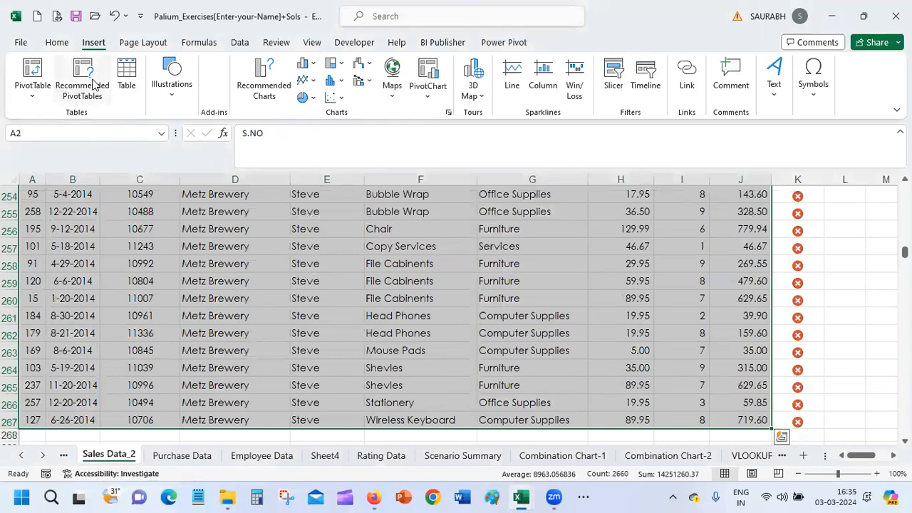
{"action": "mouse_move", "coordinate": [521, 497]}
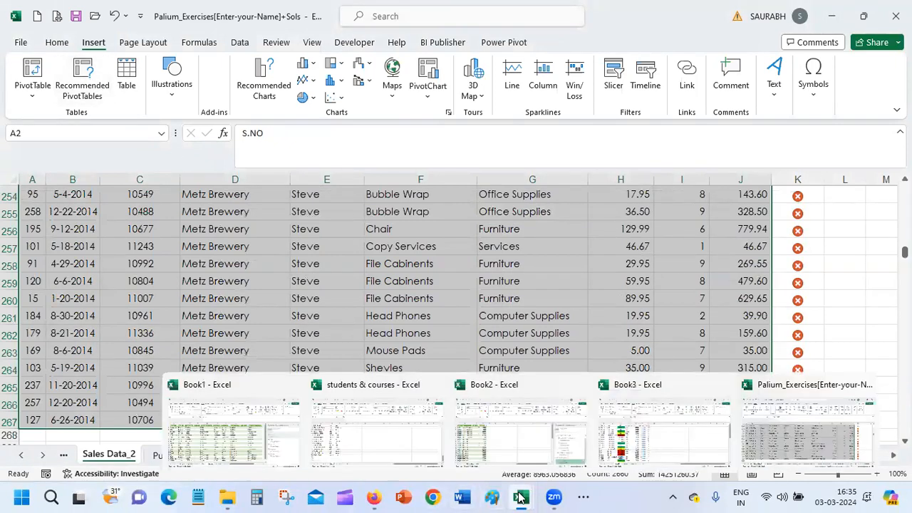
Try to create a PivotTable from Sales Data_2 range A2:J267 on the existing worksheet at cell AC5.
{"action": "left_click", "coordinate": [33, 80]}
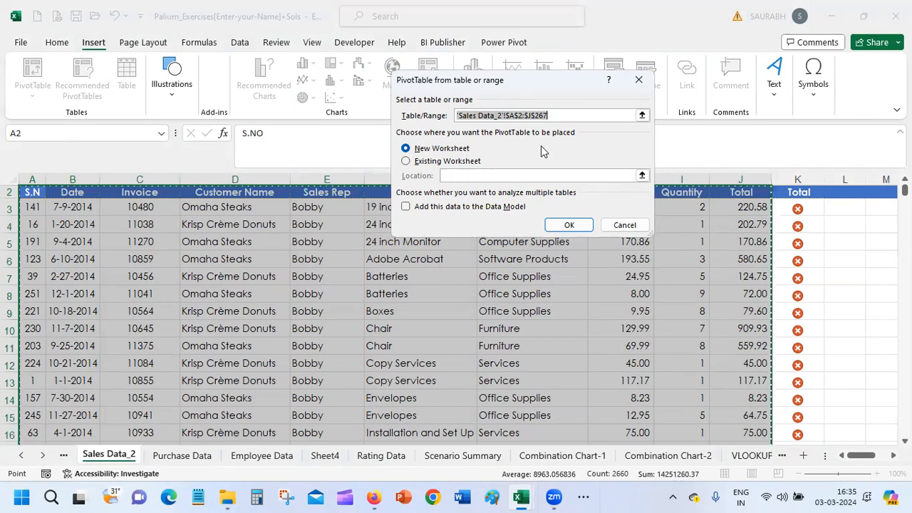
{"action": "left_click", "coordinate": [406, 161]}
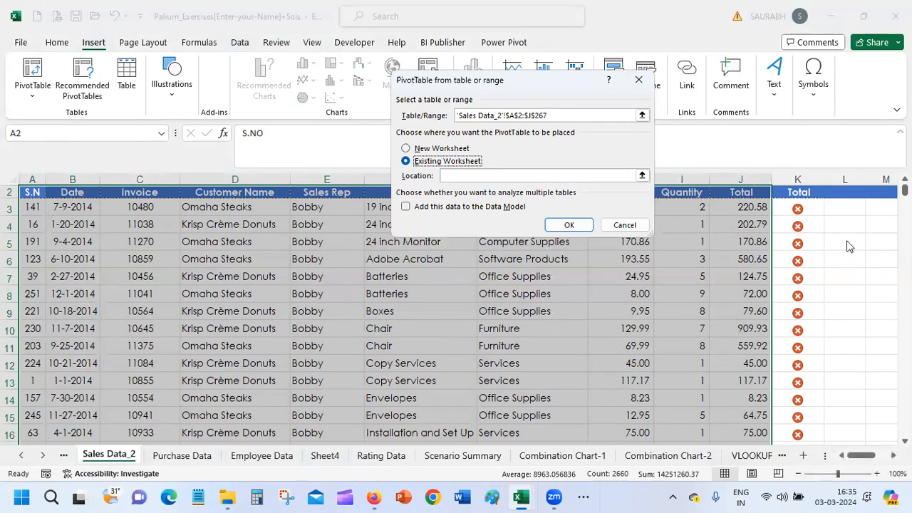
{"action": "left_click", "coordinate": [561, 175]}
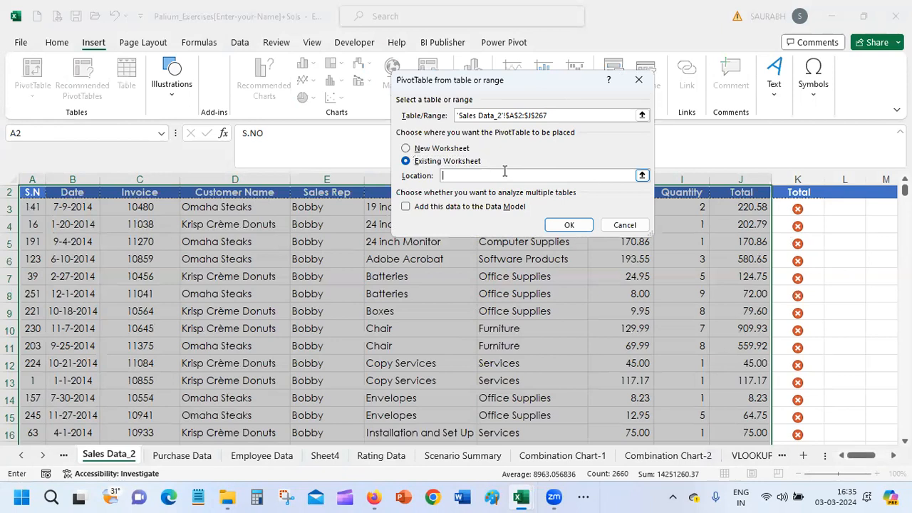
{"action": "scroll", "coordinate": [456, 309], "scroll_direction": "right", "scroll_amount": 10}
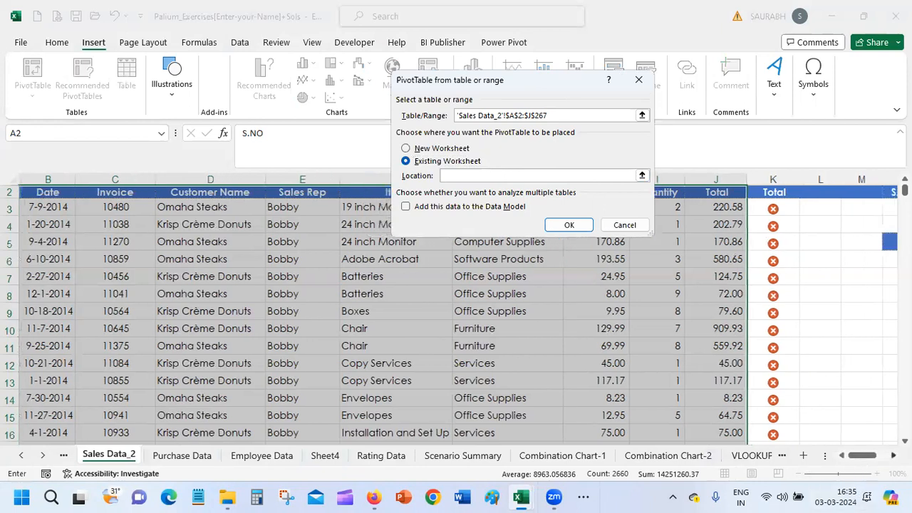
{"action": "scroll", "coordinate": [486, 301], "scroll_direction": "right", "scroll_amount": 4}
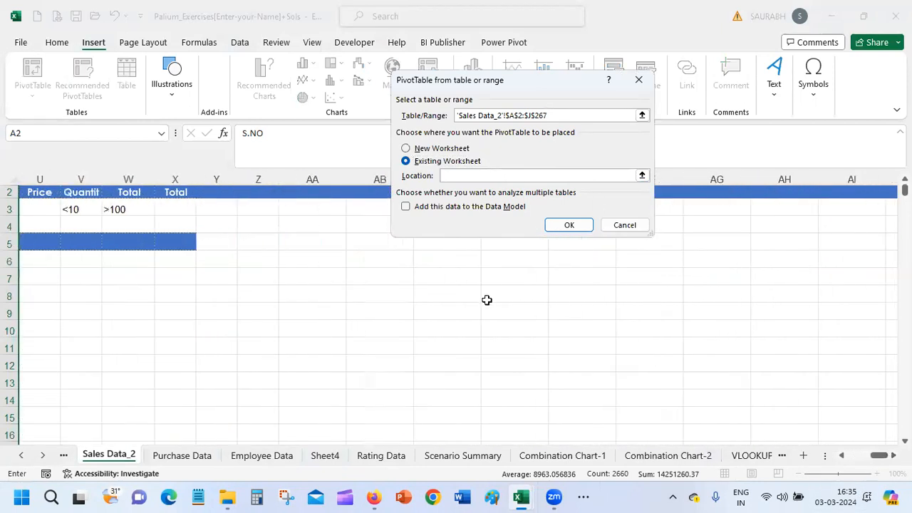
{"action": "left_click", "coordinate": [451, 245]}
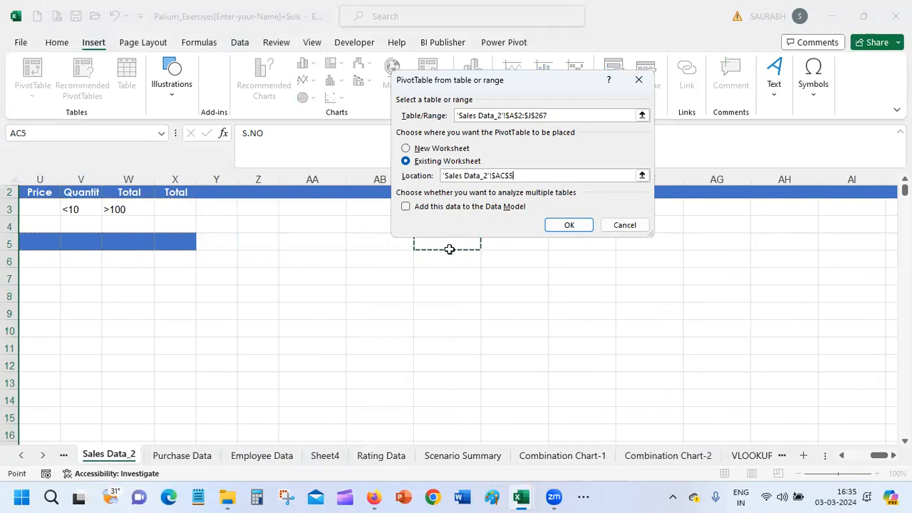
{"action": "left_click", "coordinate": [570, 225]}
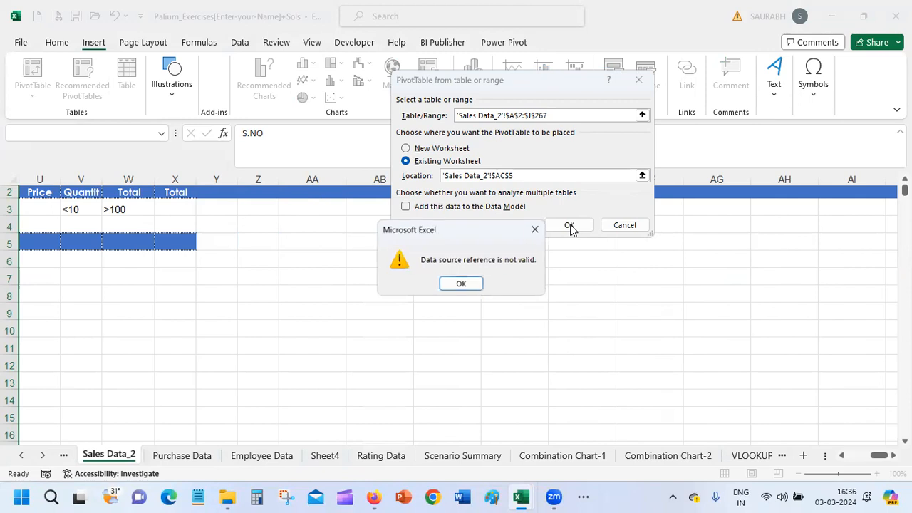
{"action": "left_click", "coordinate": [465, 284]}
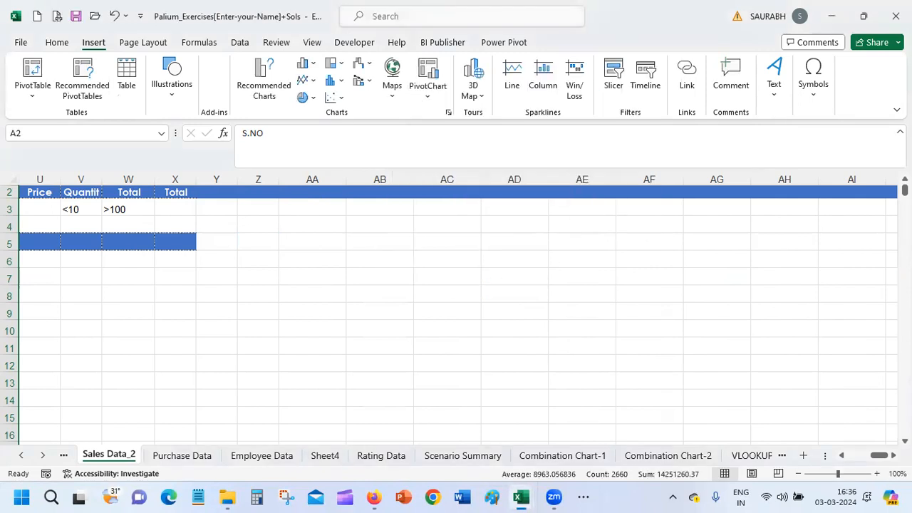
Delete columns AC through BC from the Sales Data_2 sheet.
{"action": "scroll", "coordinate": [499, 253], "scroll_direction": "up", "scroll_amount": 1}
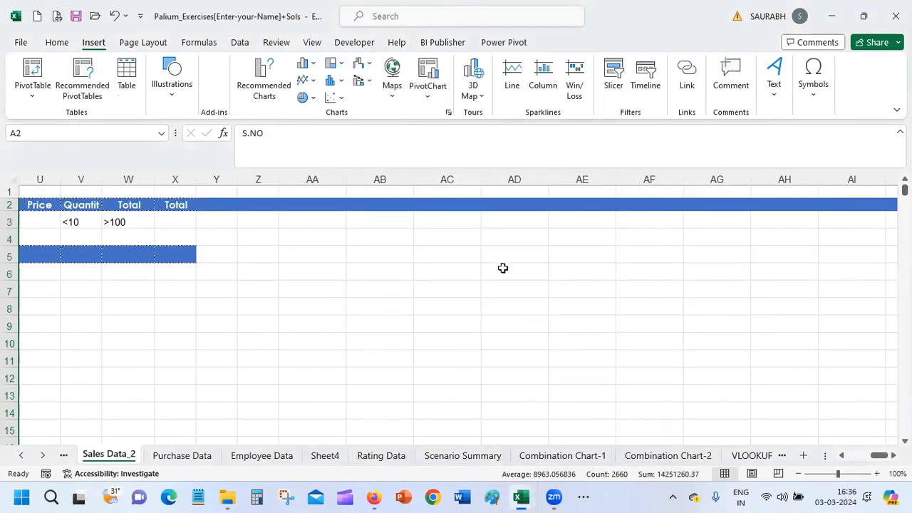
{"action": "left_click_drag", "start_coordinate": [442, 179], "coordinate": [740, 181]}
{"action": "right_click", "coordinate": [695, 179]}
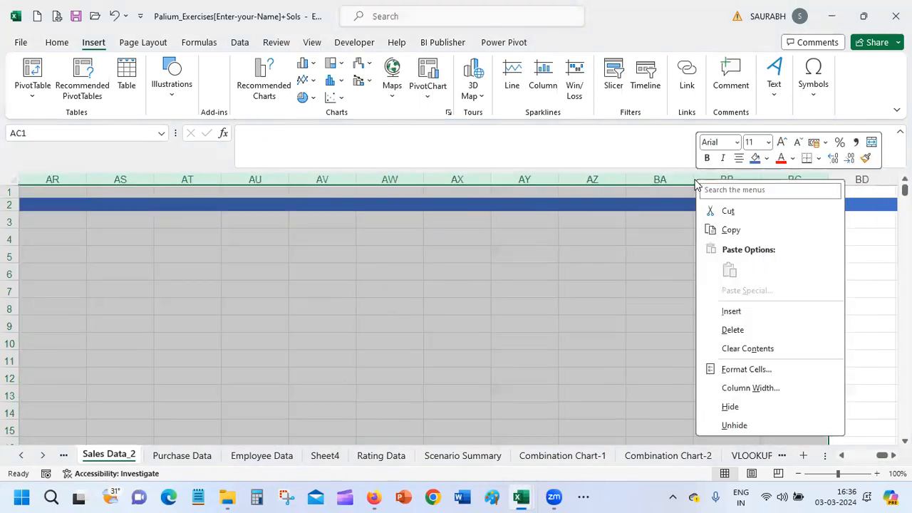
{"action": "left_click", "coordinate": [738, 333]}
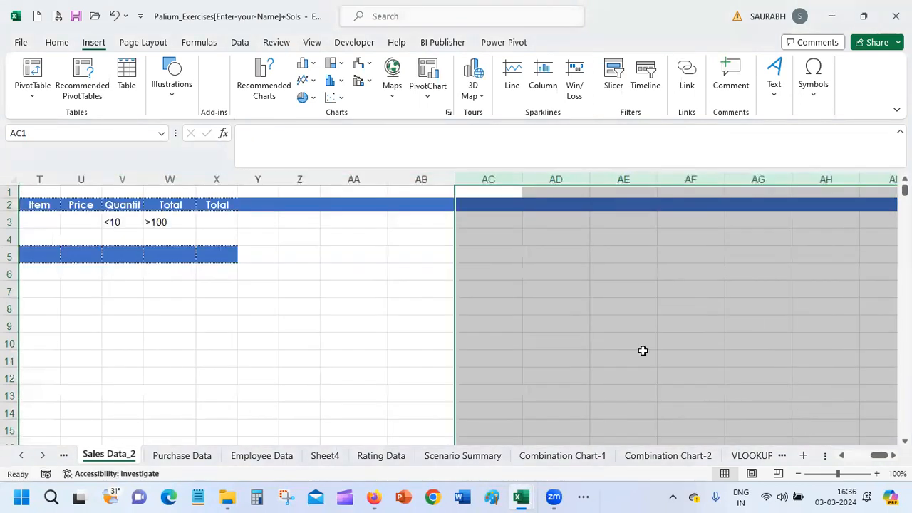
Try to create a PivotTable at cell AC3 of the existing sheet, using Sales Data_2 range A2:J267 as the source.
{"action": "left_click", "coordinate": [473, 216]}
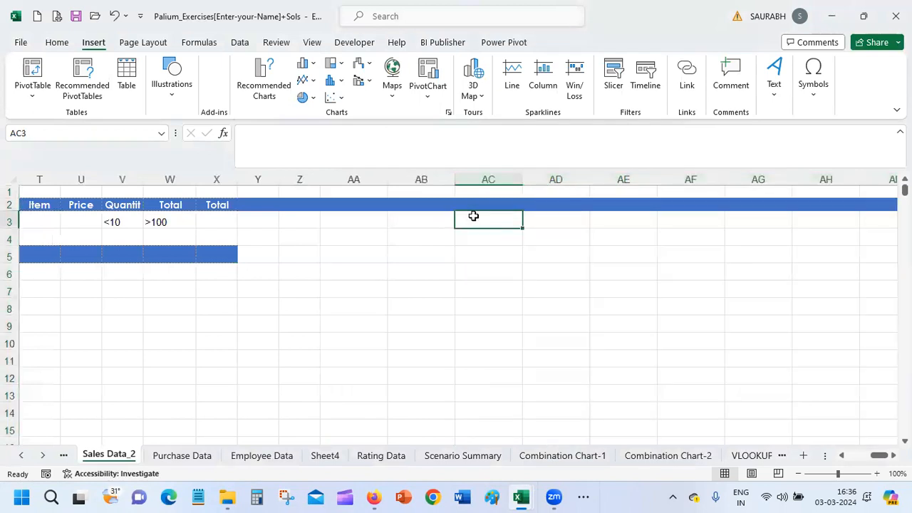
{"action": "left_click", "coordinate": [32, 71]}
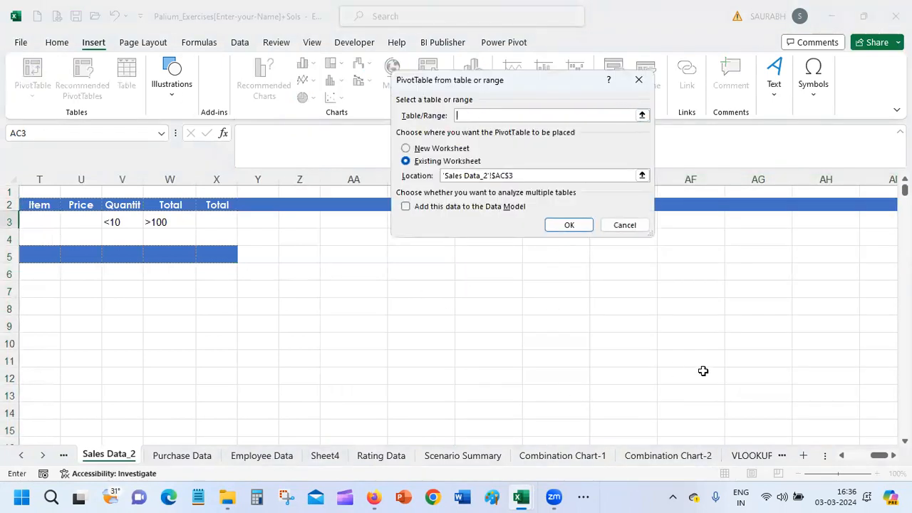
{"action": "left_click_drag", "start_coordinate": [878, 455], "coordinate": [796, 462]}
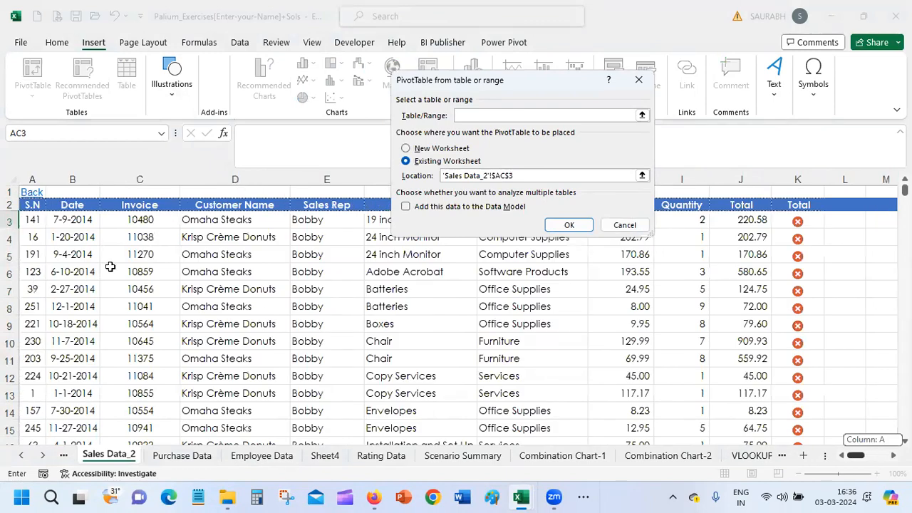
{"action": "left_click", "coordinate": [32, 204]}
{"action": "key", "text": "shift+Right"}
{"action": "key", "text": "shift+Right"}
{"action": "key", "text": "shift+Right"}
{"action": "key", "text": "shift+Right"}
{"action": "key", "text": "shift+Right"}
{"action": "key", "text": "shift+Right"}
{"action": "key", "text": "shift+Right"}
{"action": "key", "text": "shift+Right"}
{"action": "key", "text": "shift+Right"}
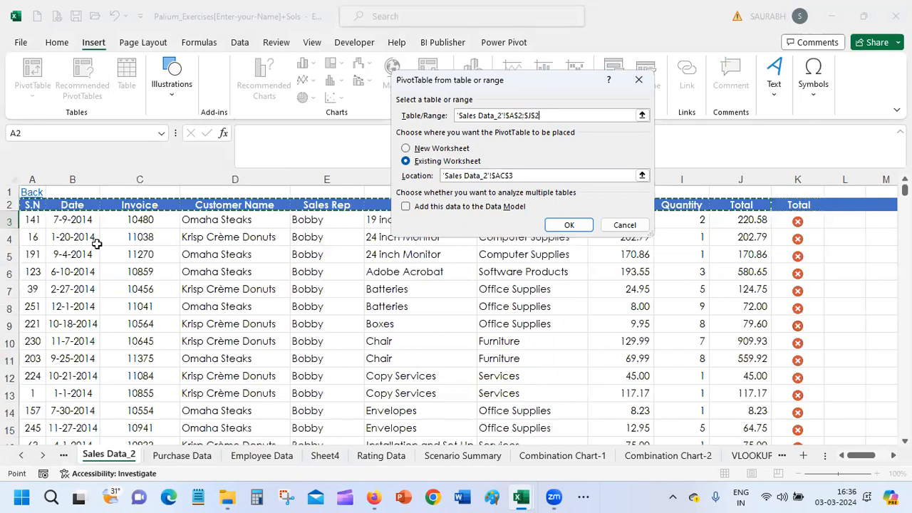
{"action": "key", "text": "ctrl+shift+Down"}
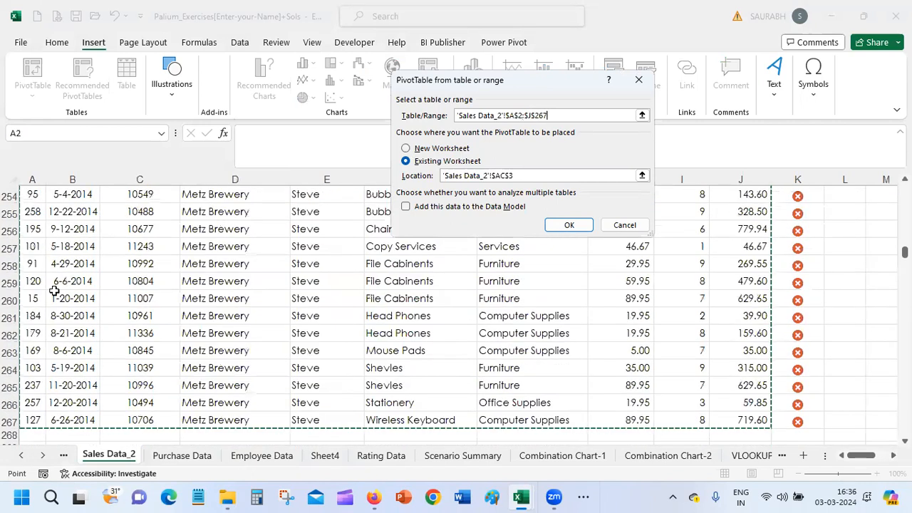
{"action": "left_click", "coordinate": [555, 177]}
{"action": "left_click", "coordinate": [568, 225]}
{"action": "left_click", "coordinate": [471, 283]}
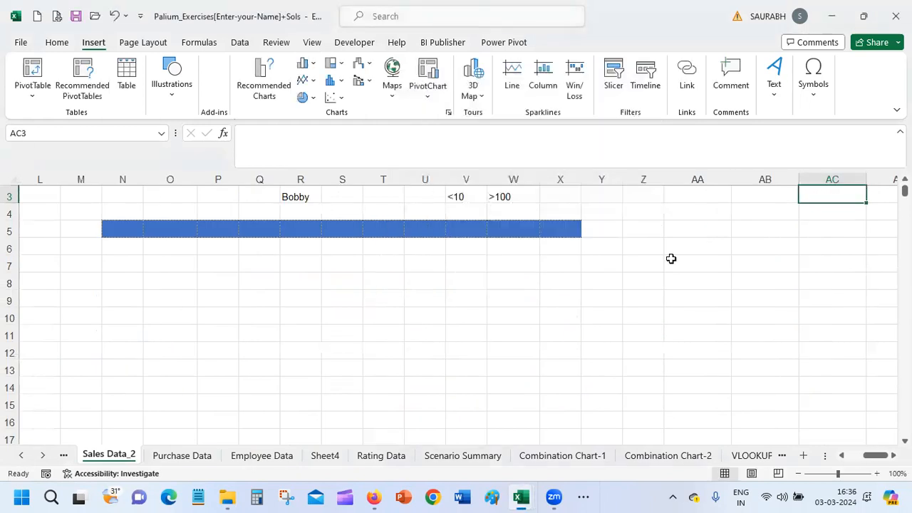
Try to create a PivotTable from Sales Data_2 range A2:J267 placed on a new worksheet.
{"action": "left_click", "coordinate": [833, 215]}
{"action": "left_click", "coordinate": [32, 70]}
{"action": "left_click", "coordinate": [534, 117]}
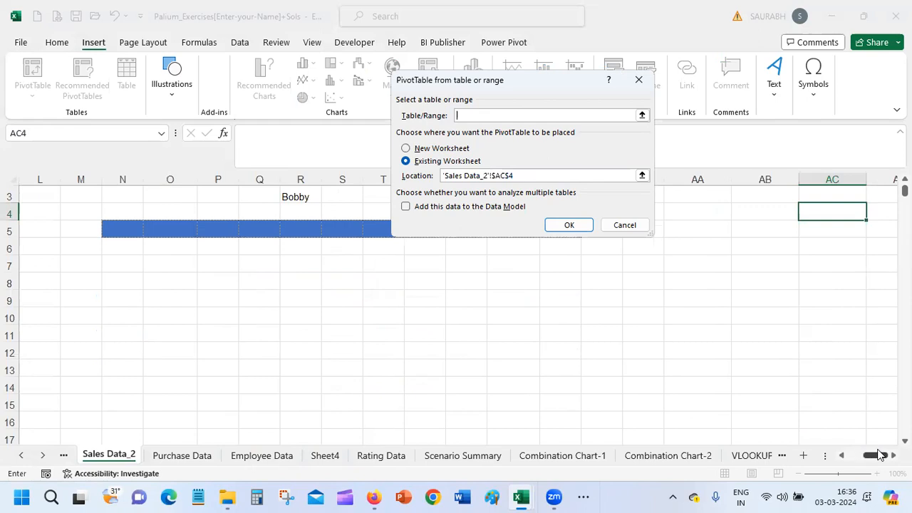
{"action": "left_click_drag", "start_coordinate": [875, 456], "coordinate": [783, 473]}
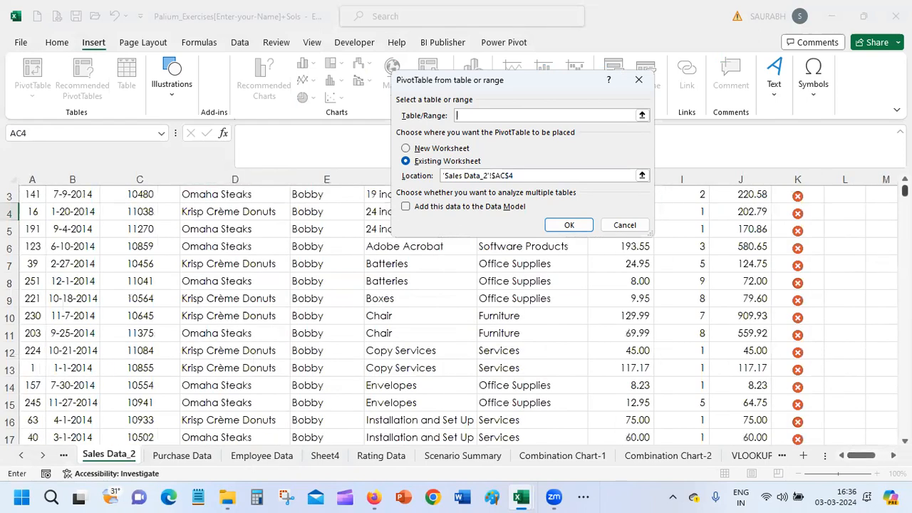
{"action": "scroll", "coordinate": [872, 175], "scroll_direction": "up", "scroll_amount": 1}
{"action": "left_click_drag", "start_coordinate": [29, 206], "coordinate": [780, 284]}
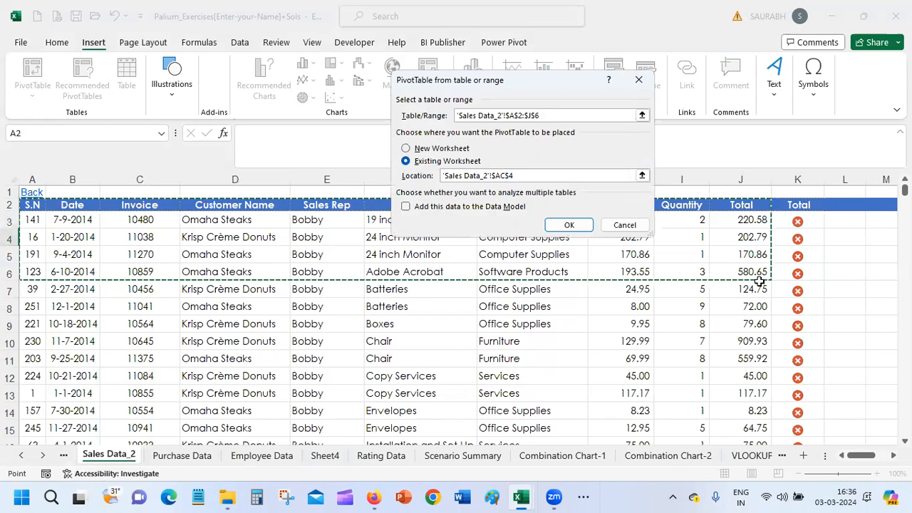
{"action": "key", "text": "ctrl+shift+Down"}
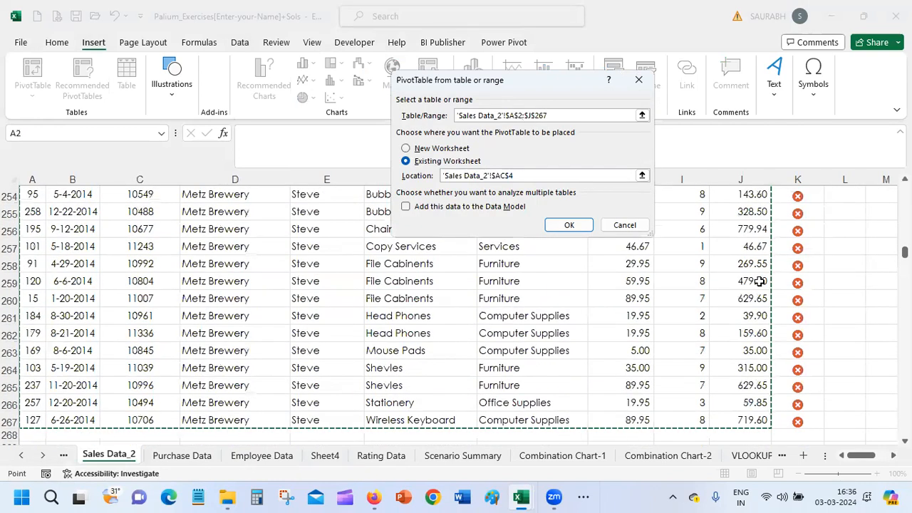
{"action": "left_click", "coordinate": [464, 152]}
{"action": "left_click", "coordinate": [568, 226]}
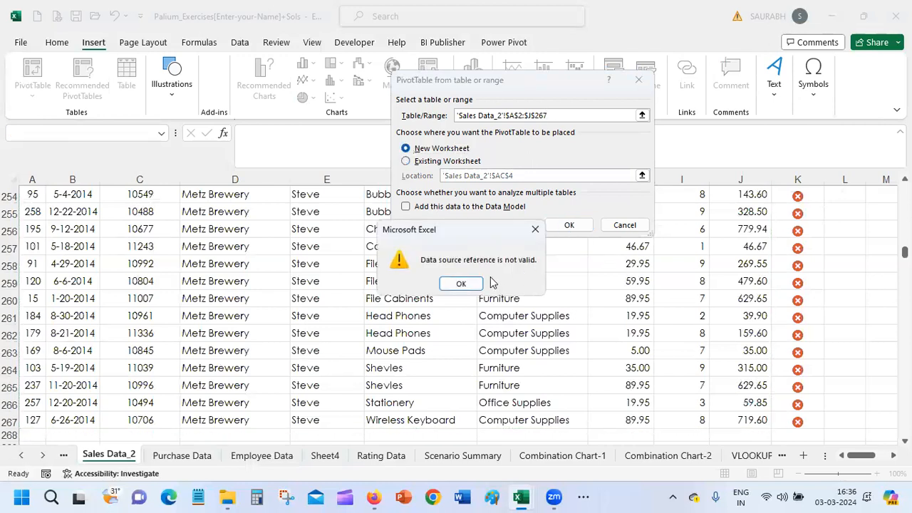
{"action": "left_click", "coordinate": [461, 284]}
{"action": "left_click", "coordinate": [674, 338]}
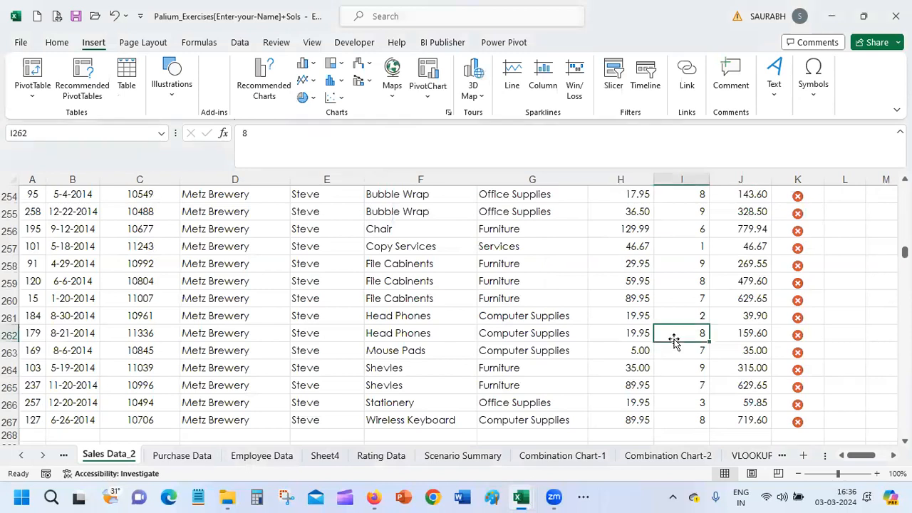
Switch to the Book3 workbook and work in the sales table on Sheet4.
{"action": "left_click", "coordinate": [761, 457]}
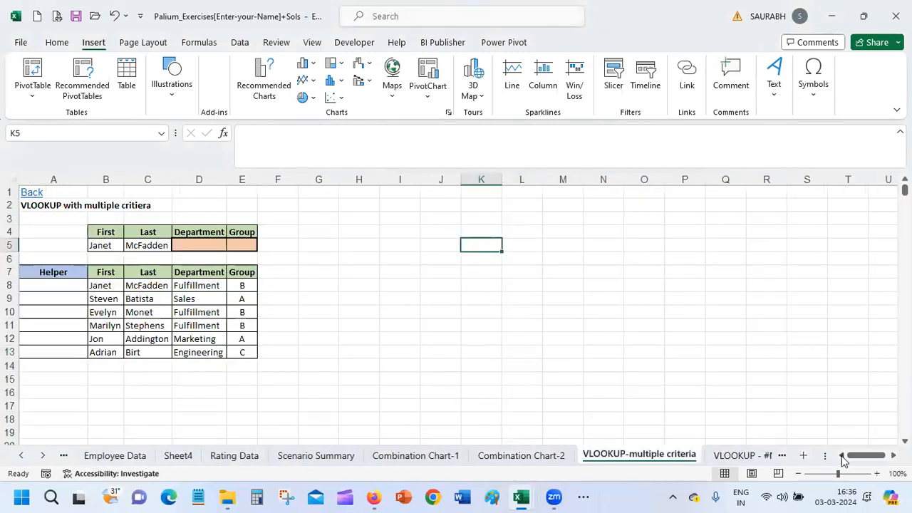
{"action": "mouse_move", "coordinate": [521, 497]}
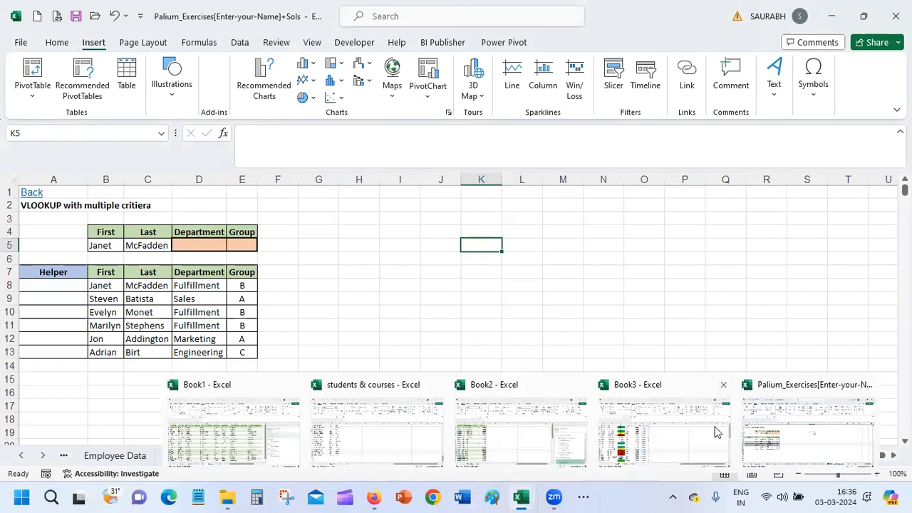
{"action": "left_click", "coordinate": [649, 446]}
{"action": "left_click", "coordinate": [65, 221]}
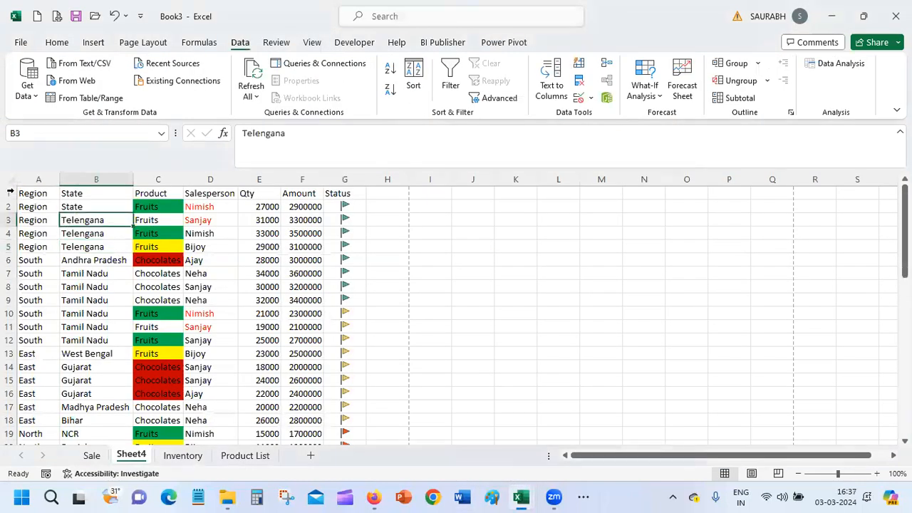
Remove the fill colour from columns A to F of Sheet4 and set their font colour to black.
{"action": "left_click", "coordinate": [25, 195]}
{"action": "left_click_drag", "start_coordinate": [23, 178], "coordinate": [329, 206]}
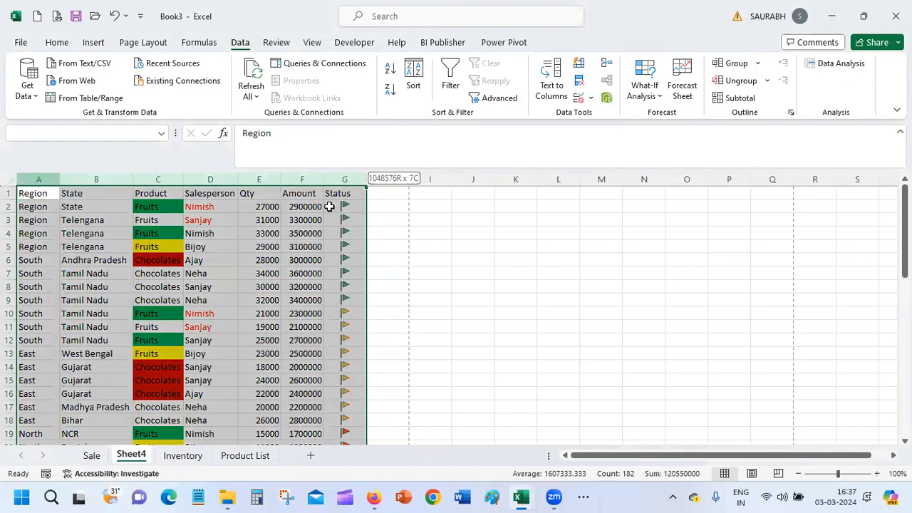
{"action": "left_click", "coordinate": [329, 206]}
{"action": "left_click_drag", "start_coordinate": [27, 181], "coordinate": [304, 193]}
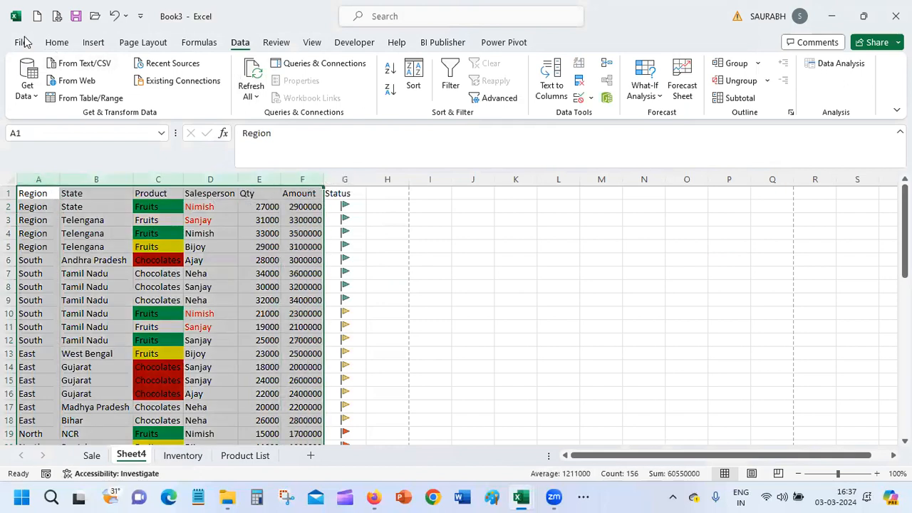
{"action": "left_click", "coordinate": [57, 43]}
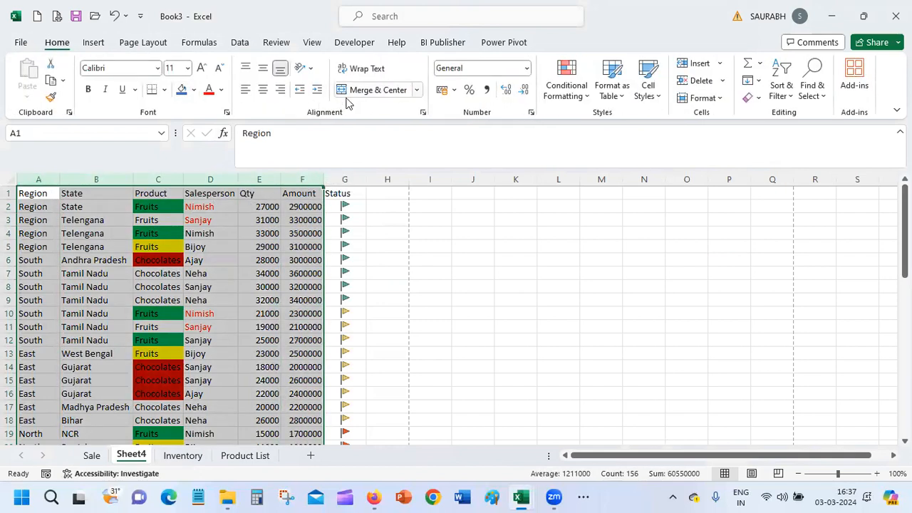
{"action": "left_click", "coordinate": [193, 90]}
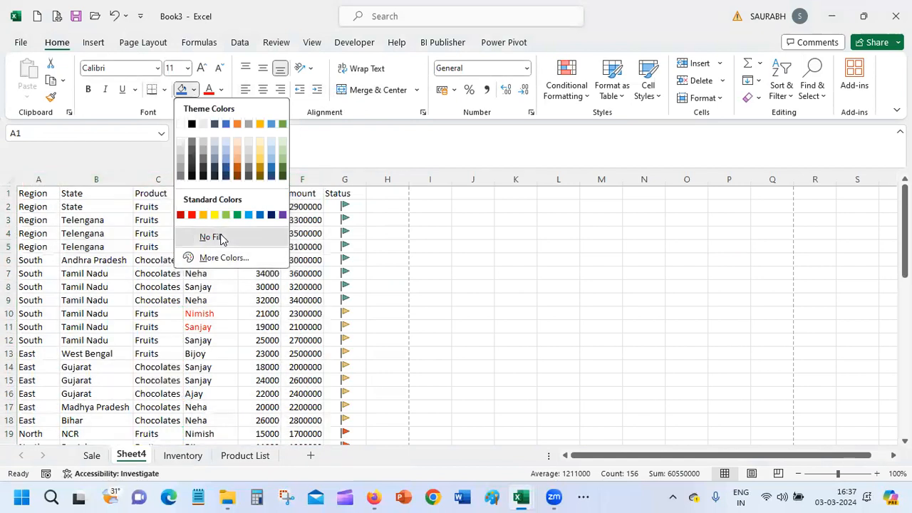
{"action": "left_click", "coordinate": [211, 237]}
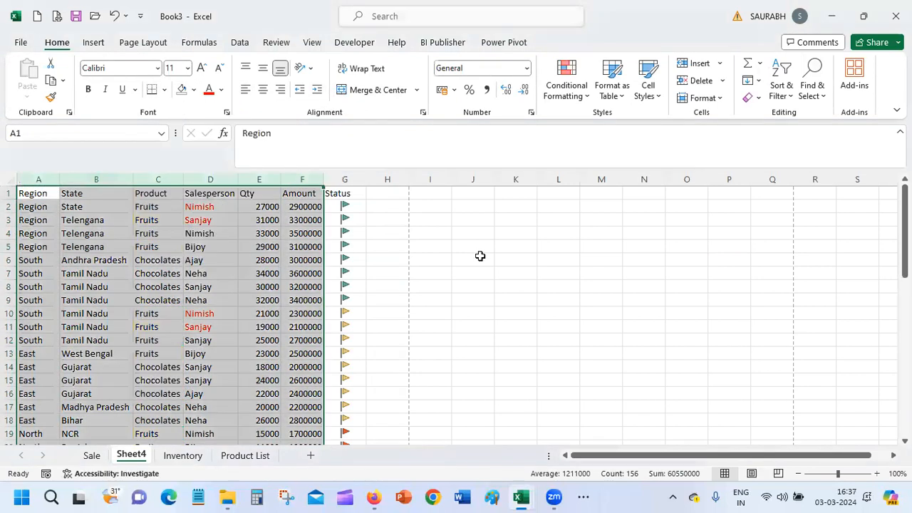
{"action": "left_click", "coordinate": [221, 90]}
{"action": "left_click", "coordinate": [272, 110]}
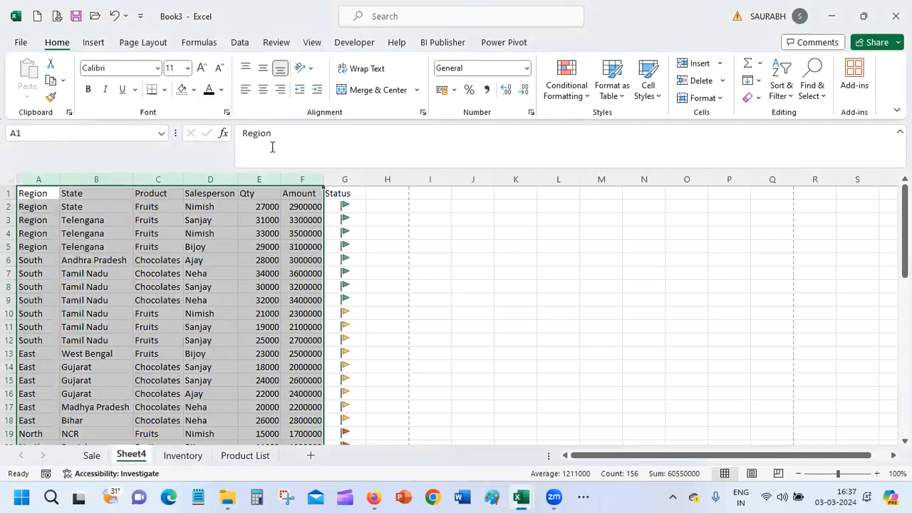
{"action": "left_click", "coordinate": [386, 324]}
Create a PivotTable from Sheet4 range A1:F26, placed on the existing worksheet at cell J2.
{"action": "left_click", "coordinate": [42, 194]}
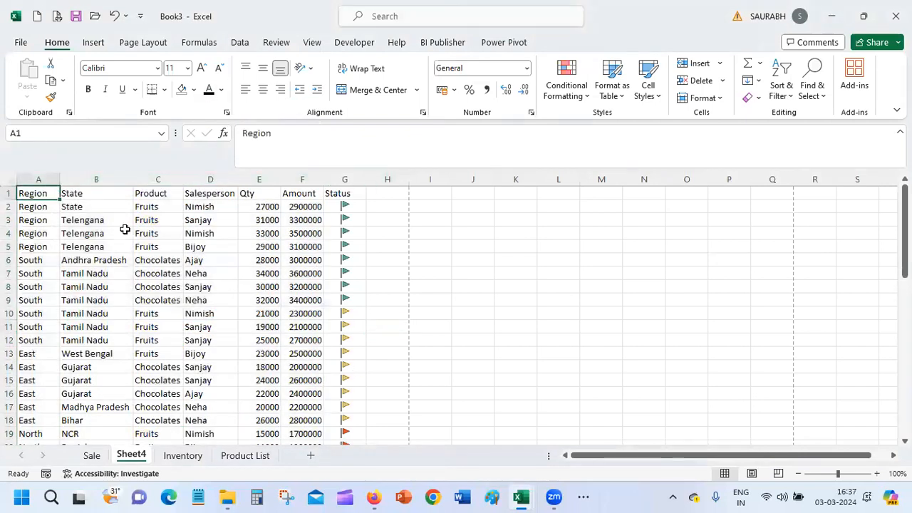
{"action": "key", "text": "shift+Right"}
{"action": "key", "text": "shift+Right"}
{"action": "key", "text": "shift+Right"}
{"action": "key", "text": "shift+Right"}
{"action": "key", "text": "shift+Right"}
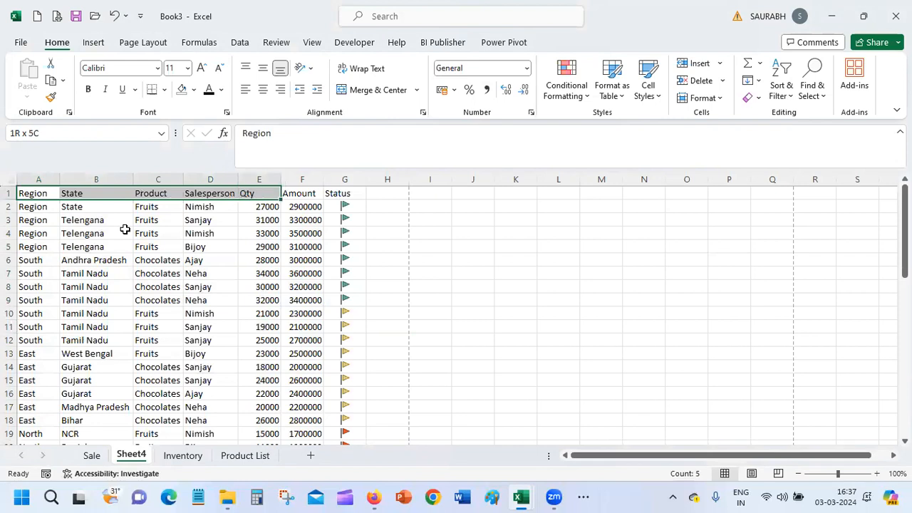
{"action": "key", "text": "shift+Down"}
{"action": "key", "text": "shift+Down"}
{"action": "key", "text": "shift+Down"}
{"action": "key", "text": "shift+Down"}
{"action": "key", "text": "shift+Down"}
{"action": "key", "text": "shift+Down"}
{"action": "key", "text": "shift+Down"}
{"action": "key", "text": "shift+Down"}
{"action": "key", "text": "shift+Down"}
{"action": "key", "text": "shift+Down"}
{"action": "key", "text": "shift+Down"}
{"action": "key", "text": "shift+Down"}
{"action": "key", "text": "shift+Down"}
{"action": "key", "text": "shift+Down"}
{"action": "key", "text": "shift+Down"}
{"action": "key", "text": "shift+Down"}
{"action": "key", "text": "shift+Down"}
{"action": "key", "text": "shift+Down"}
{"action": "key", "text": "shift+Down"}
{"action": "key", "text": "shift+Down"}
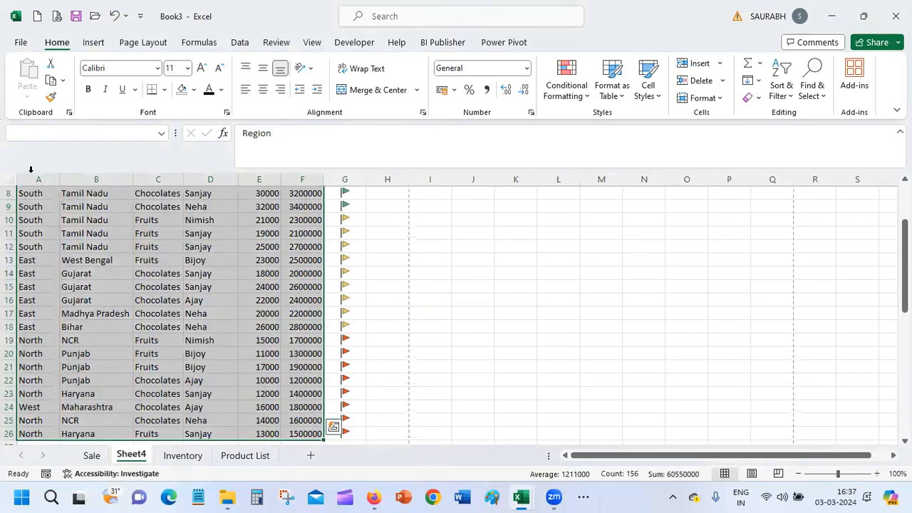
{"action": "left_click", "coordinate": [93, 44]}
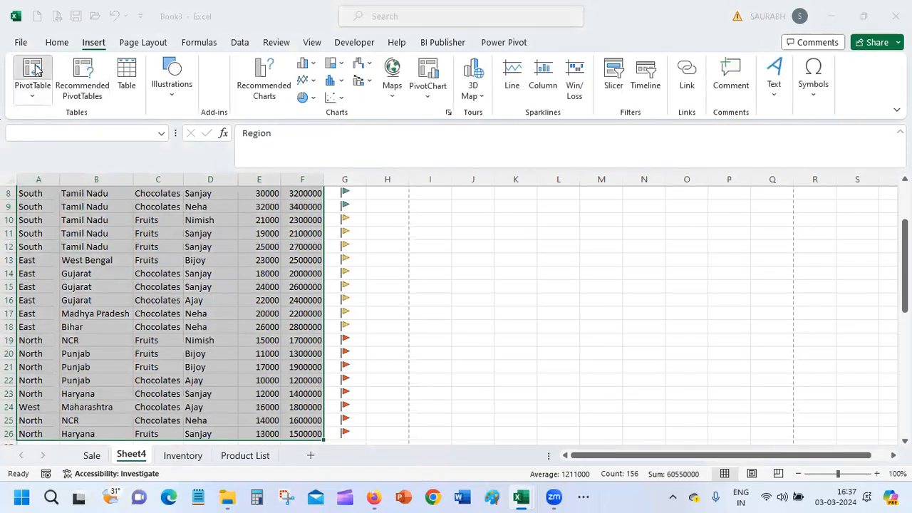
{"action": "left_click", "coordinate": [32, 71]}
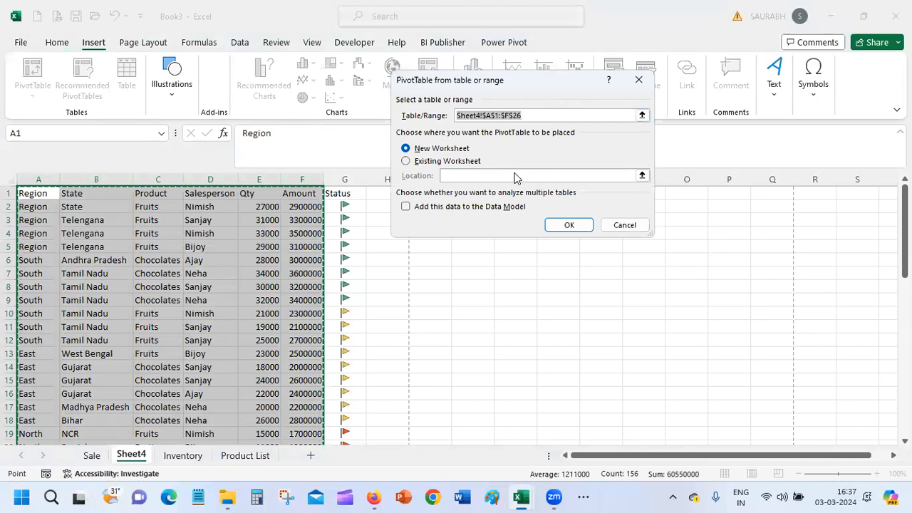
{"action": "left_click", "coordinate": [439, 161]}
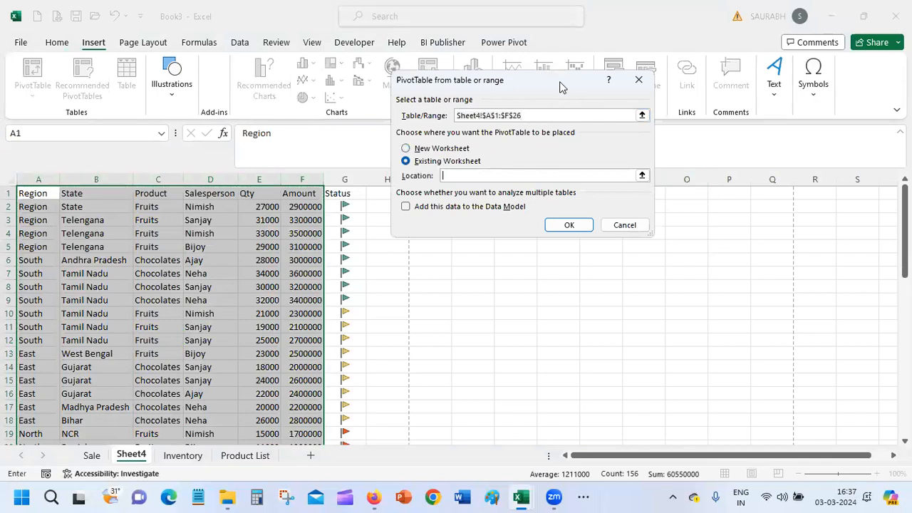
{"action": "left_click_drag", "start_coordinate": [562, 86], "coordinate": [445, 48]}
{"action": "left_click", "coordinate": [484, 206]}
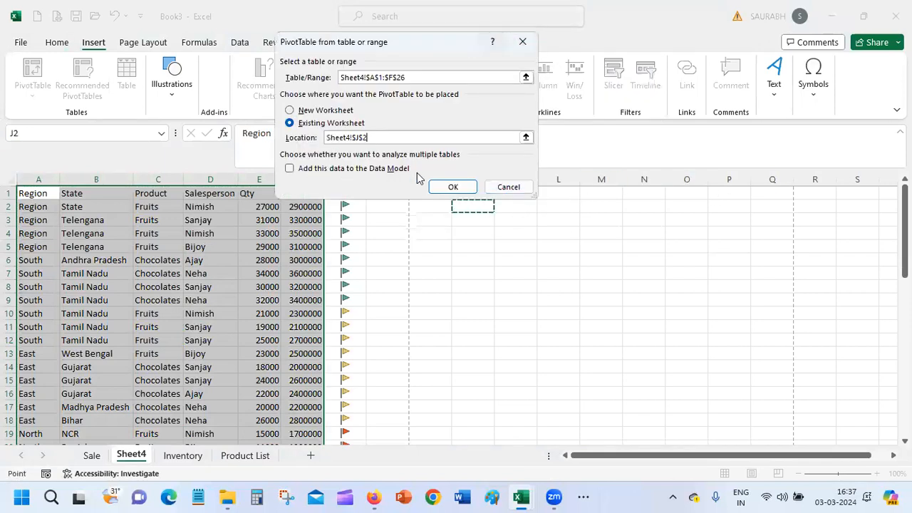
{"action": "left_click", "coordinate": [460, 187]}
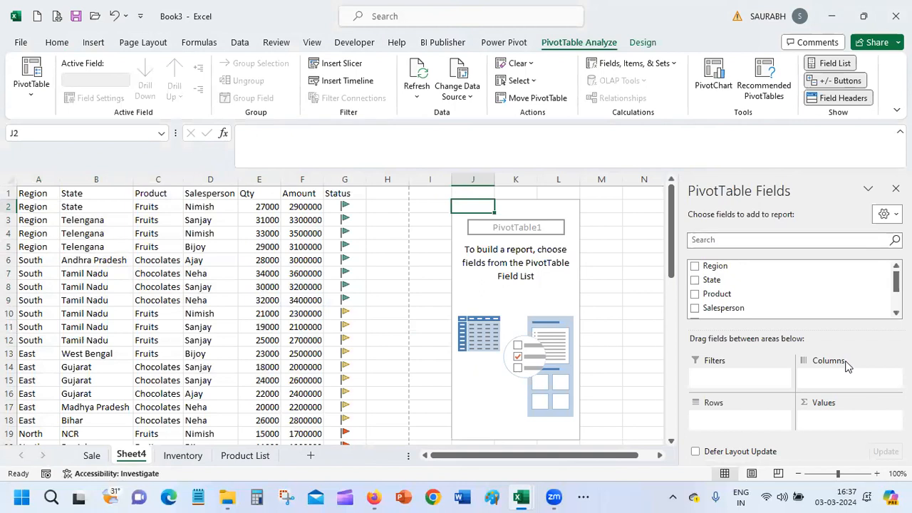
Add Region as the PivotTable's row field and Amount as a summed value field.
{"action": "left_click", "coordinate": [696, 268]}
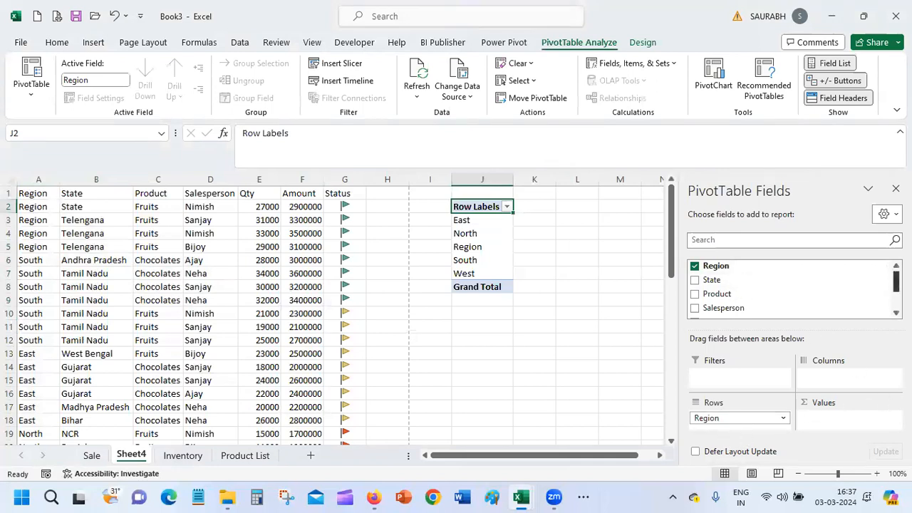
{"action": "scroll", "coordinate": [712, 292], "scroll_direction": "down", "scroll_amount": 2}
{"action": "left_click", "coordinate": [695, 296]}
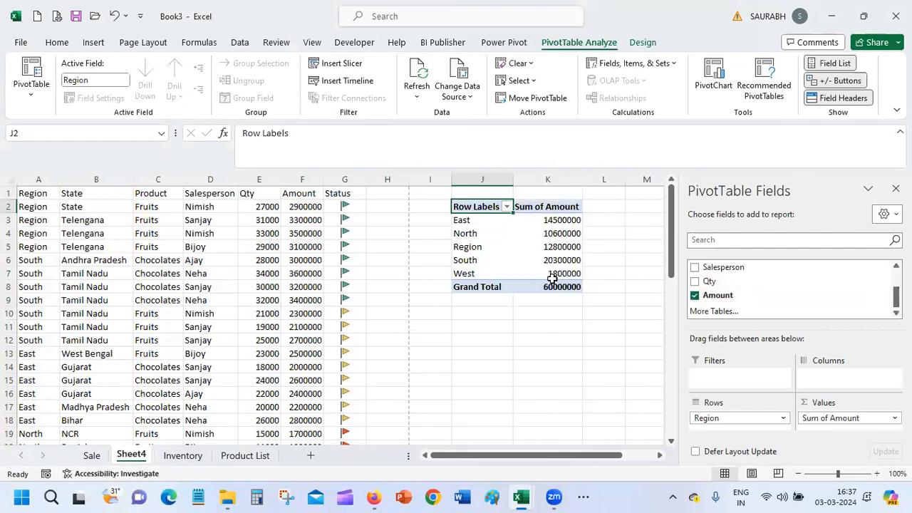
{"action": "mouse_move", "coordinate": [552, 278]}
Try breaking the amounts down by Product, as a row field and as a column field, and remove Product again.
{"action": "scroll", "coordinate": [896, 296], "scroll_direction": "up", "scroll_amount": 2}
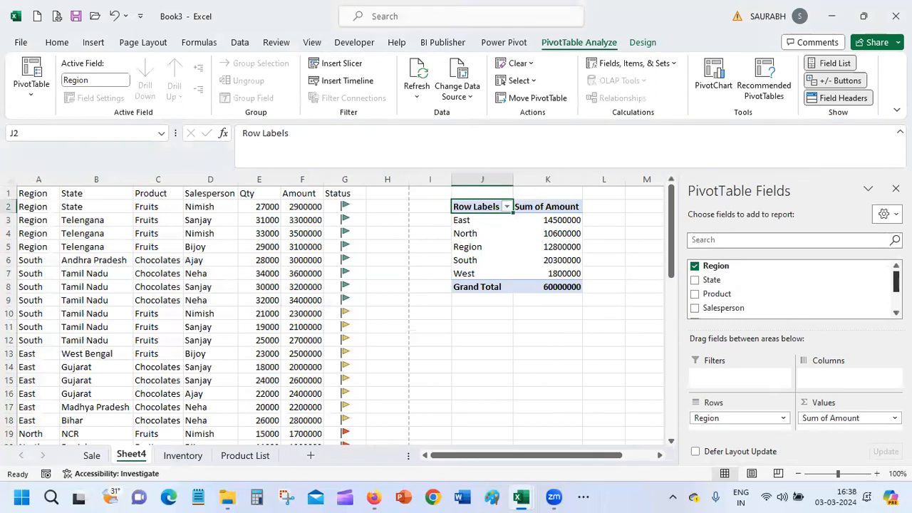
{"action": "left_click", "coordinate": [695, 295]}
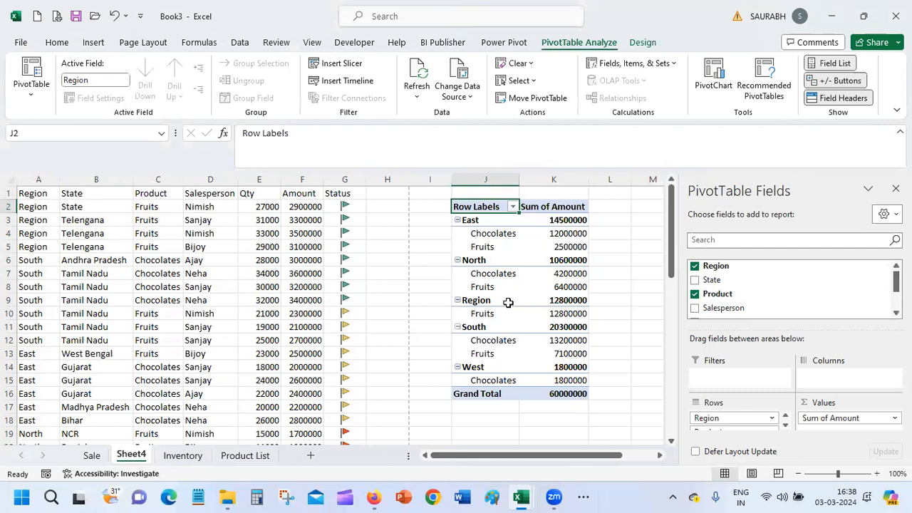
{"action": "left_click_drag", "start_coordinate": [754, 427], "coordinate": [828, 384]}
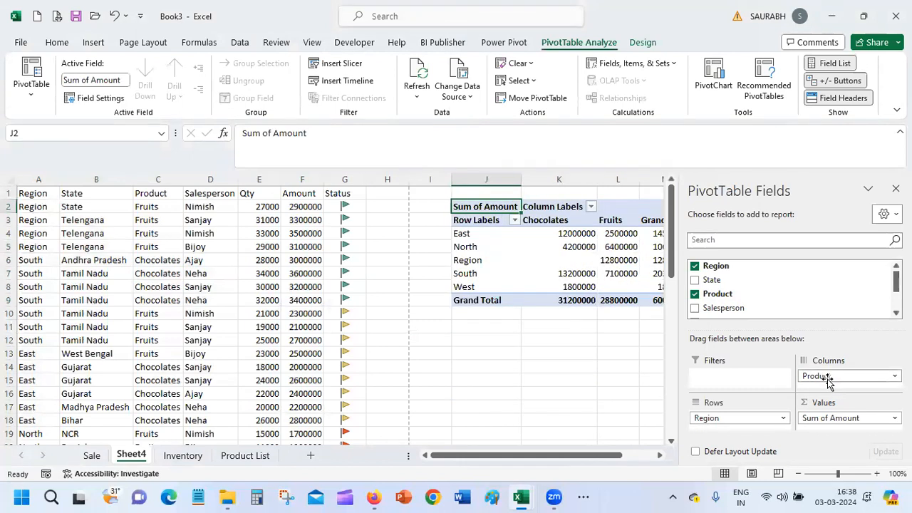
{"action": "left_click_drag", "start_coordinate": [623, 463], "coordinate": [654, 463]}
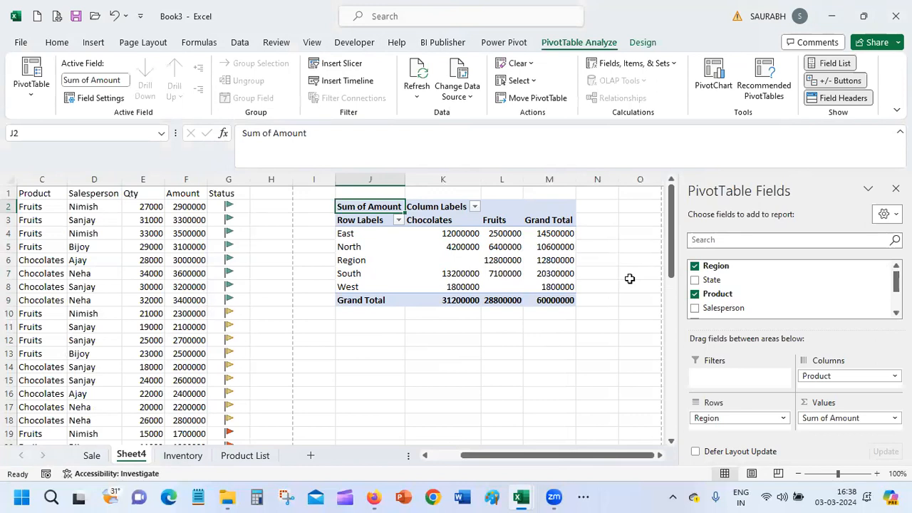
{"action": "left_click", "coordinate": [695, 295]}
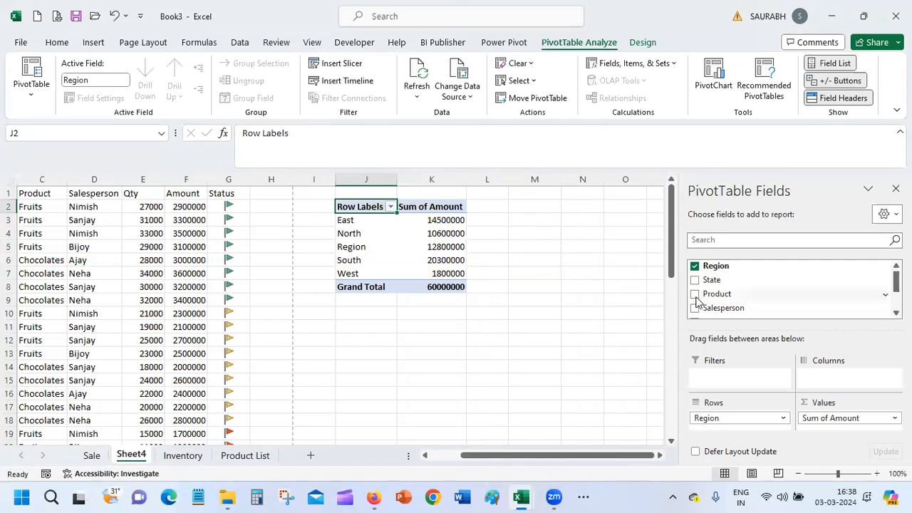
Add Salesperson to the PivotTable and place it in the column labels, keeping Region in the rows.
{"action": "left_click", "coordinate": [695, 308]}
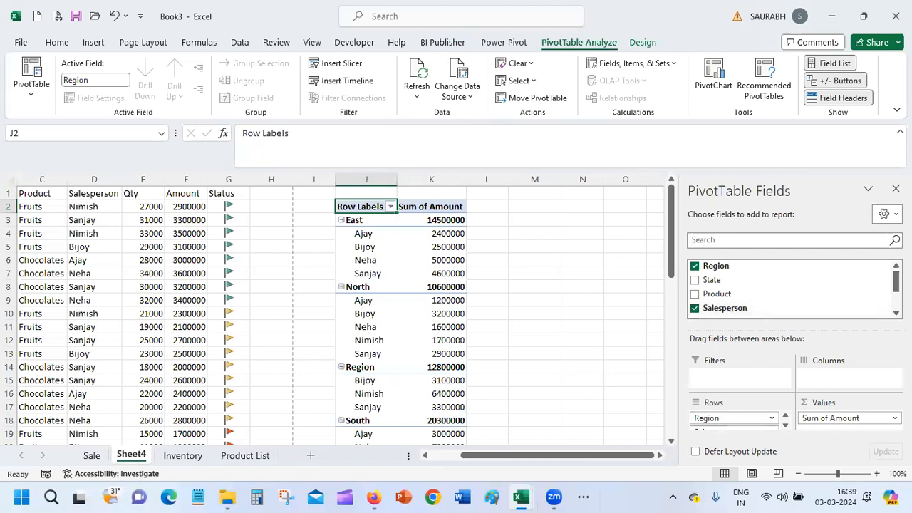
{"action": "left_click_drag", "start_coordinate": [831, 328], "coordinate": [831, 285]}
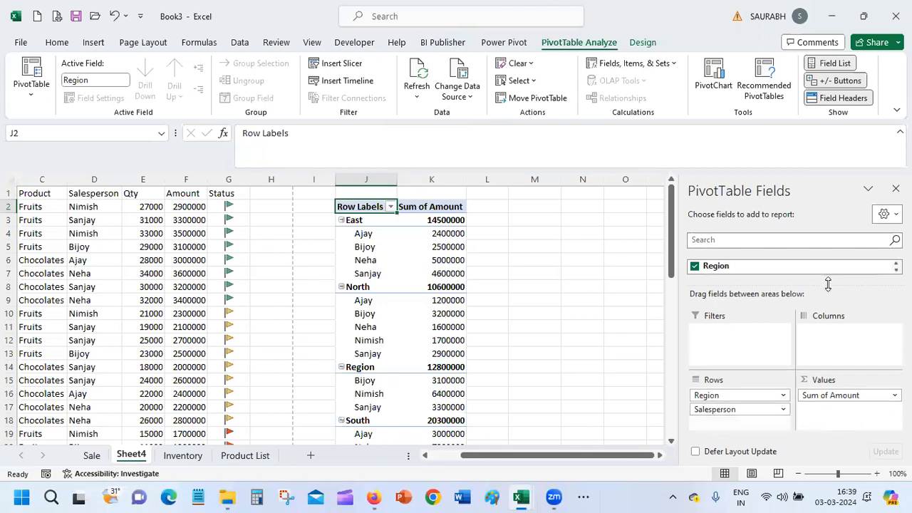
{"action": "left_click", "coordinate": [781, 411]}
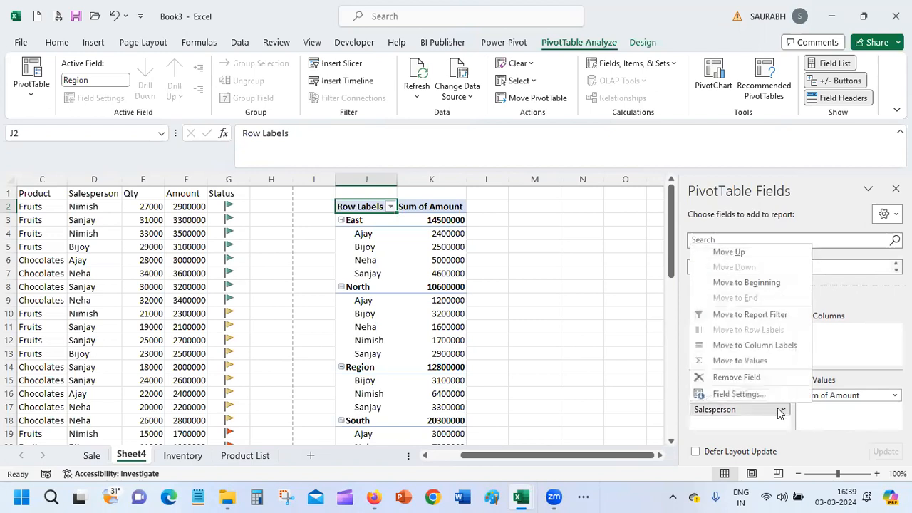
{"action": "left_click", "coordinate": [784, 348]}
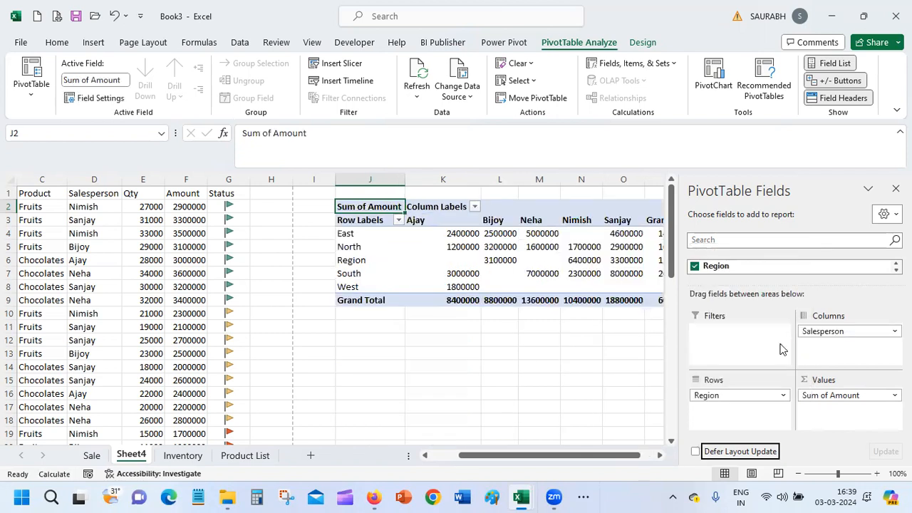
{"action": "left_click_drag", "start_coordinate": [597, 457], "coordinate": [612, 457]}
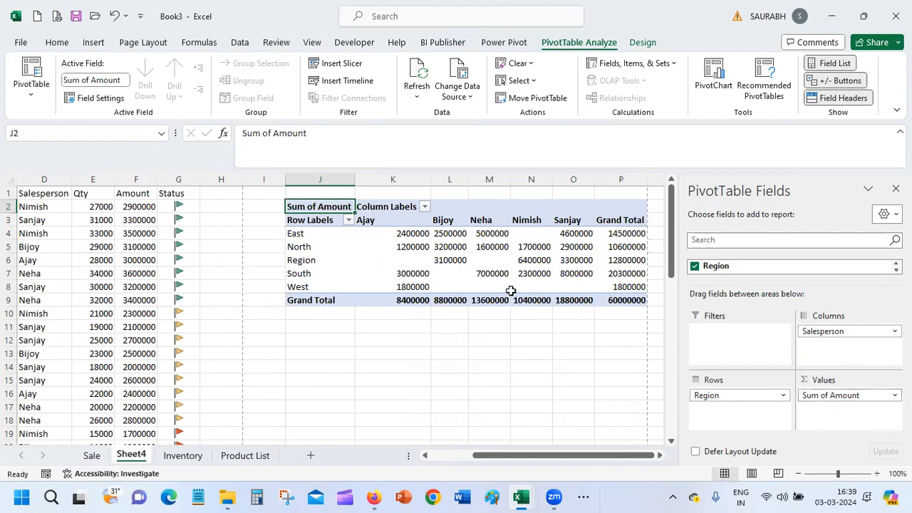
Apply the Medium PivotTable style with a light blue header to the PivotTable and close the field list.
{"action": "left_click", "coordinate": [450, 245]}
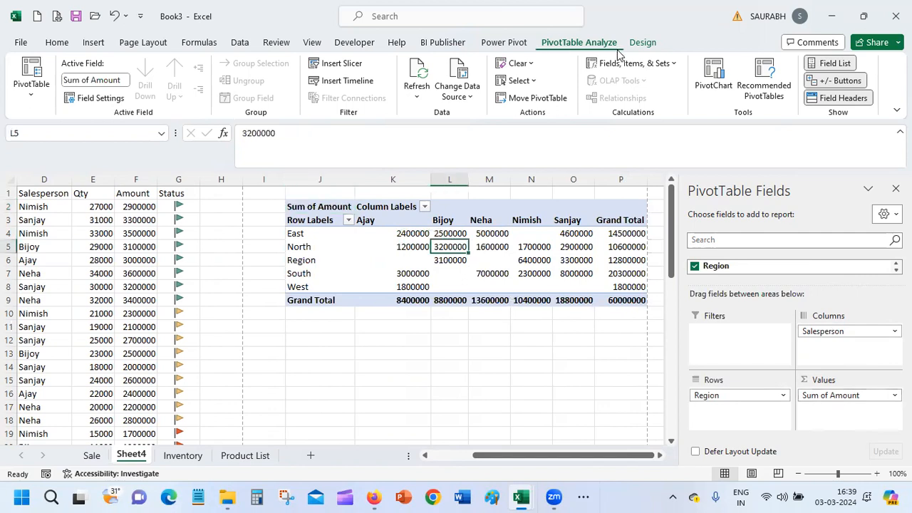
{"action": "left_click", "coordinate": [642, 43]}
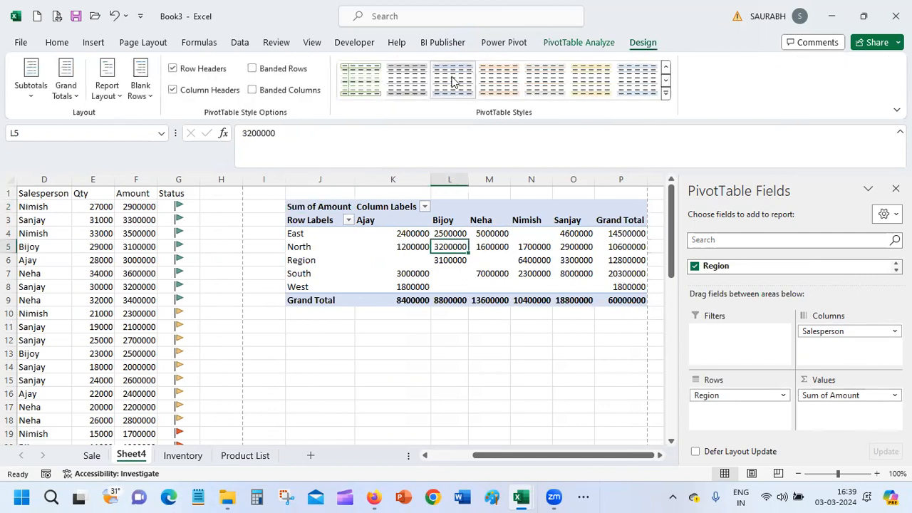
{"action": "left_click", "coordinate": [666, 92]}
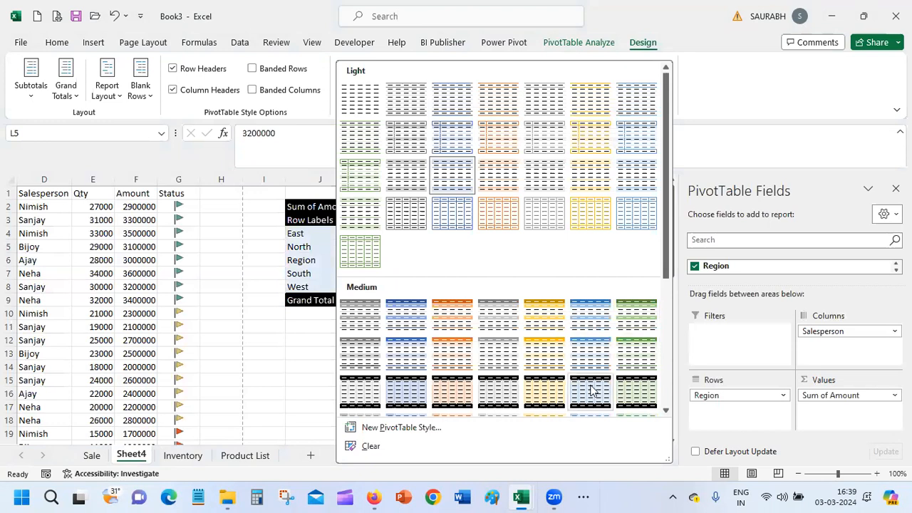
{"action": "left_click", "coordinate": [595, 356]}
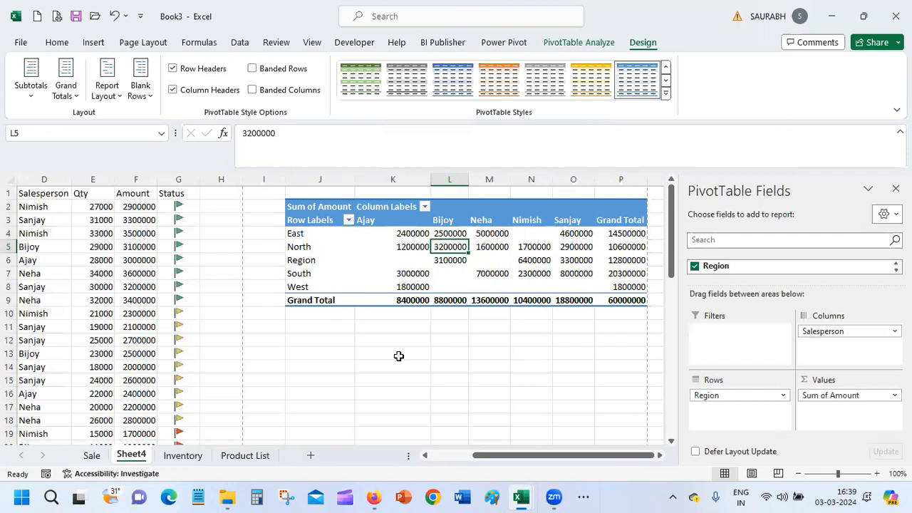
{"action": "left_click", "coordinate": [896, 188]}
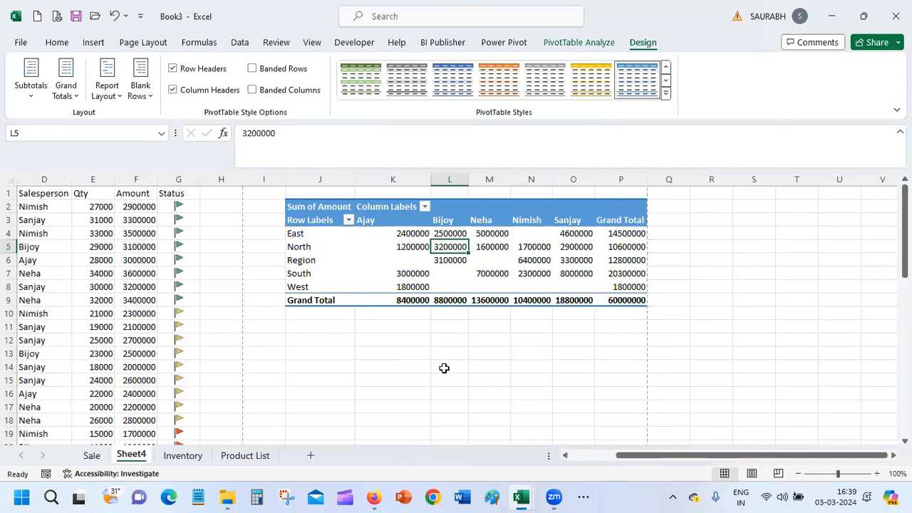
{"action": "left_click", "coordinate": [499, 234]}
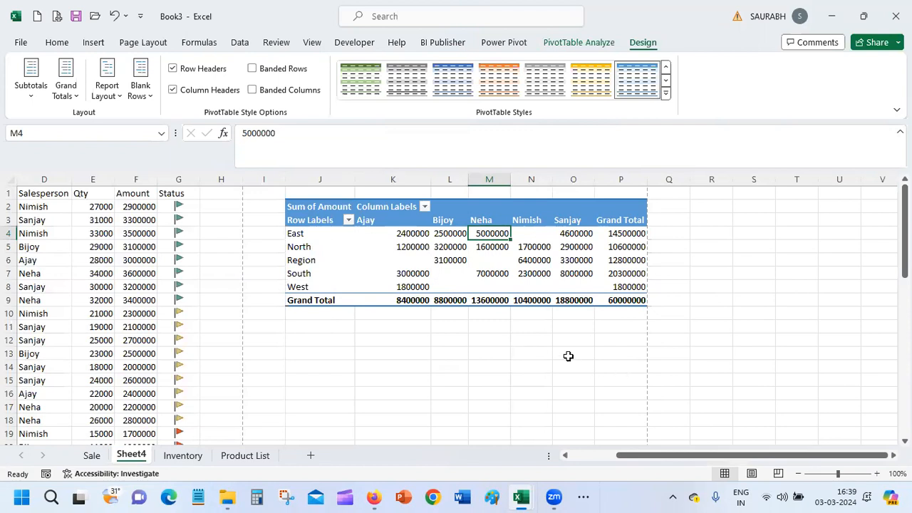
Show the detail records behind the East amount in cell M4 on a new sheet and delete that sheet.
{"action": "double_click", "coordinate": [496, 233]}
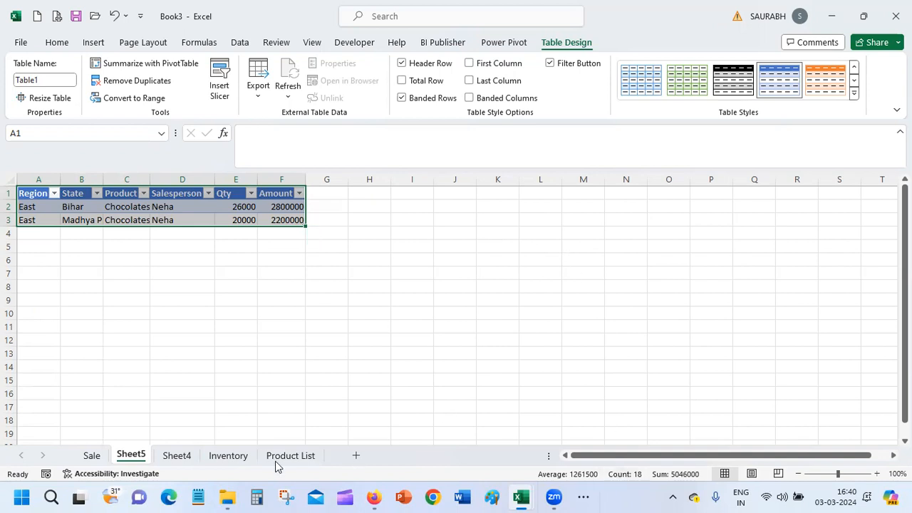
{"action": "right_click", "coordinate": [143, 453]}
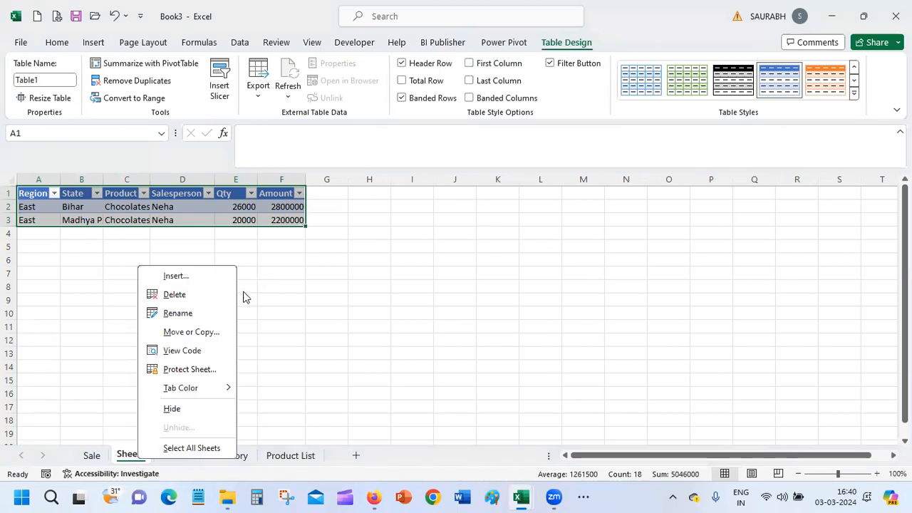
{"action": "left_click", "coordinate": [191, 297]}
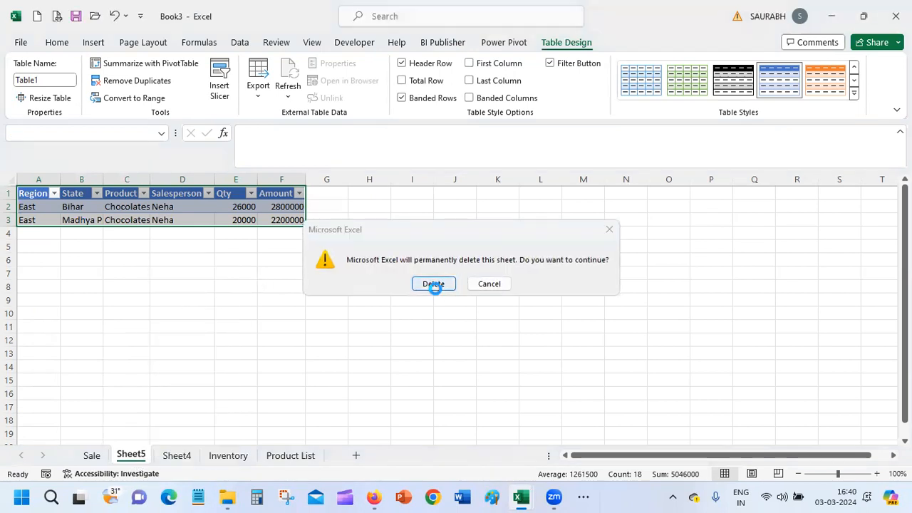
{"action": "left_click", "coordinate": [434, 283]}
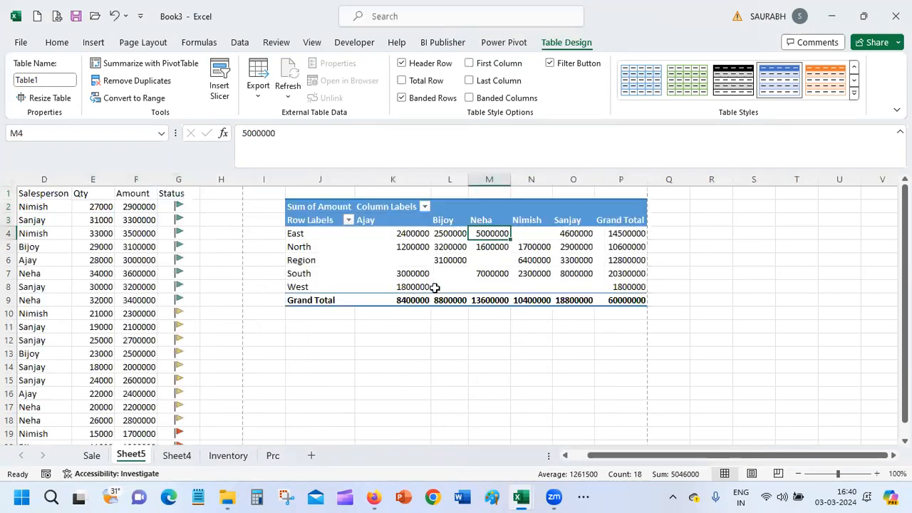
Insert a second PivotTable from the Sheet4 range A1:F26, placed on the existing worksheet at cell J12.
{"action": "left_click", "coordinate": [391, 342]}
{"action": "left_click_drag", "start_coordinate": [762, 458], "coordinate": [602, 466]}
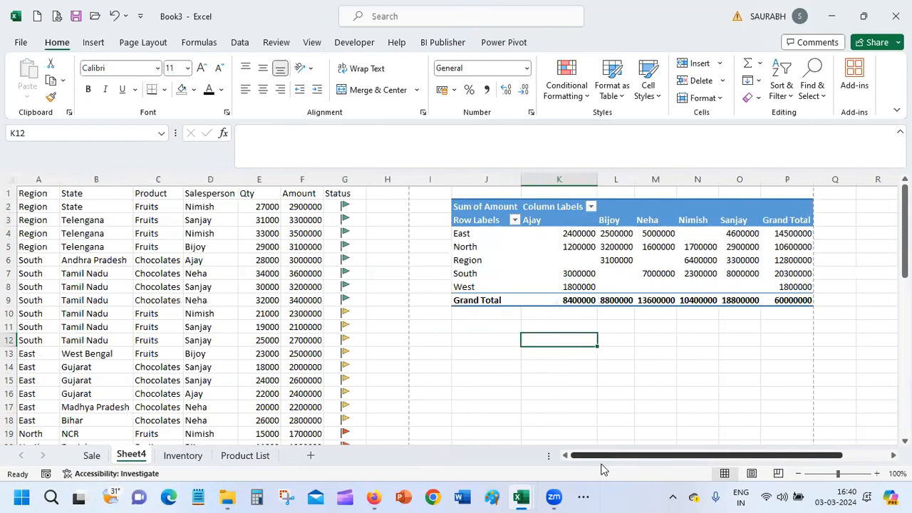
{"action": "left_click", "coordinate": [37, 197]}
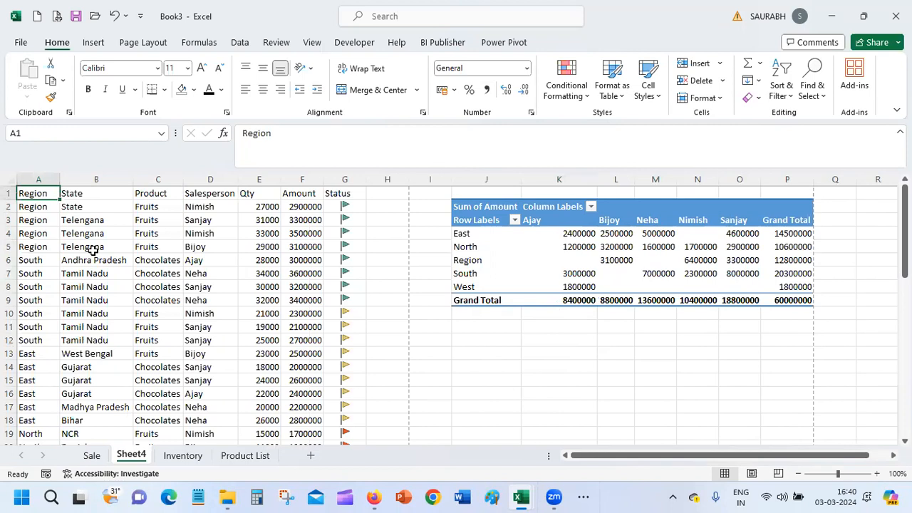
{"action": "key", "text": "shift+Right"}
{"action": "key", "text": "shift+Right"}
{"action": "key", "text": "shift+Right"}
{"action": "key", "text": "shift+Right"}
{"action": "key", "text": "shift+Right"}
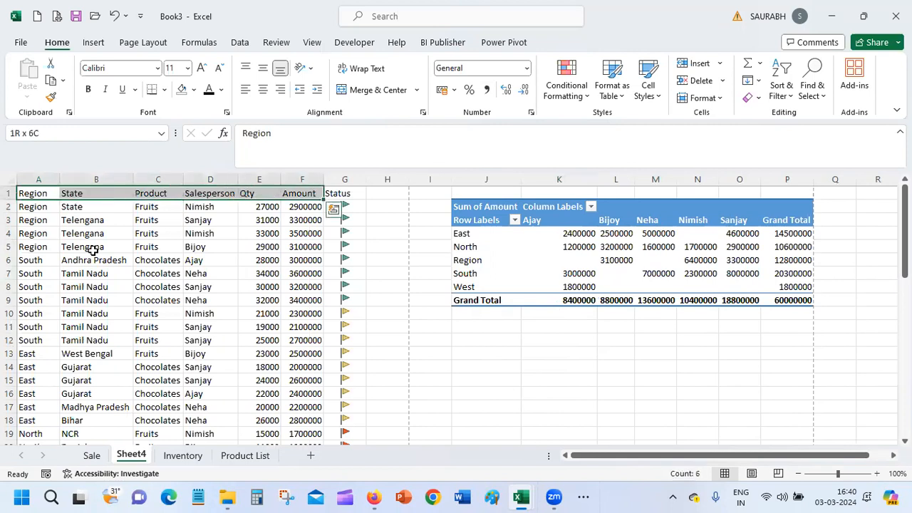
{"action": "key", "text": "ctrl+shift+Down"}
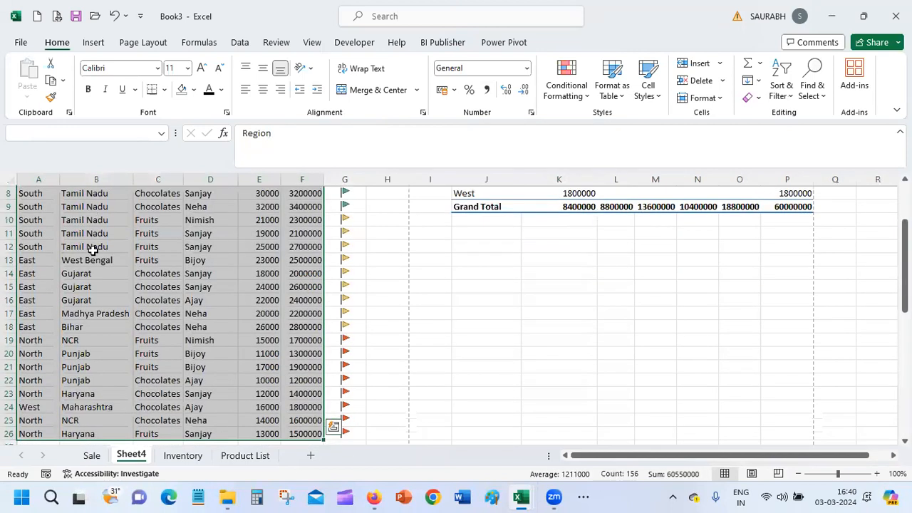
{"action": "left_click", "coordinate": [93, 42]}
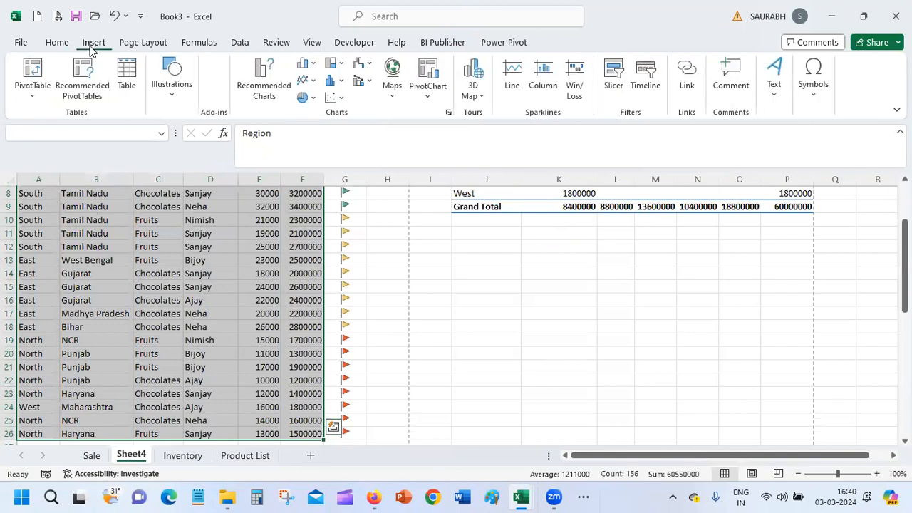
{"action": "left_click", "coordinate": [40, 84]}
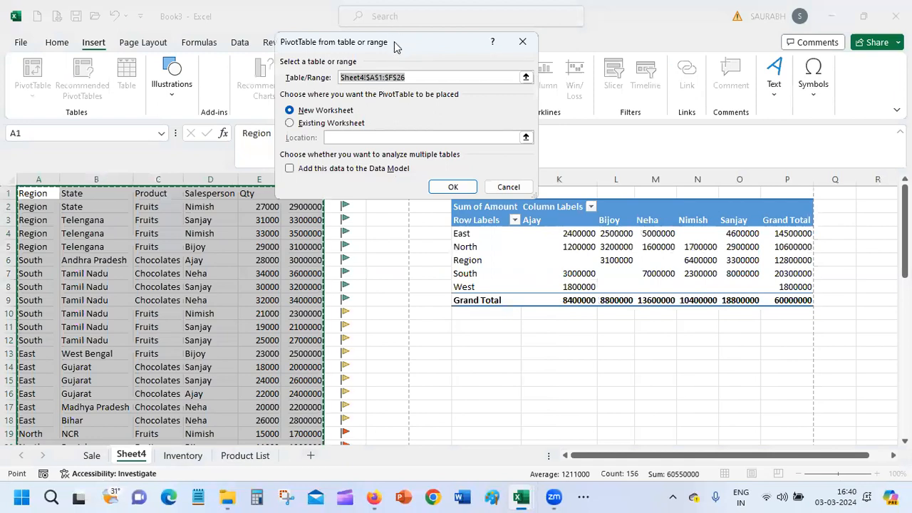
{"action": "left_click", "coordinate": [290, 123]}
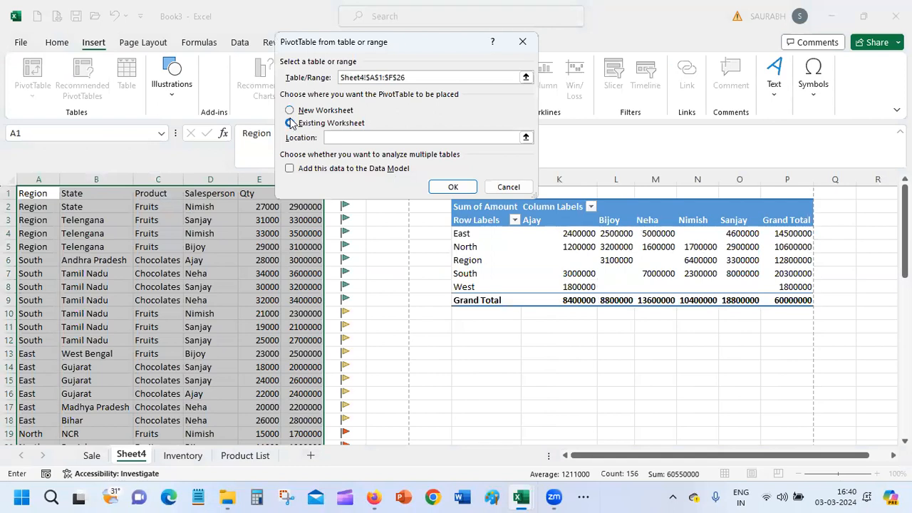
{"action": "left_click", "coordinate": [485, 335]}
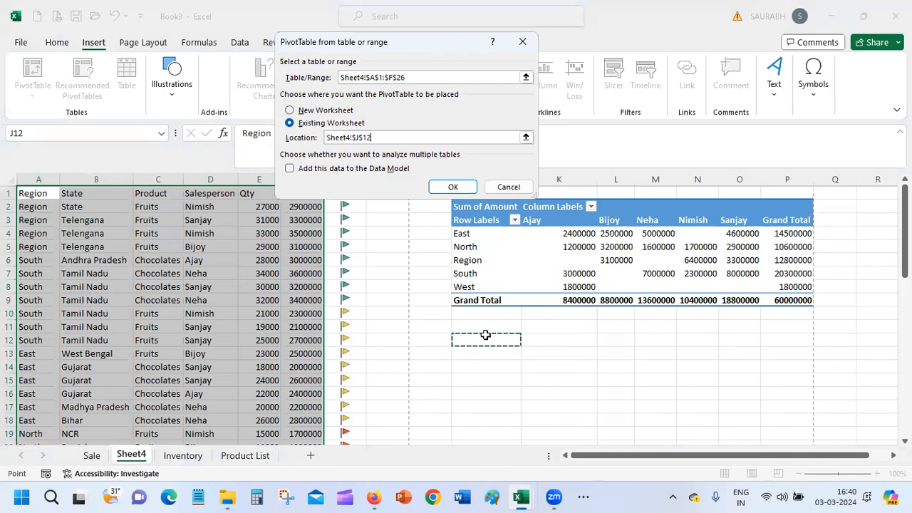
{"action": "left_click", "coordinate": [453, 187]}
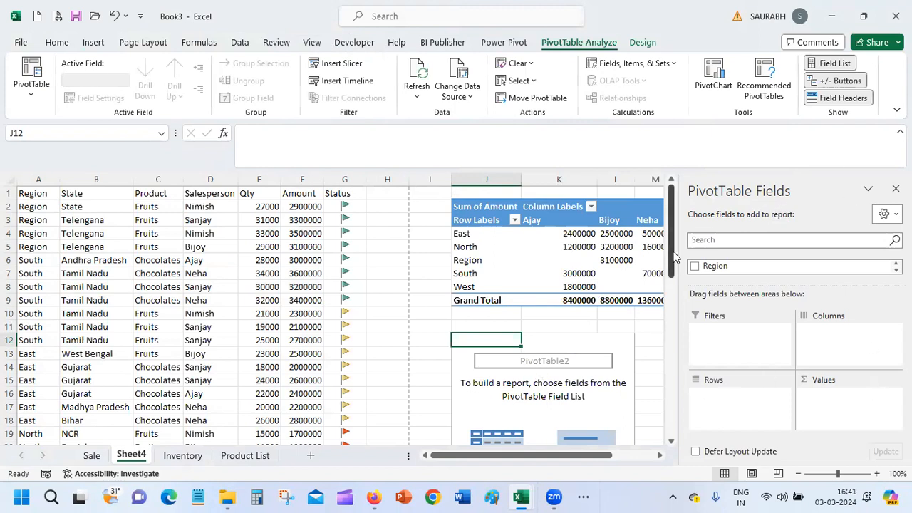
Enlarge the field list in the PivotTable Fields pane and switch the window to full-screen mode.
{"action": "scroll", "coordinate": [631, 326], "scroll_direction": "down", "scroll_amount": 4}
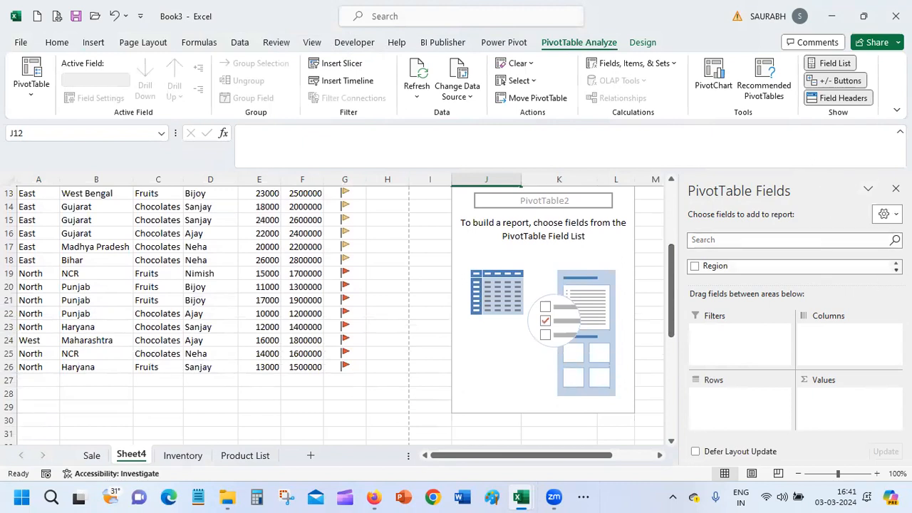
{"action": "left_click_drag", "start_coordinate": [862, 284], "coordinate": [851, 367]}
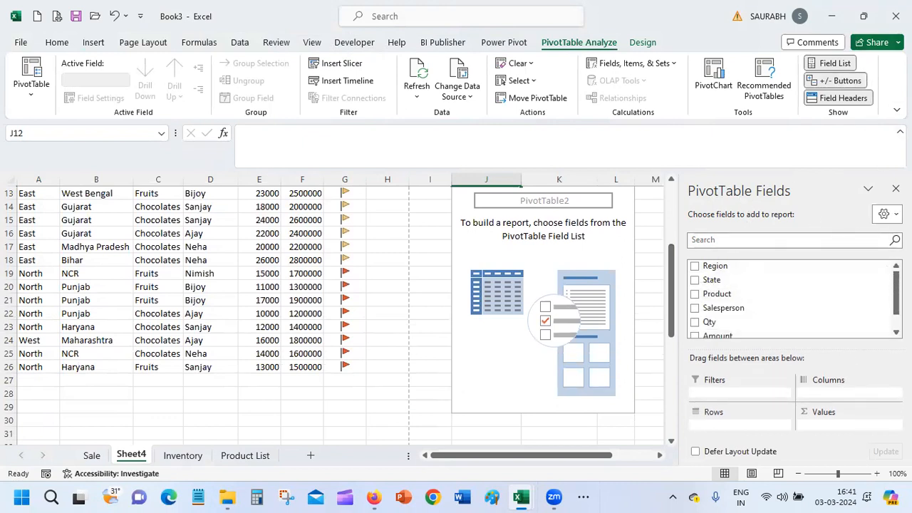
{"action": "left_click", "coordinate": [897, 110]}
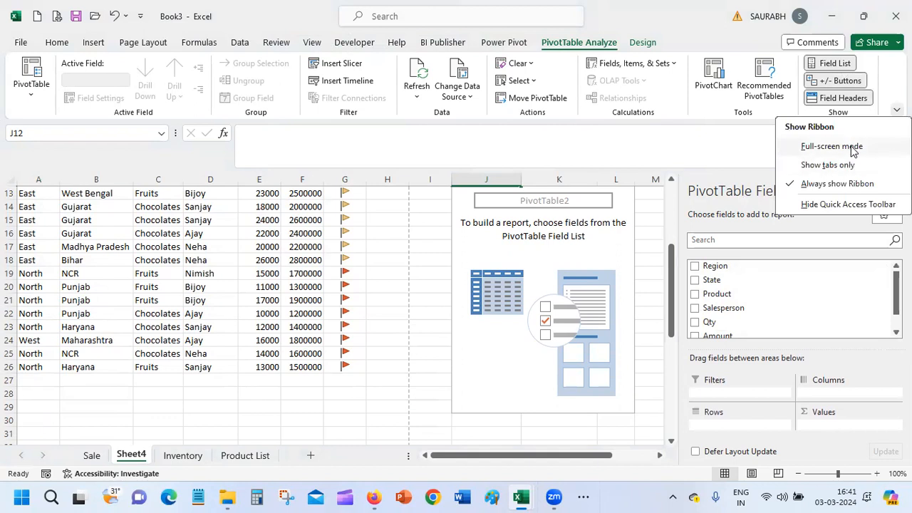
{"action": "left_click", "coordinate": [854, 151]}
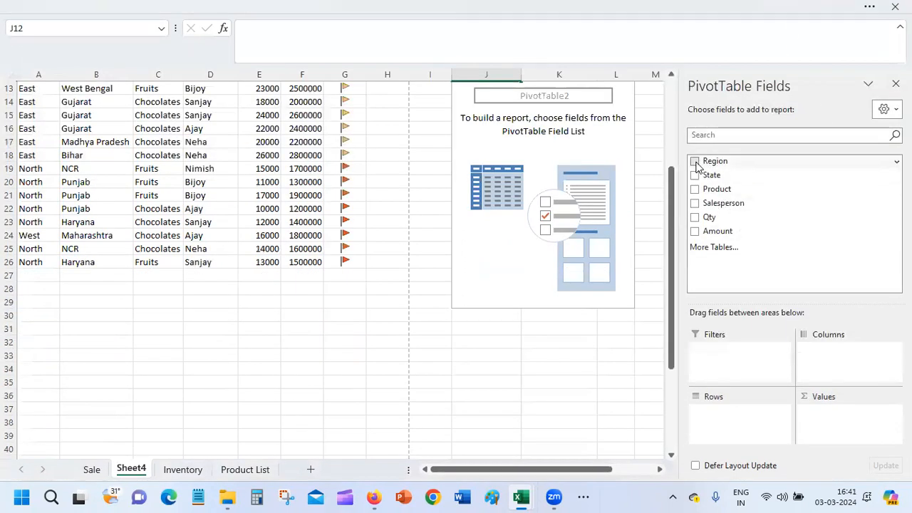
Build the second PivotTable with Region in the rows, Product in the columns and Amount as the summed value.
{"action": "left_click", "coordinate": [695, 162]}
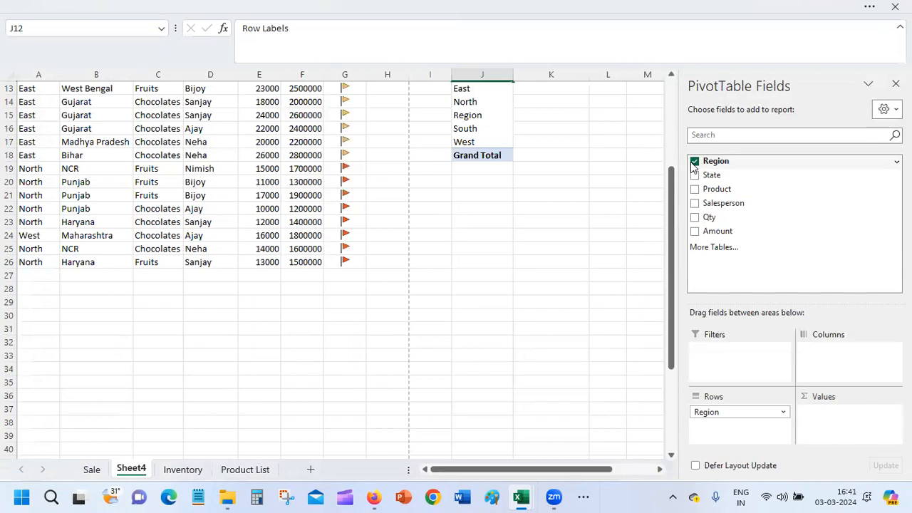
{"action": "left_click", "coordinate": [695, 231]}
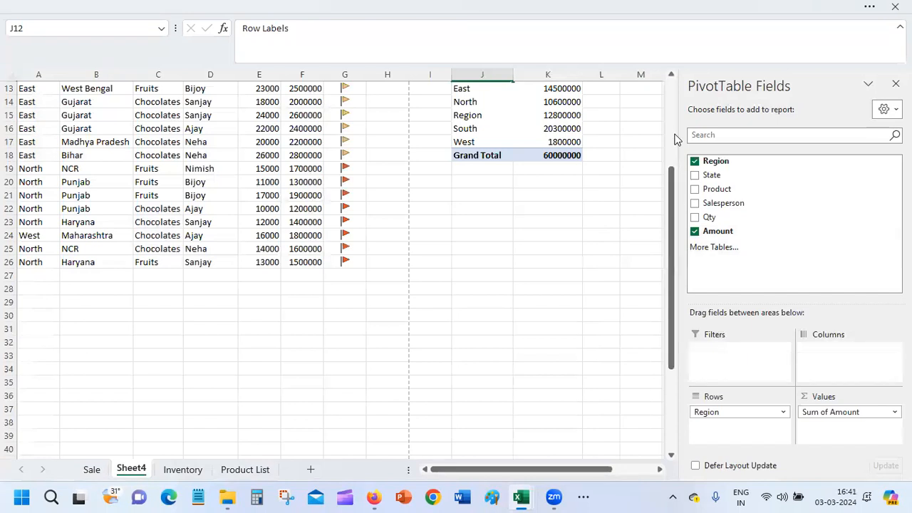
{"action": "scroll", "coordinate": [672, 107], "scroll_direction": "up", "scroll_amount": 4}
{"action": "left_click", "coordinate": [695, 189]}
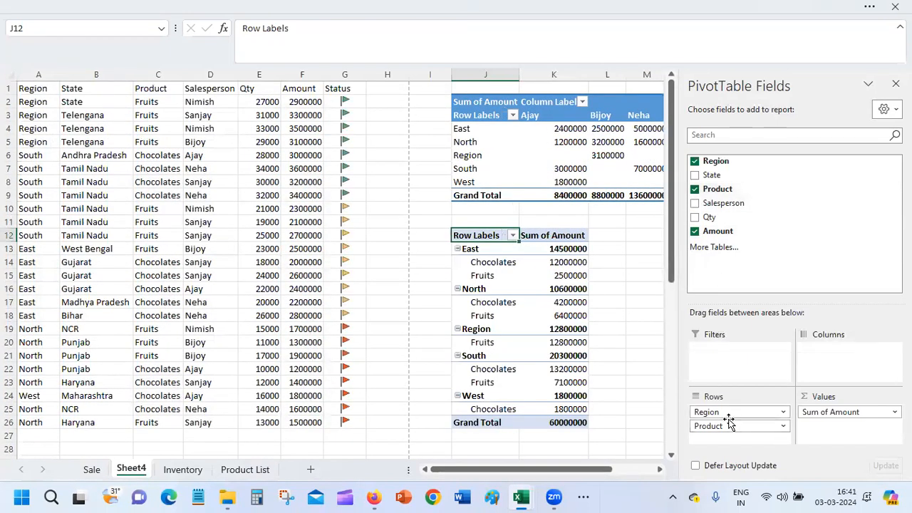
{"action": "left_click_drag", "start_coordinate": [728, 426], "coordinate": [851, 346]}
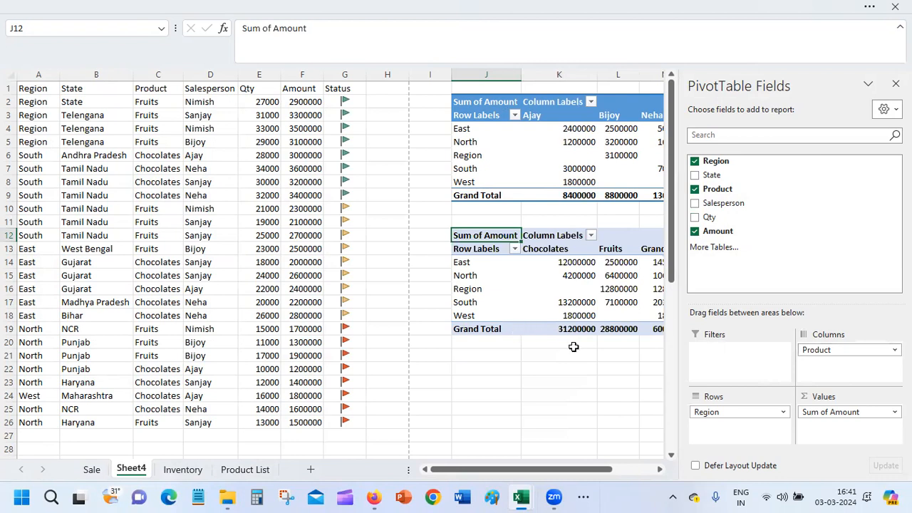
{"action": "left_click", "coordinate": [559, 381]}
Switch to Book3 and show the detail records behind the North region's Chocolates amount on a new sheet.
{"action": "left_click", "coordinate": [567, 275]}
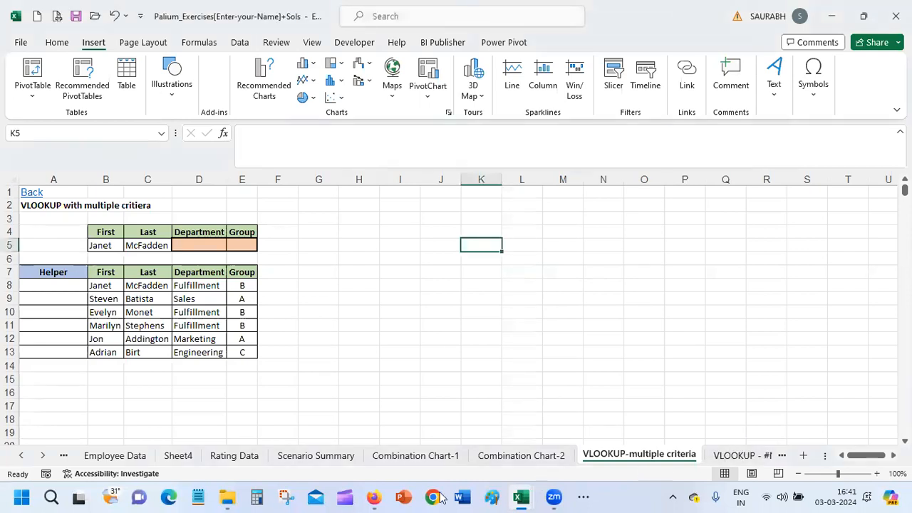
{"action": "mouse_move", "coordinate": [519, 496]}
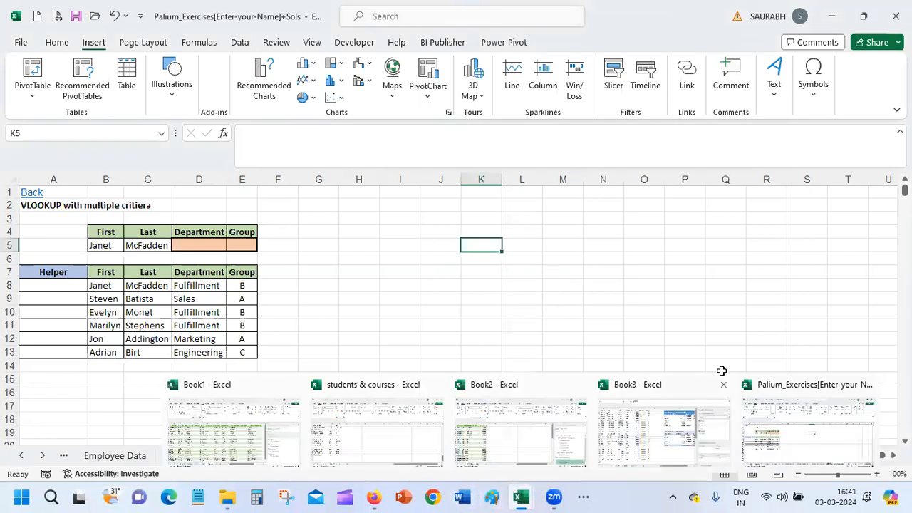
{"action": "left_click", "coordinate": [684, 428]}
{"action": "double_click", "coordinate": [577, 275]}
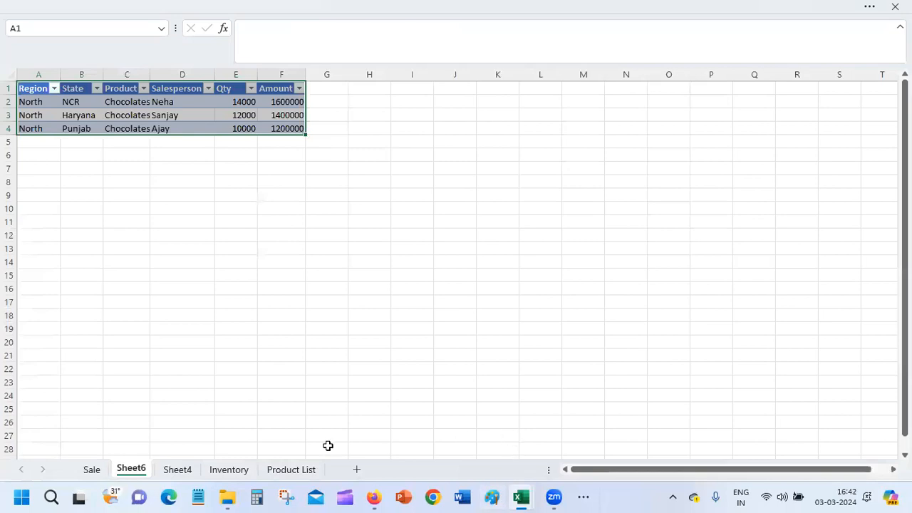
Switch to the Palium_Exercises workbook and open its Sales Data_2 sheet.
{"action": "left_click", "coordinate": [246, 472]}
{"action": "mouse_move", "coordinate": [522, 497]}
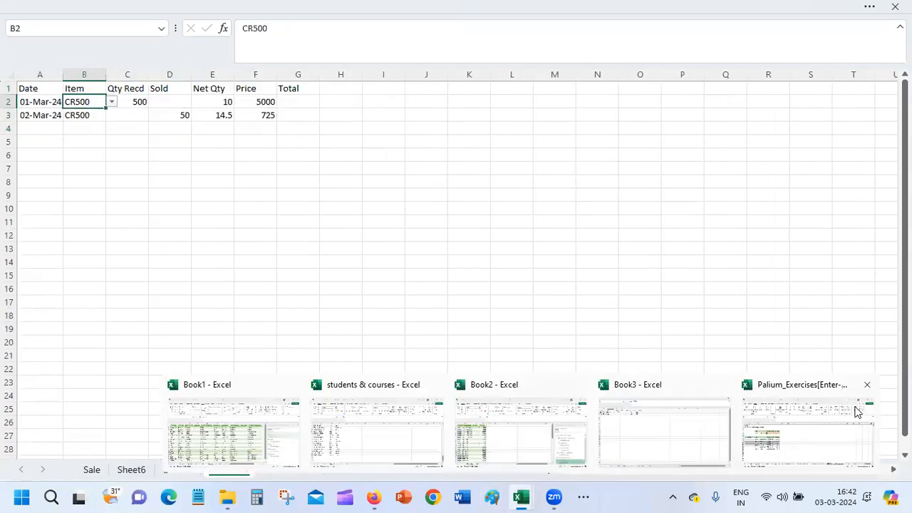
{"action": "left_click", "coordinate": [817, 413]}
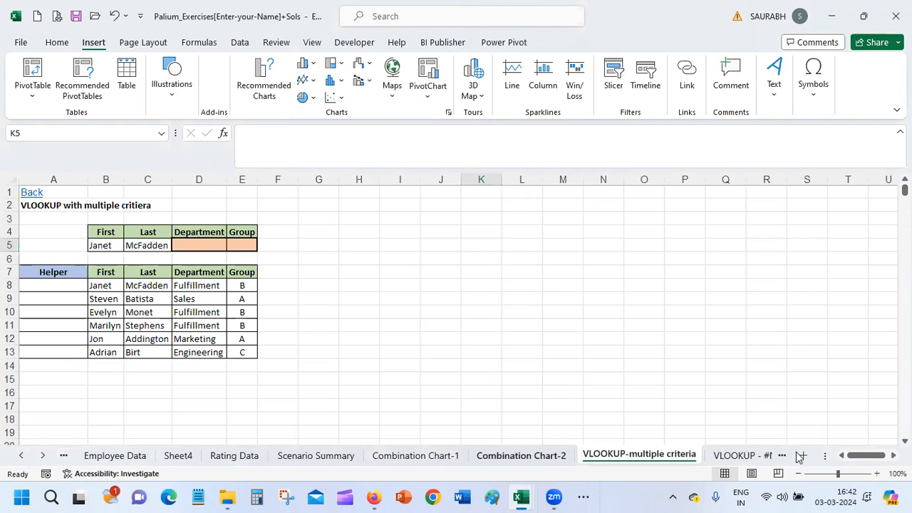
{"action": "left_click", "coordinate": [64, 455]}
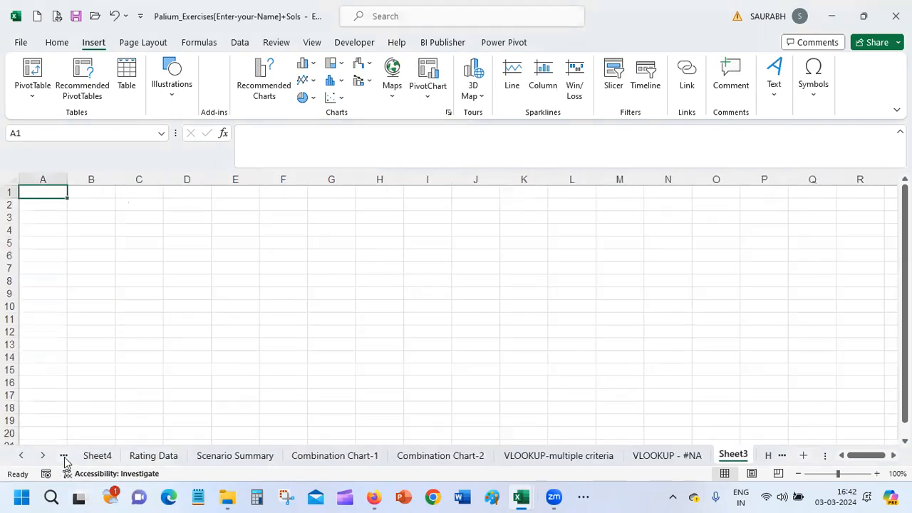
{"action": "left_click", "coordinate": [43, 462]}
{"action": "right_click", "coordinate": [44, 460]}
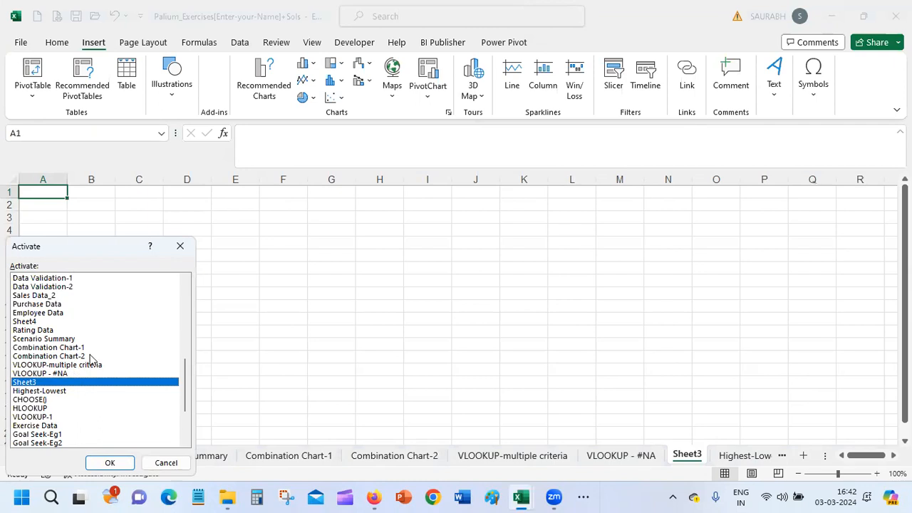
{"action": "mouse_move", "coordinate": [190, 372]}
{"action": "left_mouse_down"}
{"action": "mouse_move", "coordinate": [192, 411]}
{"action": "mouse_move", "coordinate": [183, 370]}
{"action": "left_mouse_up"}
{"action": "left_click", "coordinate": [29, 330]}
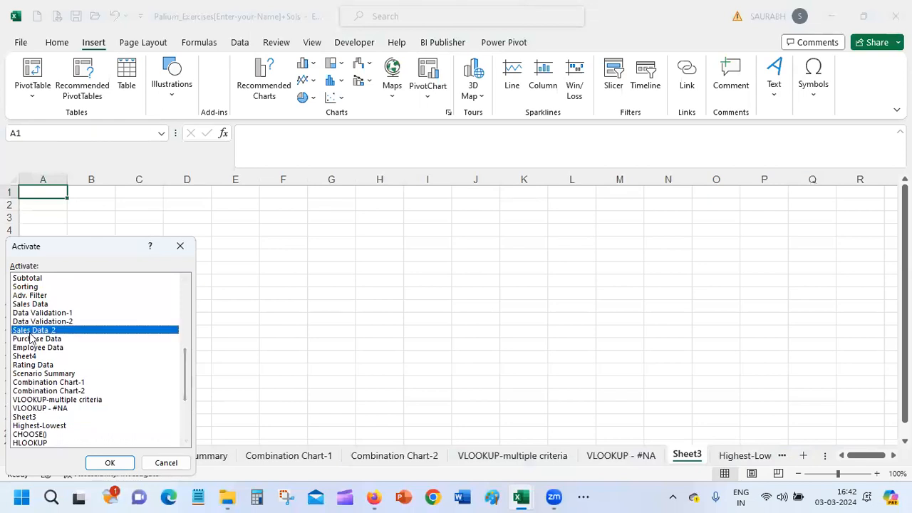
{"action": "double_click", "coordinate": [36, 305]}
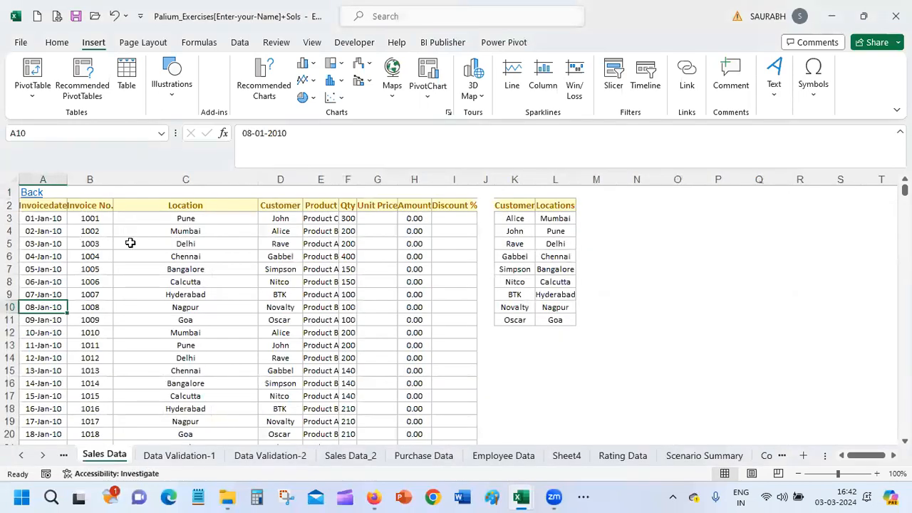
{"action": "left_click", "coordinate": [333, 456]}
Copy the sales table A2:J267 from Sales Data_2, leaving out the icon column, and create a new blank workbook.
{"action": "left_click_drag", "start_coordinate": [904, 251], "coordinate": [904, 190]}
{"action": "left_click", "coordinate": [25, 205]}
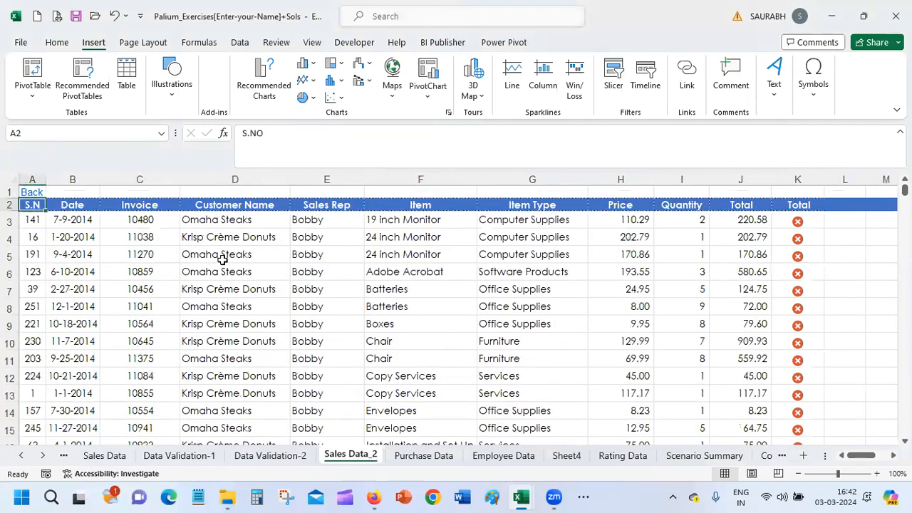
{"action": "key", "text": "shift+Right"}
{"action": "key", "text": "shift+Right"}
{"action": "key", "text": "shift+Right"}
{"action": "key", "text": "shift+Right"}
{"action": "key", "text": "shift+Right"}
{"action": "key", "text": "shift+Right"}
{"action": "key", "text": "shift+Right"}
{"action": "key", "text": "shift+Right"}
{"action": "key", "text": "shift+Right"}
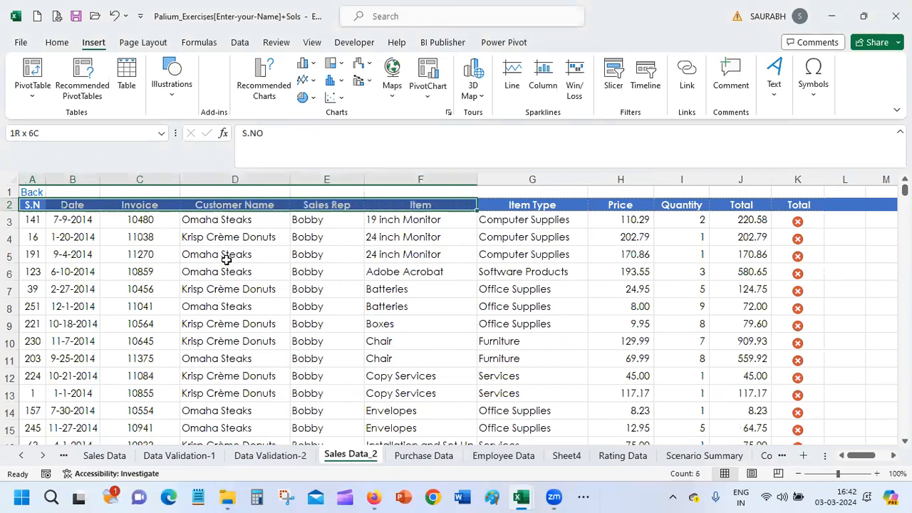
{"action": "key", "text": "ctrl+shift+Down"}
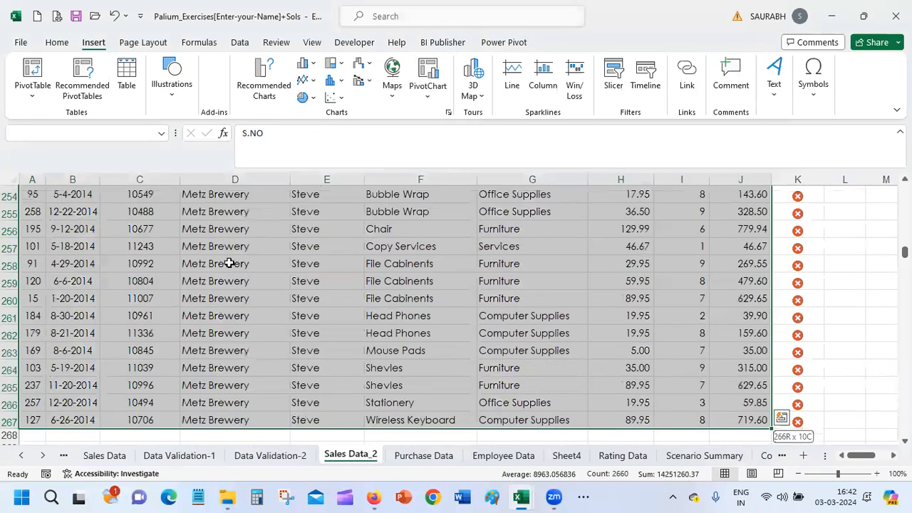
{"action": "key", "text": "ctrl+c"}
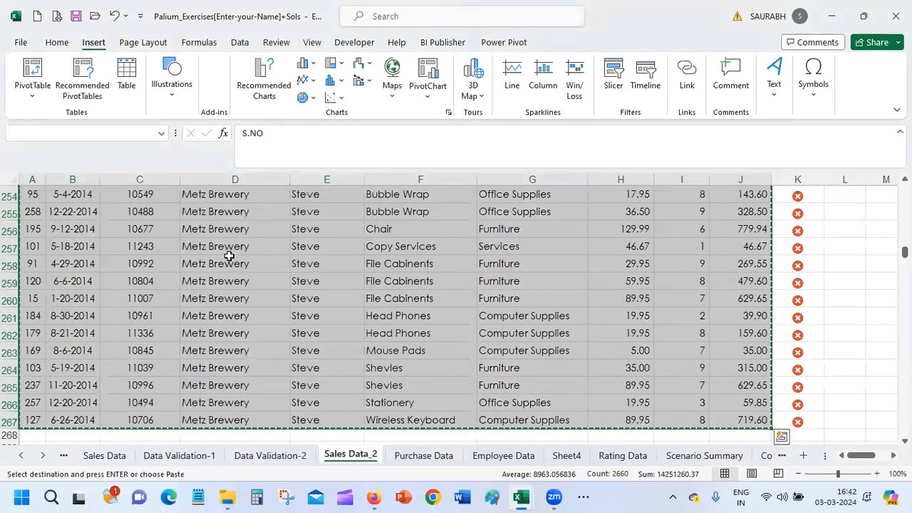
{"action": "left_click", "coordinate": [37, 16]}
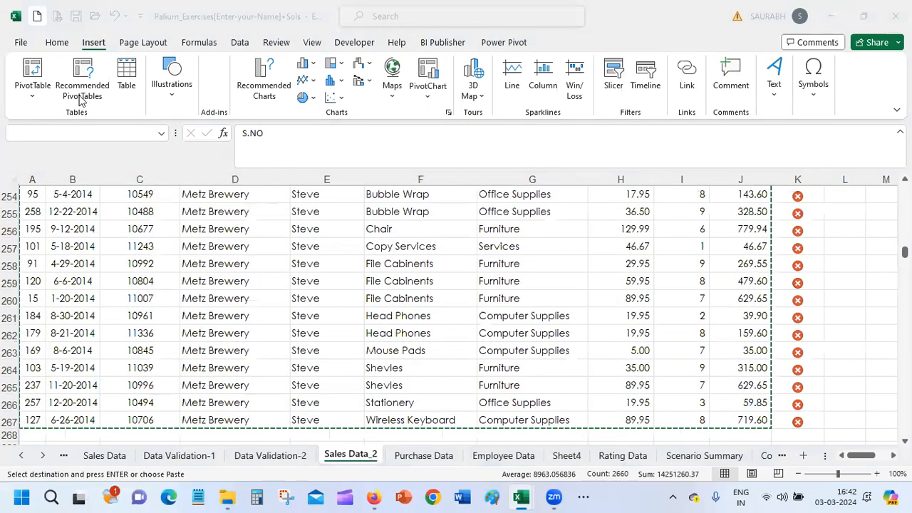
Paste the copied sales table into the new workbook starting at A1 and autofit the Date column's width.
{"action": "key", "text": "ctrl+v"}
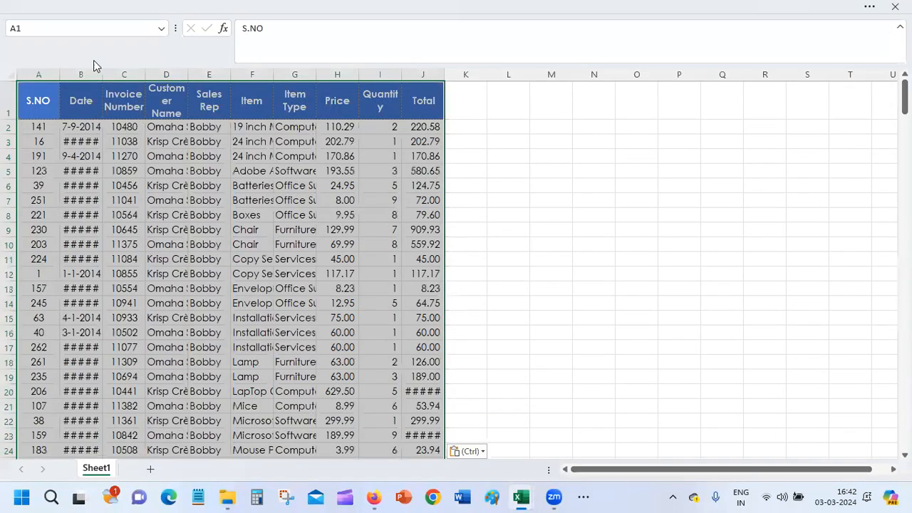
{"action": "double_click", "coordinate": [104, 67]}
{"action": "left_click", "coordinate": [103, 68]}
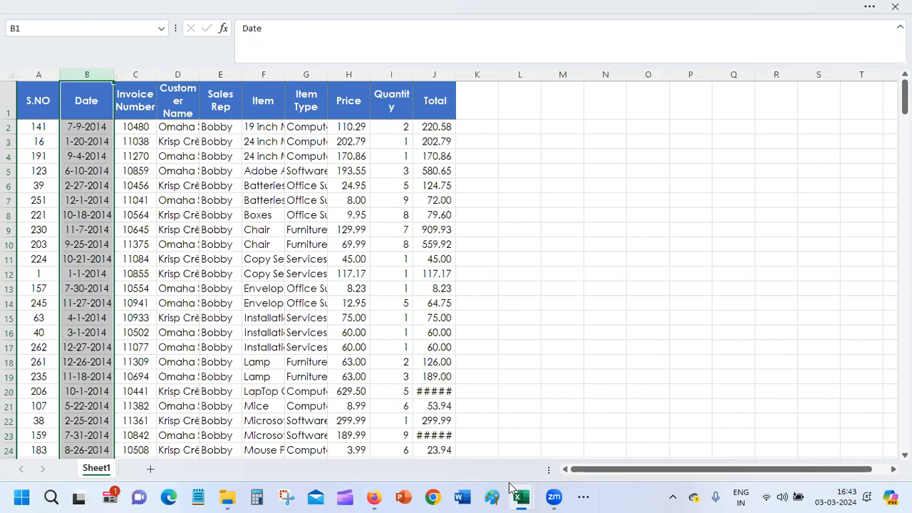
Switch to the Palium_Exercises workbook and open its list of defined names.
{"action": "mouse_move", "coordinate": [515, 490]}
{"action": "left_click", "coordinate": [738, 418]}
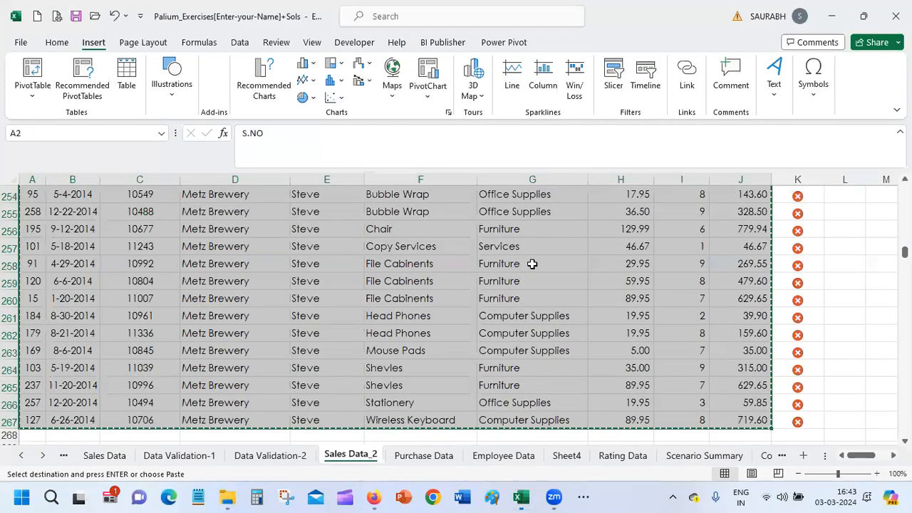
{"action": "left_click", "coordinate": [152, 333]}
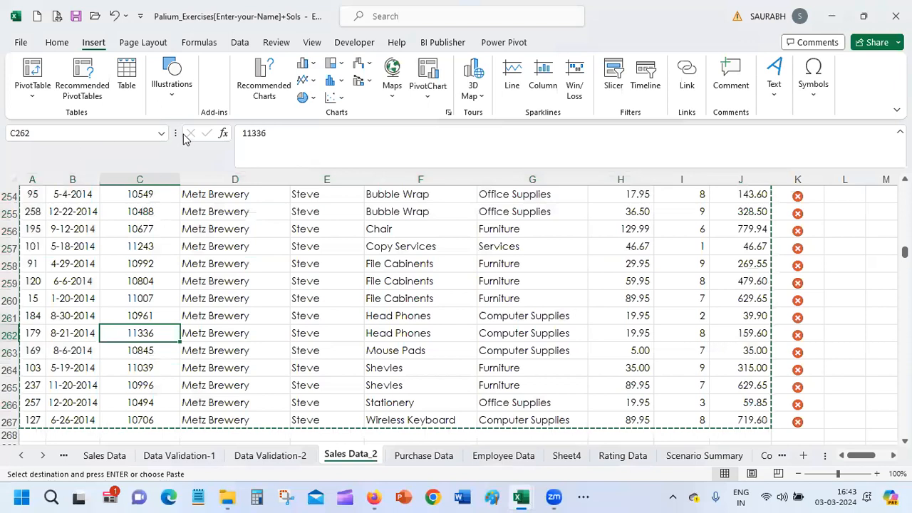
{"action": "left_click", "coordinate": [164, 133]}
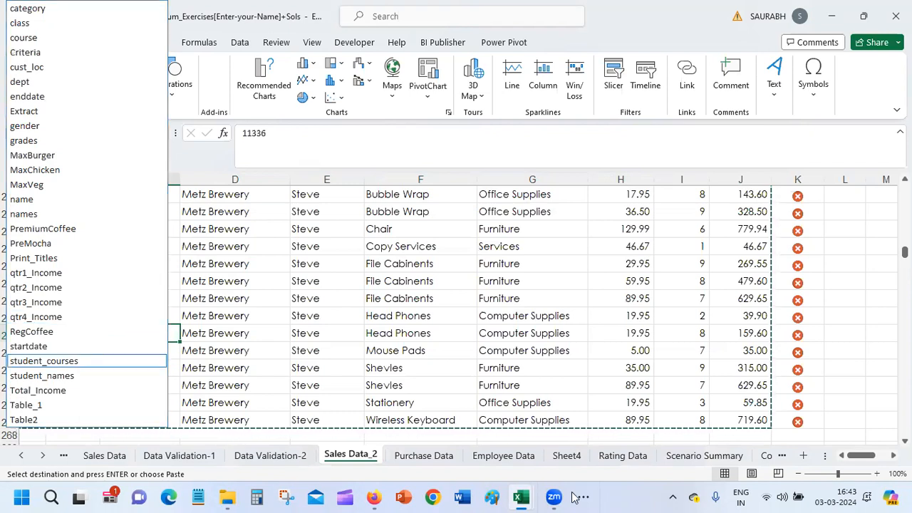
Switch to Book4, then select and copy its whole sales table A1:J266.
{"action": "mouse_move", "coordinate": [524, 496]}
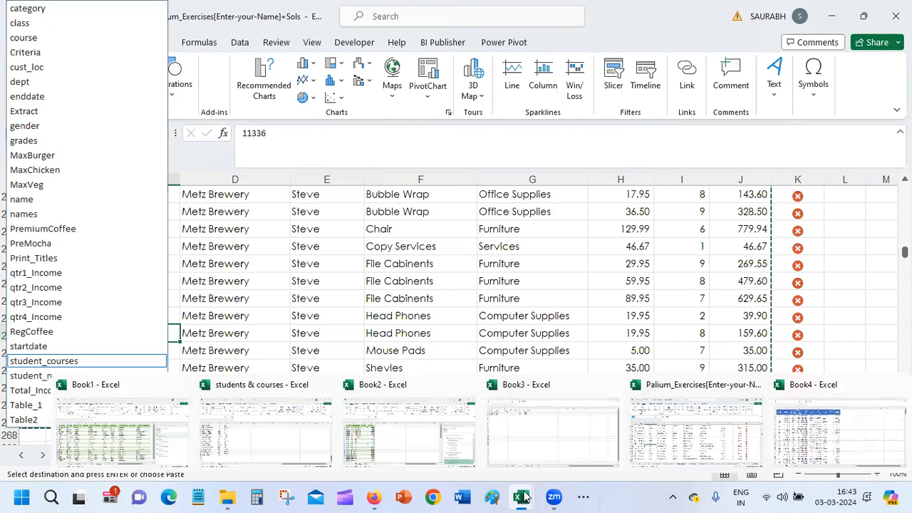
{"action": "left_click", "coordinate": [798, 417]}
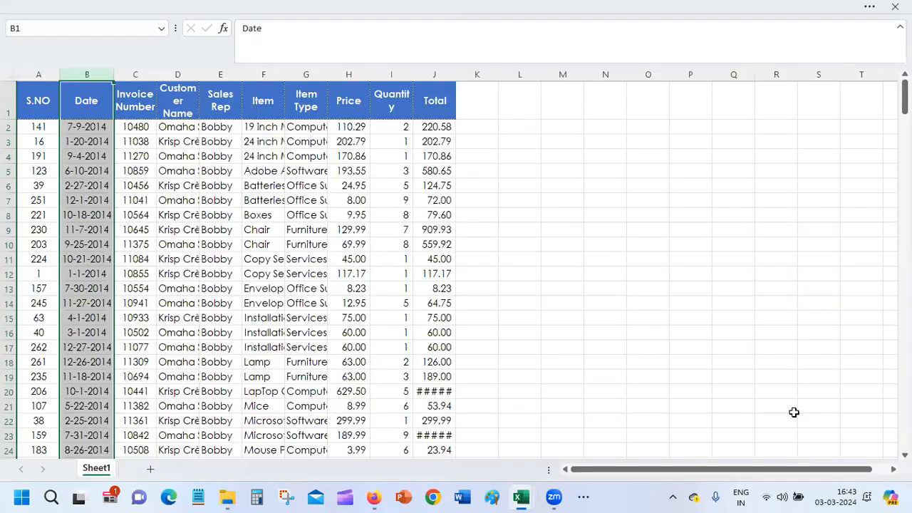
{"action": "left_click", "coordinate": [576, 155]}
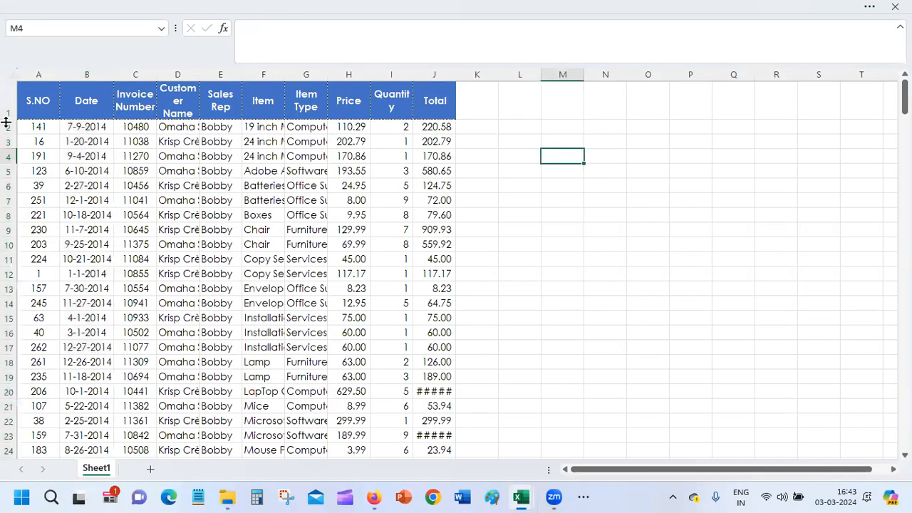
{"action": "left_click", "coordinate": [39, 106]}
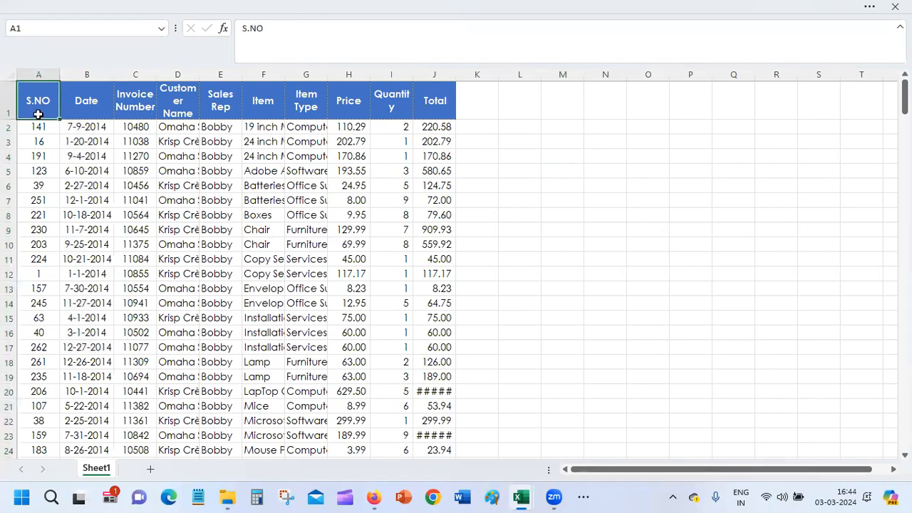
{"action": "key", "text": "shift+Right"}
{"action": "key", "text": "shift+Right"}
{"action": "key", "text": "shift+Right"}
{"action": "key", "text": "shift+Right"}
{"action": "key", "text": "shift+Right"}
{"action": "key", "text": "shift+Right"}
{"action": "key", "text": "shift+Right"}
{"action": "key", "text": "shift+Right"}
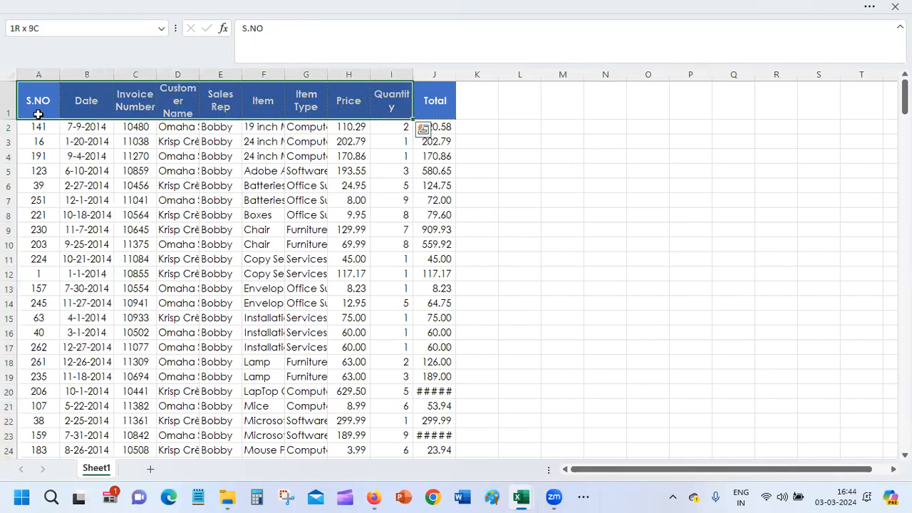
{"action": "key", "text": "shift+Right"}
{"action": "key", "text": "ctrl+shift+Down"}
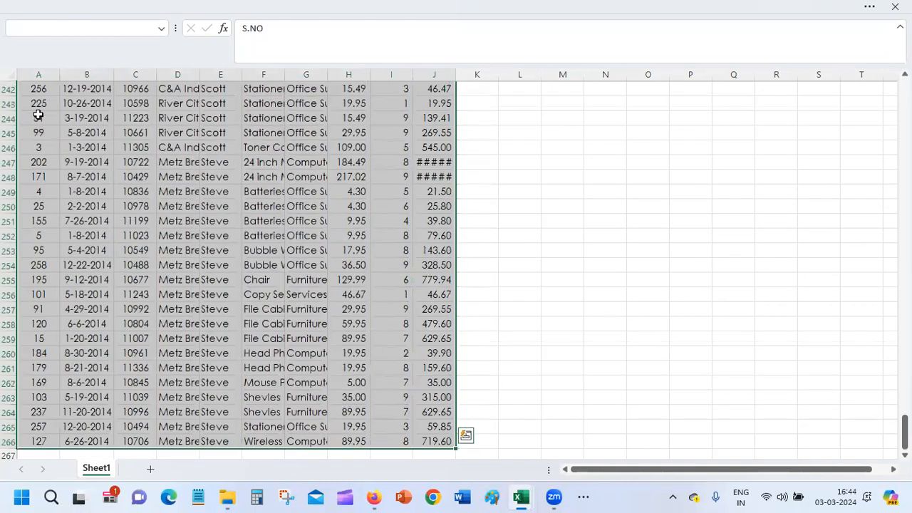
{"action": "key", "text": "ctrl+c"}
Leave full-screen mode in Book4 by setting the ribbon to always be shown.
{"action": "left_click", "coordinate": [870, 9]}
{"action": "left_click", "coordinate": [897, 110]}
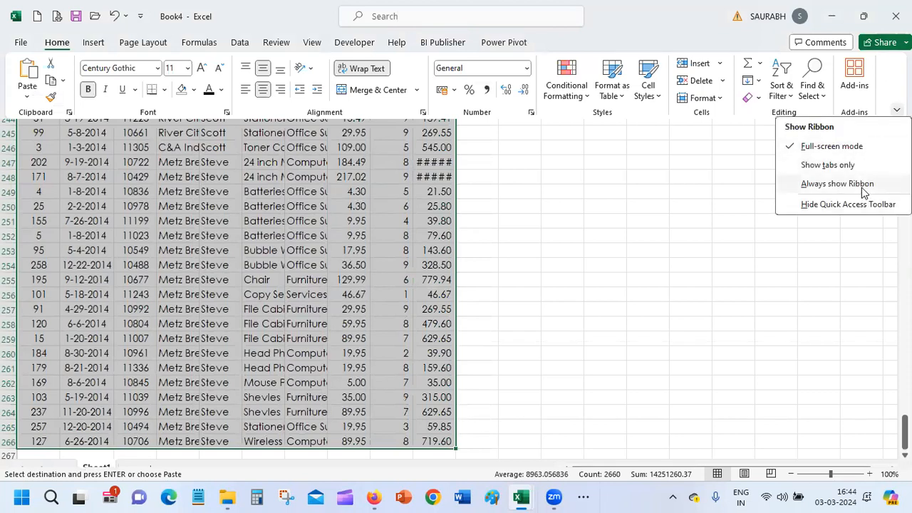
{"action": "left_click", "coordinate": [860, 185]}
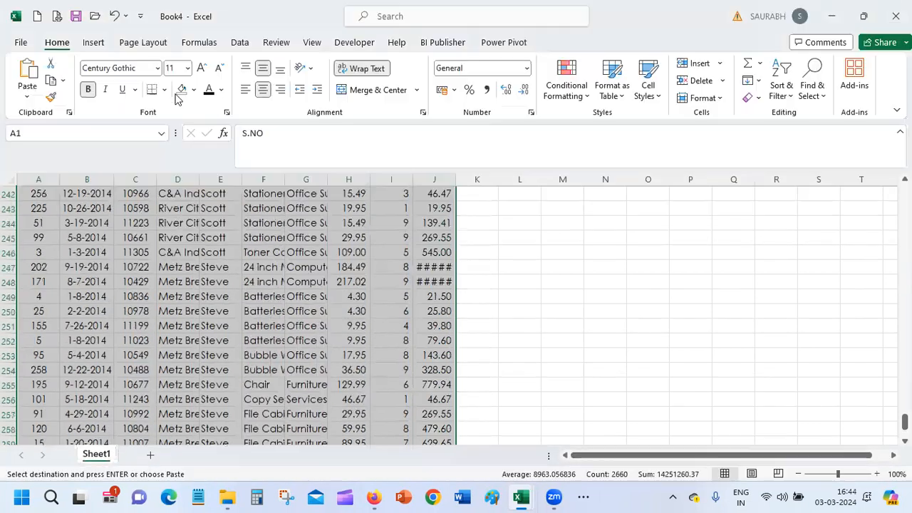
Insert a PivotTable from Sheet1 A1:J266, placed on the existing worksheet at cell M1.
{"action": "left_click", "coordinate": [94, 43]}
{"action": "left_click", "coordinate": [32, 75]}
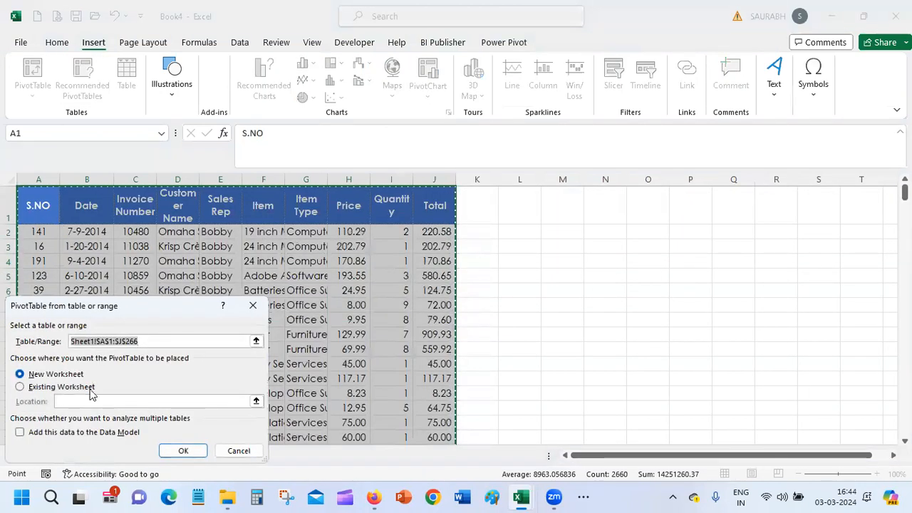
{"action": "left_click", "coordinate": [87, 390]}
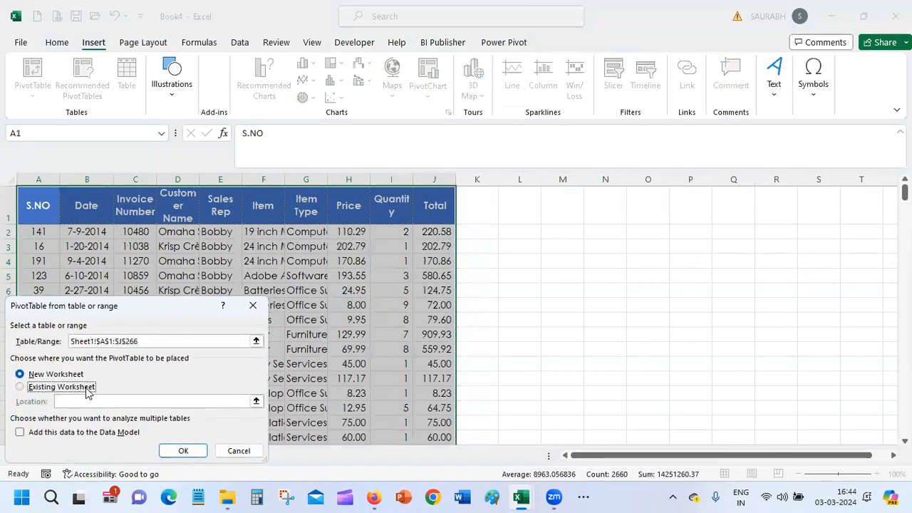
{"action": "left_click", "coordinate": [574, 211]}
{"action": "left_click", "coordinate": [186, 450]}
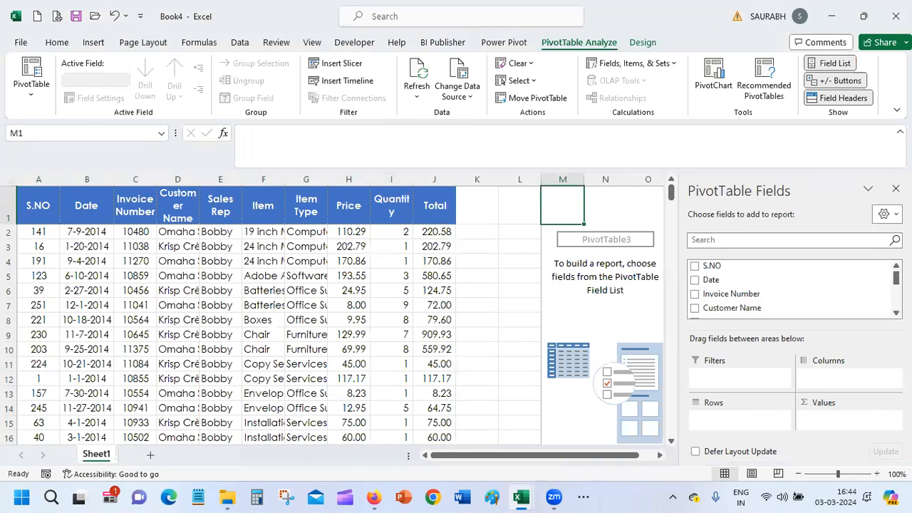
{"action": "scroll", "coordinate": [791, 289], "scroll_direction": "down", "scroll_amount": 3}
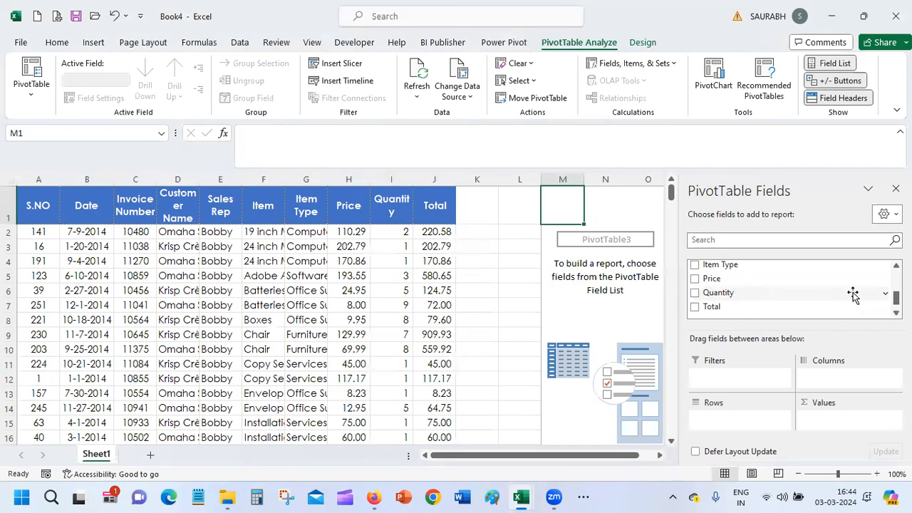
{"action": "scroll", "coordinate": [848, 293], "scroll_direction": "up", "scroll_amount": 2}
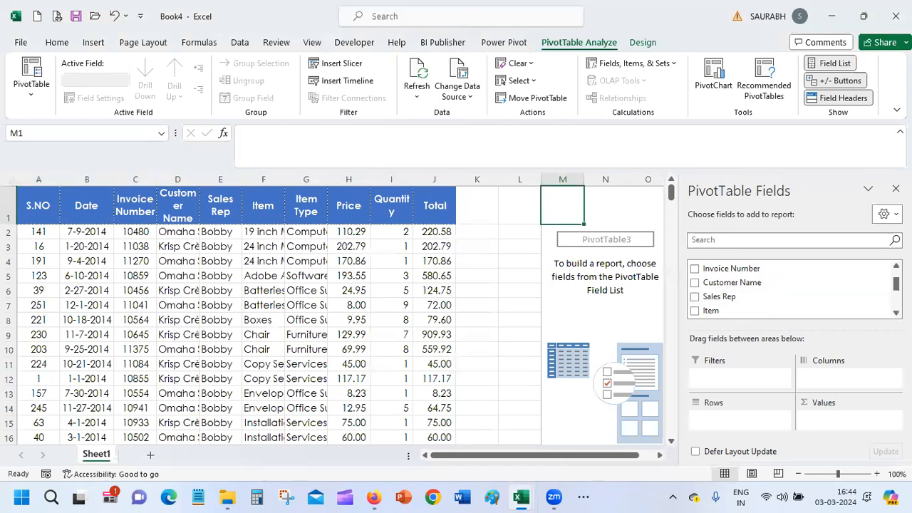
{"action": "scroll", "coordinate": [713, 292], "scroll_direction": "down", "scroll_amount": 2}
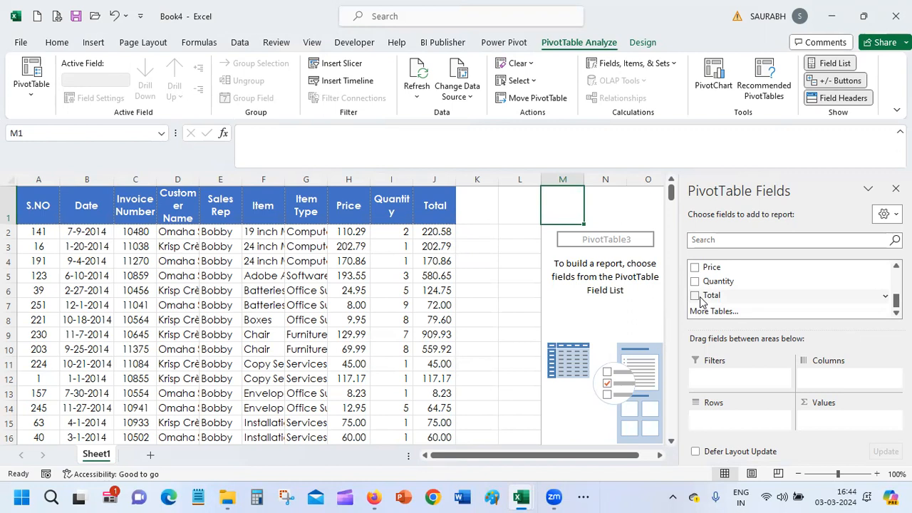
{"action": "left_click", "coordinate": [497, 261]}
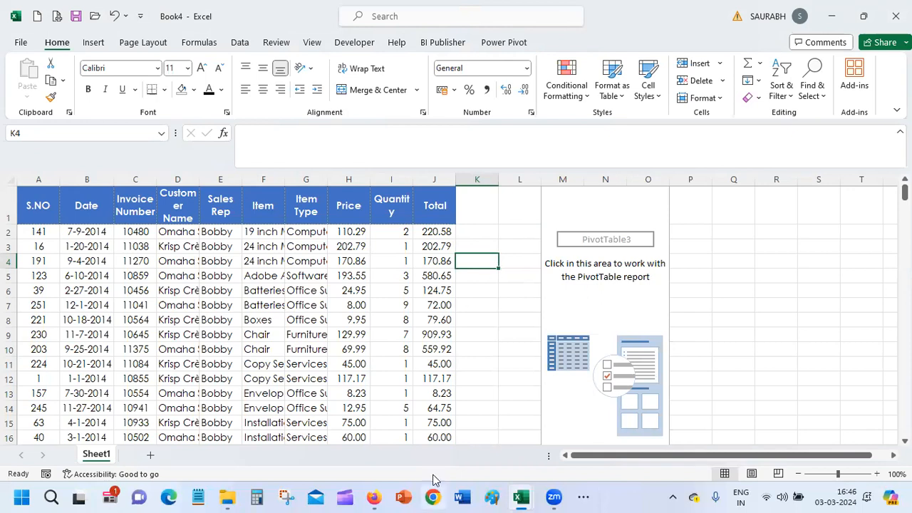
Switch to the Google Meet call in Firefox and dismiss the notice about the shared screen.
{"action": "mouse_move", "coordinate": [374, 497]}
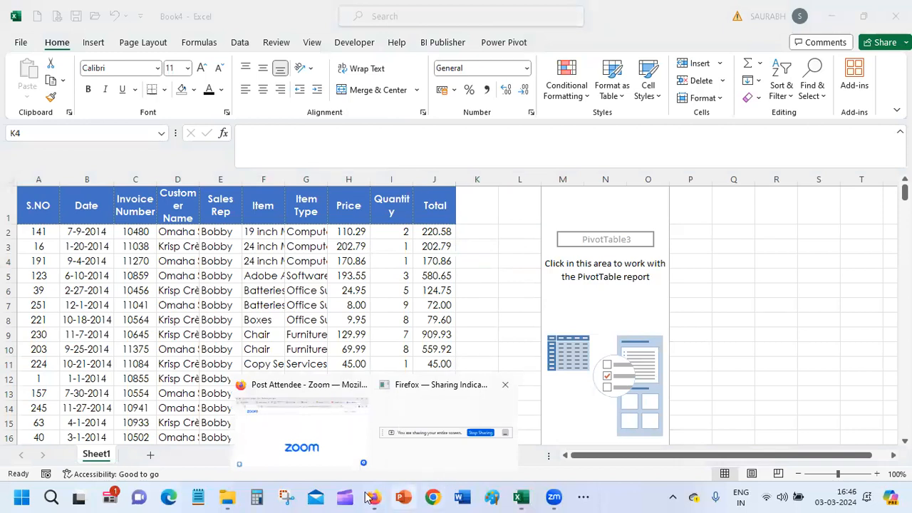
{"action": "left_click", "coordinate": [316, 433]}
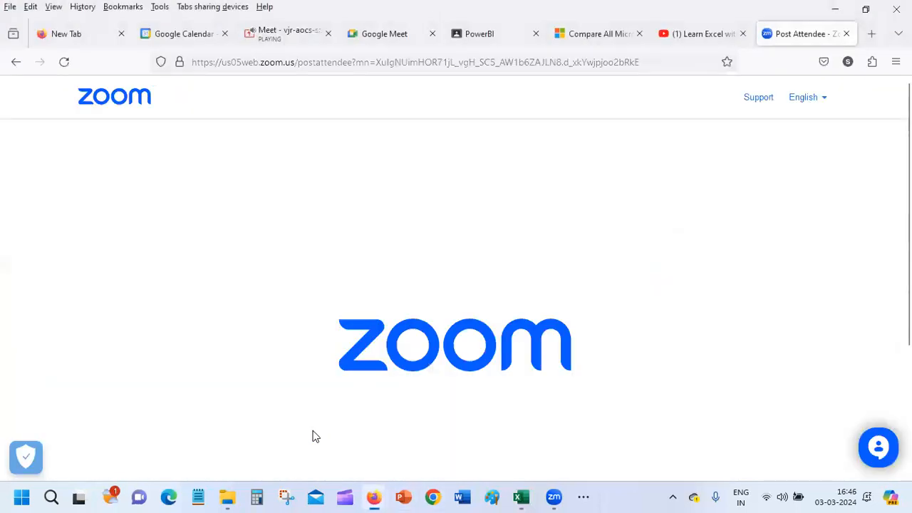
{"action": "left_click", "coordinate": [301, 33]}
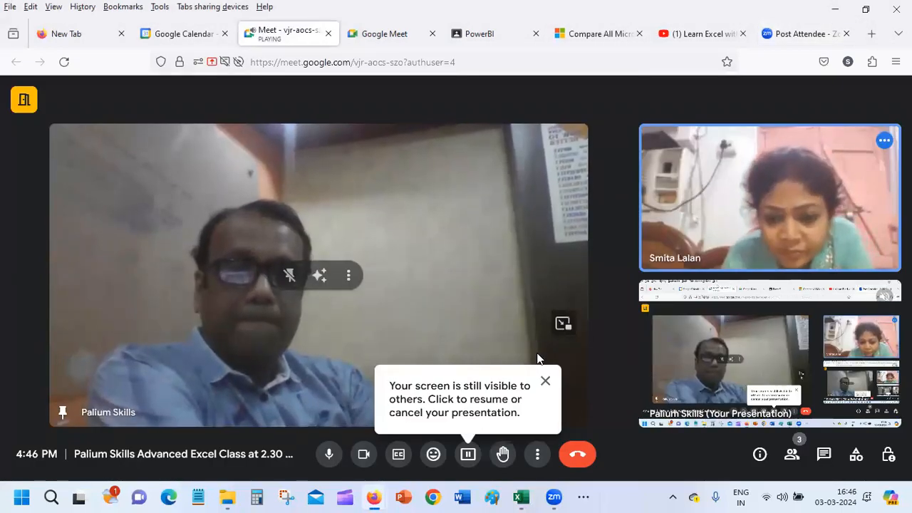
{"action": "left_click", "coordinate": [545, 377]}
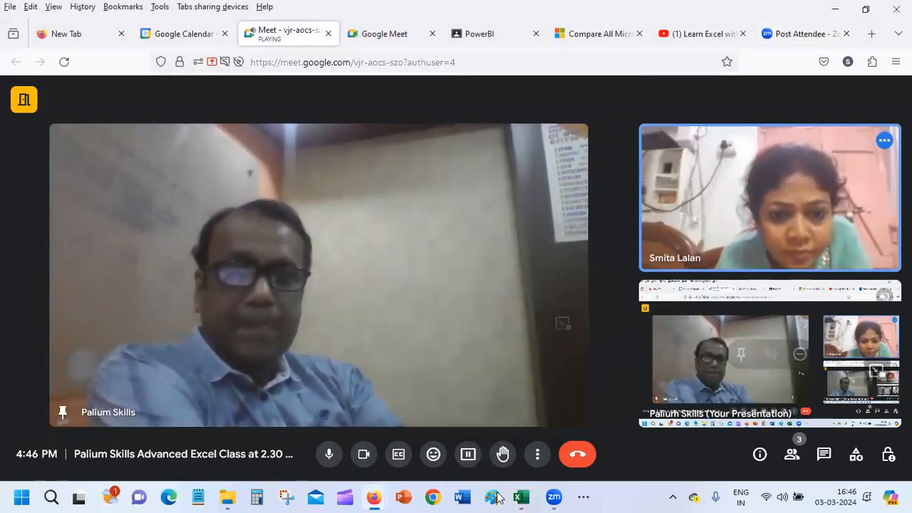
Switch to Palium_Exercises, copy the Sales Data_2 table A2:J267 without the icon column, and create a new blank workbook.
{"action": "mouse_move", "coordinate": [524, 497]}
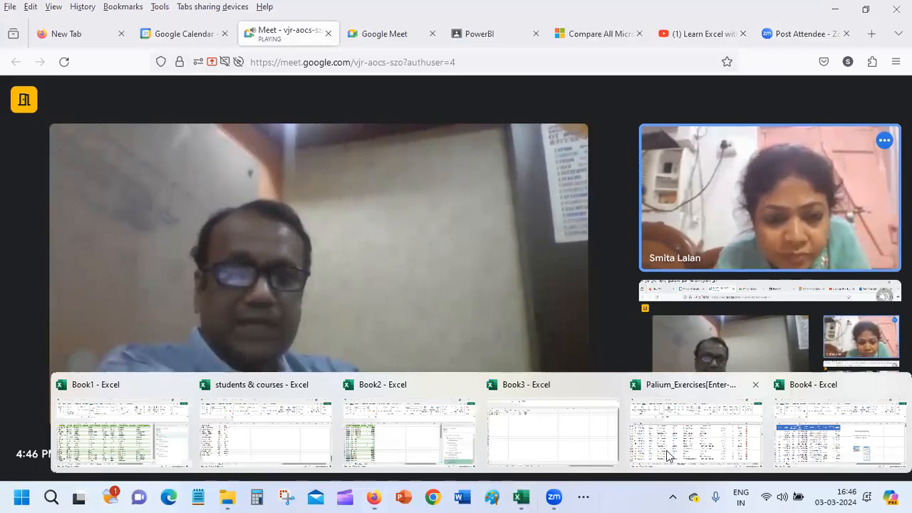
{"action": "left_click", "coordinate": [688, 427]}
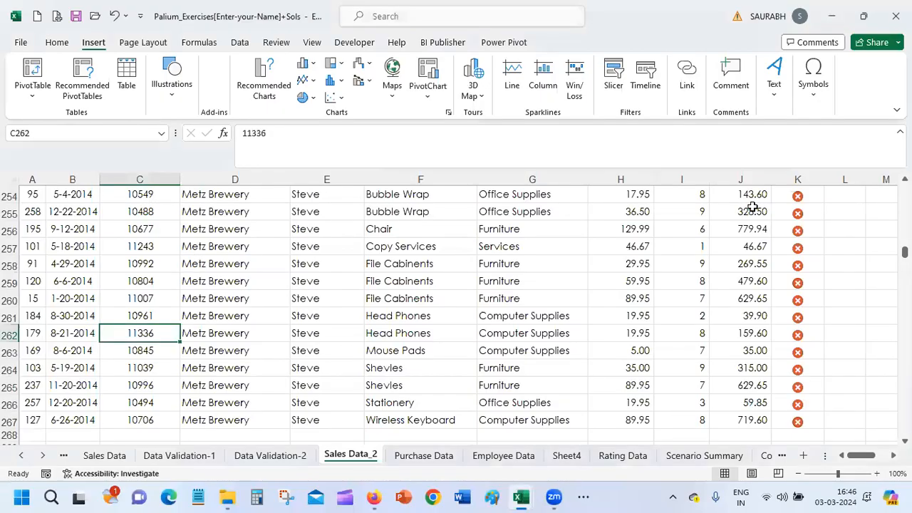
{"action": "left_click_drag", "start_coordinate": [904, 253], "coordinate": [904, 191]}
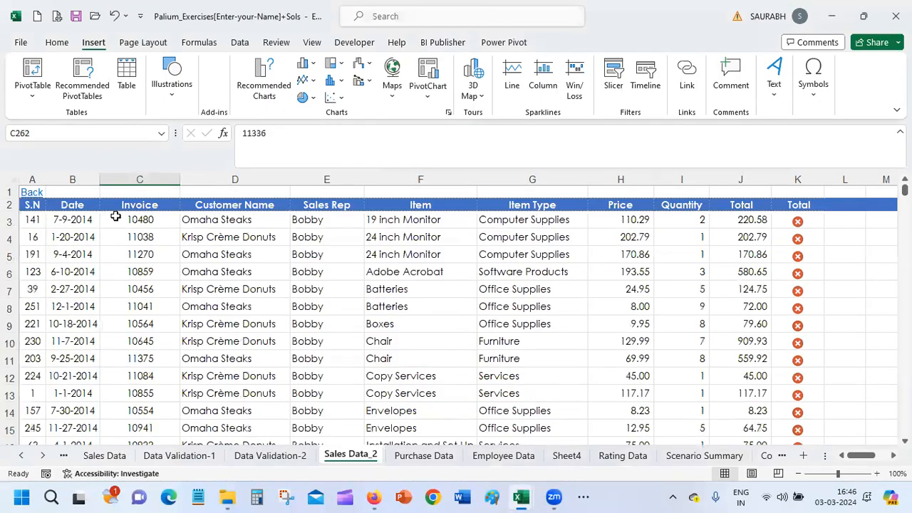
{"action": "left_click", "coordinate": [32, 206]}
{"action": "key", "text": "shift+Right"}
{"action": "key", "text": "shift+Right"}
{"action": "key", "text": "shift+Right"}
{"action": "key", "text": "shift+Right"}
{"action": "key", "text": "shift+Right"}
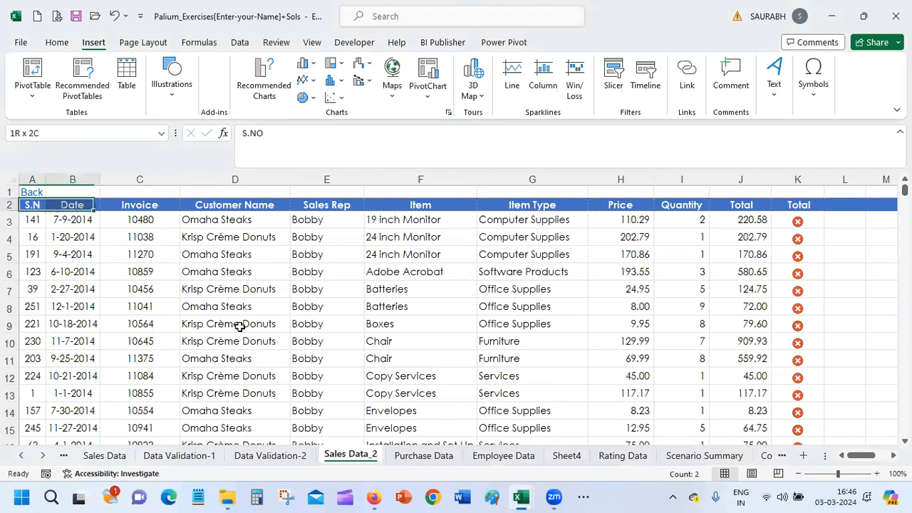
{"action": "key", "text": "shift+Right"}
{"action": "key", "text": "shift+Right"}
{"action": "key", "text": "shift+Right"}
{"action": "key", "text": "shift+Right"}
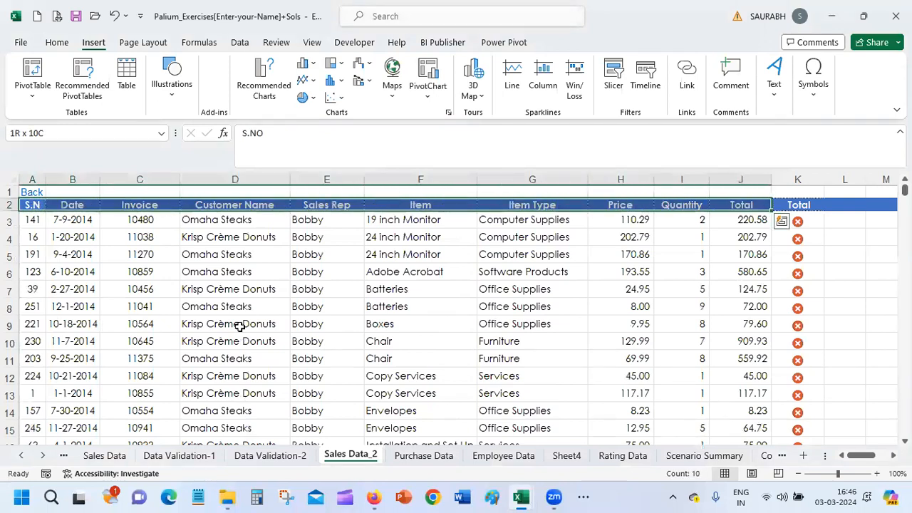
{"action": "key", "text": "ctrl+shift+Down"}
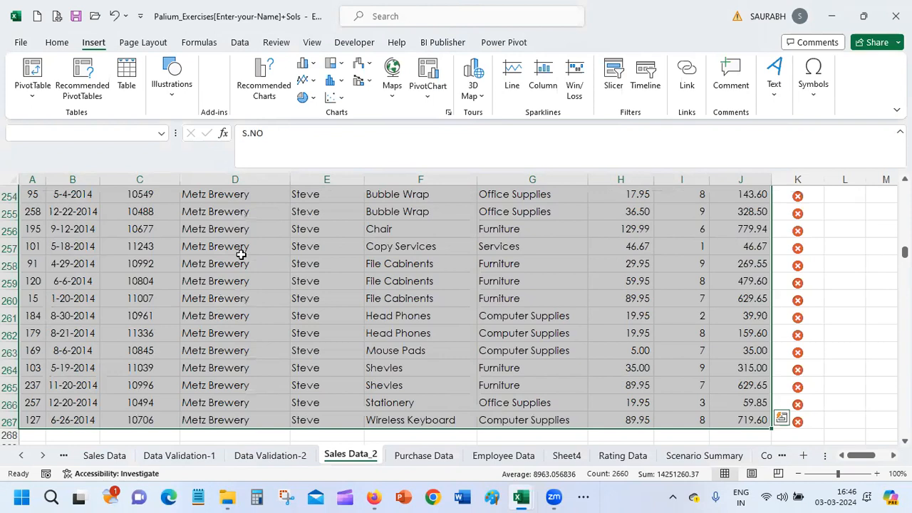
{"action": "right_click", "coordinate": [377, 228]}
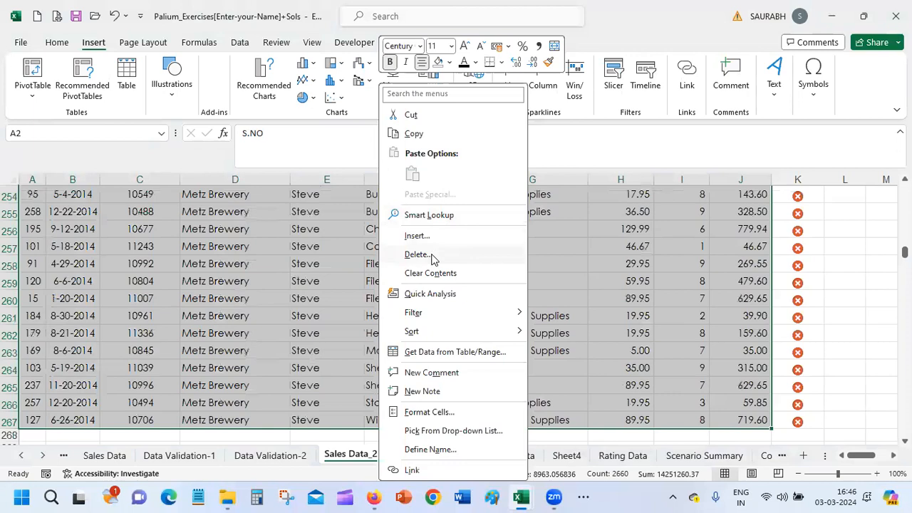
{"action": "left_click", "coordinate": [413, 133]}
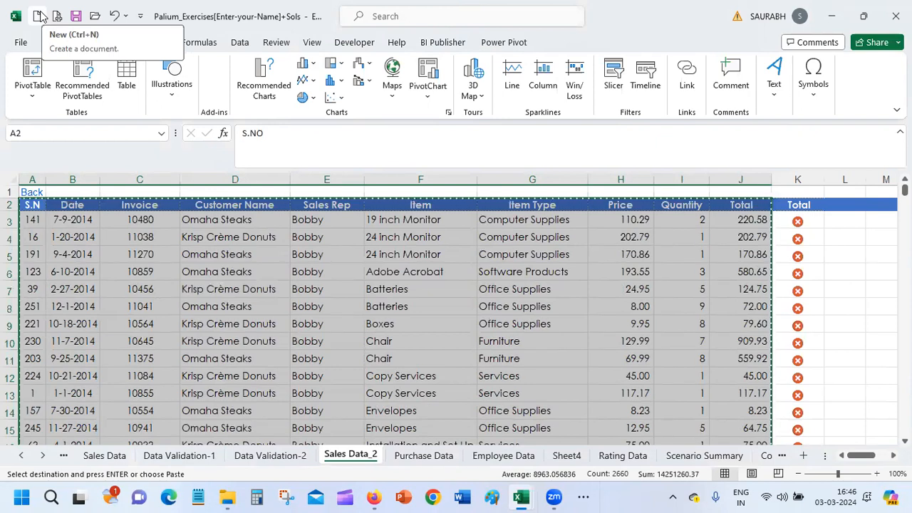
{"action": "left_click", "coordinate": [40, 16]}
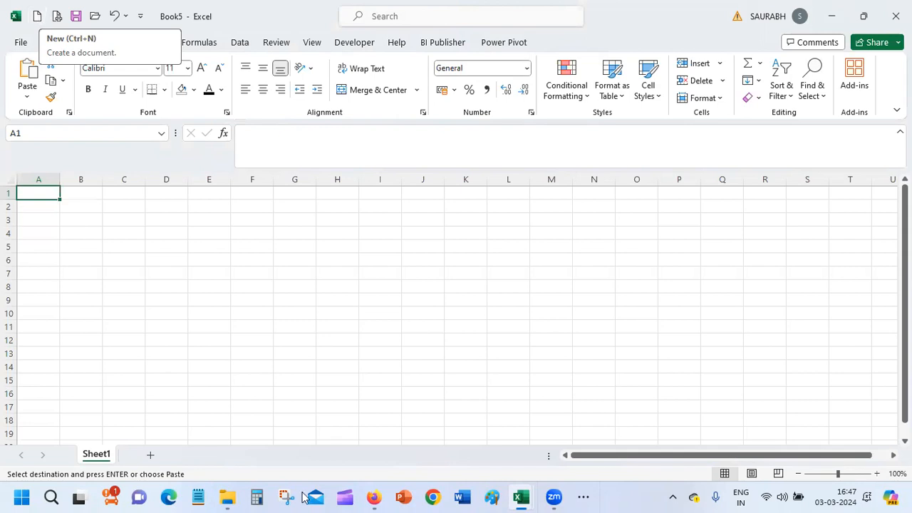
{"action": "left_click", "coordinate": [374, 496]}
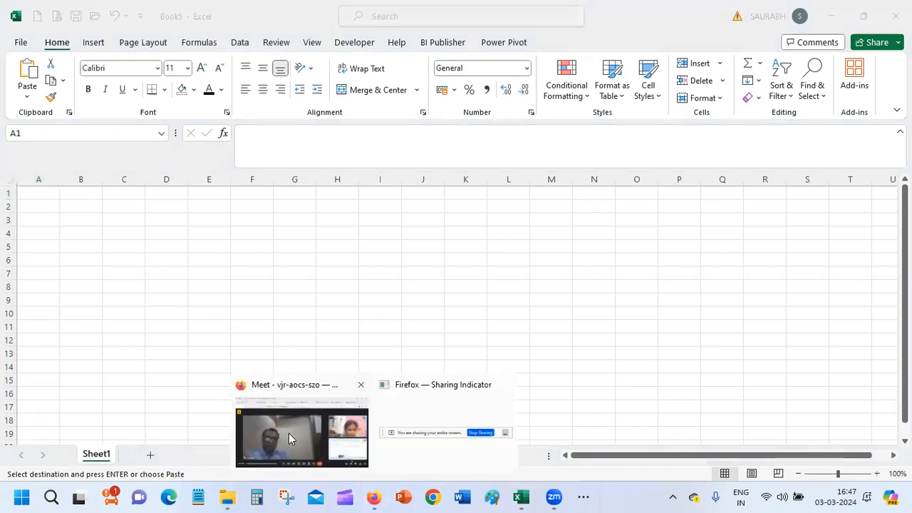
{"action": "left_click", "coordinate": [45, 24]}
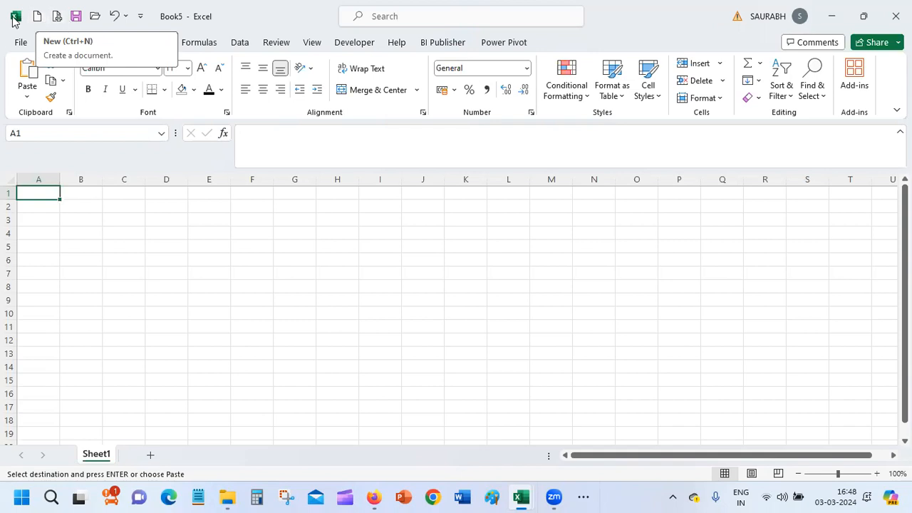
Create another new blank workbook from the Blank workbook template.
{"action": "left_click", "coordinate": [13, 17]}
{"action": "left_click", "coordinate": [262, 5]}
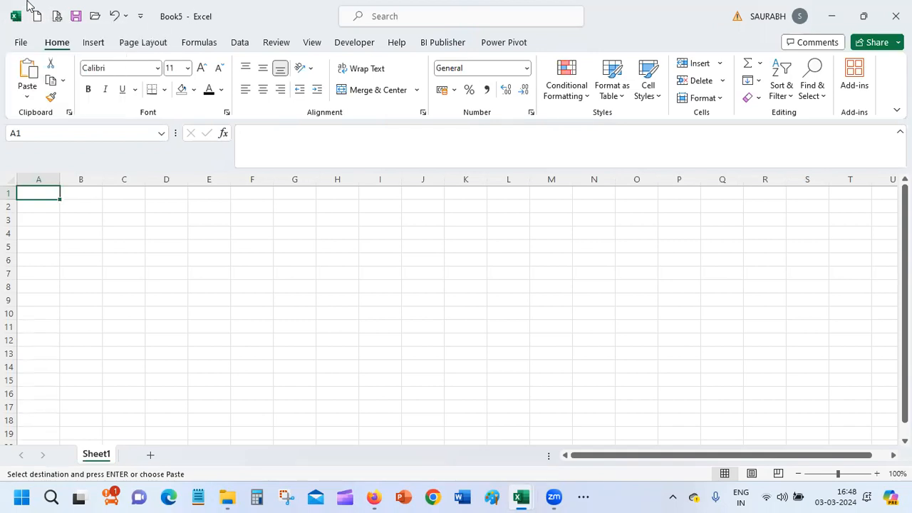
{"action": "left_click", "coordinate": [21, 43]}
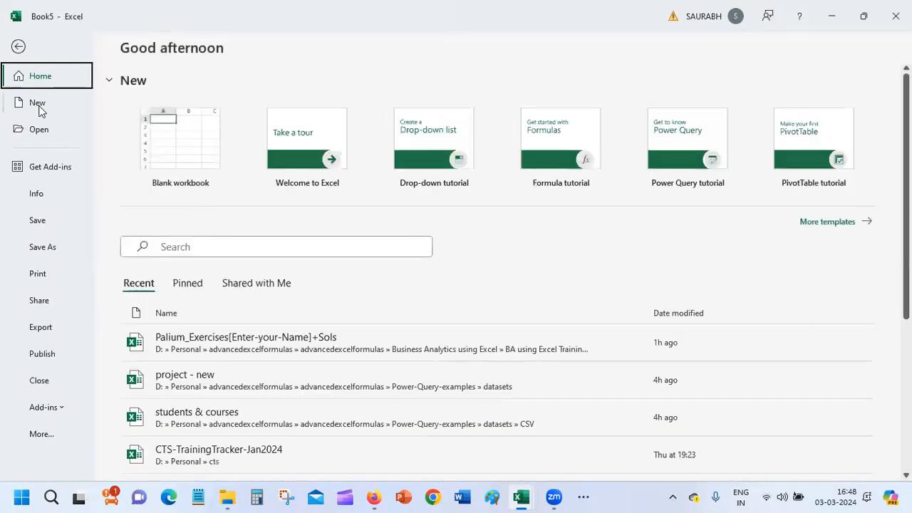
{"action": "left_click", "coordinate": [41, 106]}
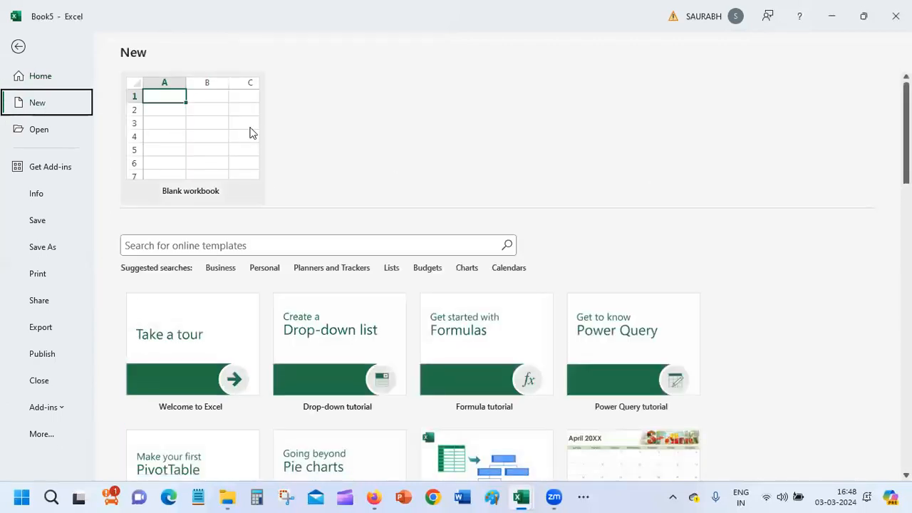
{"action": "left_click", "coordinate": [225, 123]}
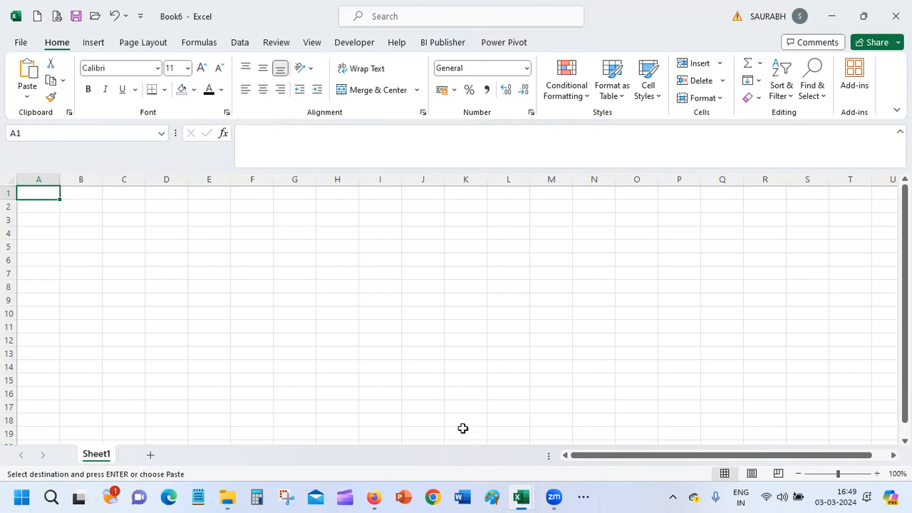
Switch to Book4 and insert a PivotTable from Sheet1 A1:J266, placed on a new worksheet.
{"action": "mouse_move", "coordinate": [522, 496]}
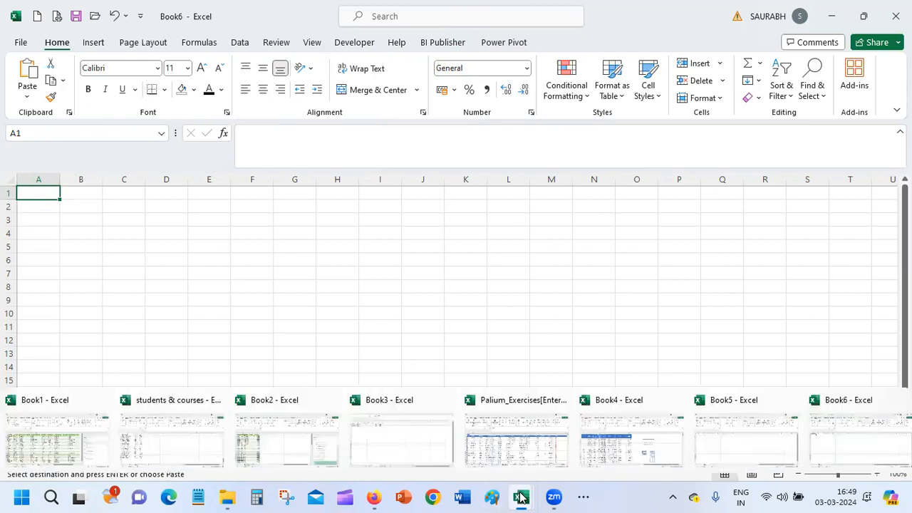
{"action": "left_click", "coordinate": [603, 437]}
{"action": "left_click", "coordinate": [40, 207]}
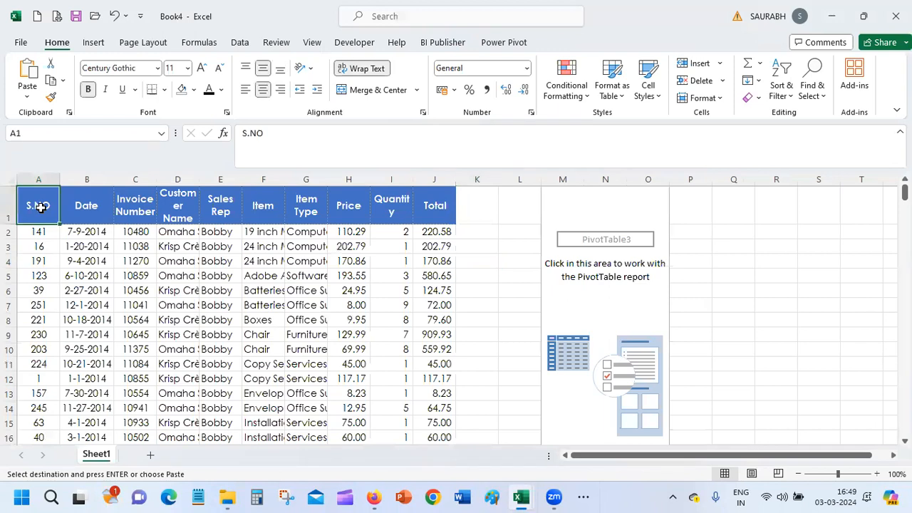
{"action": "left_click", "coordinate": [93, 42]}
{"action": "left_click", "coordinate": [43, 69]}
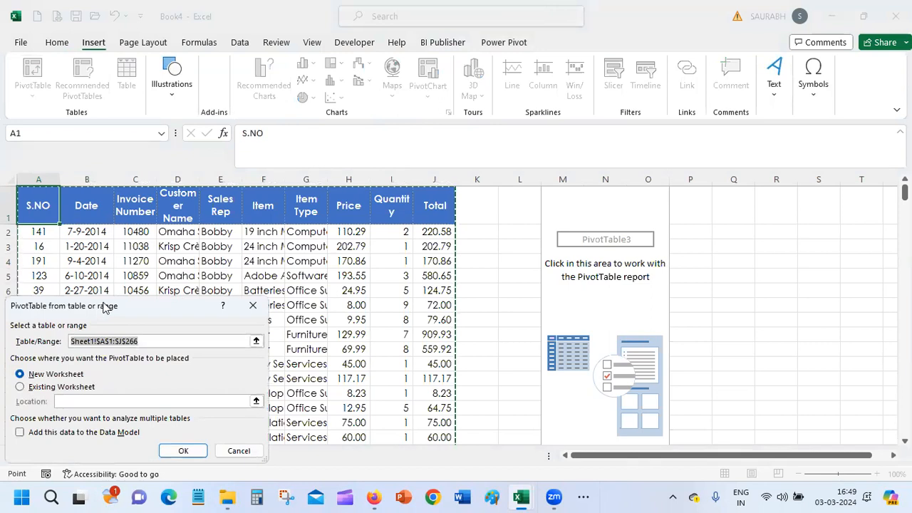
{"action": "left_click_drag", "start_coordinate": [105, 307], "coordinate": [572, 32]}
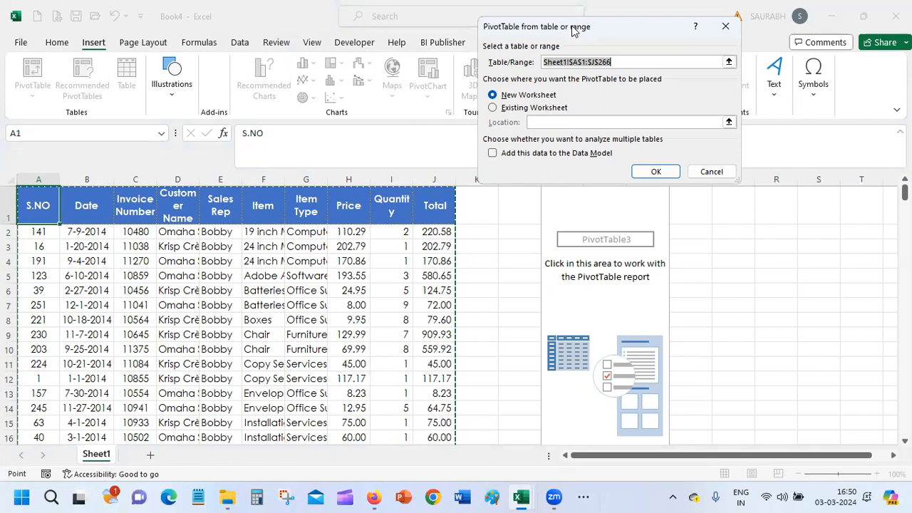
{"action": "left_click", "coordinate": [654, 171]}
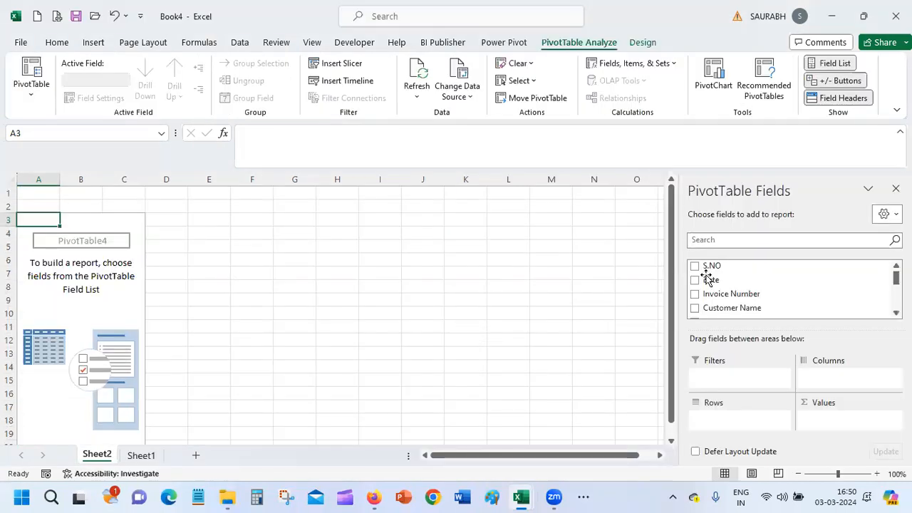
Lay out the new PivotTable with Customer Name in rows, Sales Rep in columns and the sum of Total as values.
{"action": "scroll", "coordinate": [706, 286], "scroll_direction": "down", "scroll_amount": 1}
{"action": "scroll", "coordinate": [774, 278], "scroll_direction": "down", "scroll_amount": 3}
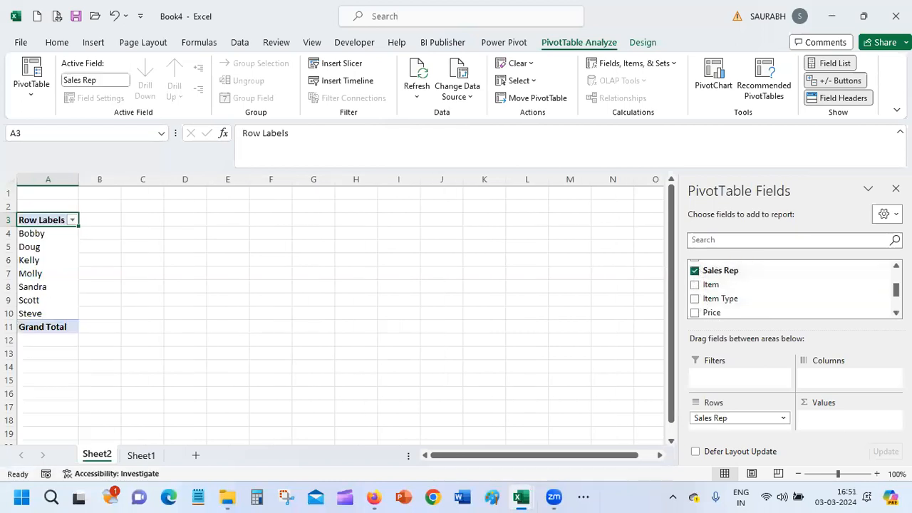
{"action": "scroll", "coordinate": [712, 285], "scroll_direction": "up", "scroll_amount": 2}
{"action": "left_click", "coordinate": [695, 277]}
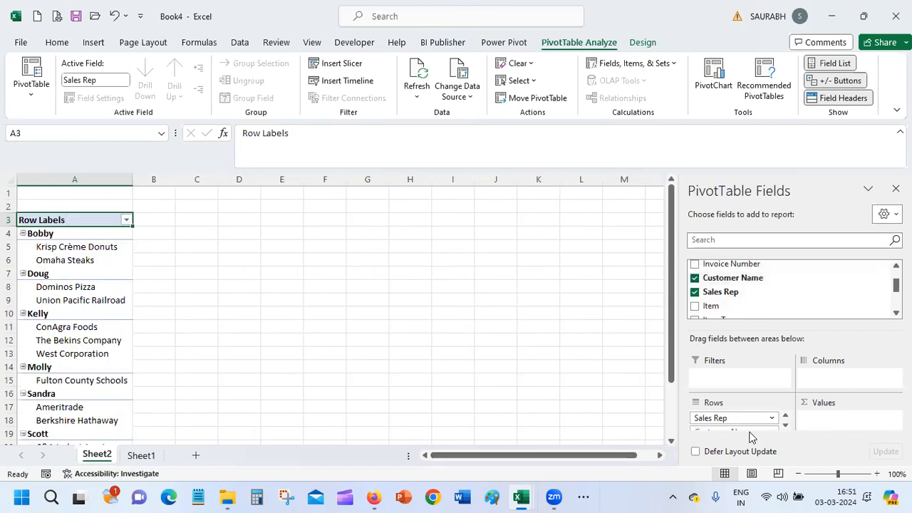
{"action": "left_click_drag", "start_coordinate": [752, 417], "coordinate": [851, 367]}
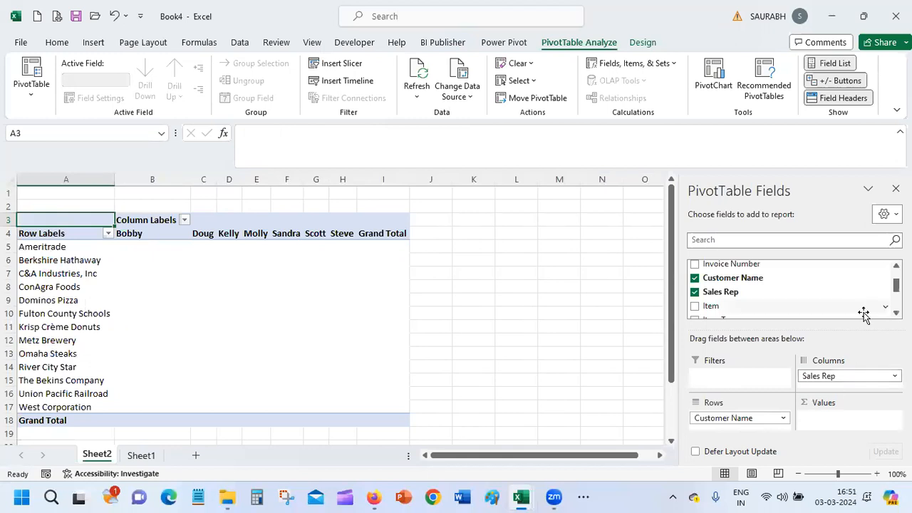
{"action": "scroll", "coordinate": [765, 296], "scroll_direction": "down", "scroll_amount": 2}
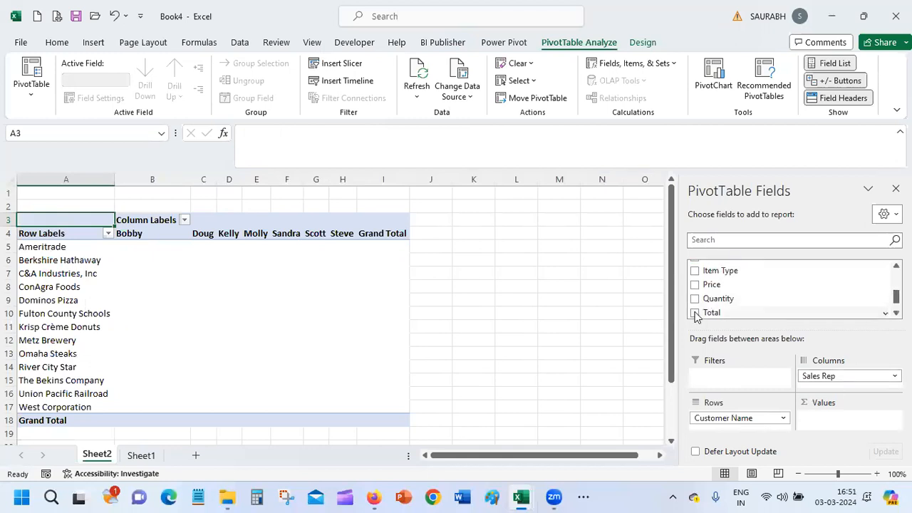
{"action": "left_click", "coordinate": [695, 314]}
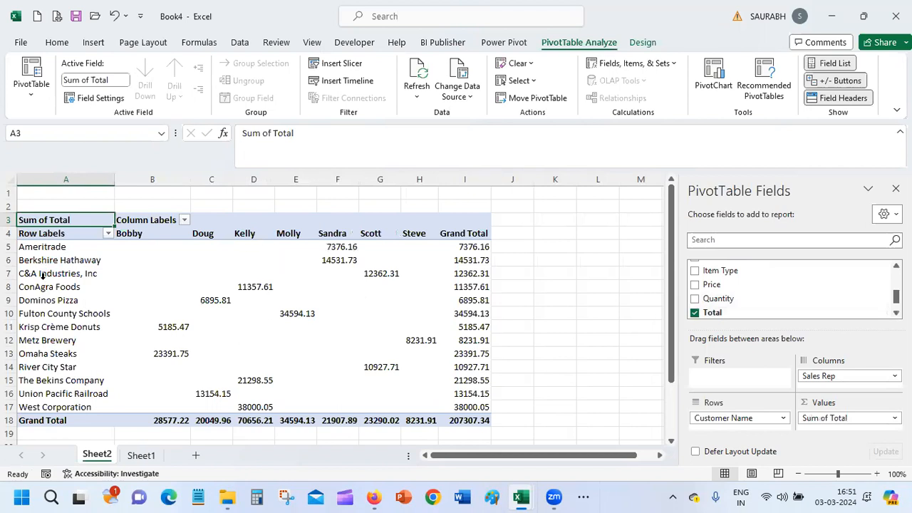
Drill into Berkshire Hathaway's sales value in the PivotTable to list its source records on a separate sheet.
{"action": "left_click", "coordinate": [52, 242]}
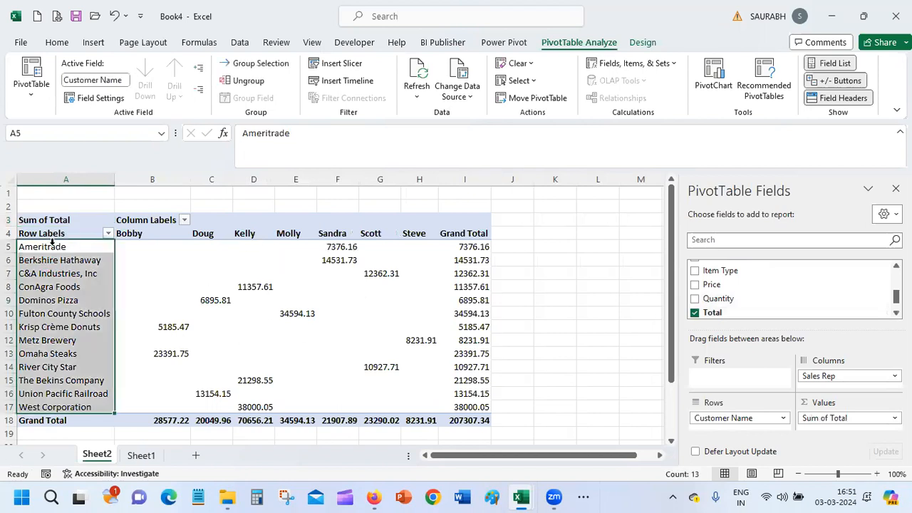
{"action": "left_click", "coordinate": [158, 228]}
{"action": "left_click", "coordinate": [344, 248]}
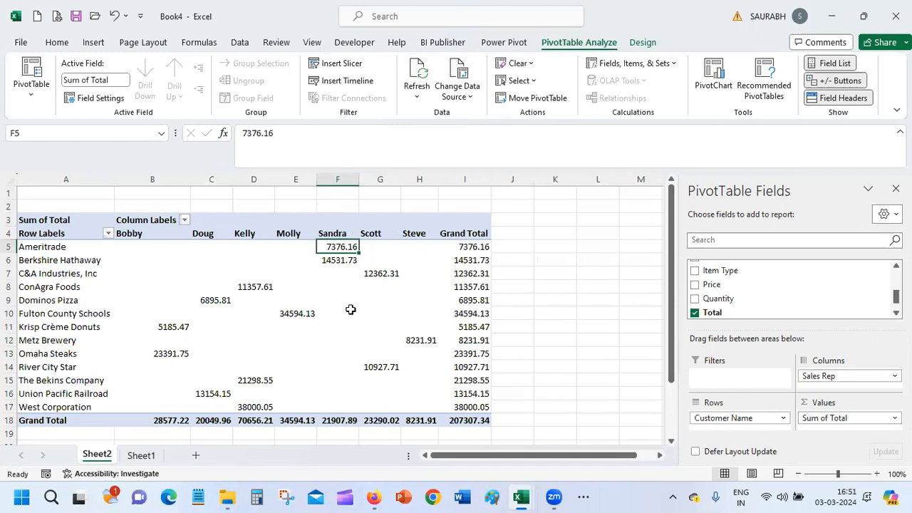
{"action": "mouse_move", "coordinate": [333, 244]}
{"action": "left_click", "coordinate": [343, 258]}
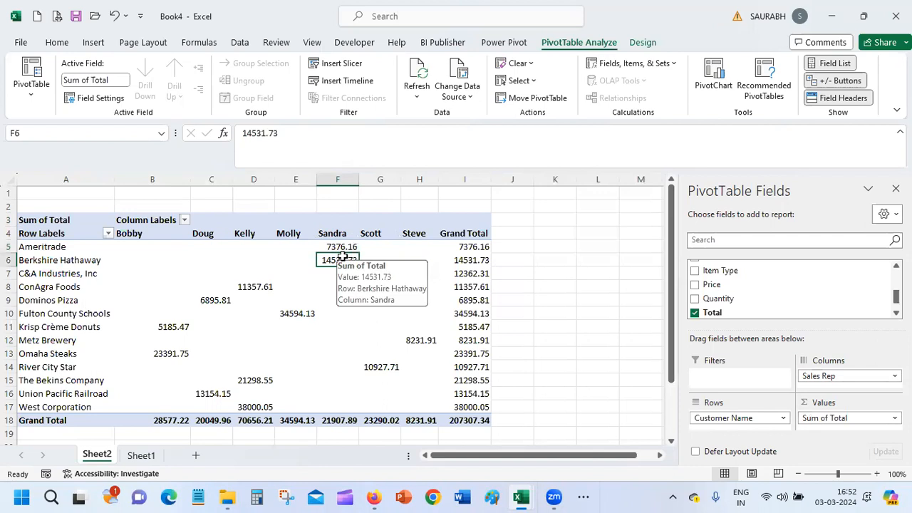
{"action": "double_click", "coordinate": [337, 260]}
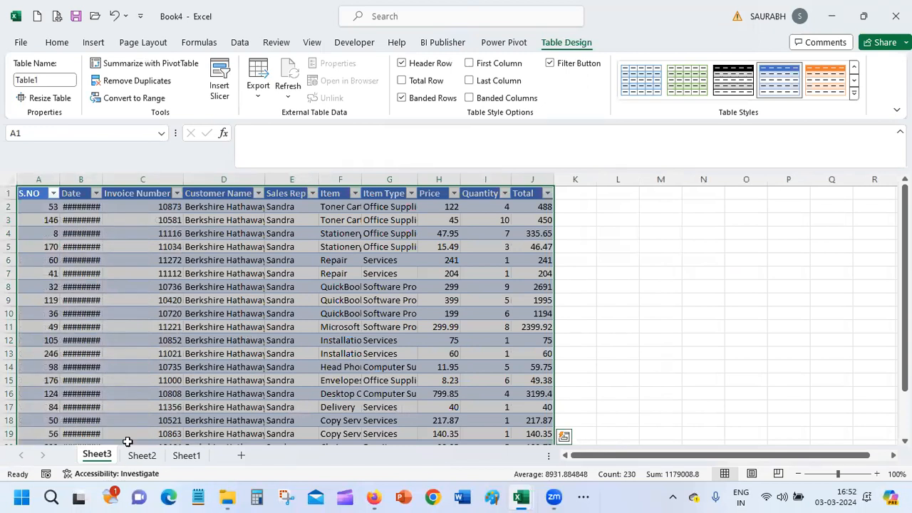
Delete the Sheet3 detail sheet holding the Berkshire Hathaway records and return to the PivotTable.
{"action": "right_click", "coordinate": [109, 455]}
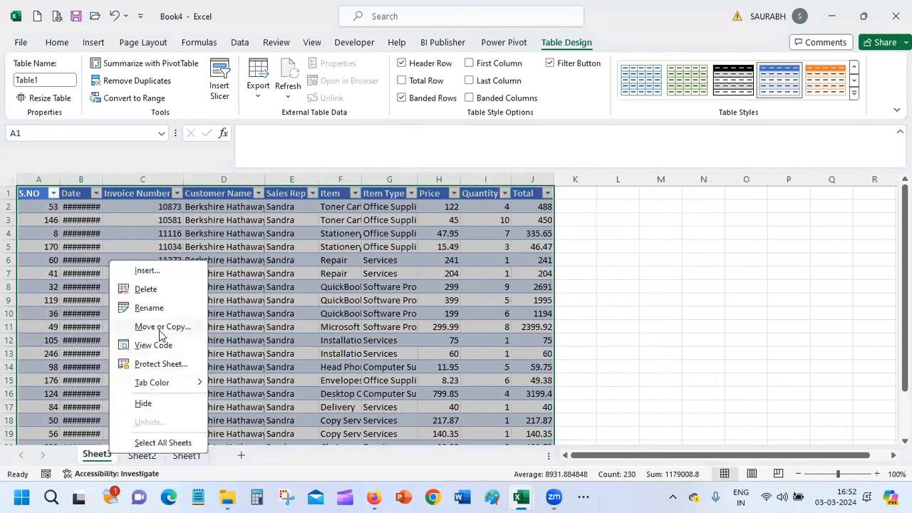
{"action": "left_click", "coordinate": [156, 291]}
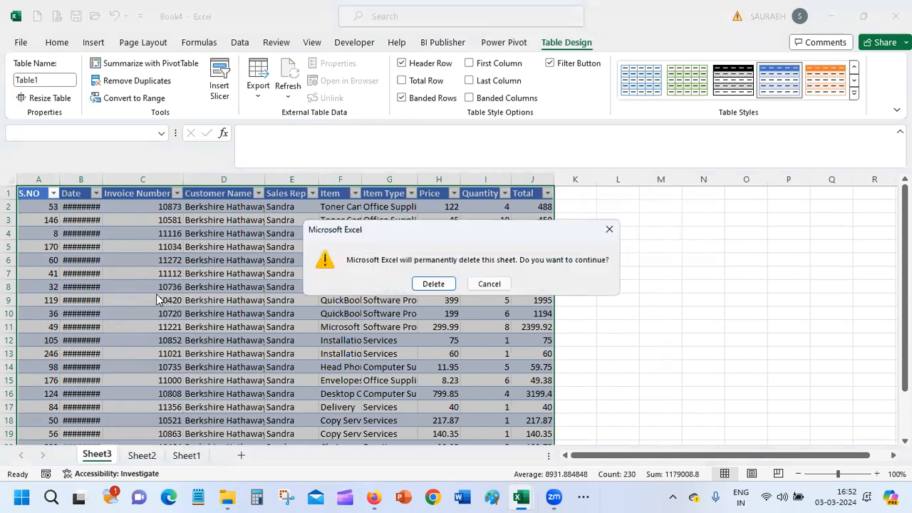
{"action": "left_click", "coordinate": [449, 284]}
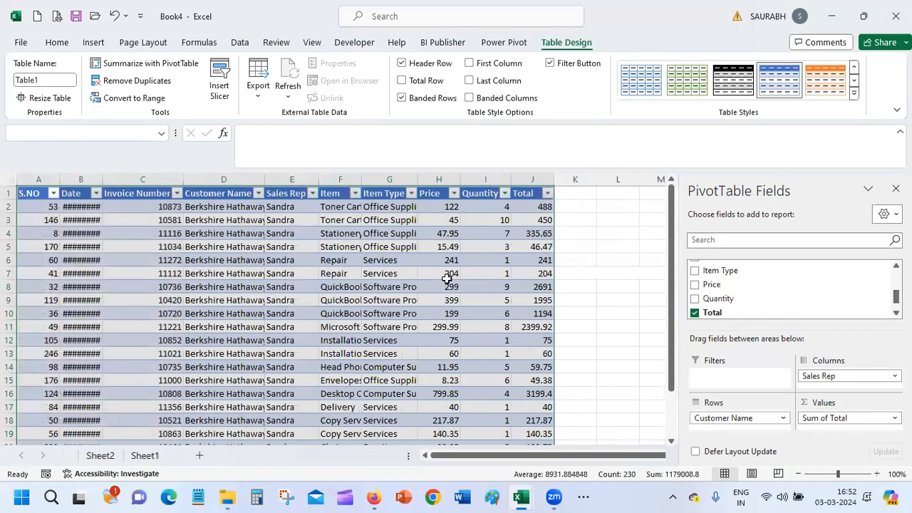
{"action": "left_click", "coordinate": [446, 278]}
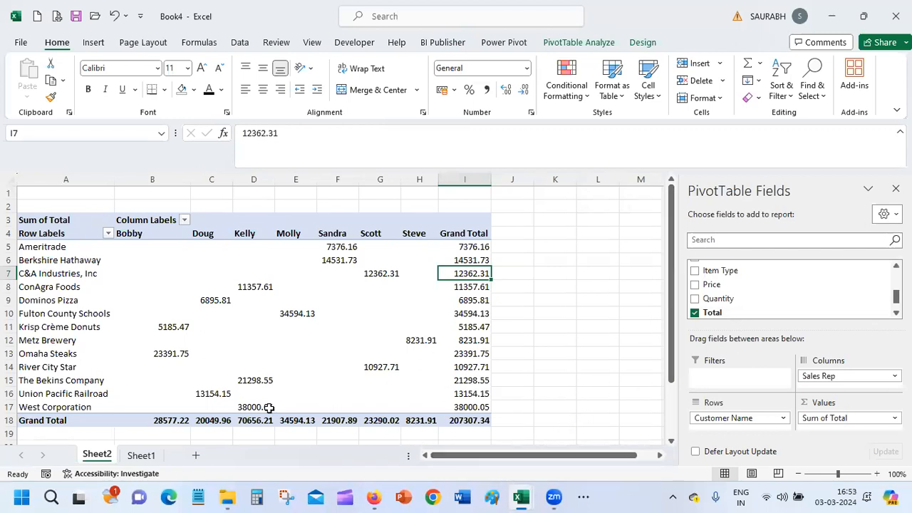
Widen the Item column of the source table on Sheet1.
{"action": "left_click", "coordinate": [134, 444]}
{"action": "left_click", "coordinate": [141, 456]}
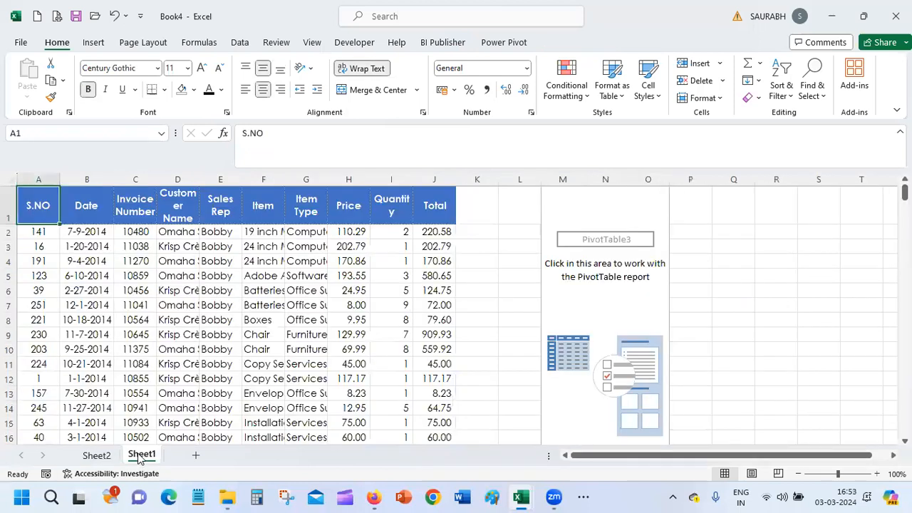
{"action": "double_click", "coordinate": [140, 277]}
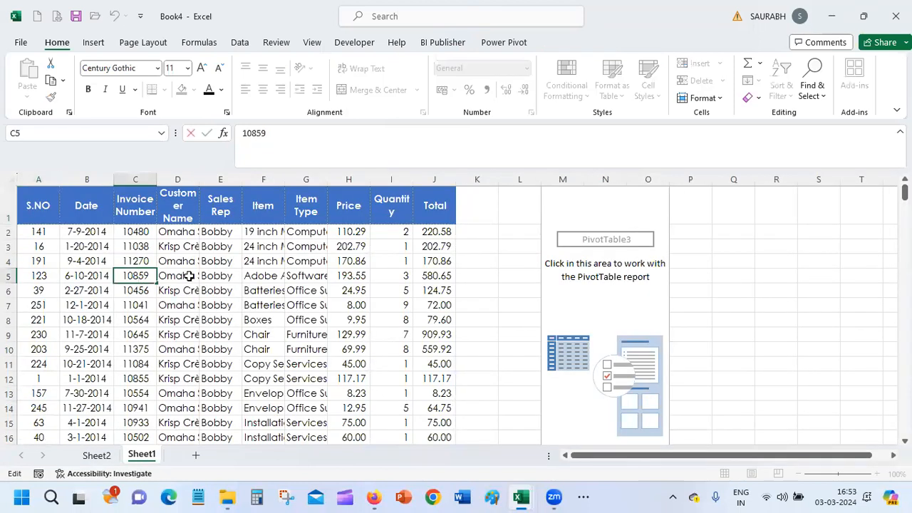
{"action": "left_click", "coordinate": [278, 180]}
{"action": "left_click_drag", "start_coordinate": [282, 180], "coordinate": [300, 179]}
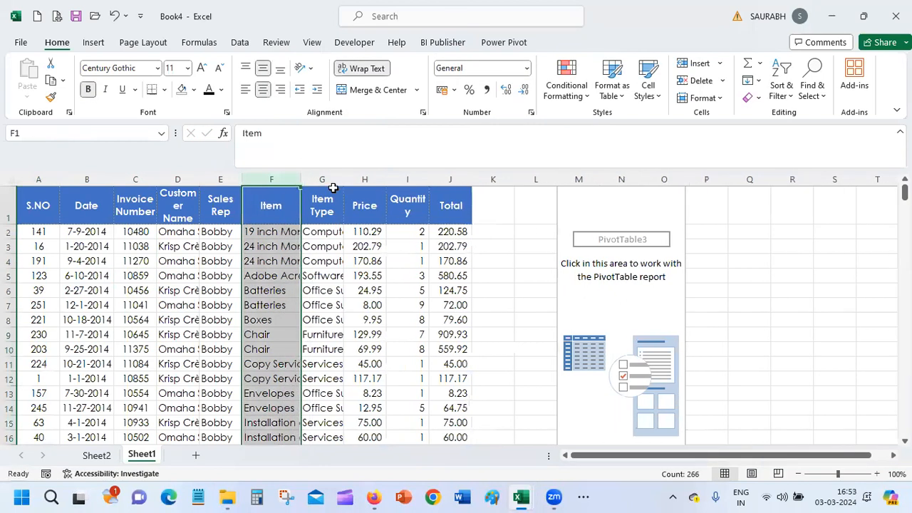
Add the Item field to the rows of the Sheet2 PivotTable, nested under Customer Name.
{"action": "left_click", "coordinate": [96, 454]}
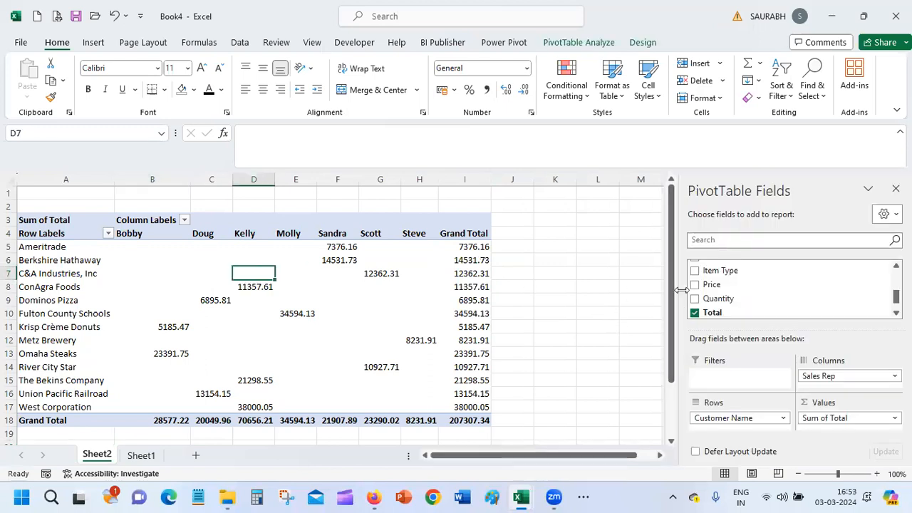
{"action": "scroll", "coordinate": [812, 289], "scroll_direction": "up", "scroll_amount": 3}
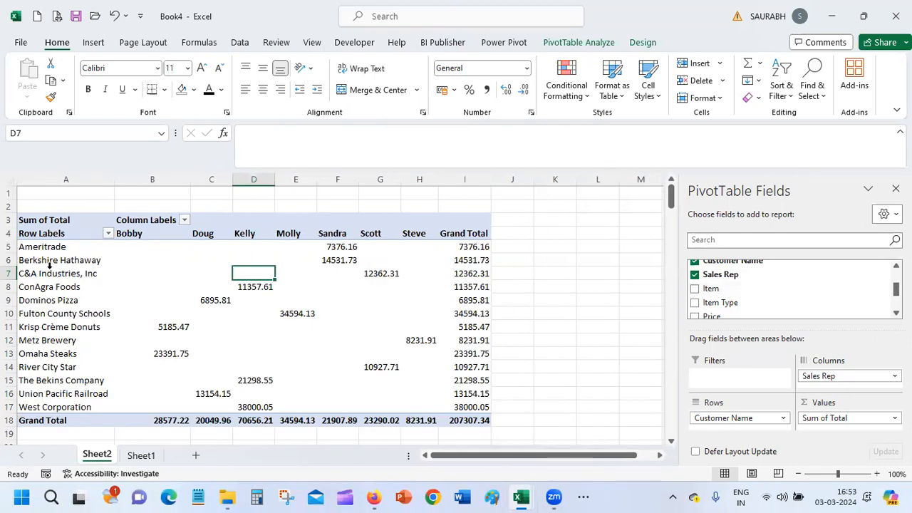
{"action": "left_click", "coordinate": [61, 250]}
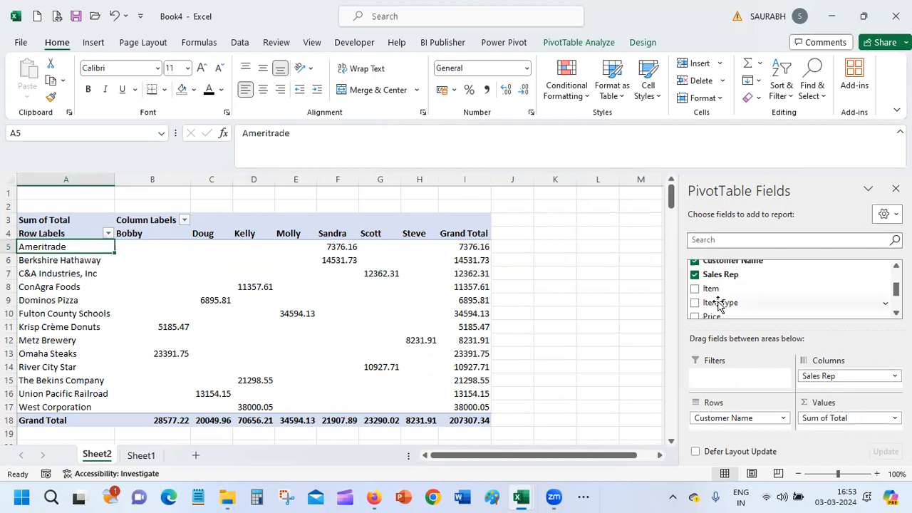
{"action": "left_click", "coordinate": [695, 289]}
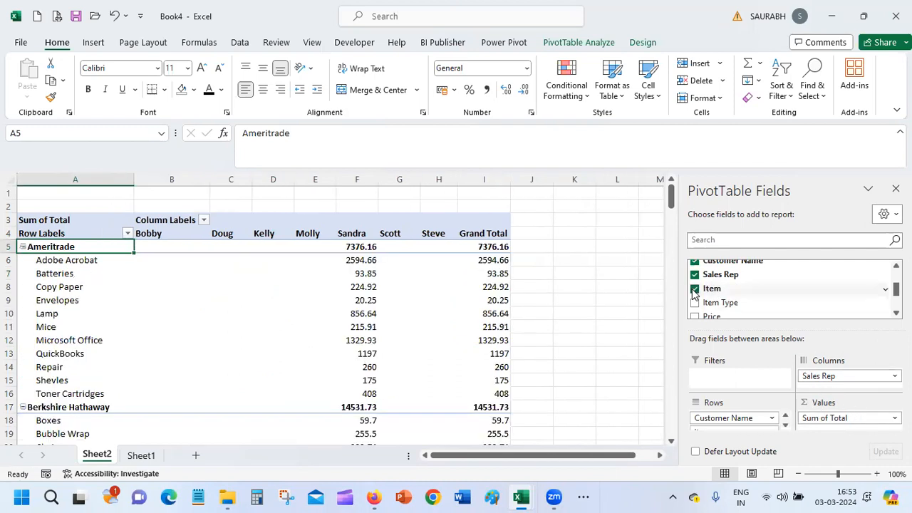
{"action": "left_click", "coordinate": [70, 321]}
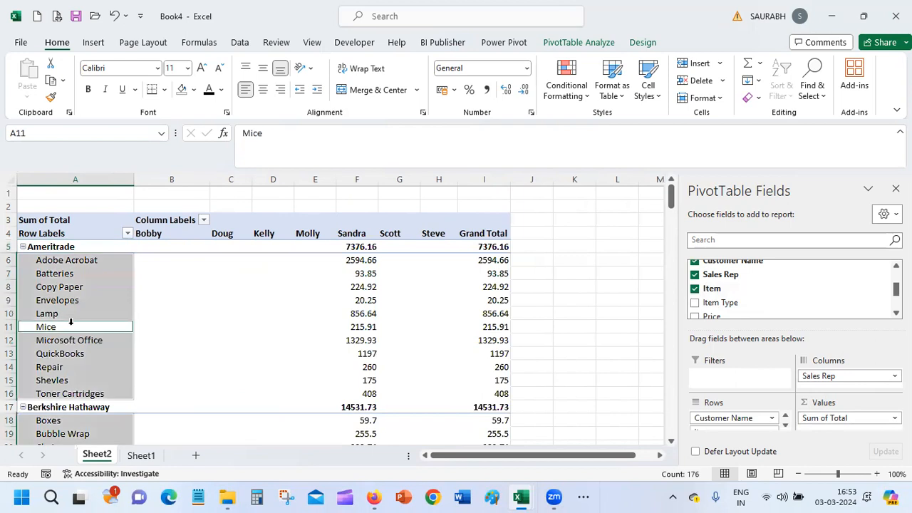
{"action": "left_click", "coordinate": [202, 246]}
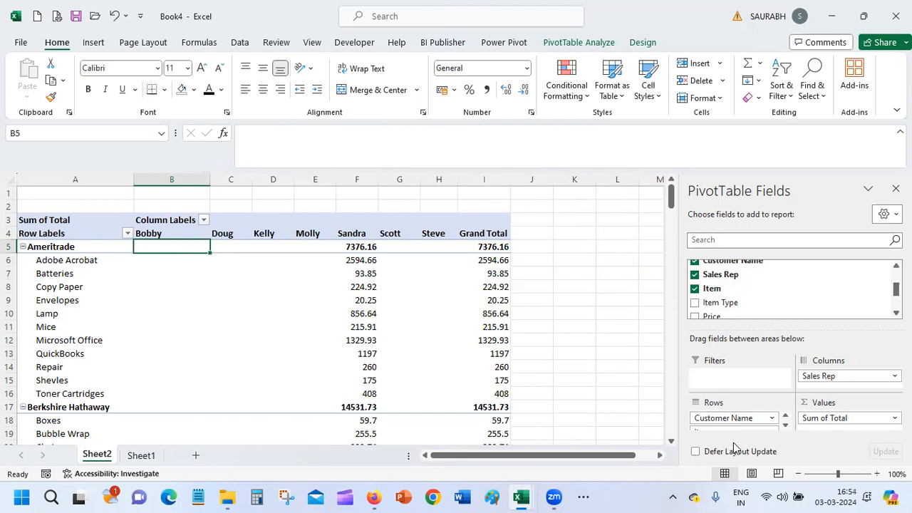
Move Customer Name from the PivotTable's rows to its report filter and filter the report to Ameritrade.
{"action": "left_click_drag", "start_coordinate": [729, 417], "coordinate": [734, 379]}
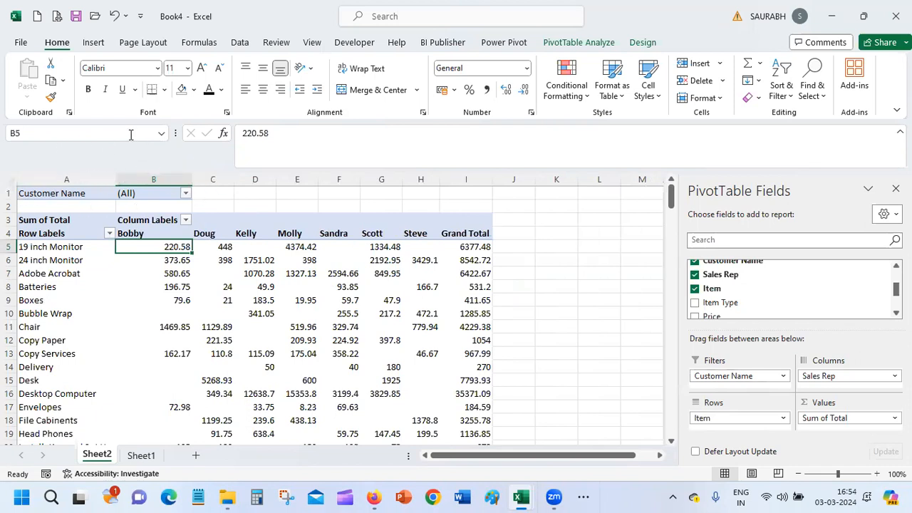
{"action": "left_click", "coordinate": [187, 195]}
{"action": "left_click", "coordinate": [187, 195]}
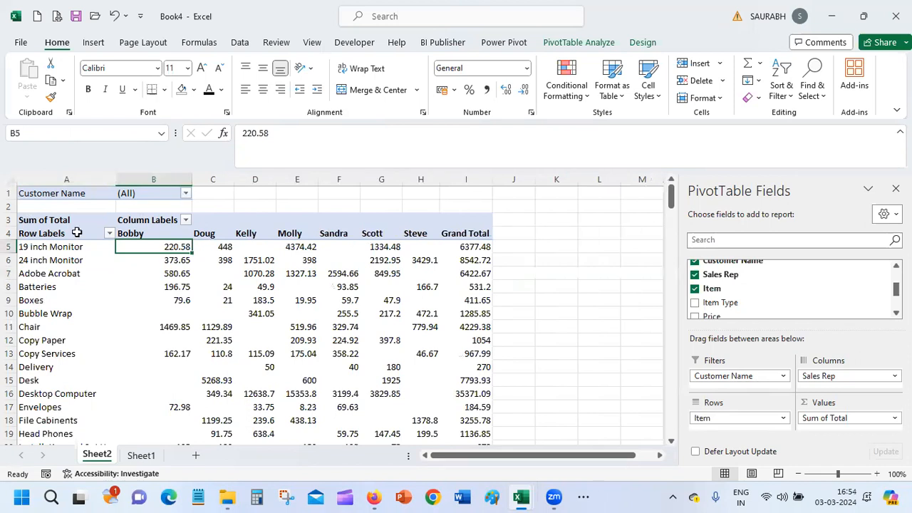
{"action": "left_click", "coordinate": [186, 193]}
{"action": "left_click", "coordinate": [64, 239]}
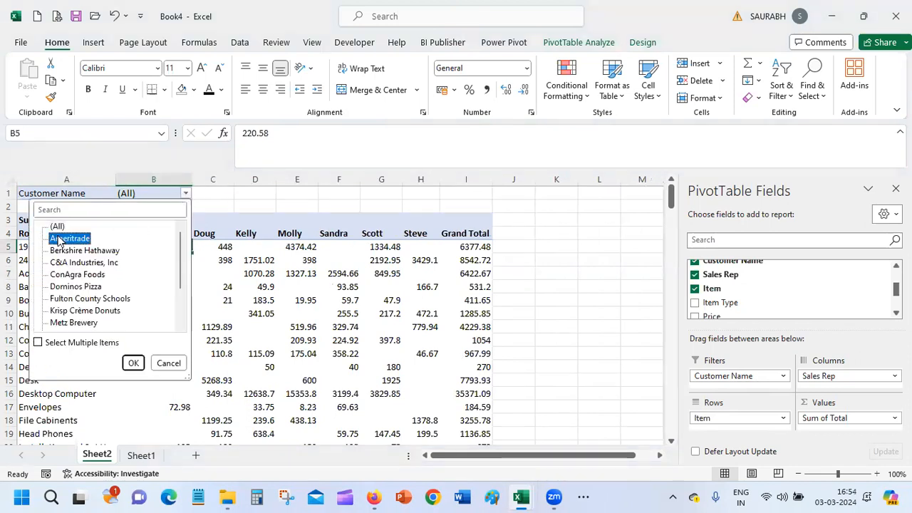
{"action": "left_click", "coordinate": [133, 363]}
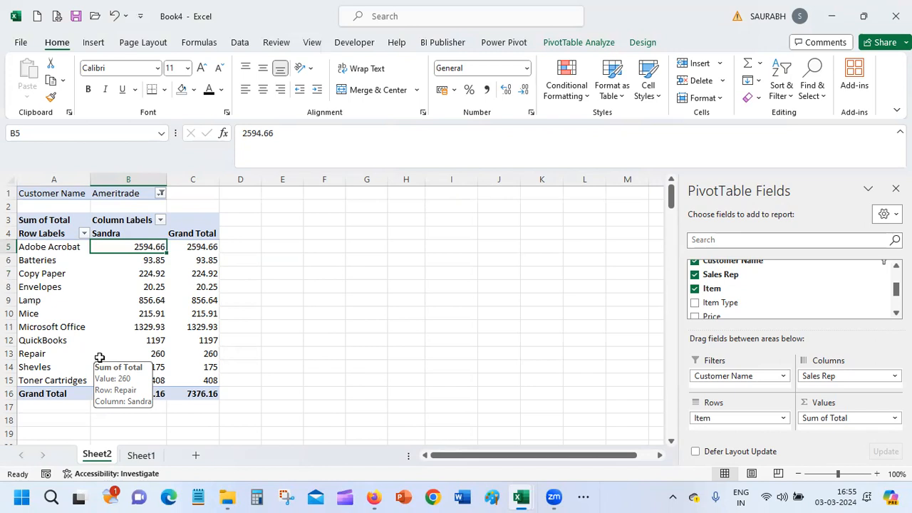
Generate report filter pages for the Customer Name field, giving each customer a separate PivotTable sheet.
{"action": "left_click", "coordinate": [107, 193]}
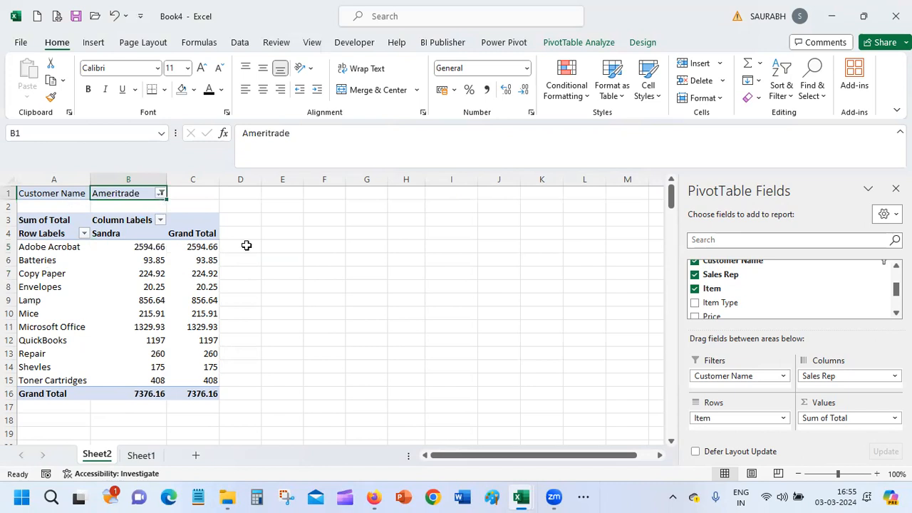
{"action": "left_click", "coordinate": [594, 42]}
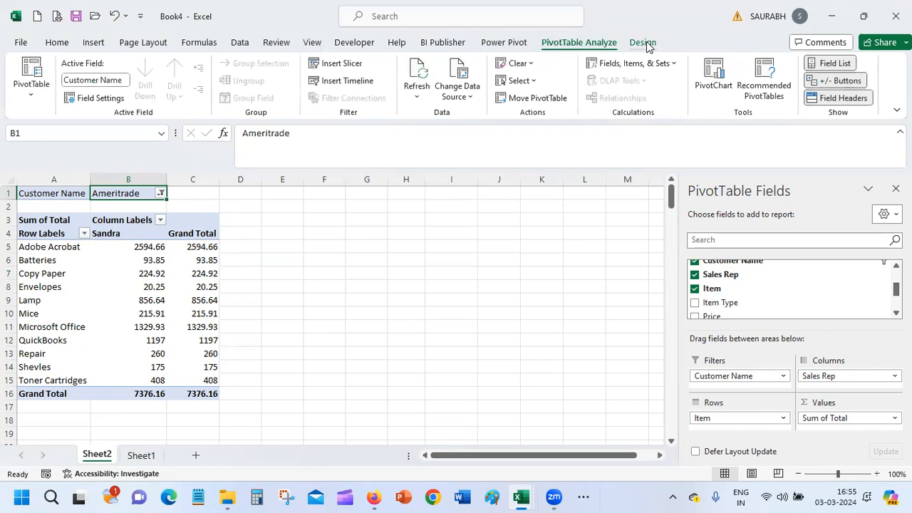
{"action": "left_click", "coordinate": [31, 98]}
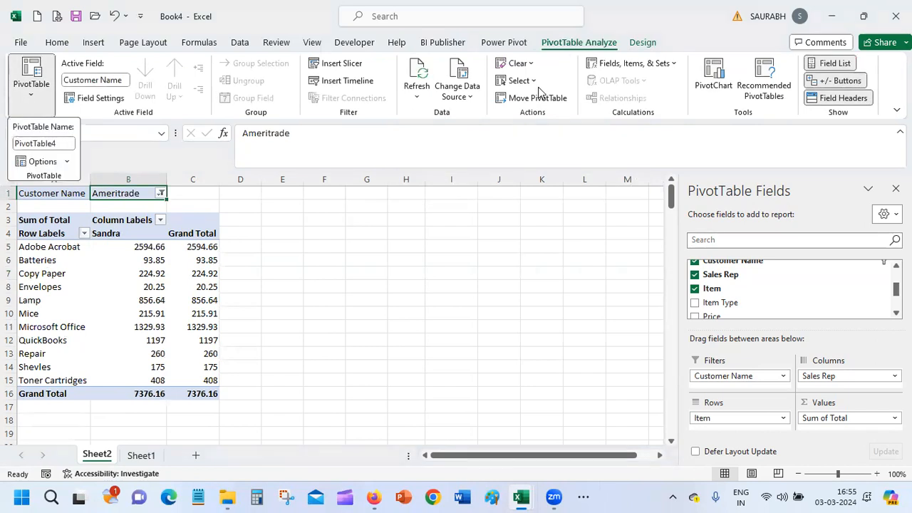
{"action": "left_click", "coordinate": [68, 162]}
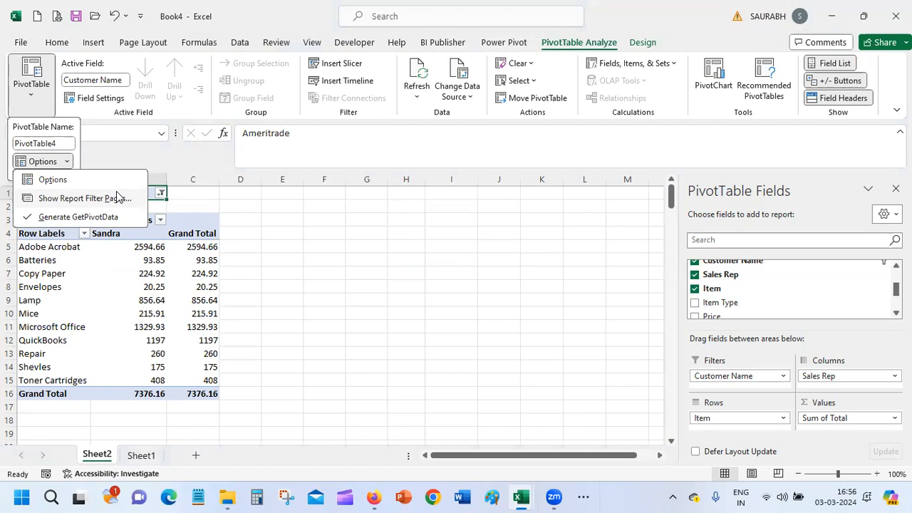
{"action": "left_click", "coordinate": [118, 198]}
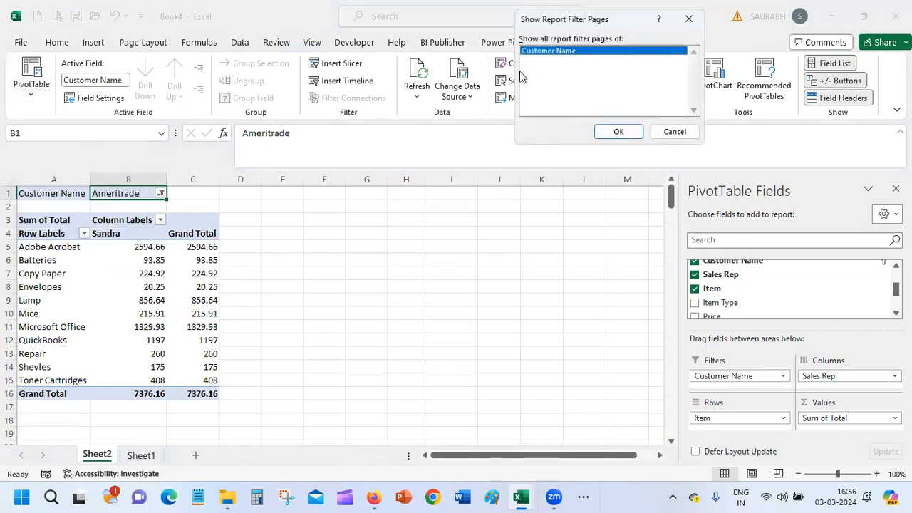
{"action": "left_click", "coordinate": [617, 136]}
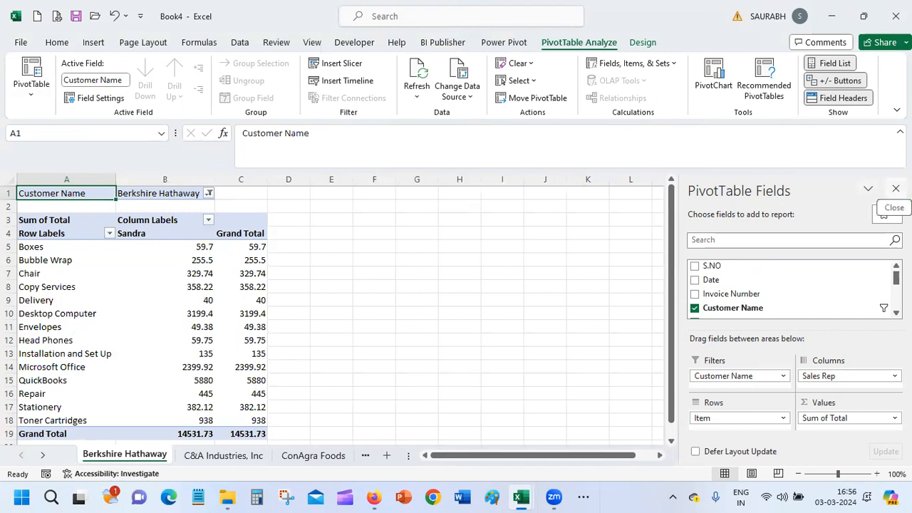
Close the PivotTable field list on the Berkshire Hathaway sheet and widen the sheet tab area to reveal more customer sheets.
{"action": "left_click", "coordinate": [895, 188]}
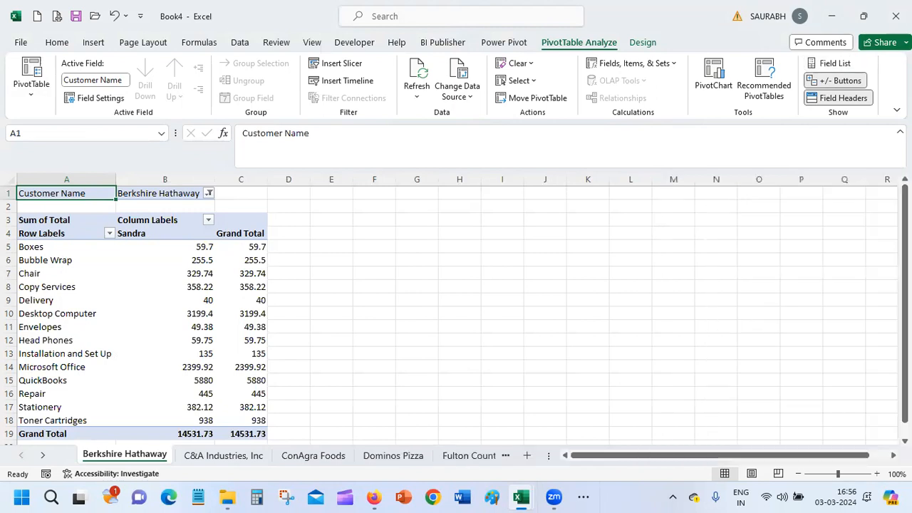
{"action": "left_click", "coordinate": [494, 336]}
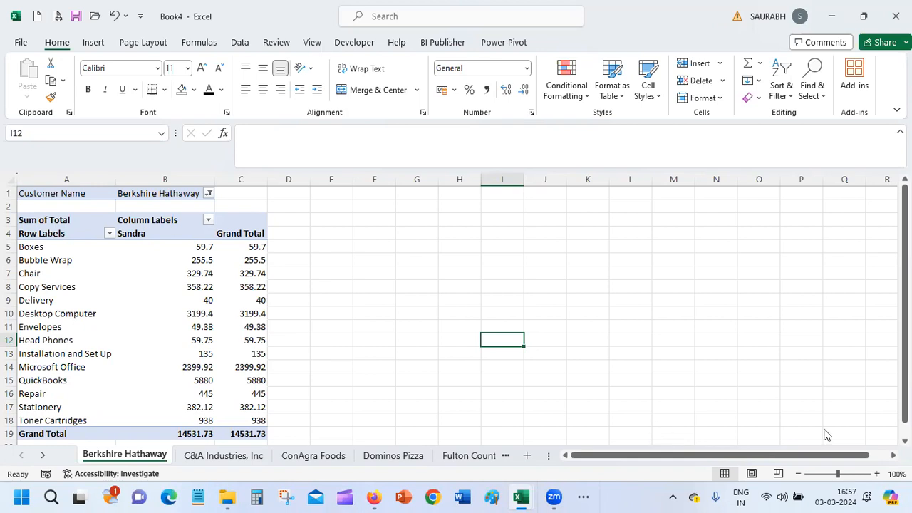
{"action": "left_click", "coordinate": [45, 191]}
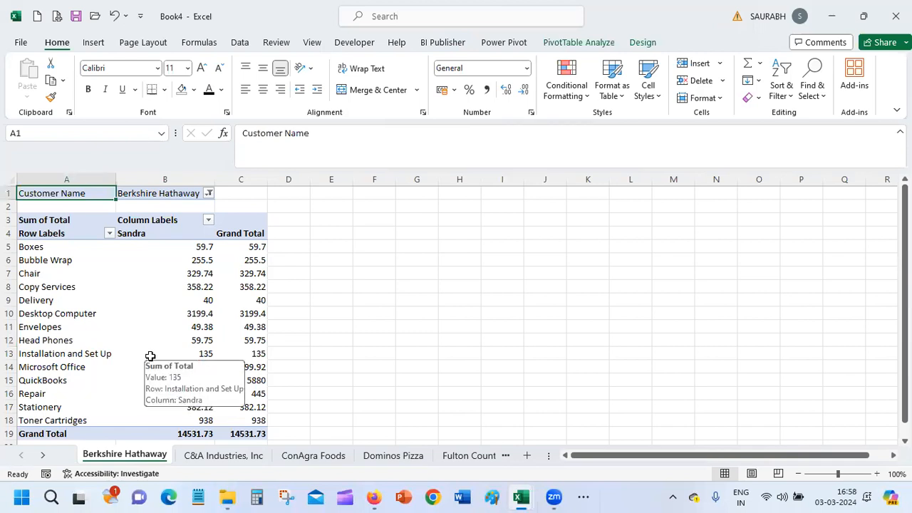
{"action": "left_click", "coordinate": [316, 314]}
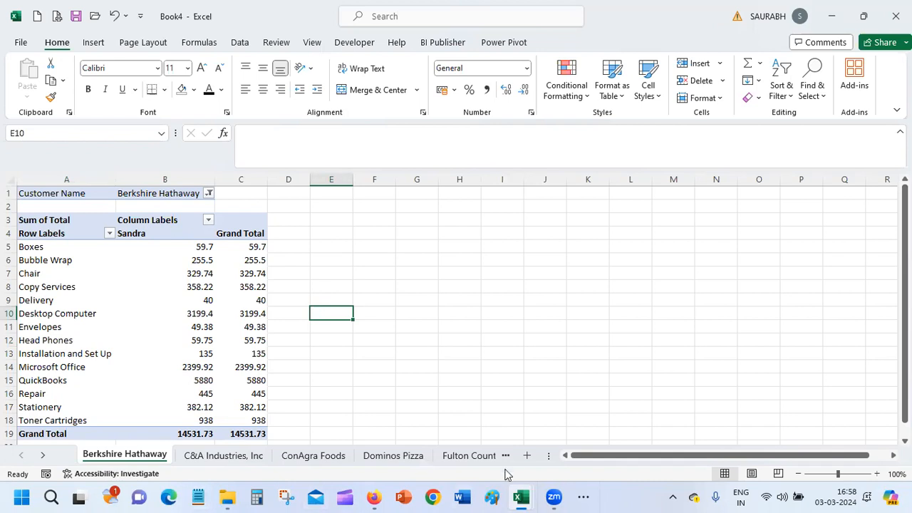
{"action": "left_click_drag", "start_coordinate": [551, 454], "coordinate": [764, 454]}
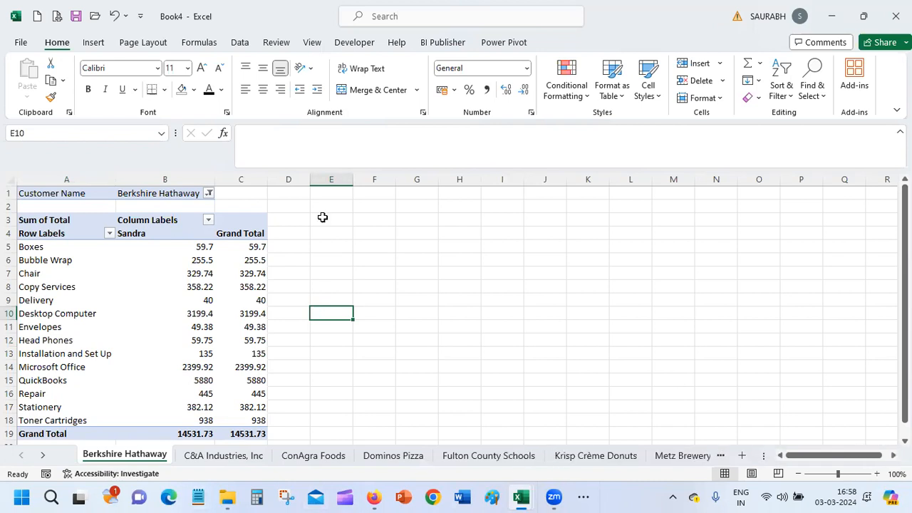
Set the Customer Name report filter on the Berkshire Hathaway sheet to (All).
{"action": "left_click", "coordinate": [209, 193]}
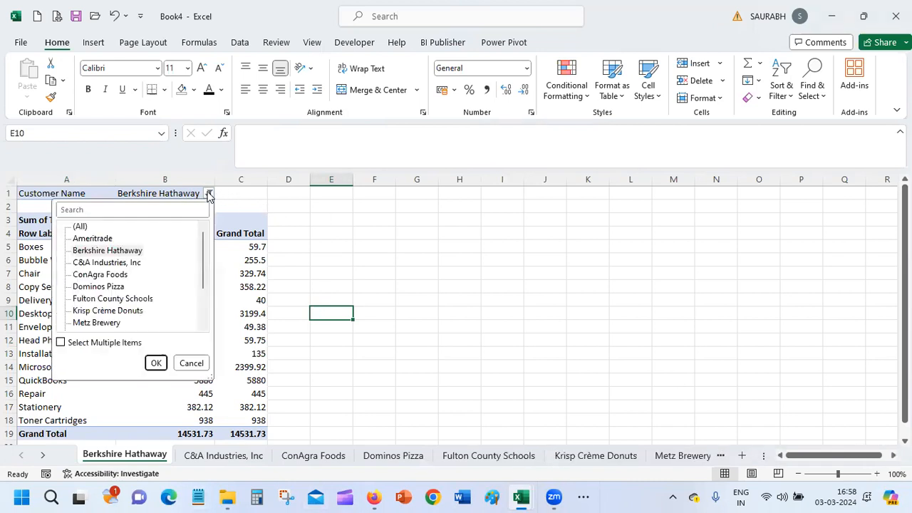
{"action": "left_click", "coordinate": [78, 227]}
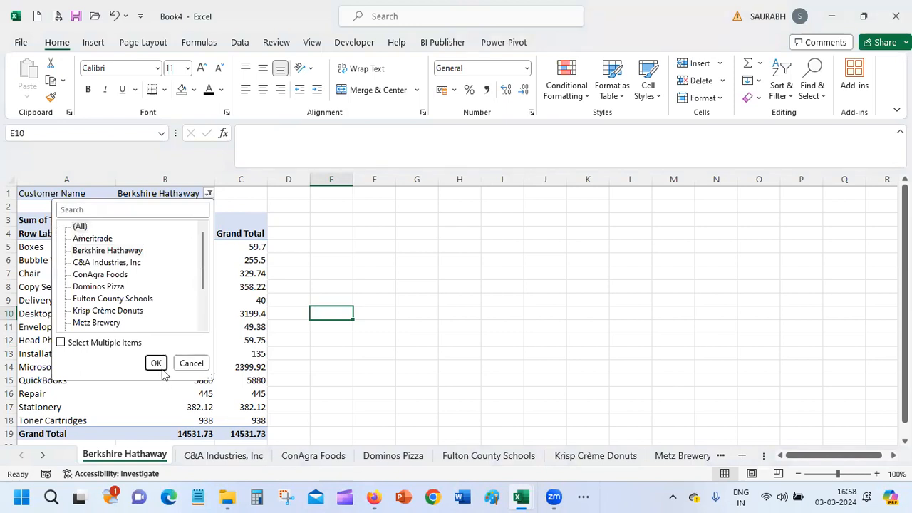
{"action": "left_click", "coordinate": [156, 362]}
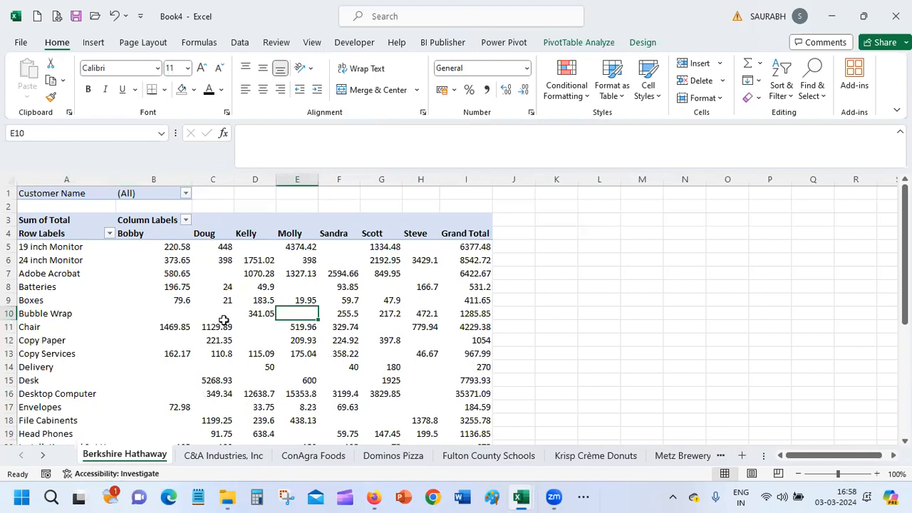
Insert slicers for Customer Name, Sales Rep, Item and Item Type on the Berkshire Hathaway sheet's PivotTable.
{"action": "left_click", "coordinate": [332, 247]}
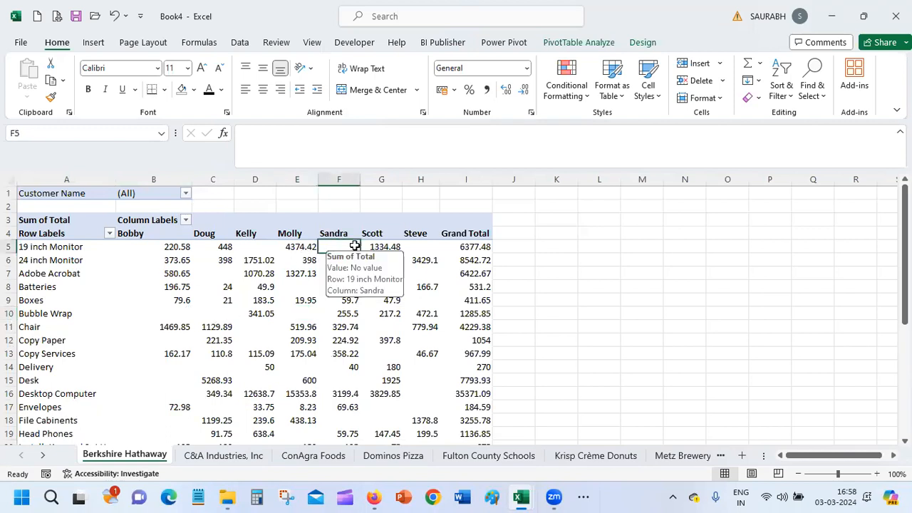
{"action": "left_click", "coordinate": [608, 43]}
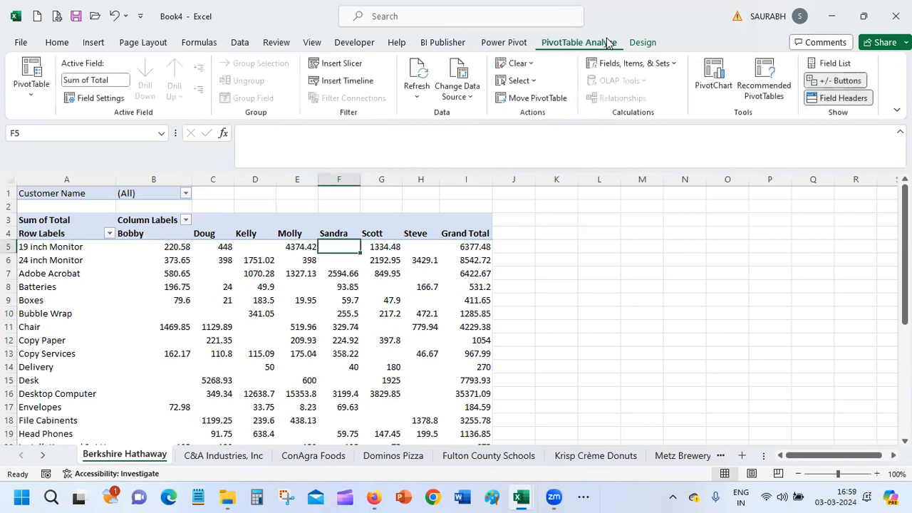
{"action": "left_click", "coordinate": [342, 64]}
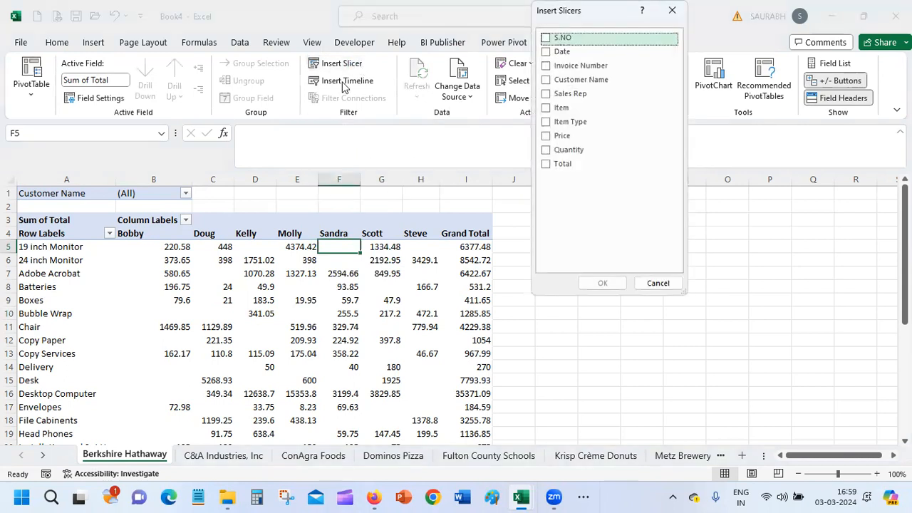
{"action": "left_click_drag", "start_coordinate": [580, 13], "coordinate": [593, 49]}
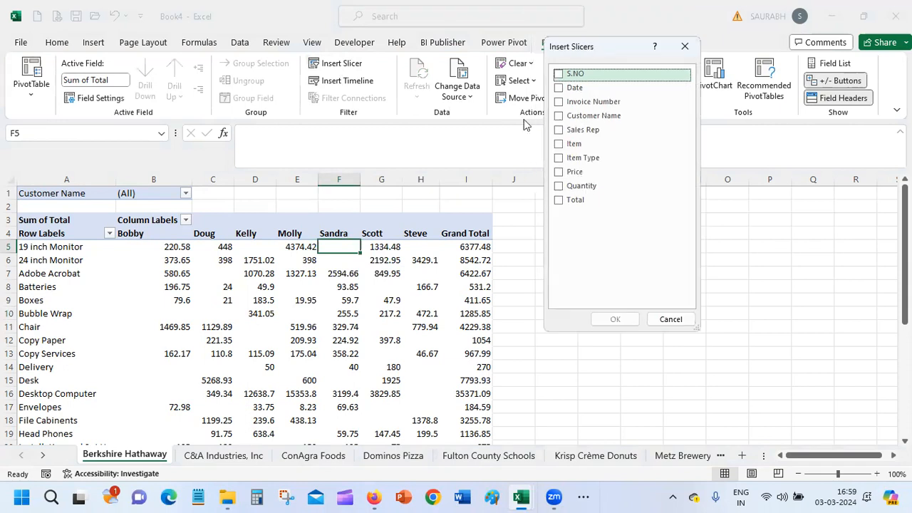
{"action": "left_click", "coordinate": [559, 117]}
{"action": "left_click", "coordinate": [559, 131]}
{"action": "left_click", "coordinate": [563, 149]}
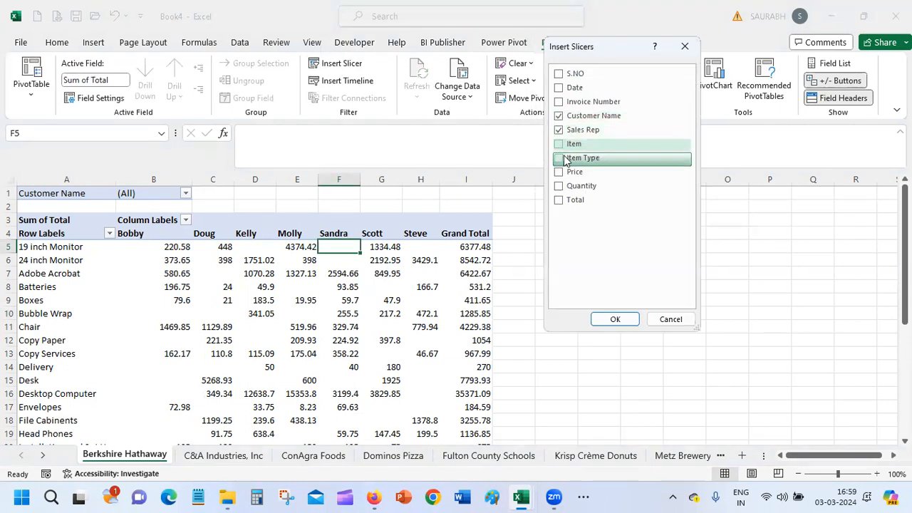
{"action": "left_click", "coordinate": [563, 158]}
{"action": "left_click", "coordinate": [607, 318]}
Arrange the four slicers side by side in the order Customer Name, Sales Rep, Item, Item Type.
{"action": "left_click_drag", "start_coordinate": [606, 317], "coordinate": [809, 211]}
{"action": "left_click", "coordinate": [787, 192]}
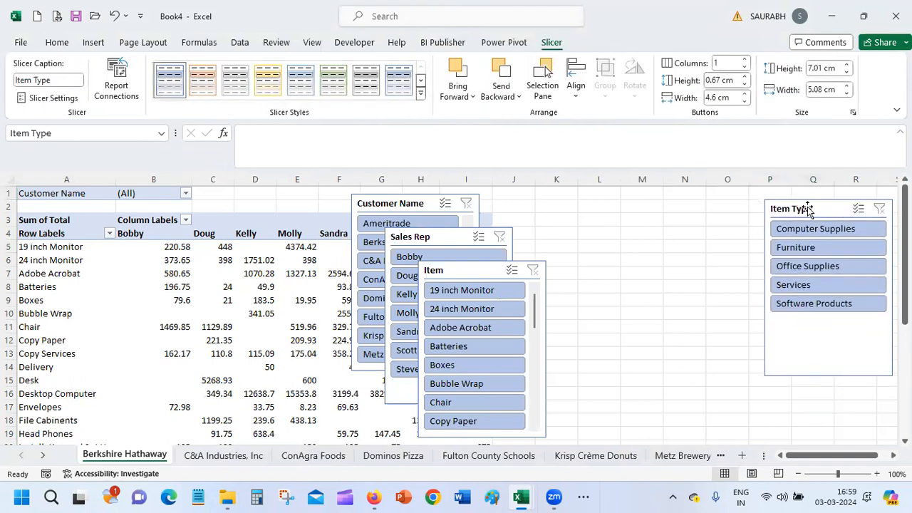
{"action": "left_click_drag", "start_coordinate": [468, 271], "coordinate": [670, 212]}
{"action": "left_click_drag", "start_coordinate": [477, 244], "coordinate": [547, 217]}
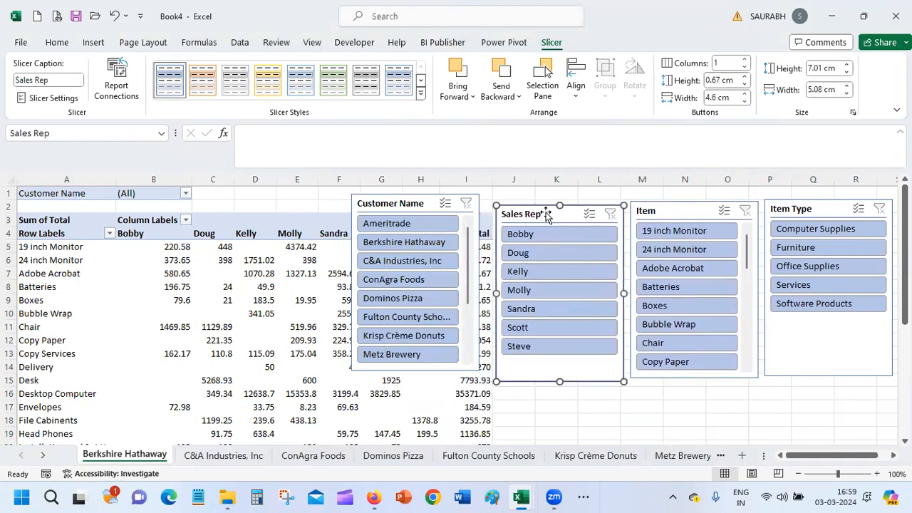
{"action": "left_click_drag", "start_coordinate": [417, 203], "coordinate": [431, 210]}
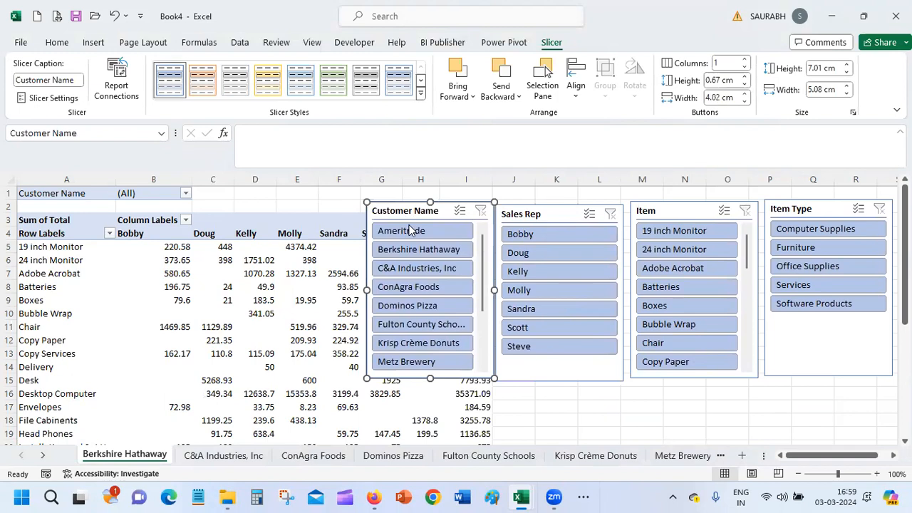
Filter the PivotTable to Ameritrade with the Customer Name slicer, and clear that filter again.
{"action": "left_click", "coordinate": [410, 236]}
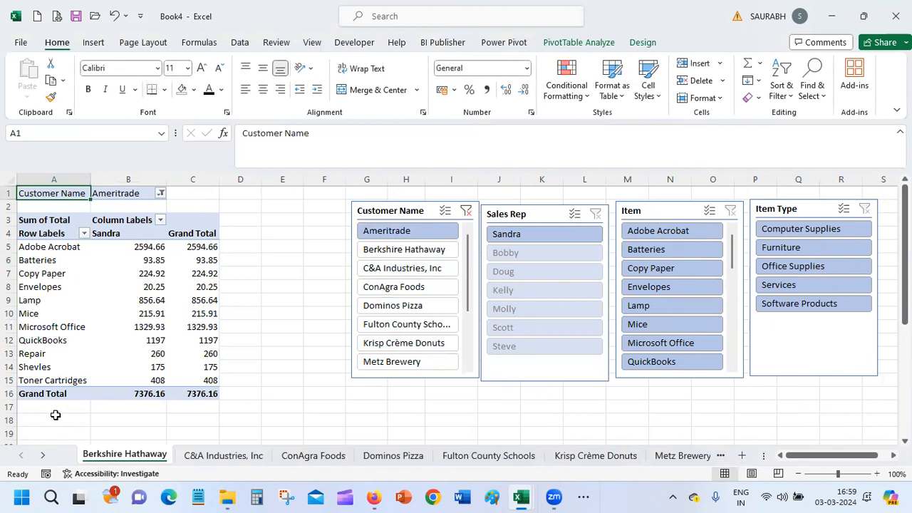
{"action": "left_click", "coordinate": [465, 212]}
Enable multi-selection in the Customer Name slicer and deselect every customer except Ameritrade and Berkshire Hathaway.
{"action": "left_click", "coordinate": [461, 213]}
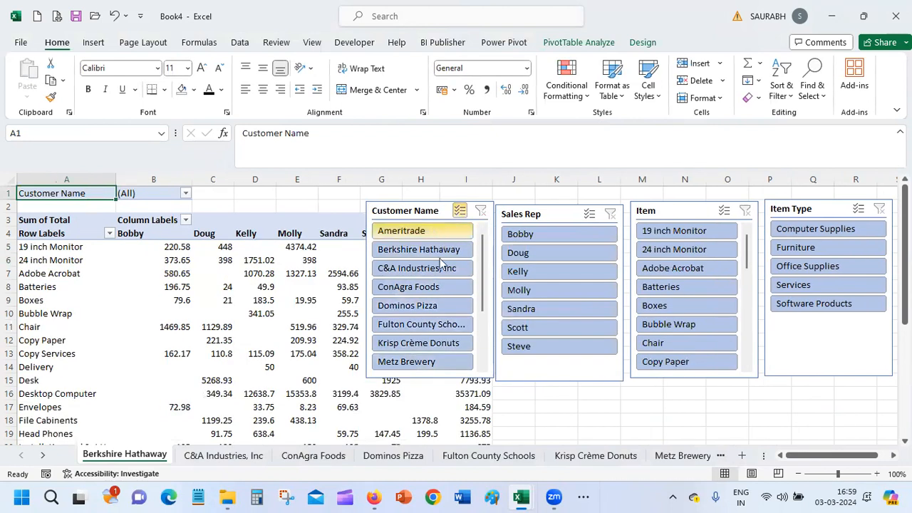
{"action": "left_click", "coordinate": [440, 249]}
{"action": "left_click", "coordinate": [428, 233]}
{"action": "left_click", "coordinate": [435, 250]}
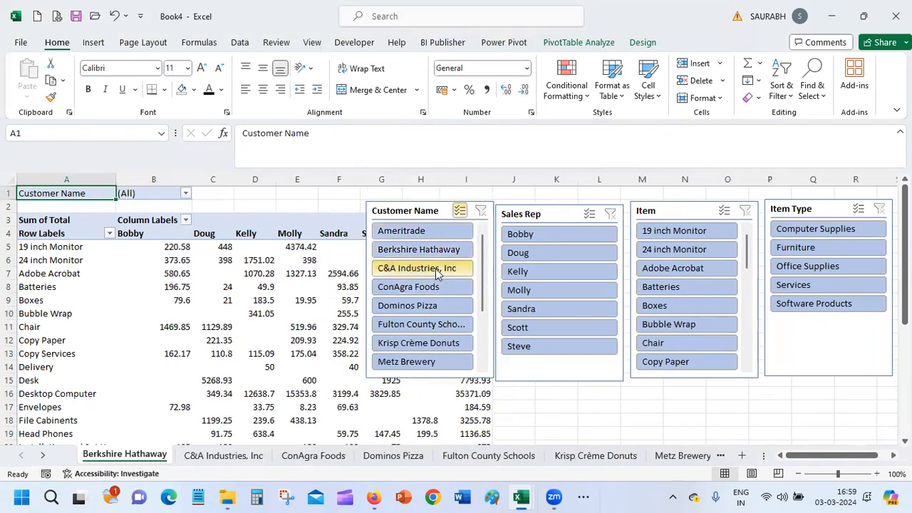
{"action": "left_click", "coordinate": [438, 273]}
{"action": "left_click", "coordinate": [434, 290]}
{"action": "left_click", "coordinate": [435, 308]}
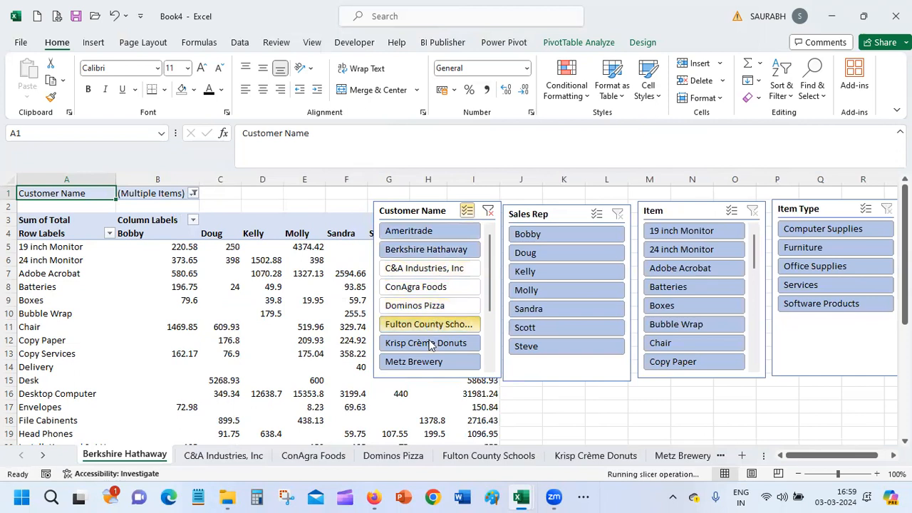
{"action": "left_click", "coordinate": [430, 344]}
{"action": "left_click", "coordinate": [427, 361]}
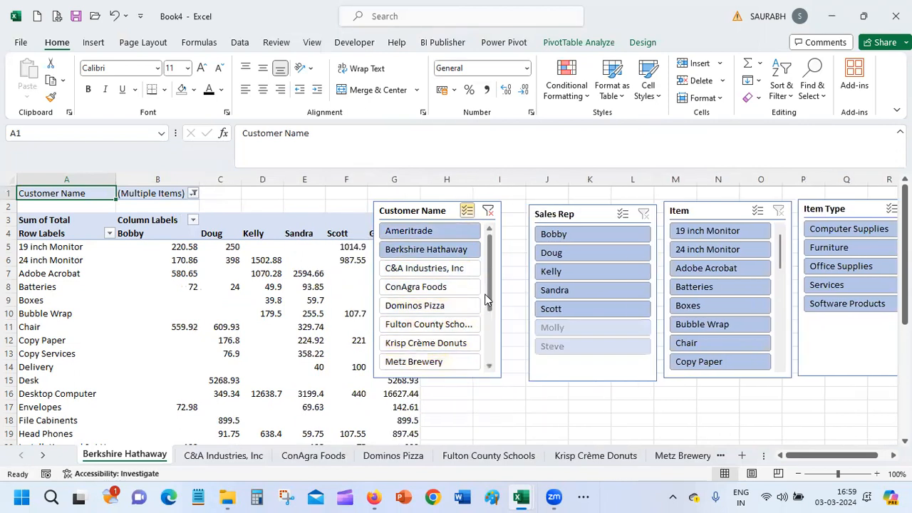
{"action": "scroll", "coordinate": [487, 300], "scroll_direction": "down", "scroll_amount": 3}
{"action": "left_click", "coordinate": [438, 288]}
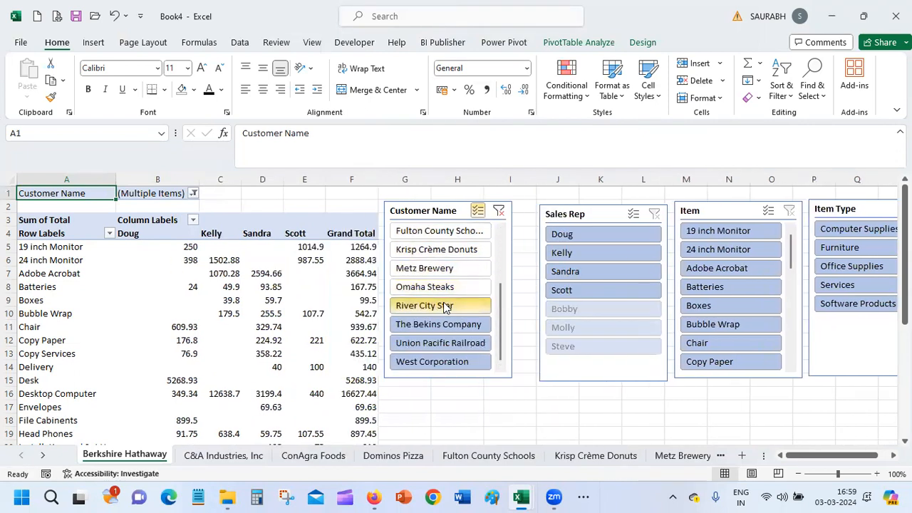
{"action": "left_click", "coordinate": [443, 306]}
{"action": "left_click", "coordinate": [443, 325]}
{"action": "left_click", "coordinate": [443, 343]}
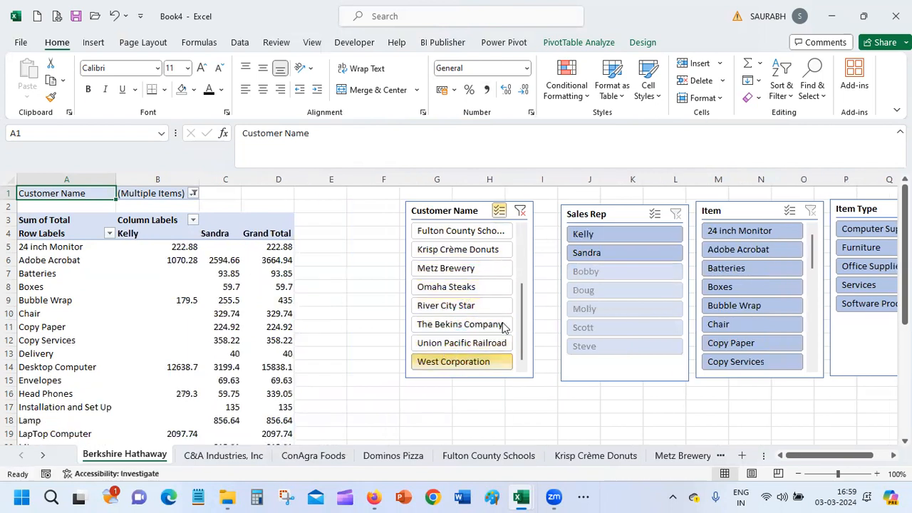
{"action": "left_click_drag", "start_coordinate": [532, 300], "coordinate": [535, 246]}
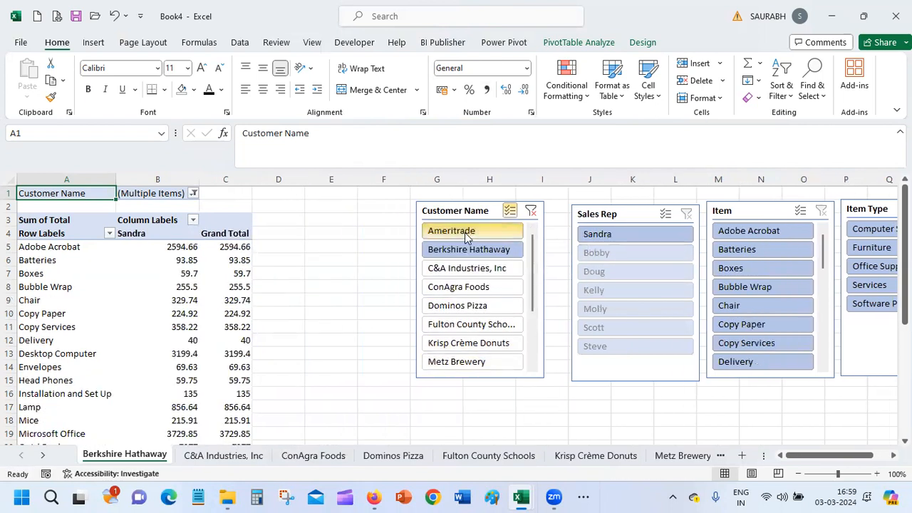
{"action": "left_click", "coordinate": [471, 268]}
{"action": "left_click", "coordinate": [481, 265]}
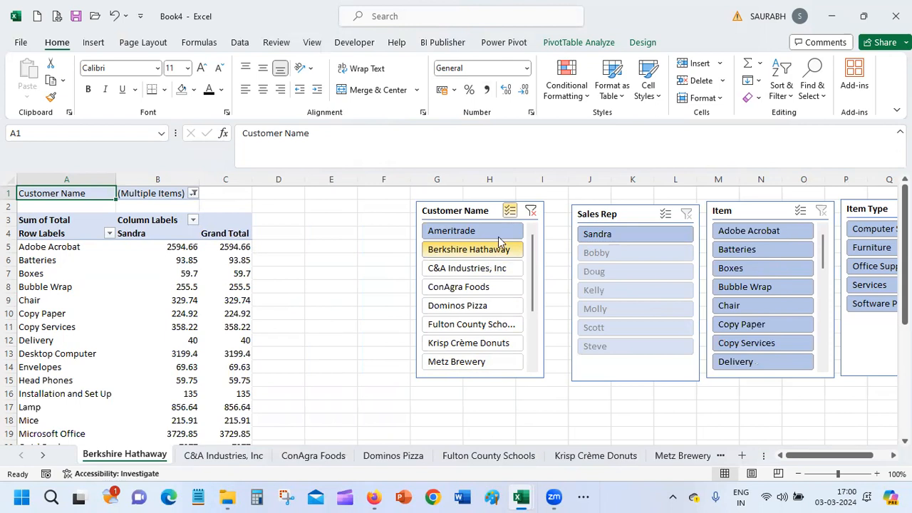
Turn off multi-selection in the Customer Name slicer and clear its filter.
{"action": "left_click", "coordinate": [509, 210]}
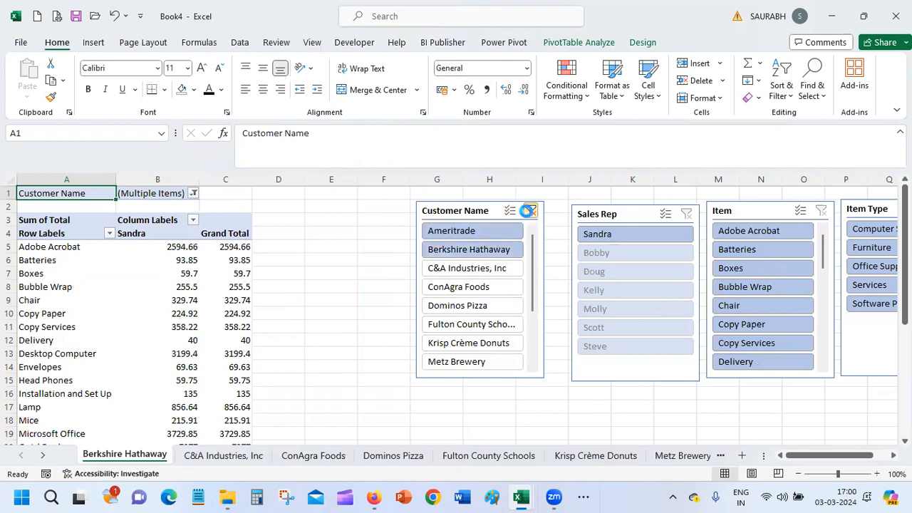
{"action": "left_click", "coordinate": [529, 213]}
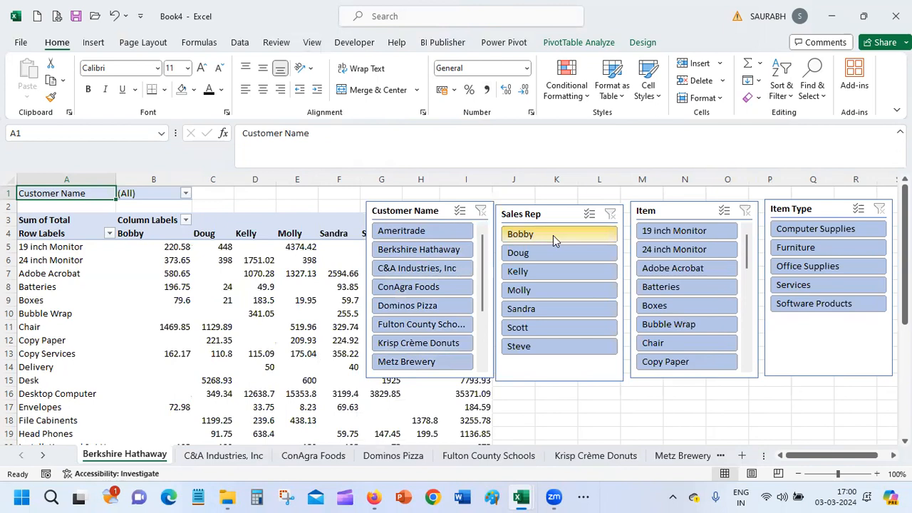
Filter the PivotTable with the slicers to the first listed sales rep and the customer Krisp Crème Donuts.
{"action": "left_click", "coordinate": [553, 235]}
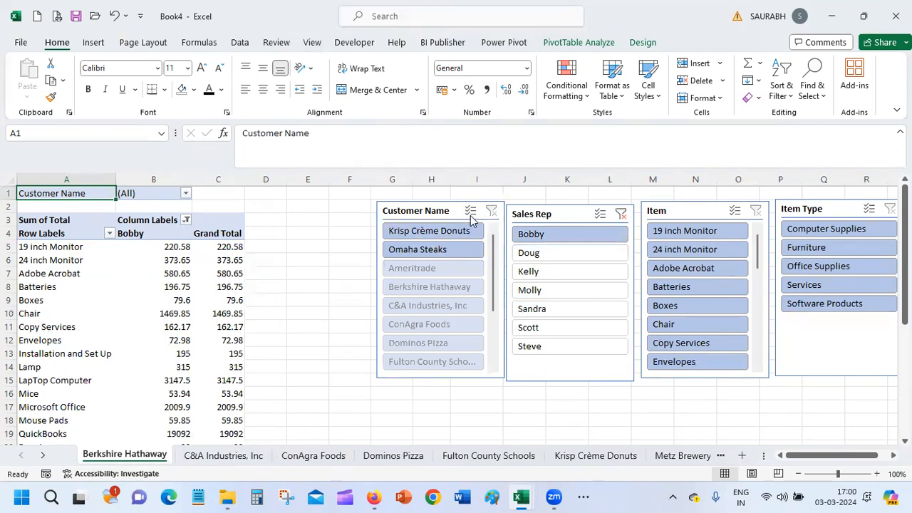
{"action": "left_click", "coordinate": [459, 241]}
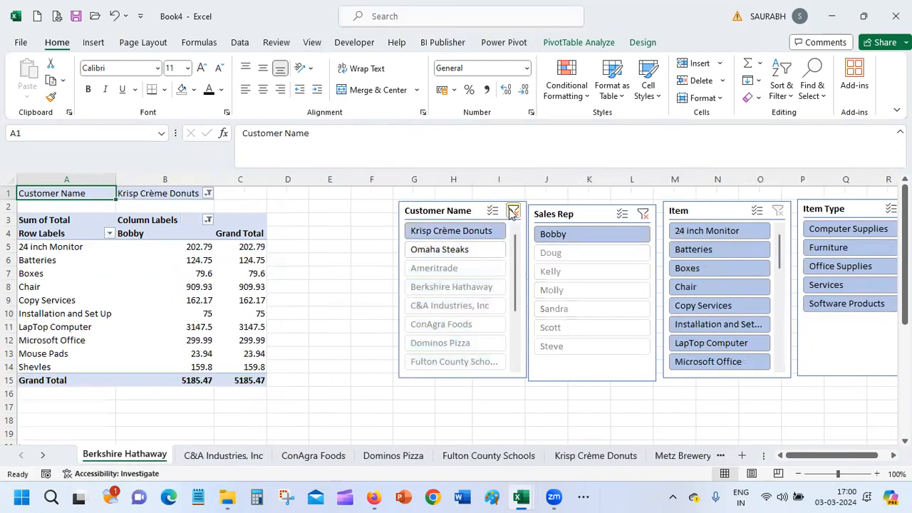
Clear the Customer Name and Sales Rep slicer filters, and filter the PivotTable to 19 inch Monitor with the Item slicer.
{"action": "left_click", "coordinate": [510, 210]}
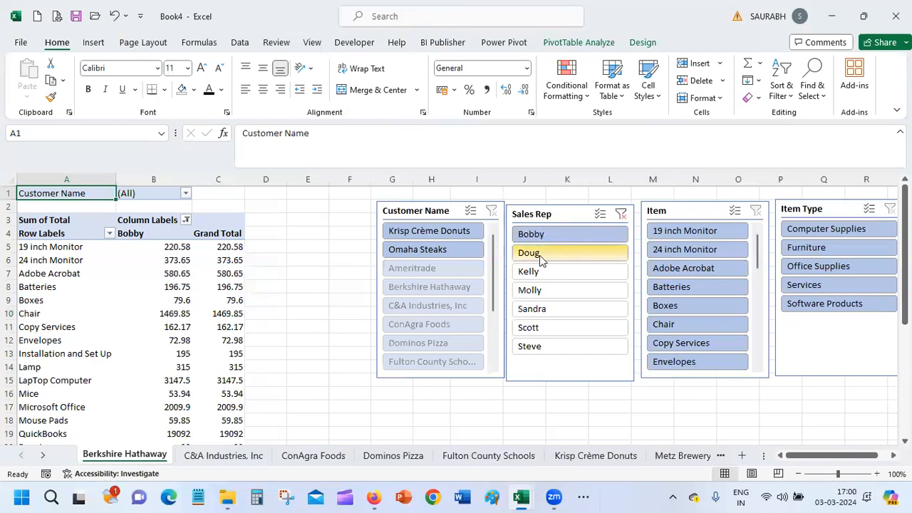
{"action": "left_click", "coordinate": [621, 214]}
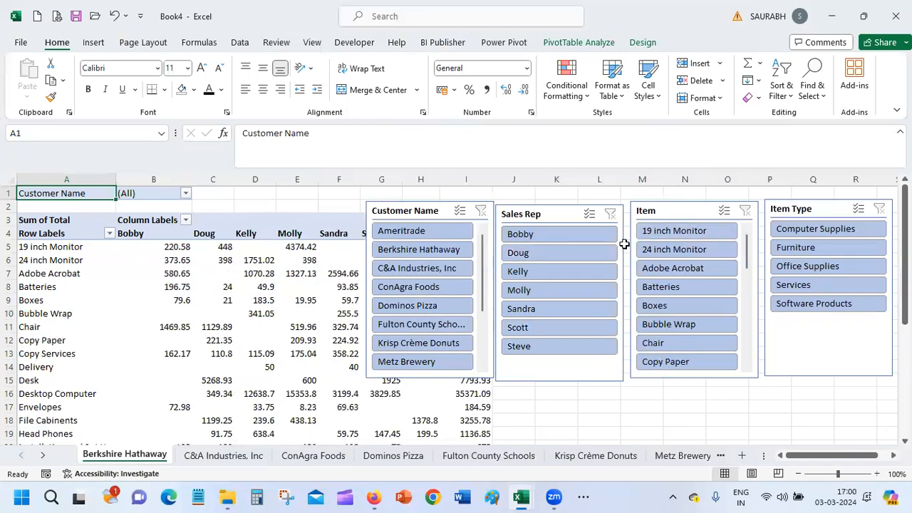
{"action": "left_click", "coordinate": [704, 235]}
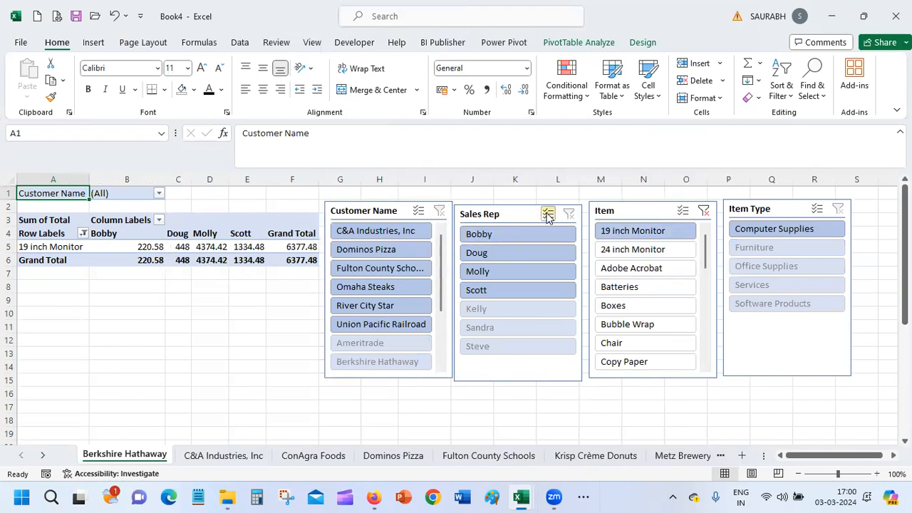
Move the Customer Name slicer lower on the sheet and reselect a cell in the PivotTable.
{"action": "left_click_drag", "start_coordinate": [372, 206], "coordinate": [375, 274]}
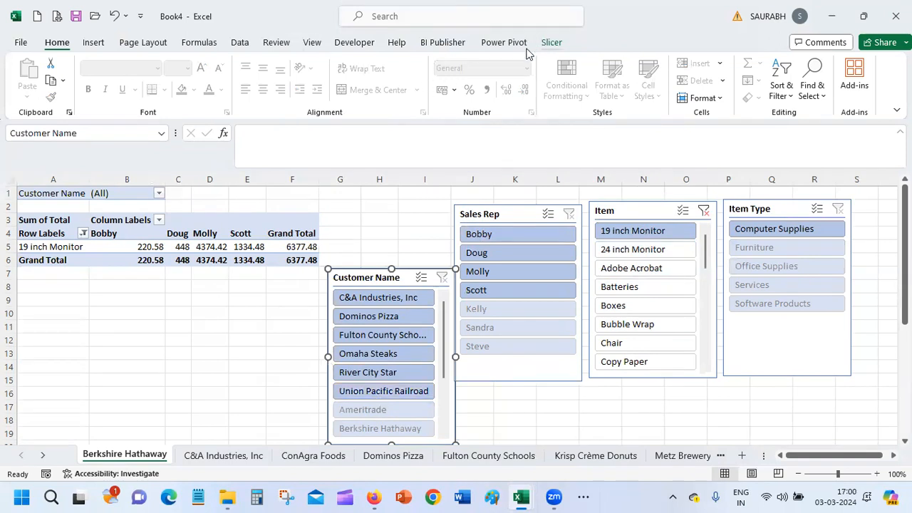
{"action": "left_click", "coordinate": [193, 226]}
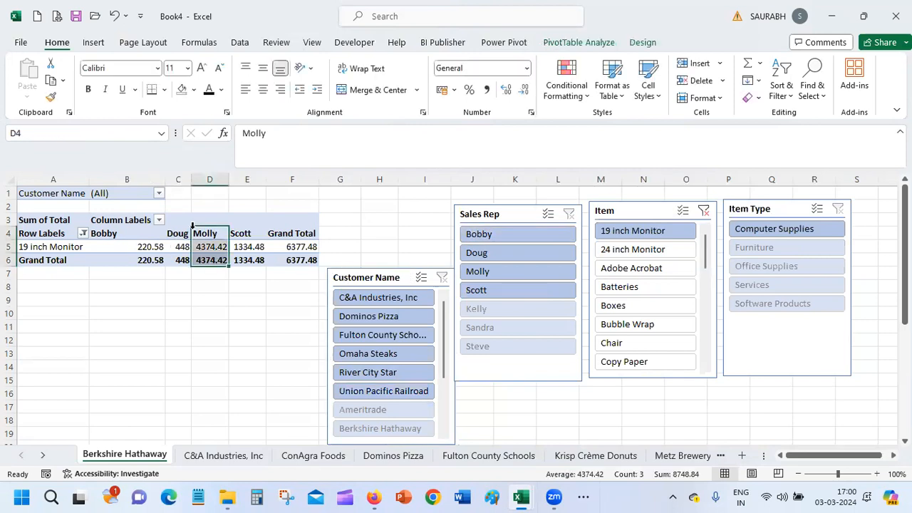
{"action": "left_click", "coordinate": [171, 236]}
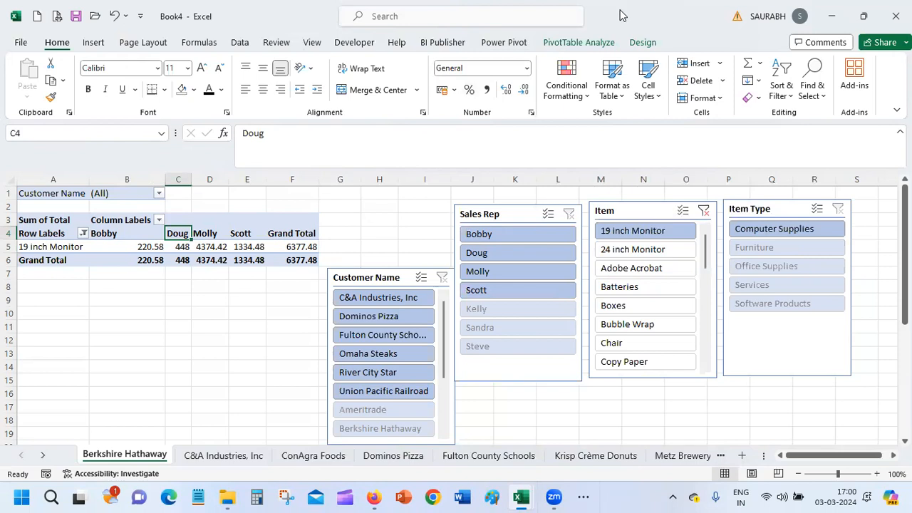
{"action": "left_click", "coordinate": [589, 45]}
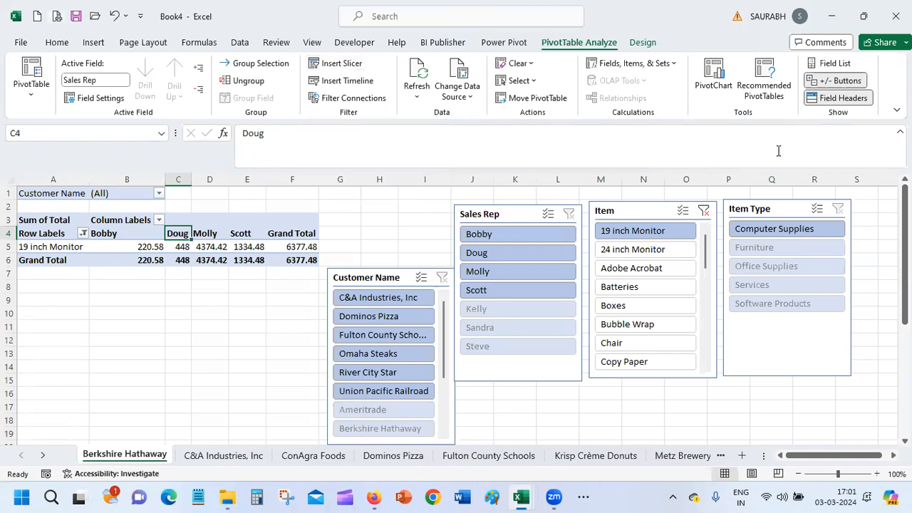
{"action": "left_click", "coordinate": [210, 246]}
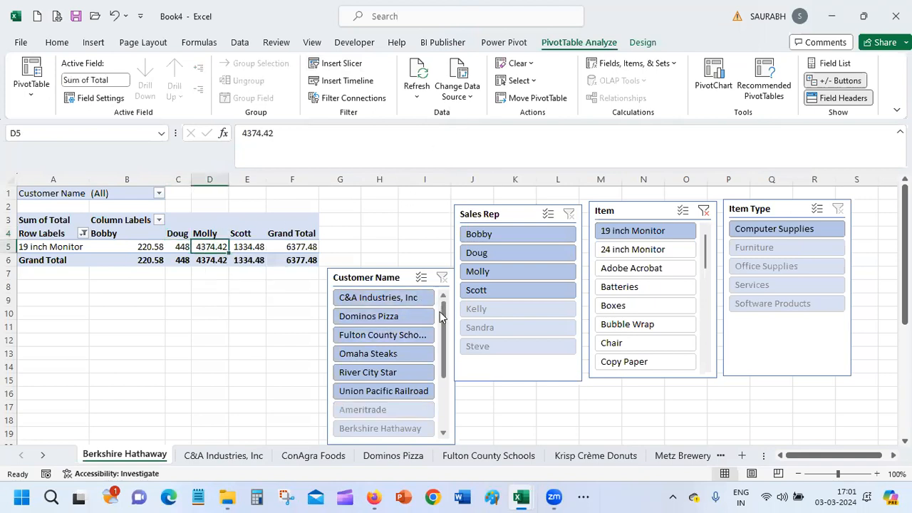
Move the Customer Name slicer back beside Sales Rep, and place the Item and Item Type slicers beneath them.
{"action": "left_click_drag", "start_coordinate": [369, 274], "coordinate": [379, 219]}
{"action": "left_click_drag", "start_coordinate": [428, 292], "coordinate": [382, 224]}
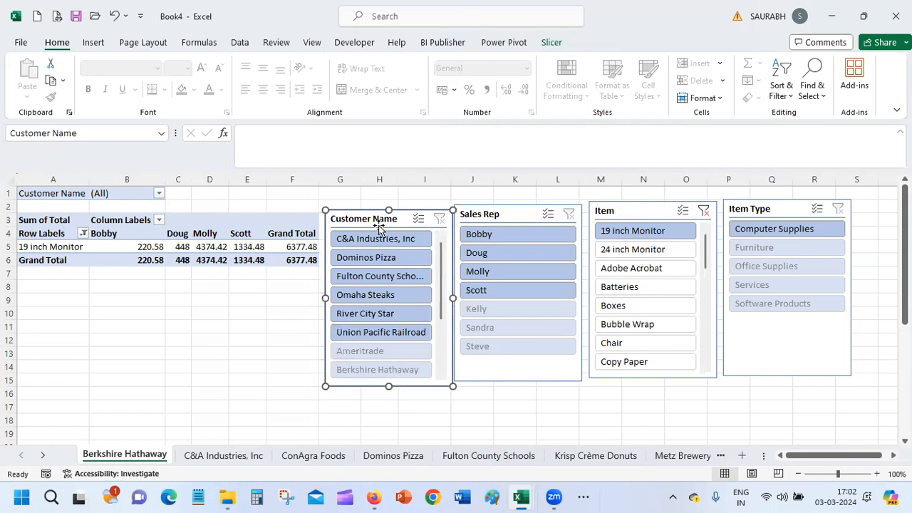
{"action": "left_click_drag", "start_coordinate": [631, 211], "coordinate": [348, 401]}
{"action": "left_click", "coordinate": [771, 210]}
{"action": "left_click_drag", "start_coordinate": [771, 209], "coordinate": [511, 381]}
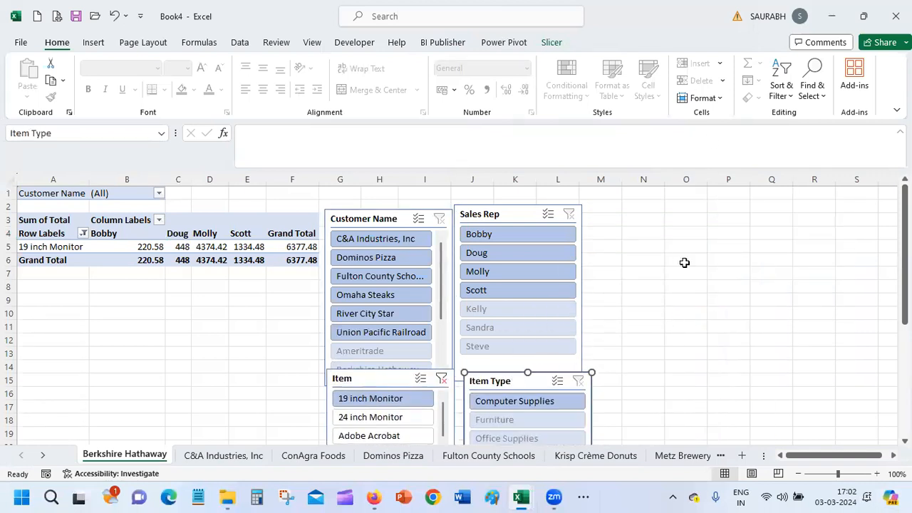
Show the PivotTable field list, hide it, and show it again.
{"action": "left_click", "coordinate": [205, 246]}
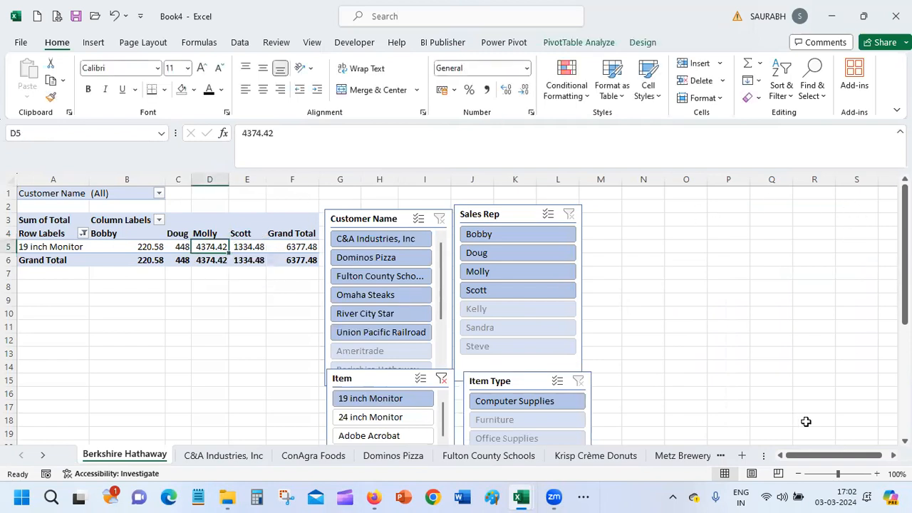
{"action": "left_click", "coordinate": [594, 44]}
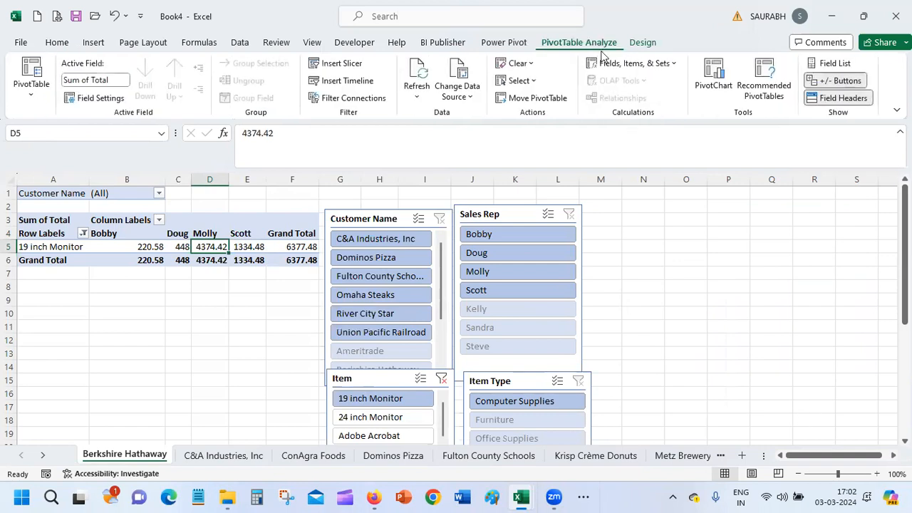
{"action": "left_click", "coordinate": [826, 65]}
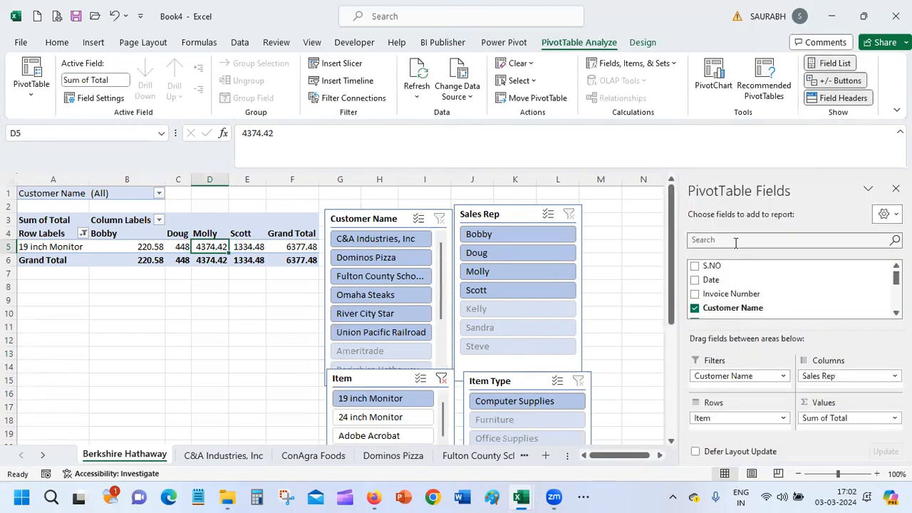
{"action": "left_click", "coordinate": [825, 66]}
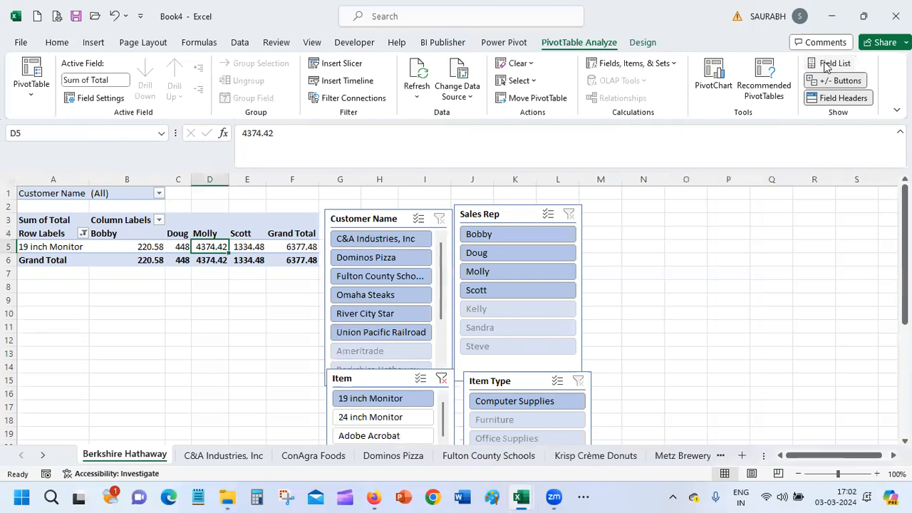
{"action": "left_click", "coordinate": [827, 66]}
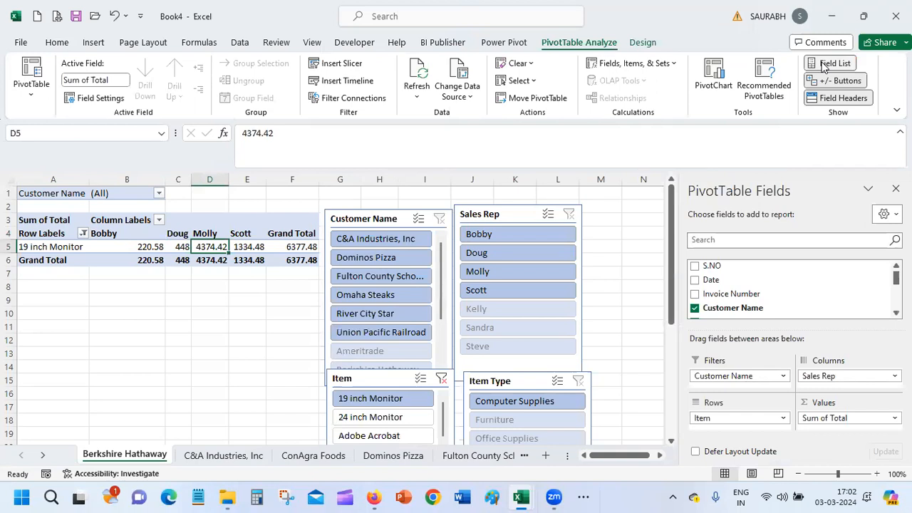
Toggle the PivotTable's field headers off and on again from a sales rep heading cell.
{"action": "left_click", "coordinate": [129, 232]}
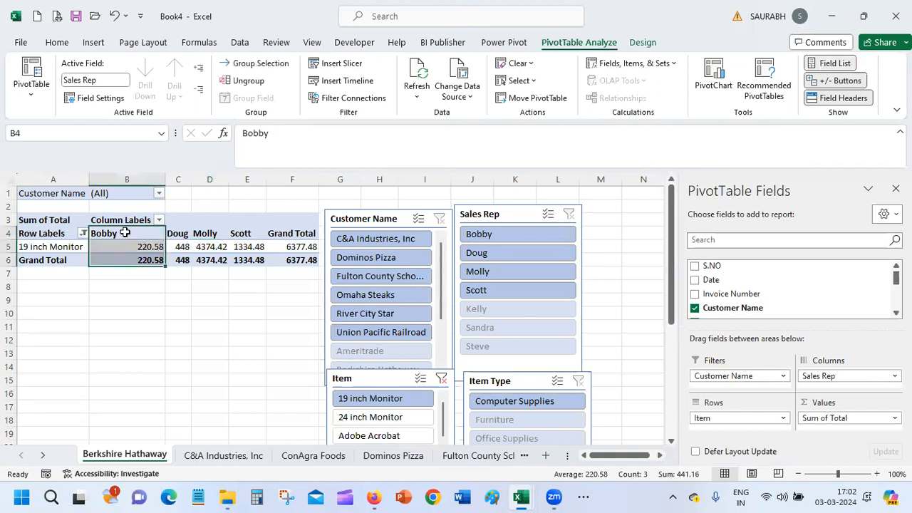
{"action": "left_click", "coordinate": [128, 232]}
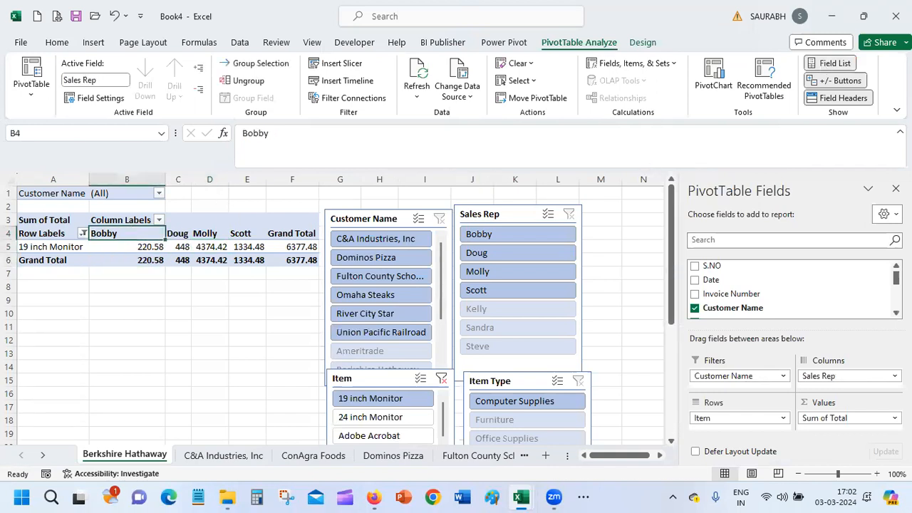
{"action": "left_click", "coordinate": [838, 83]}
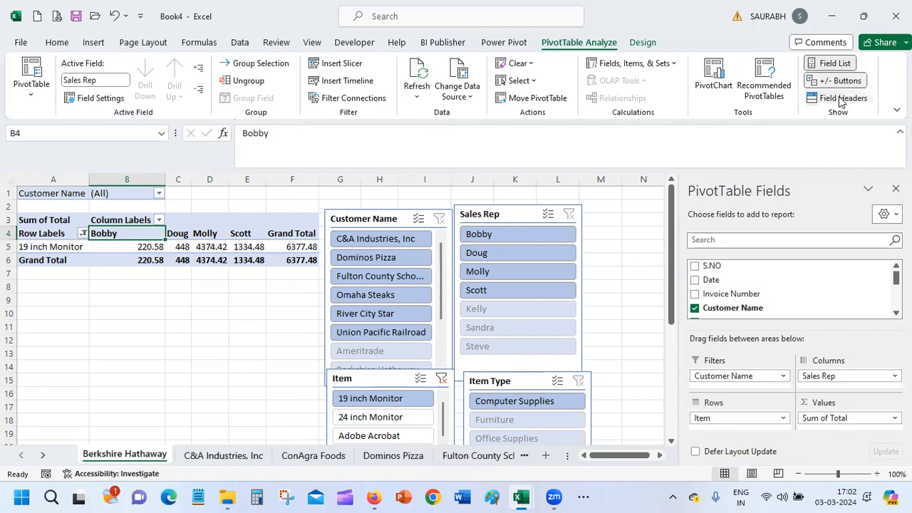
{"action": "left_click", "coordinate": [842, 100]}
{"action": "left_click", "coordinate": [841, 100]}
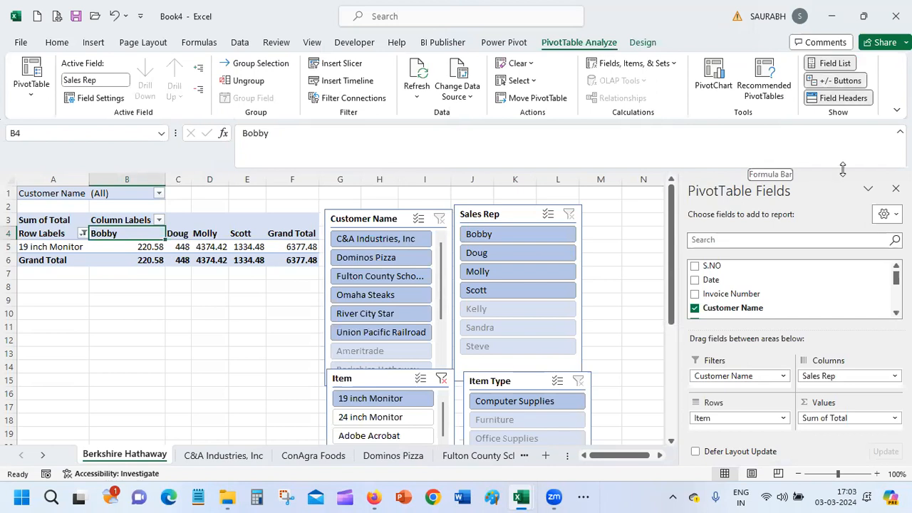
Examine the previews of the recommended PivotTables, such as totals by item type and prices by sales rep or quantity.
{"action": "left_click", "coordinate": [764, 87]}
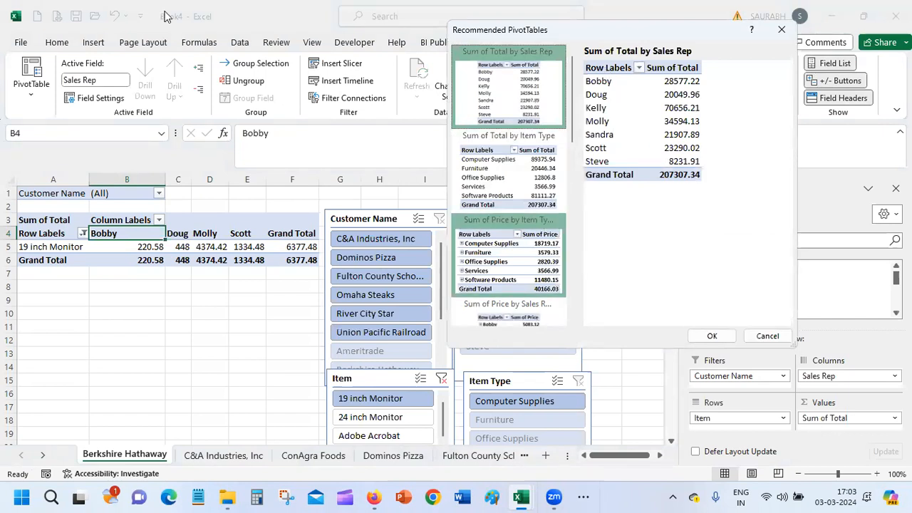
{"action": "left_click", "coordinate": [497, 166]}
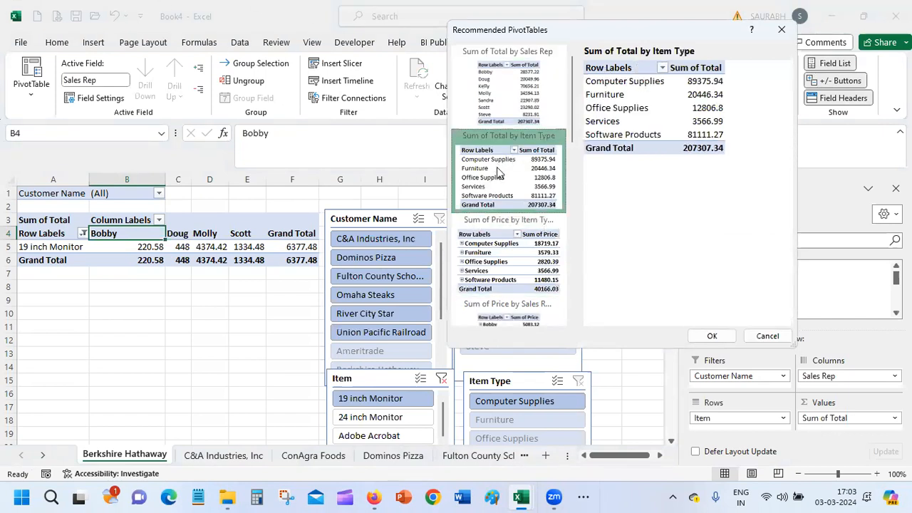
{"action": "left_click", "coordinate": [495, 232]}
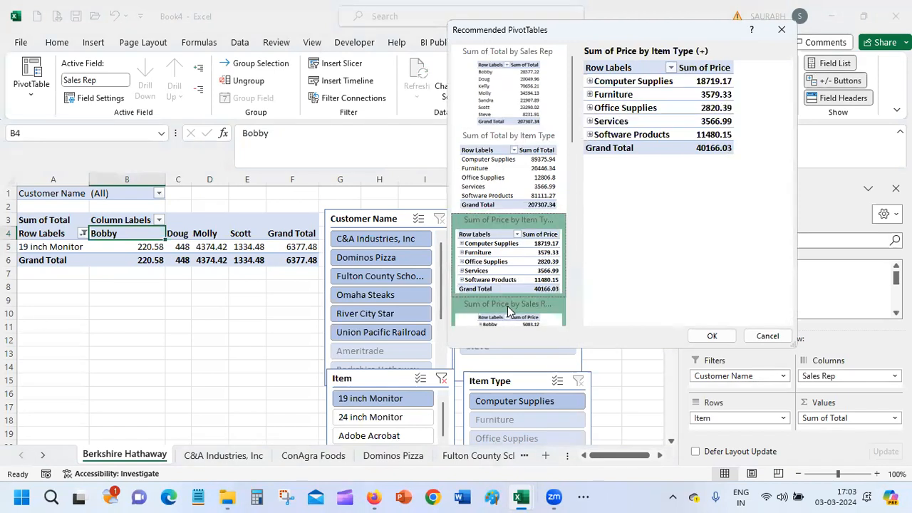
{"action": "left_click", "coordinate": [507, 306]}
{"action": "left_click_drag", "start_coordinate": [576, 85], "coordinate": [576, 151]}
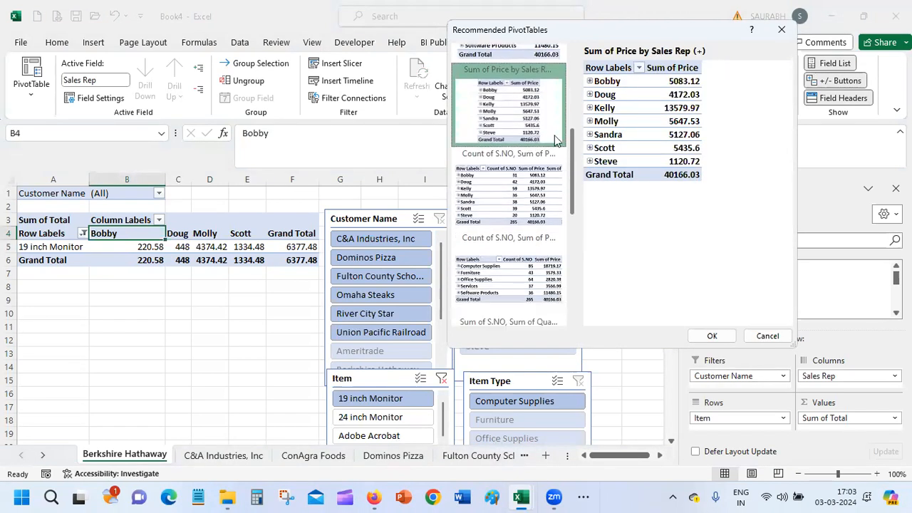
{"action": "left_click", "coordinate": [531, 170]}
{"action": "left_click", "coordinate": [517, 239]}
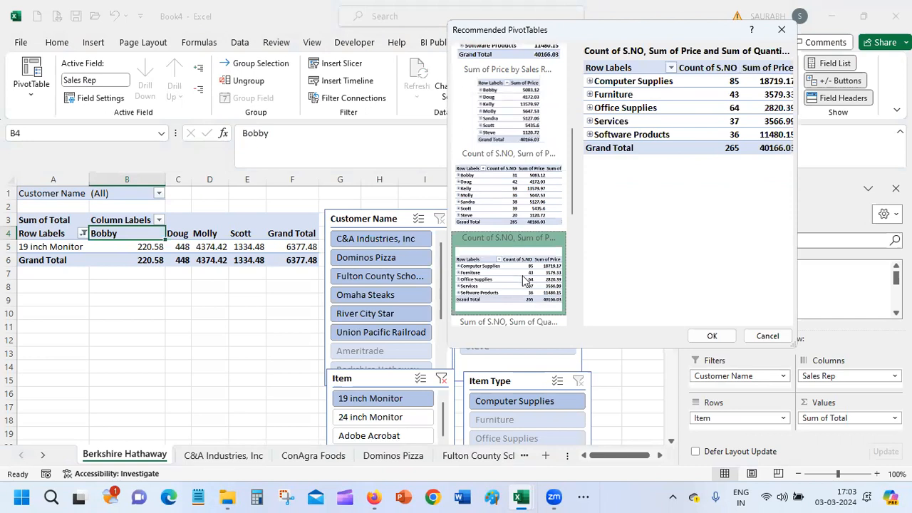
{"action": "left_click", "coordinate": [577, 270]}
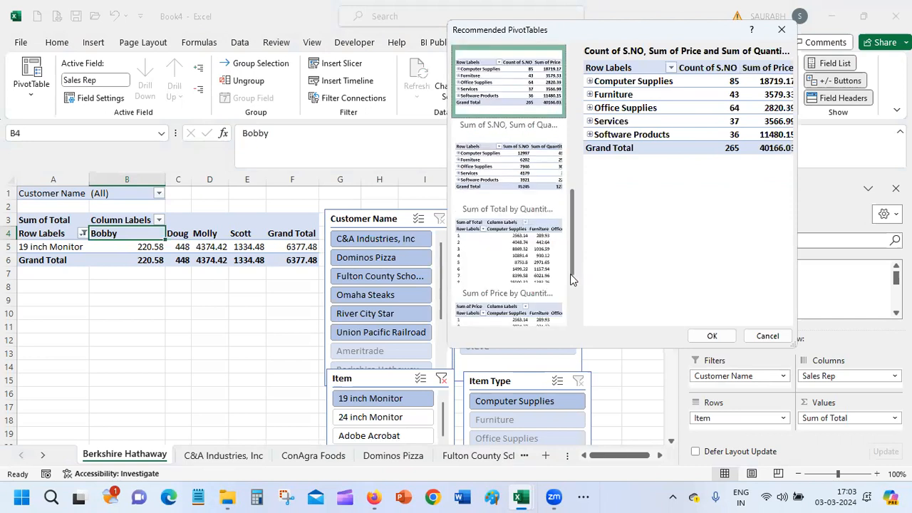
{"action": "left_click", "coordinate": [540, 189]}
{"action": "left_click", "coordinate": [536, 246]}
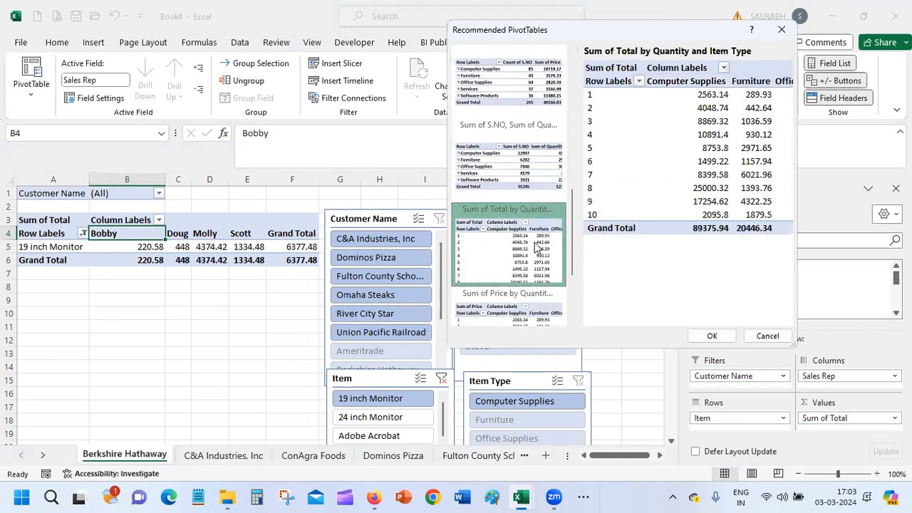
{"action": "left_click", "coordinate": [518, 178]}
{"action": "left_click", "coordinate": [518, 304]}
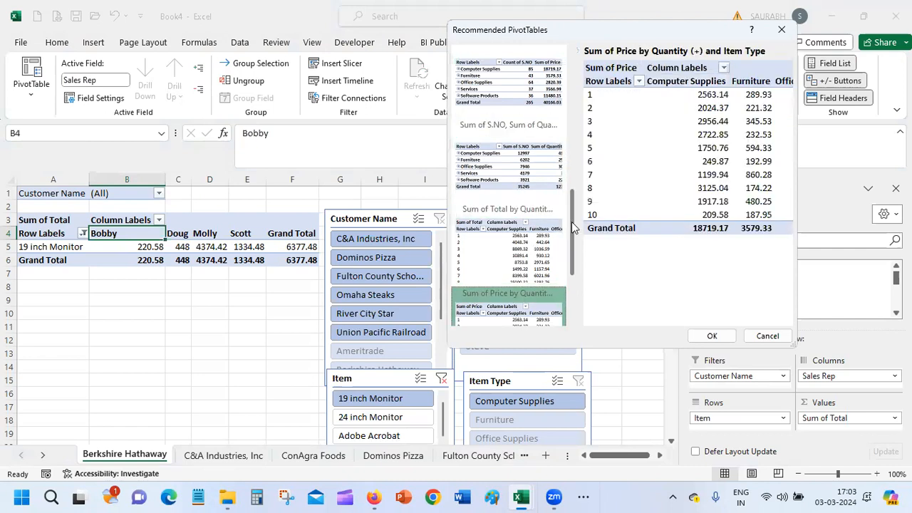
{"action": "left_click_drag", "start_coordinate": [571, 221], "coordinate": [571, 278]}
Apply the recommended layout Average of Total by Quantity (+) and Item Type, and close the PivotTable field list.
{"action": "left_click", "coordinate": [522, 276]}
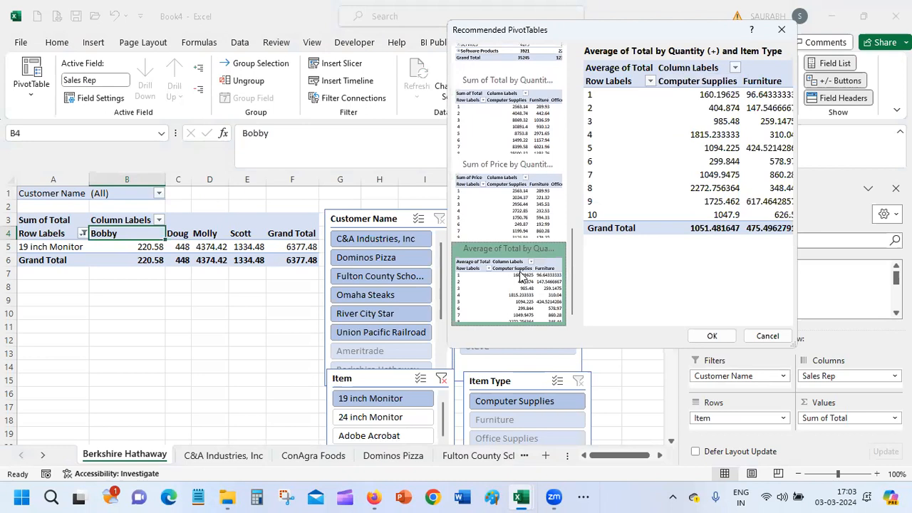
{"action": "left_click", "coordinate": [712, 336]}
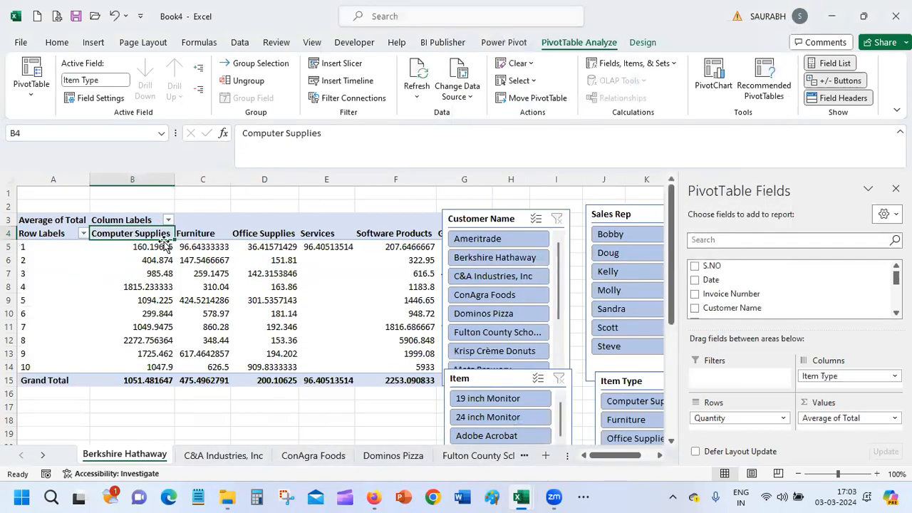
{"action": "left_click", "coordinate": [186, 313]}
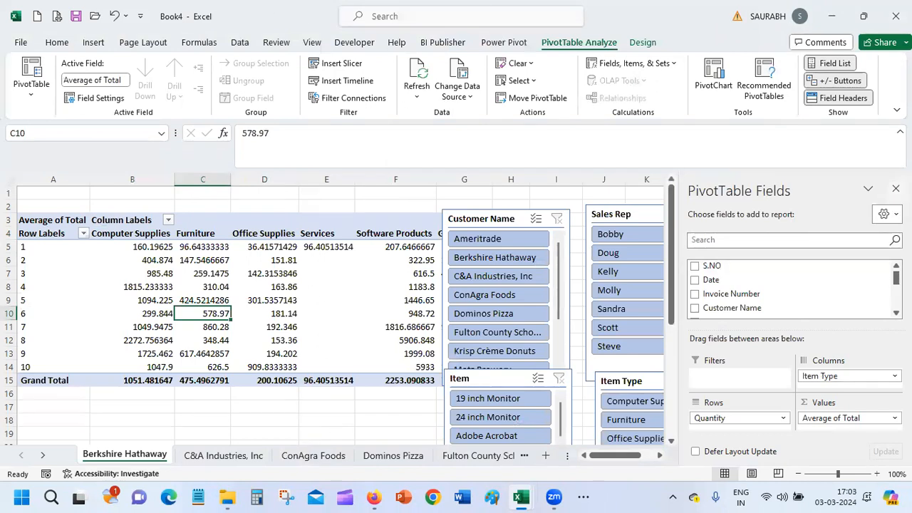
{"action": "left_click", "coordinate": [895, 189]}
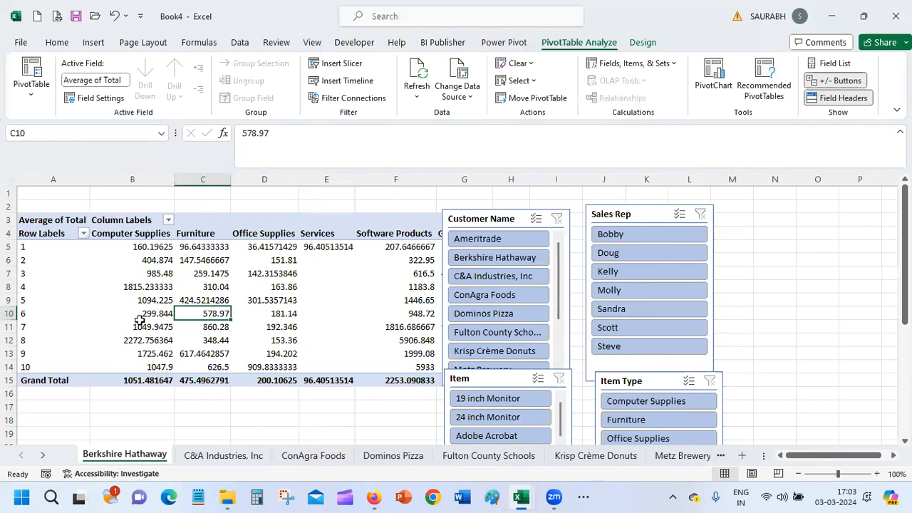
Insert a Line PivotChart based on the PivotTable of average totals and delete it again.
{"action": "left_click", "coordinate": [716, 78]}
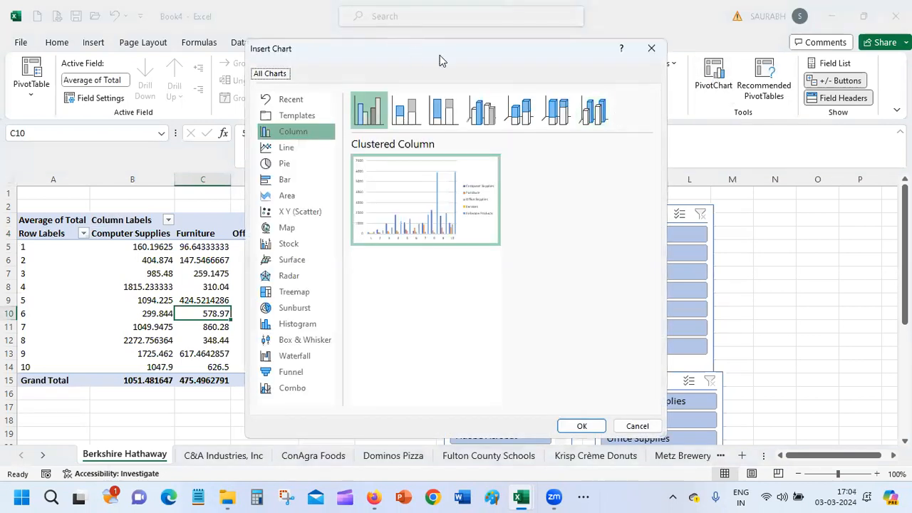
{"action": "left_click_drag", "start_coordinate": [446, 49], "coordinate": [546, 38]}
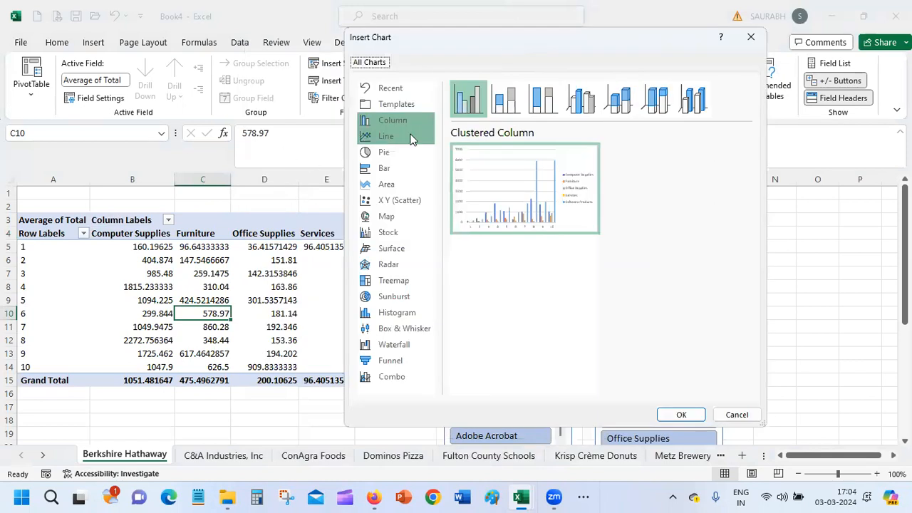
{"action": "left_click", "coordinate": [407, 137]}
{"action": "left_click", "coordinate": [405, 120]}
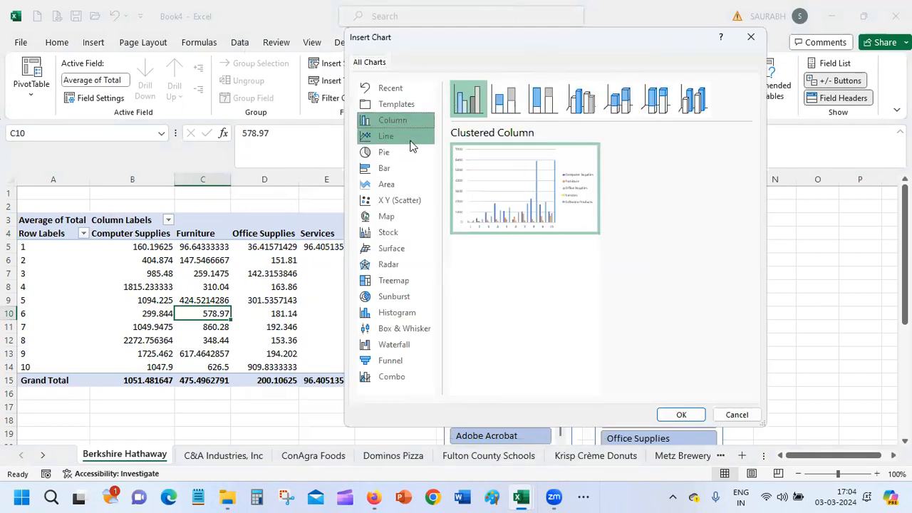
{"action": "left_click", "coordinate": [410, 141]}
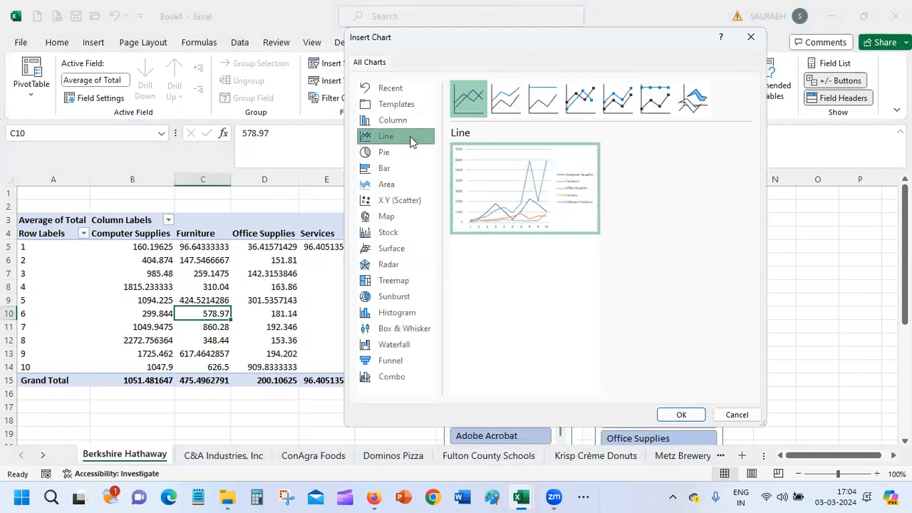
{"action": "left_click", "coordinate": [681, 414]}
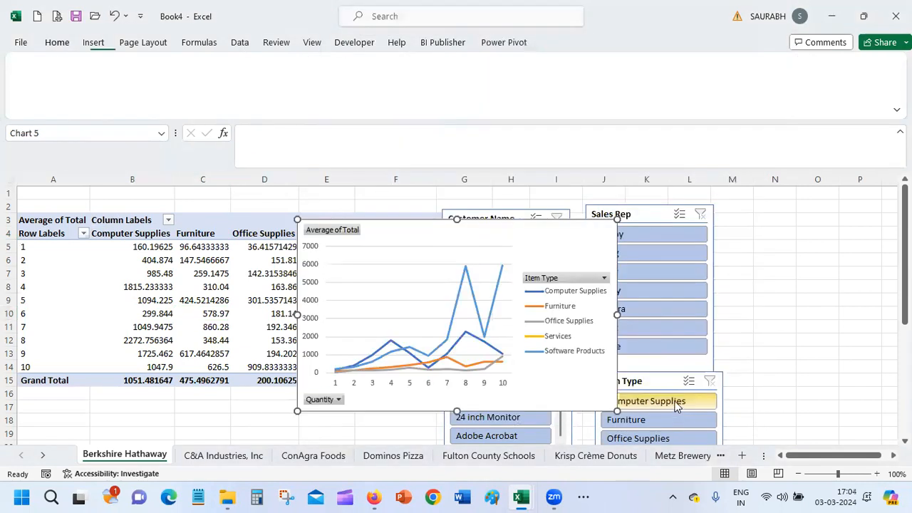
{"action": "left_click", "coordinate": [424, 276]}
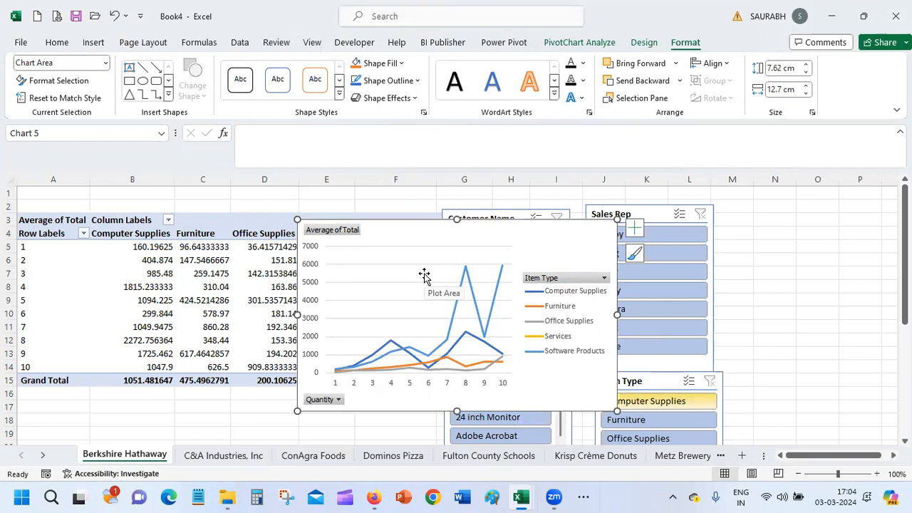
{"action": "key", "text": "Delete"}
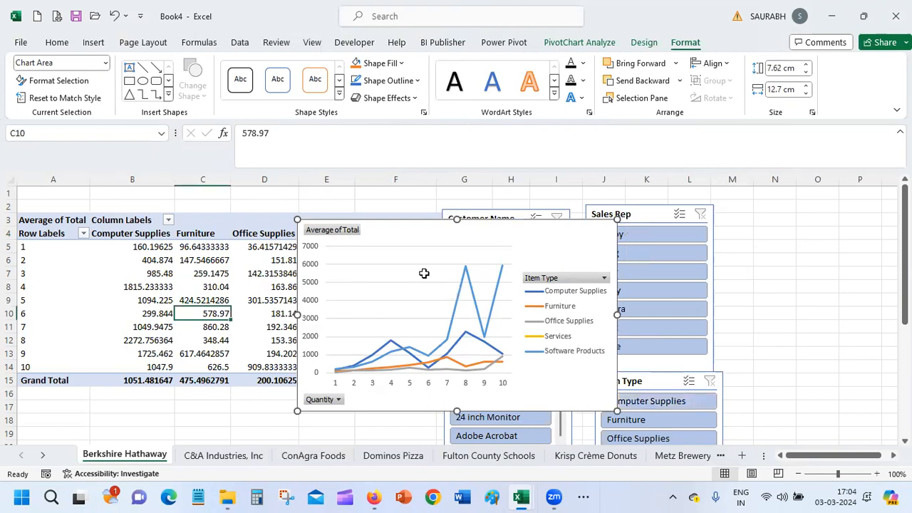
{"action": "left_click", "coordinate": [603, 44]}
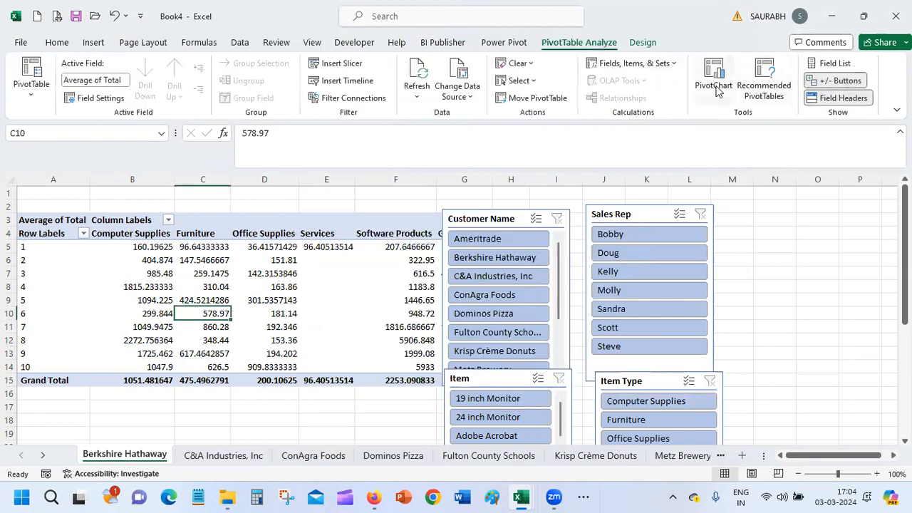
{"action": "left_click", "coordinate": [680, 64]}
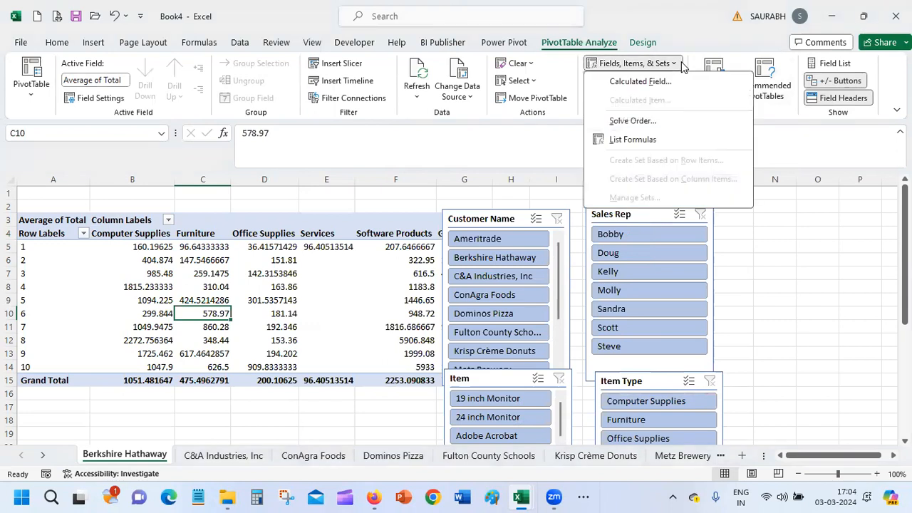
{"action": "left_click", "coordinate": [558, 66]}
{"action": "left_click", "coordinate": [535, 68]}
{"action": "left_click", "coordinate": [566, 66]}
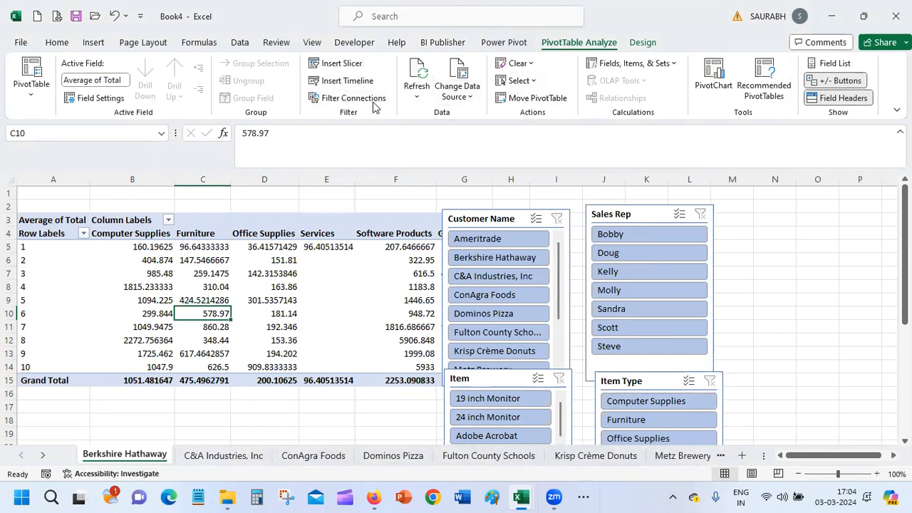
Insert a timeline for the Date field of the PivotTable.
{"action": "left_click", "coordinate": [166, 248]}
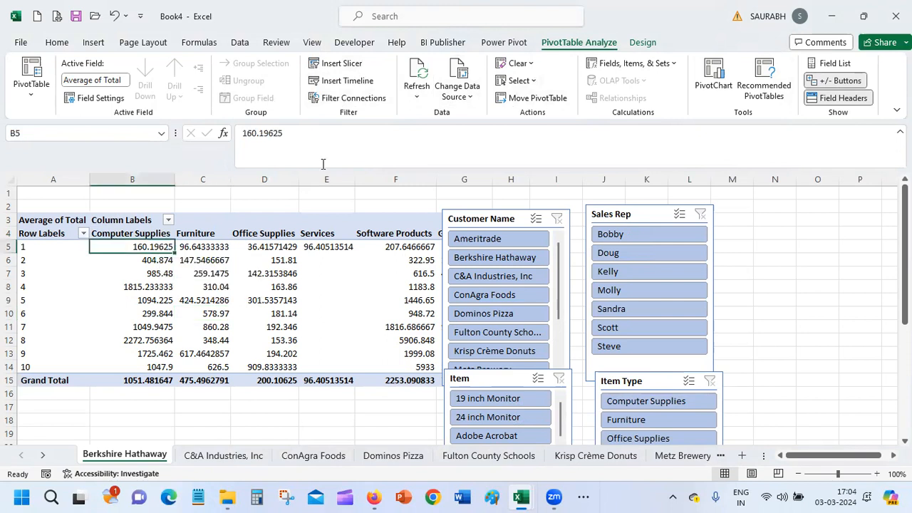
{"action": "left_click", "coordinate": [347, 83]}
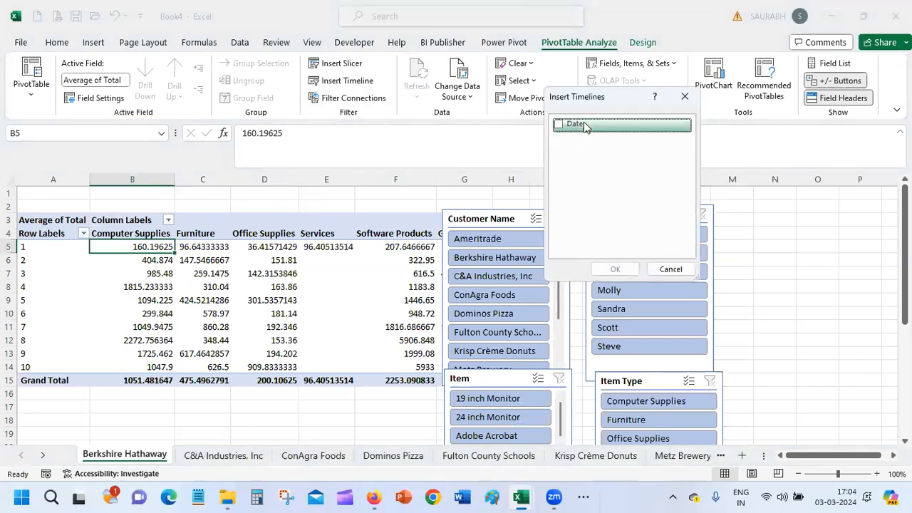
{"action": "left_click", "coordinate": [560, 124]}
{"action": "left_click", "coordinate": [617, 268]}
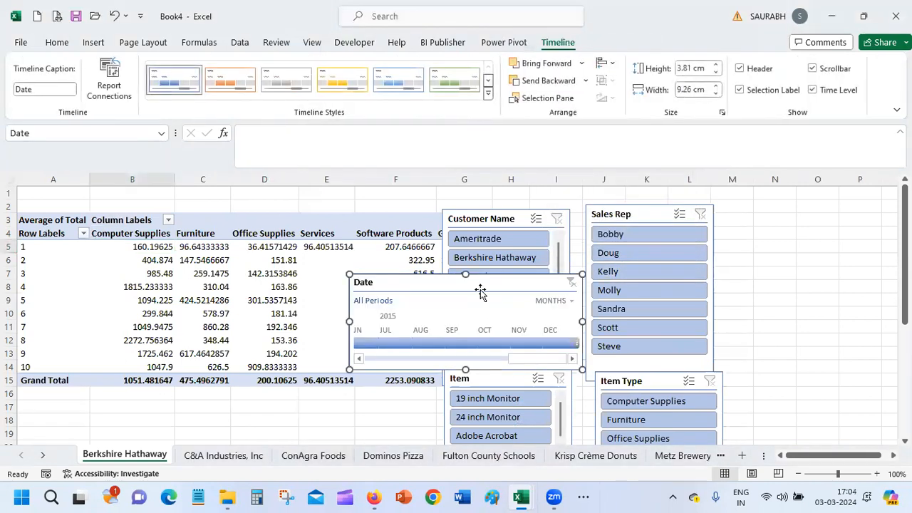
Place the Date timeline directly below the PivotTable and widen it to about 16.83 cm.
{"action": "left_click_drag", "start_coordinate": [480, 292], "coordinate": [883, 300]}
{"action": "left_click_drag", "start_coordinate": [862, 266], "coordinate": [189, 382]}
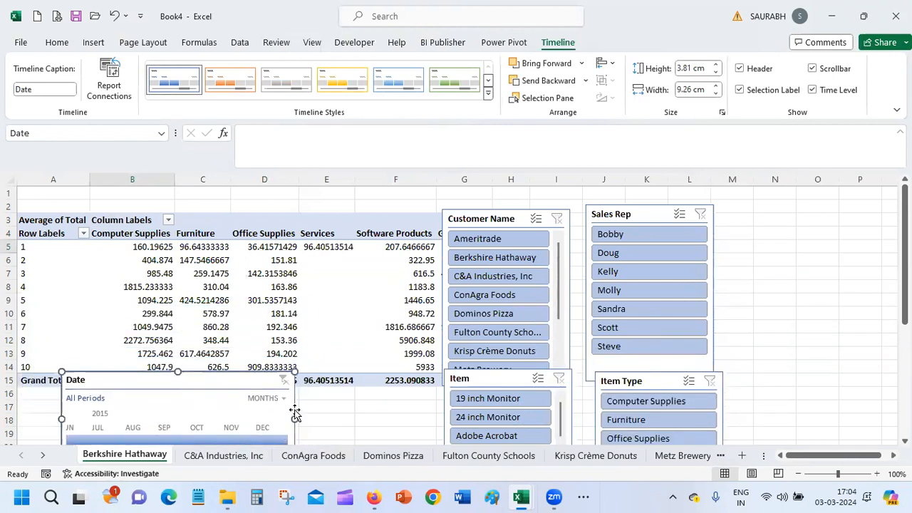
{"action": "left_click_drag", "start_coordinate": [294, 418], "coordinate": [441, 413]}
{"action": "left_click_drag", "start_coordinate": [60, 416], "coordinate": [10, 414]}
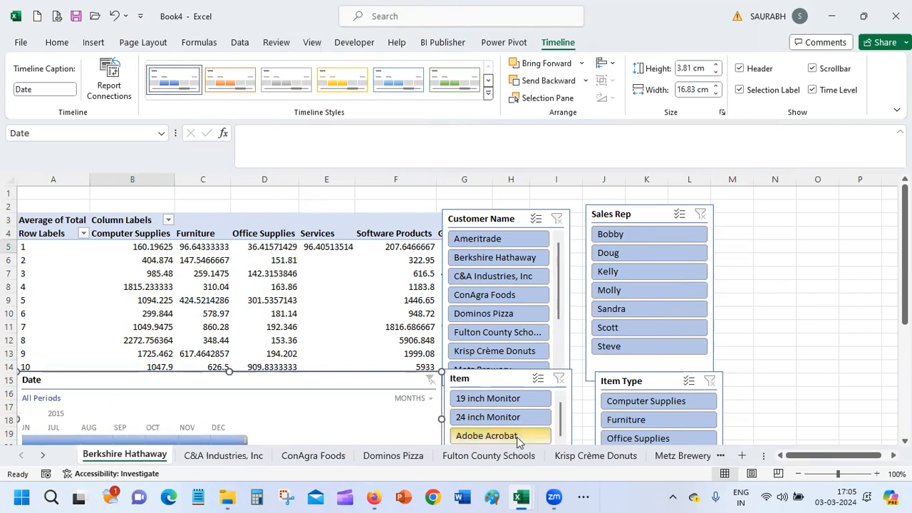
Raise the Date timeline over the PivotTable's lower rows and start its filter period at November 2014.
{"action": "left_click_drag", "start_coordinate": [360, 379], "coordinate": [425, 283]}
{"action": "left_click_drag", "start_coordinate": [374, 366], "coordinate": [315, 373]}
{"action": "left_click_drag", "start_coordinate": [235, 376], "coordinate": [136, 376]}
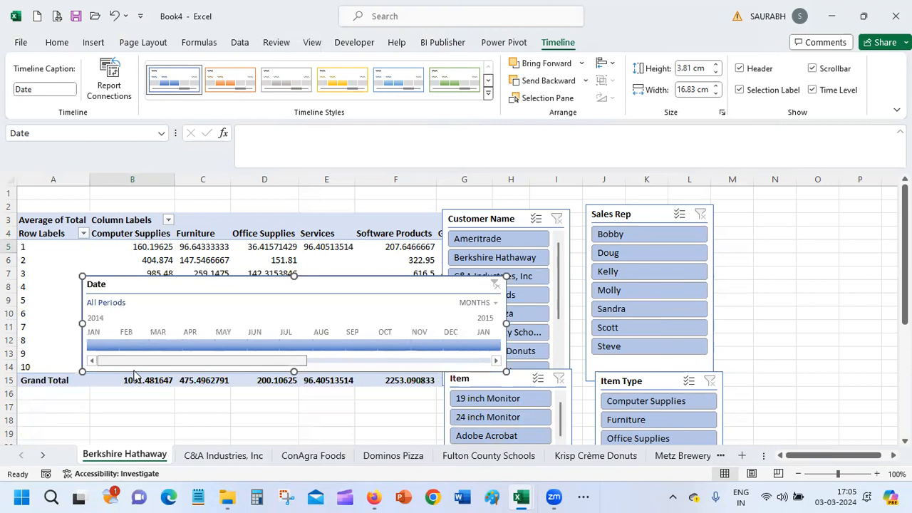
{"action": "left_click", "coordinate": [93, 347]}
{"action": "left_click_drag", "start_coordinate": [93, 347], "coordinate": [406, 346]}
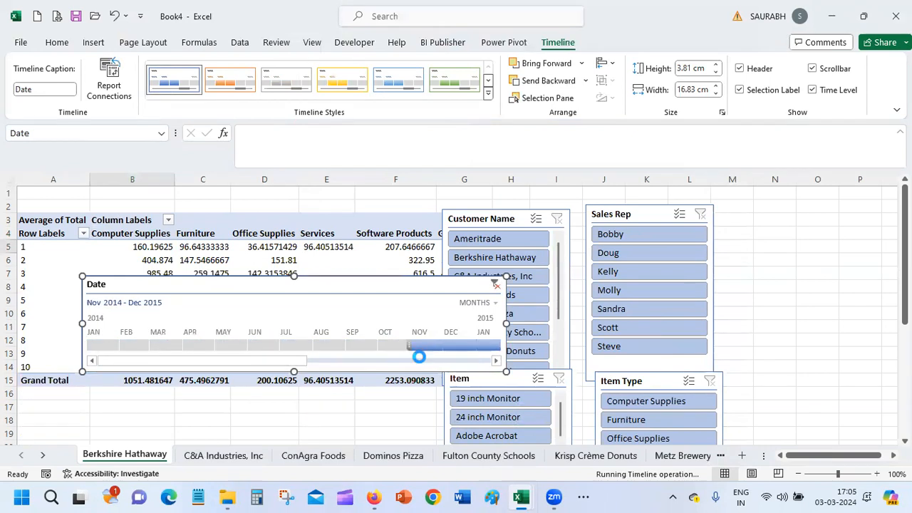
End the timeline's filter period at May 2015 and move the timeline back below the PivotTable.
{"action": "left_click_drag", "start_coordinate": [278, 362], "coordinate": [431, 378]}
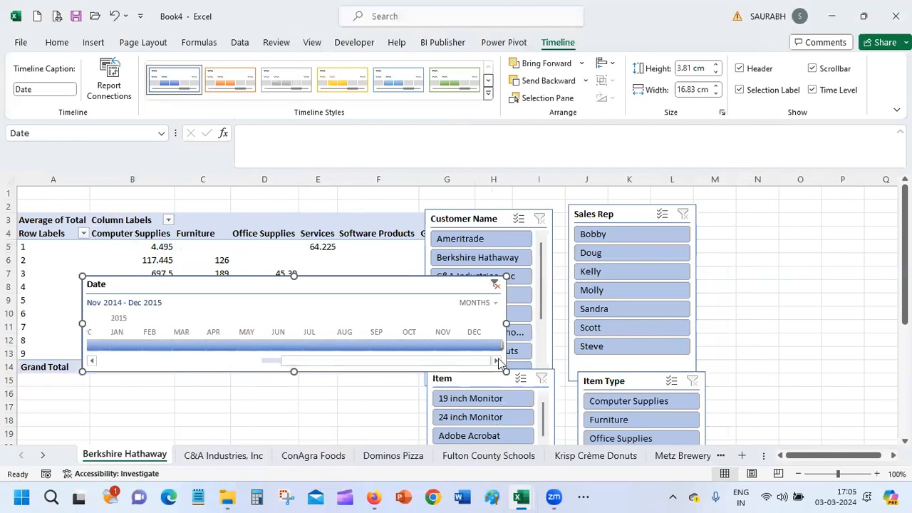
{"action": "left_click_drag", "start_coordinate": [499, 346], "coordinate": [339, 346]}
{"action": "left_click_drag", "start_coordinate": [282, 334], "coordinate": [270, 333]}
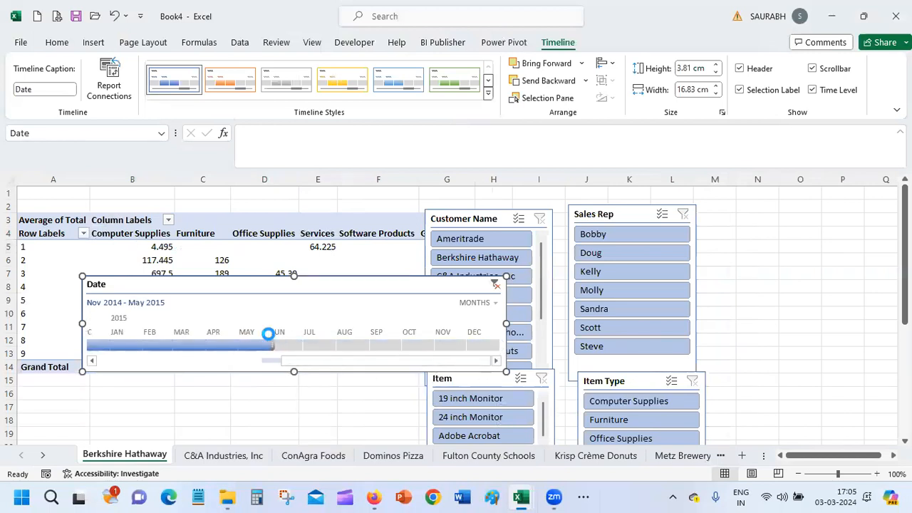
{"action": "left_click", "coordinate": [267, 366]}
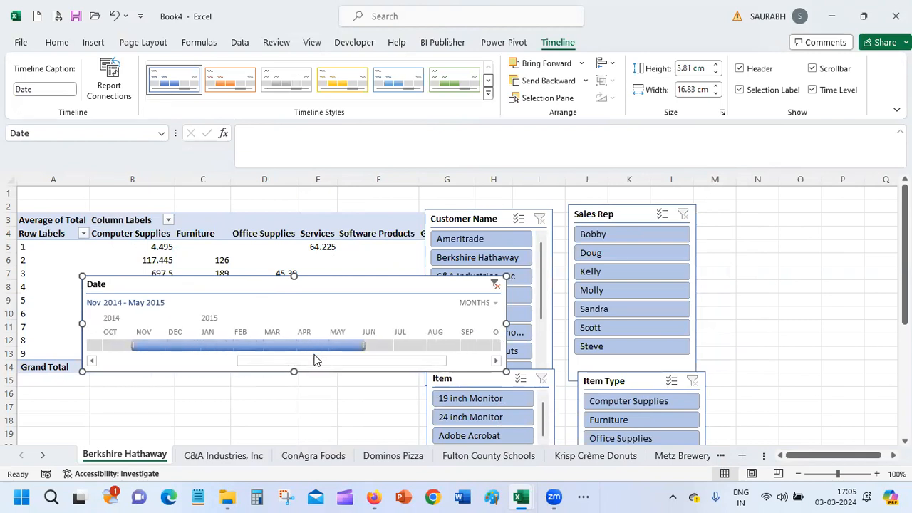
{"action": "left_click_drag", "start_coordinate": [213, 298], "coordinate": [207, 401]}
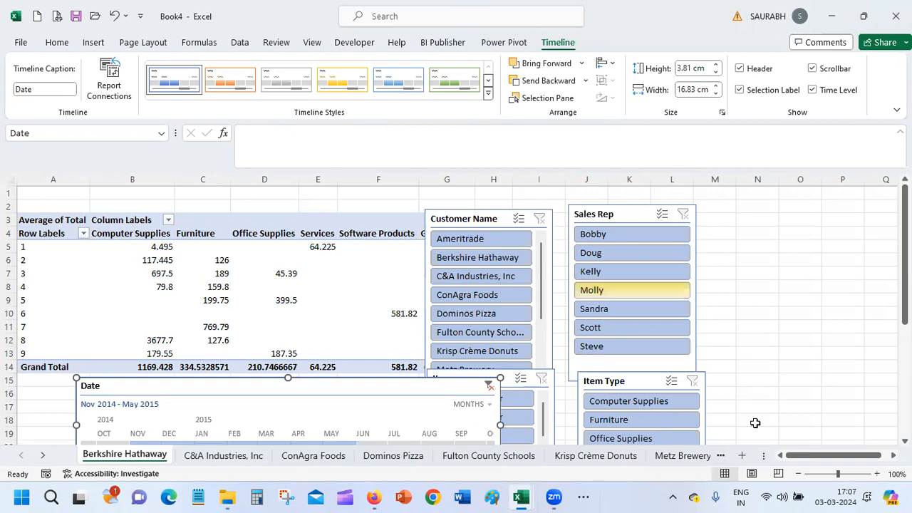
Insert a second Date timeline for the PivotTable and widen it to about 21.91 cm.
{"action": "left_click", "coordinate": [793, 247]}
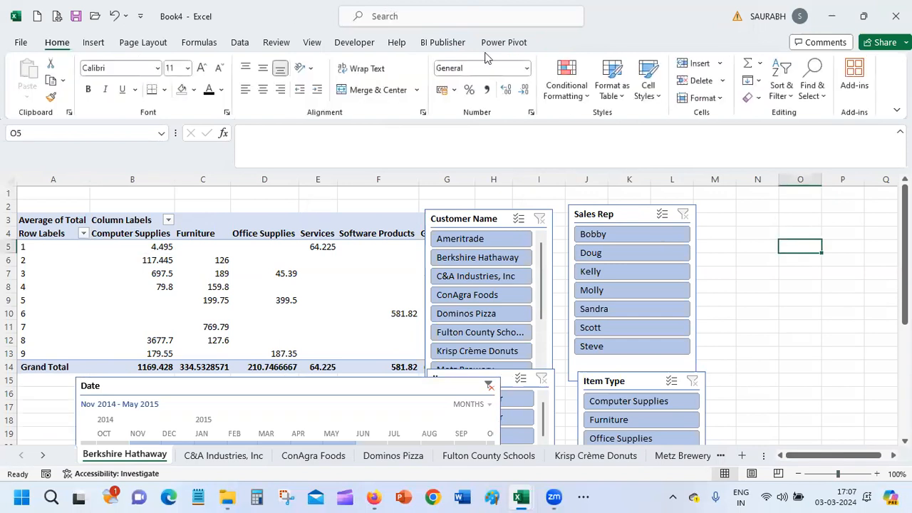
{"action": "left_click", "coordinate": [203, 282]}
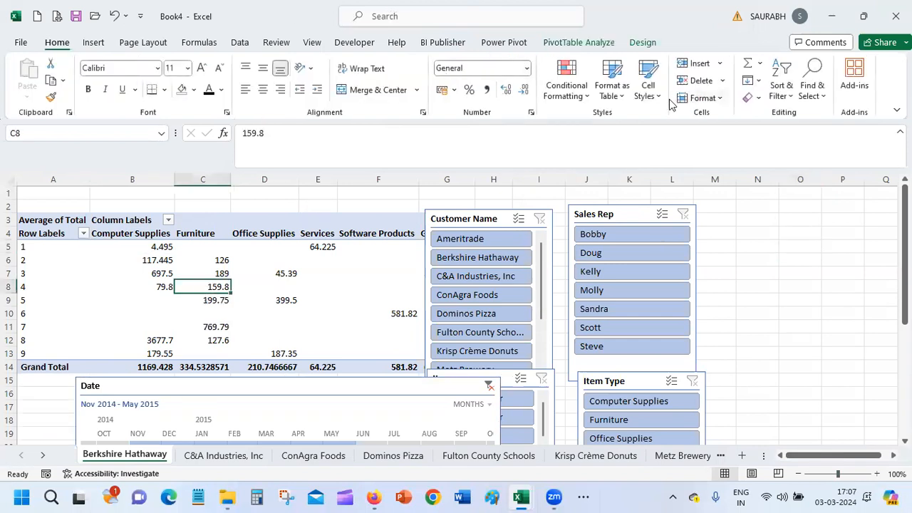
{"action": "left_click", "coordinate": [580, 42]}
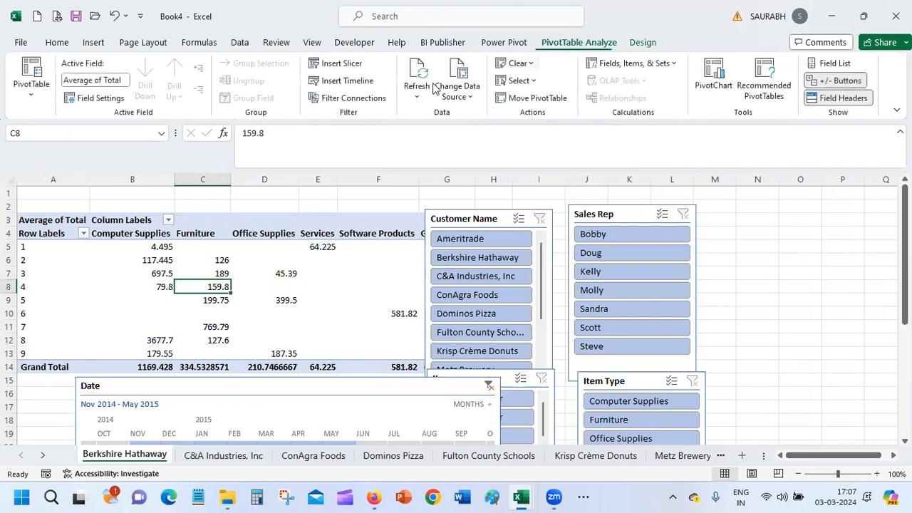
{"action": "left_click", "coordinate": [348, 81]}
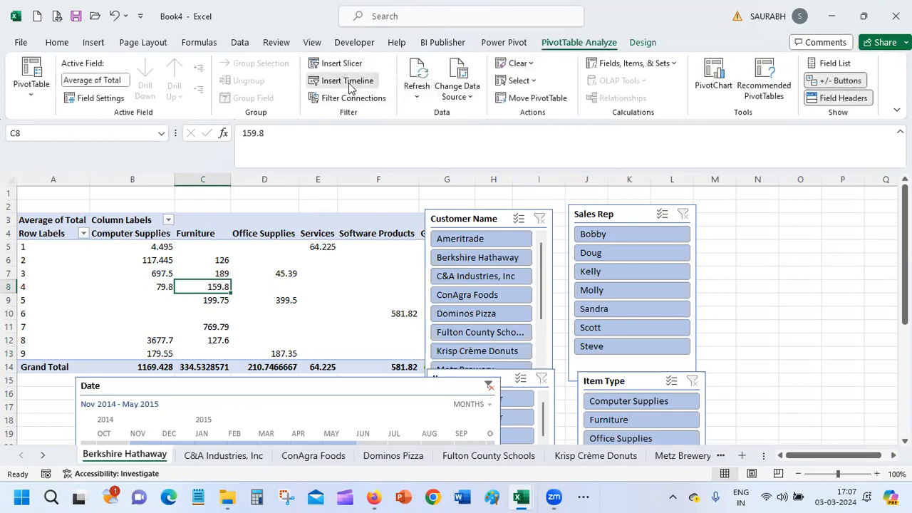
{"action": "left_click", "coordinate": [559, 125]}
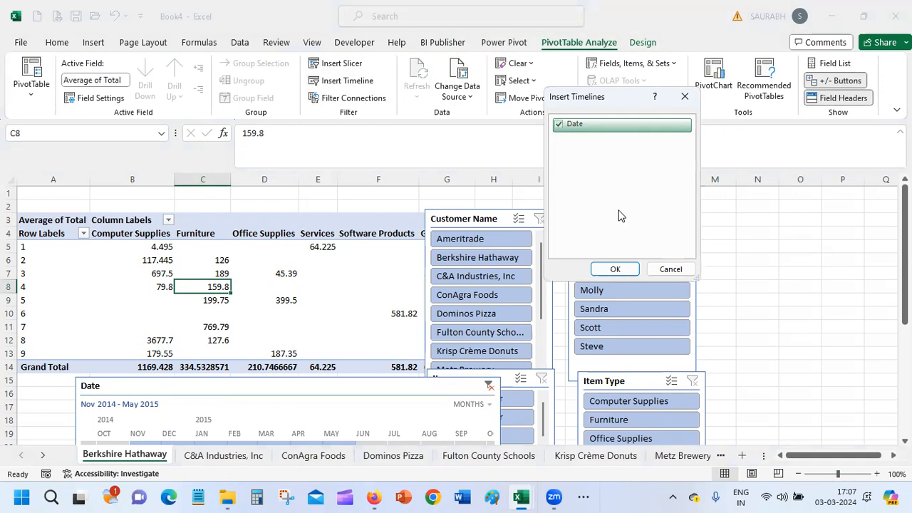
{"action": "left_click", "coordinate": [616, 269]}
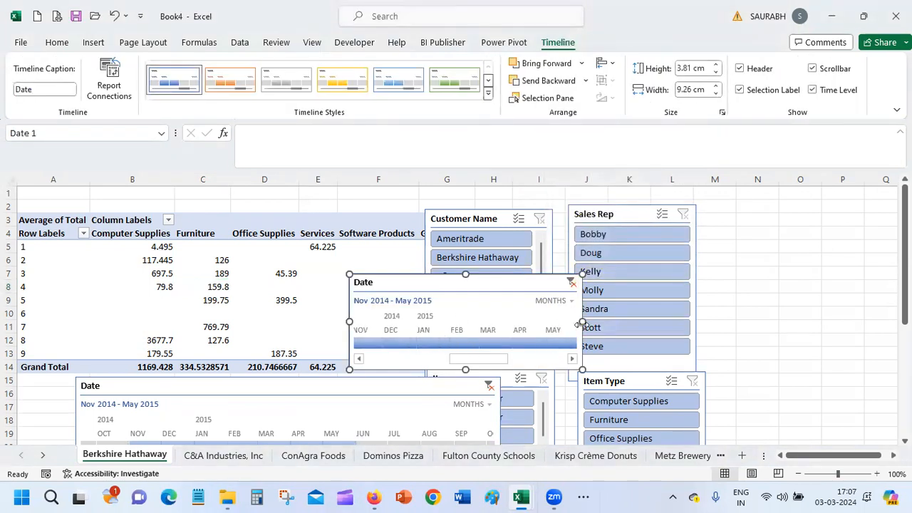
{"action": "left_click_drag", "start_coordinate": [582, 321], "coordinate": [881, 332]}
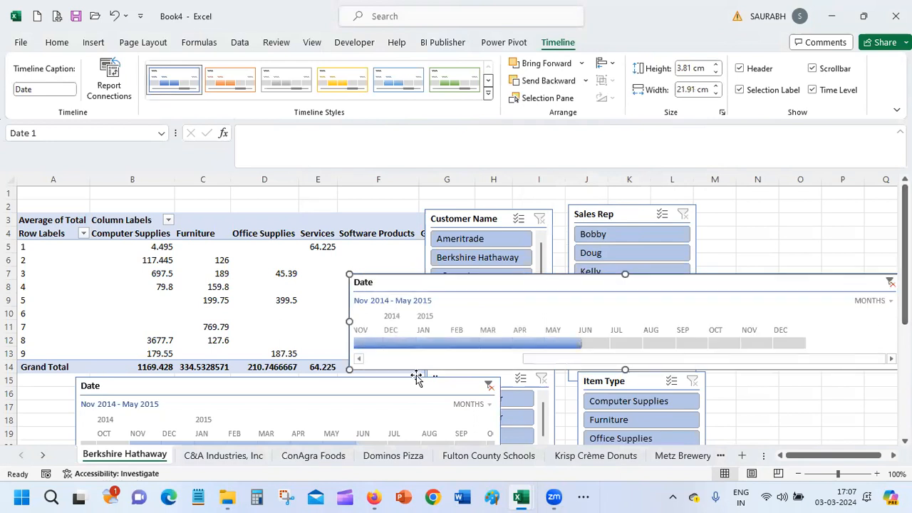
Set the filter period on the second Date timeline to May 2014 through February 2015.
{"action": "left_click_drag", "start_coordinate": [579, 343], "coordinate": [478, 343]}
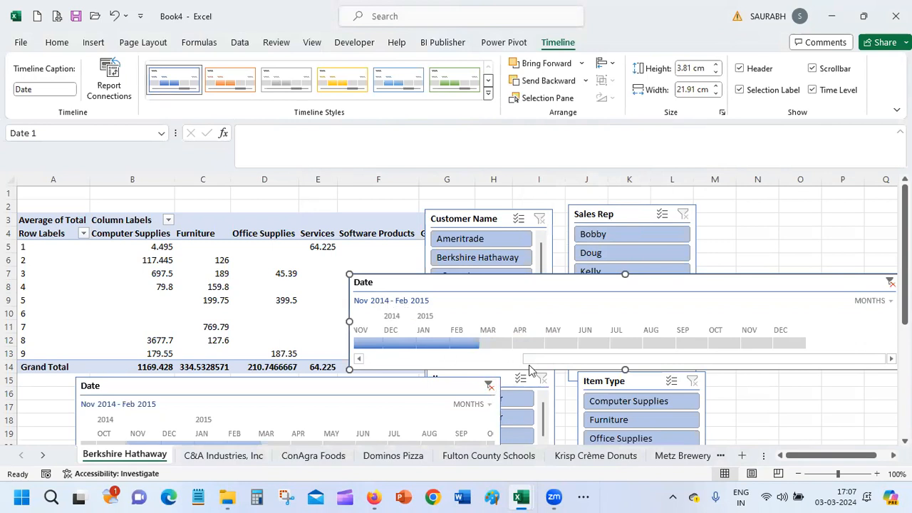
{"action": "left_click_drag", "start_coordinate": [568, 363], "coordinate": [466, 362]}
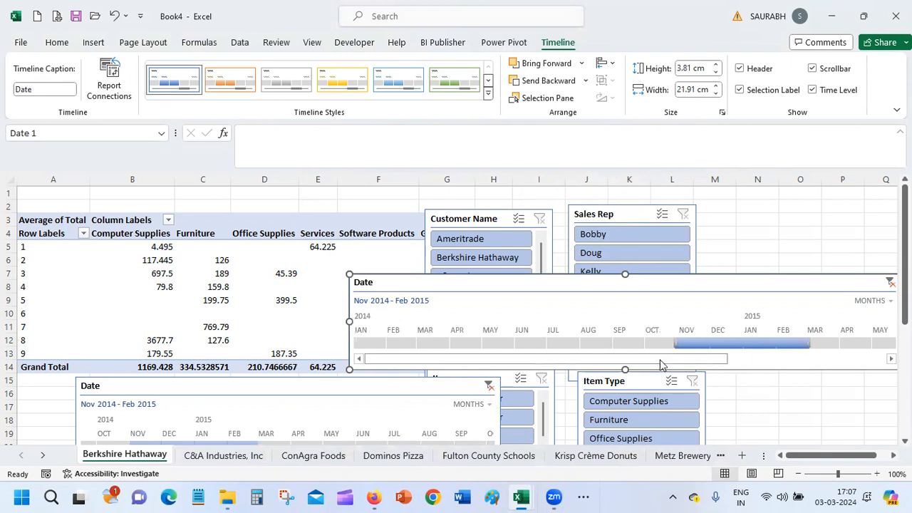
{"action": "left_click_drag", "start_coordinate": [674, 343], "coordinate": [490, 339]}
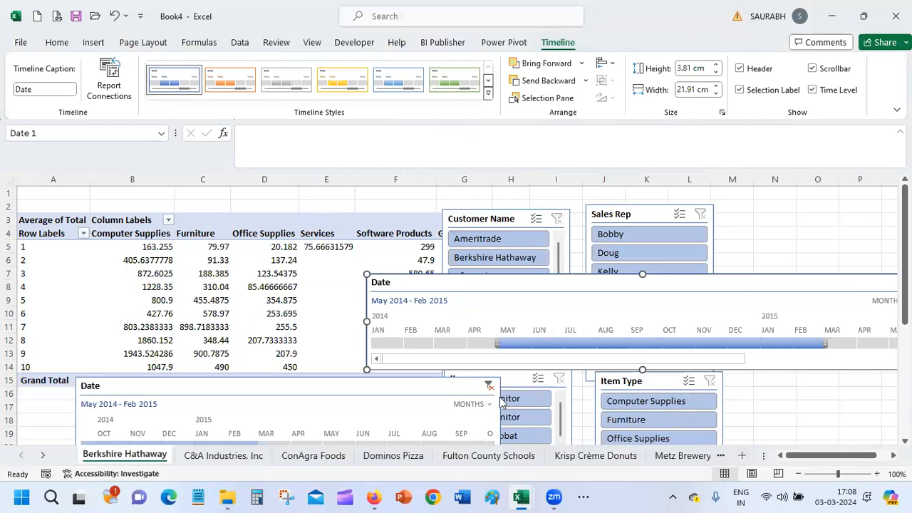
Delete both Date timelines and the Customer Name slicer from the sheet, and select the Item slicer.
{"action": "left_click", "coordinate": [255, 256]}
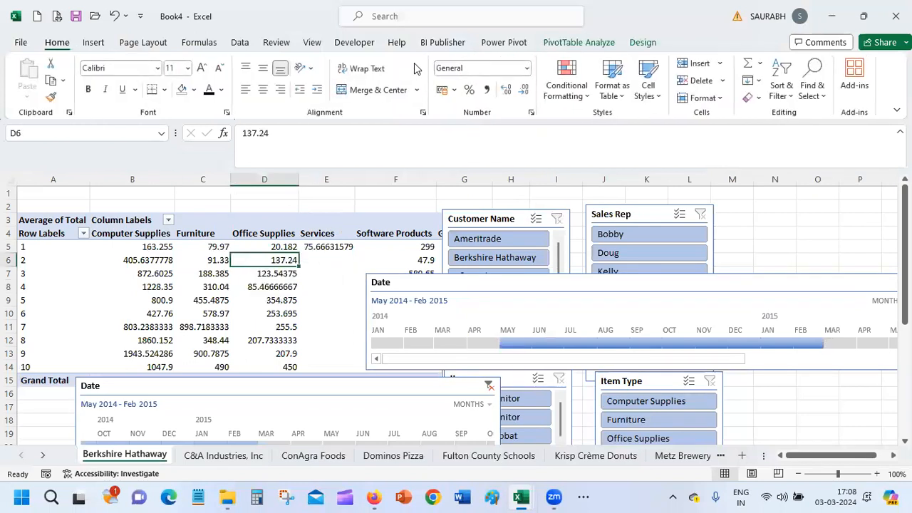
{"action": "left_click", "coordinate": [558, 44]}
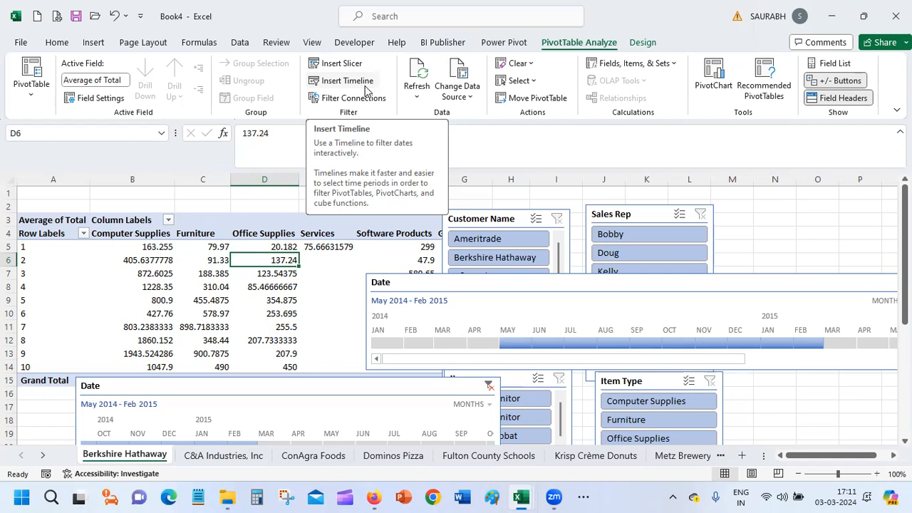
{"action": "left_click", "coordinate": [690, 283]}
{"action": "key", "text": "Delete"}
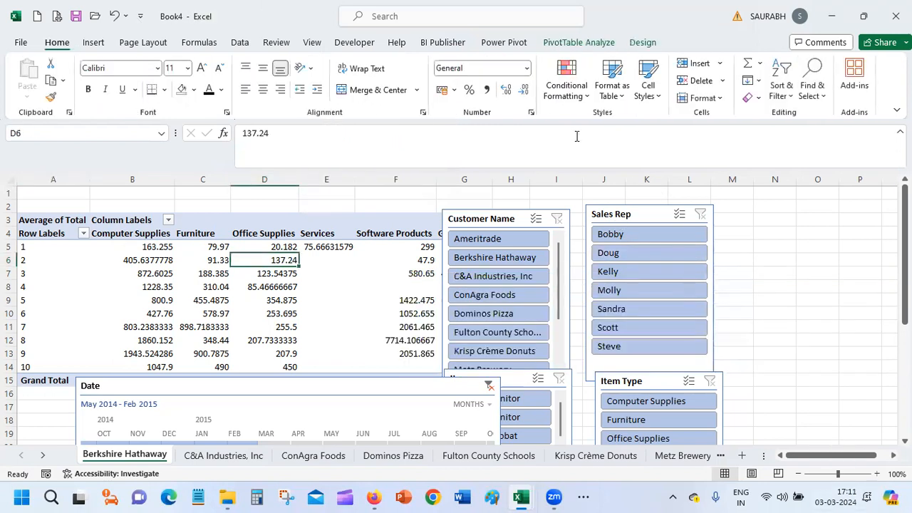
{"action": "left_click", "coordinate": [515, 217]}
{"action": "key", "text": "Delete"}
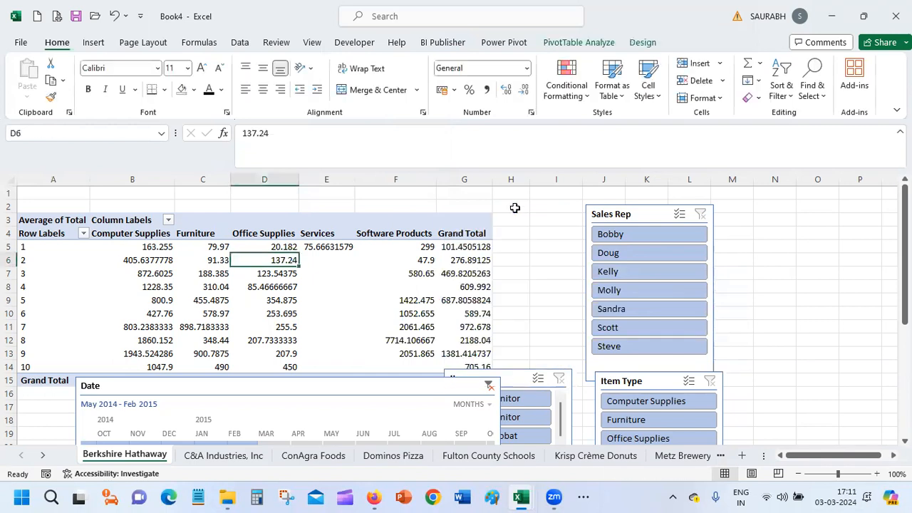
{"action": "left_click", "coordinate": [410, 386]}
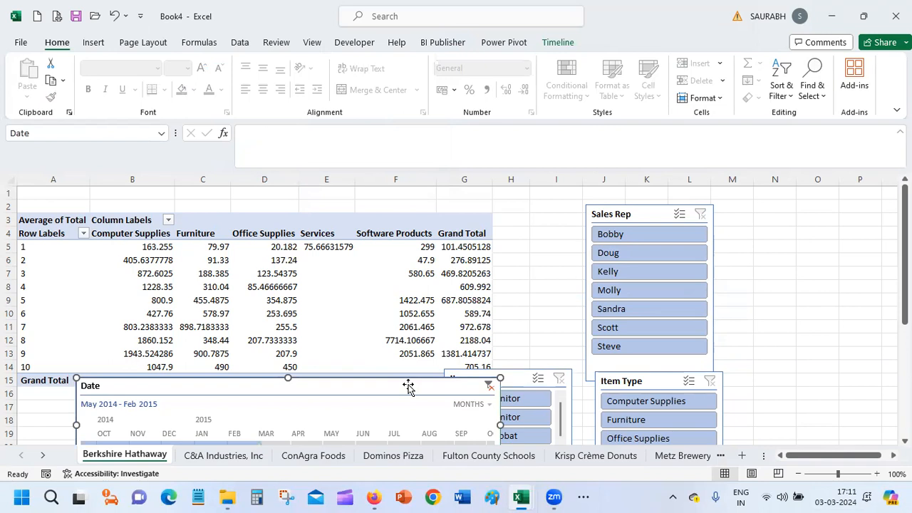
{"action": "key", "text": "Delete"}
{"action": "left_click", "coordinate": [510, 372]}
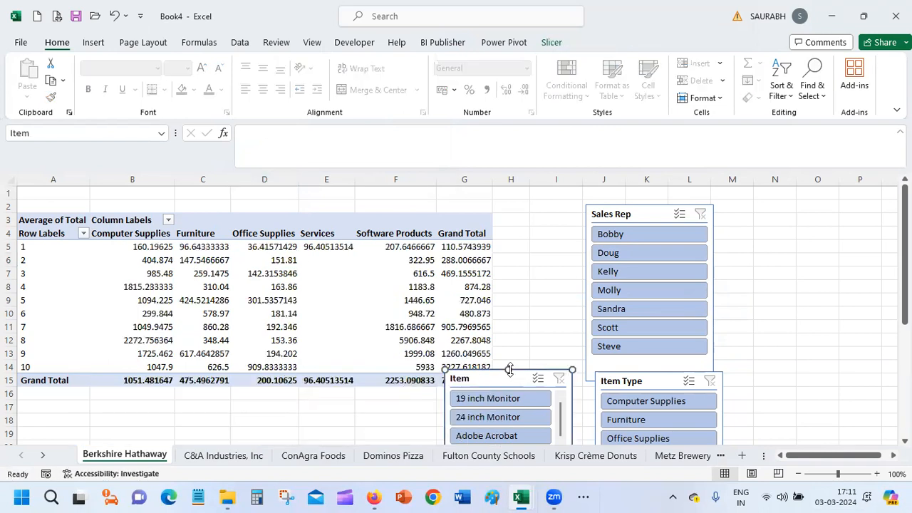
Delete the Item and Item Type slicers from the Berkshire Hathaway sheet, keeping the Sales Rep slicer.
{"action": "key", "text": "Delete"}
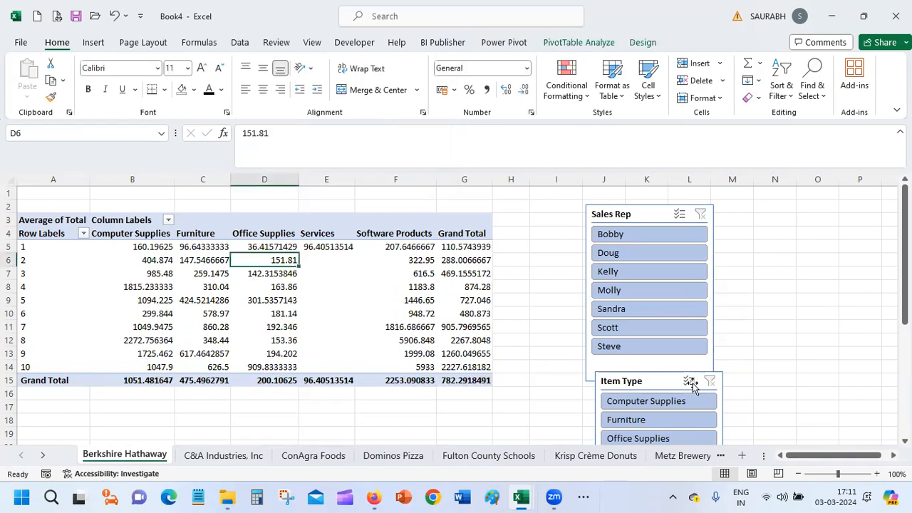
{"action": "left_click", "coordinate": [666, 371]}
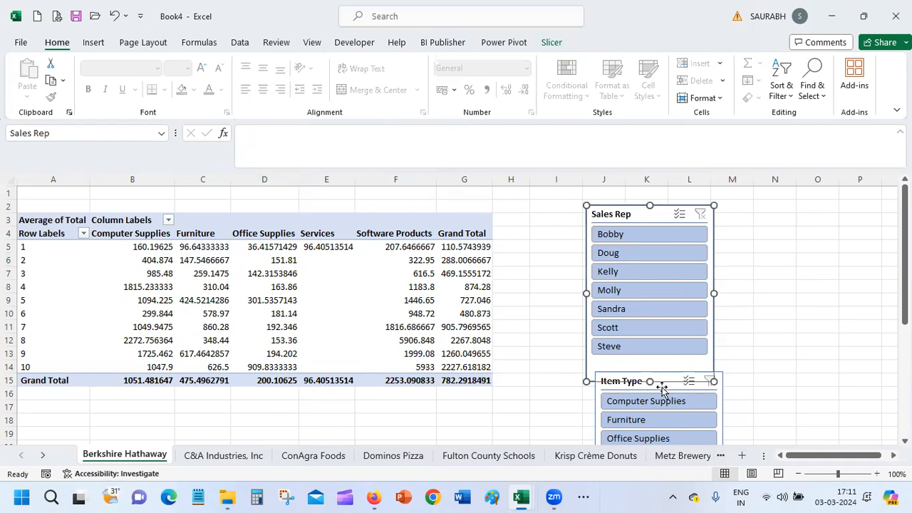
{"action": "left_click", "coordinate": [662, 386]}
{"action": "key", "text": "Delete"}
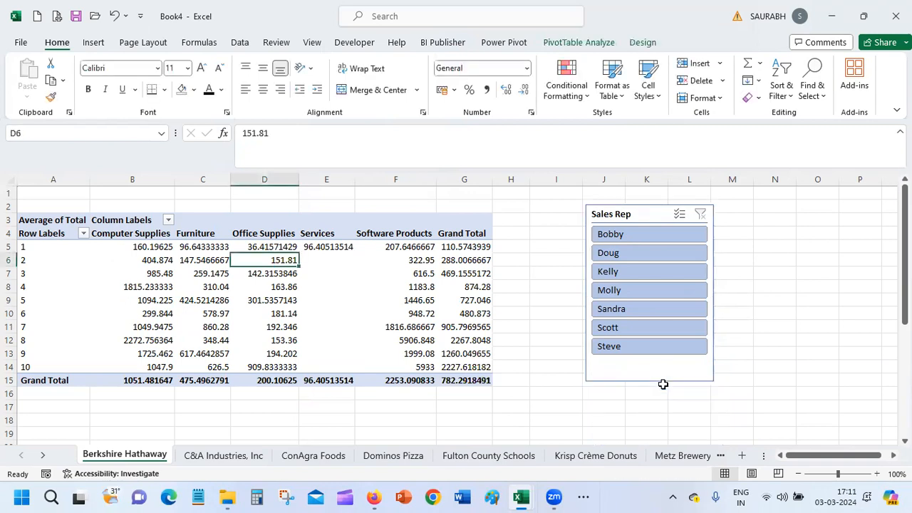
Arrange the Sales Rep slicer buttons in 4 columns and resize the slicer to about 7.38 cm wide by 2.51 cm high.
{"action": "left_click", "coordinate": [652, 210]}
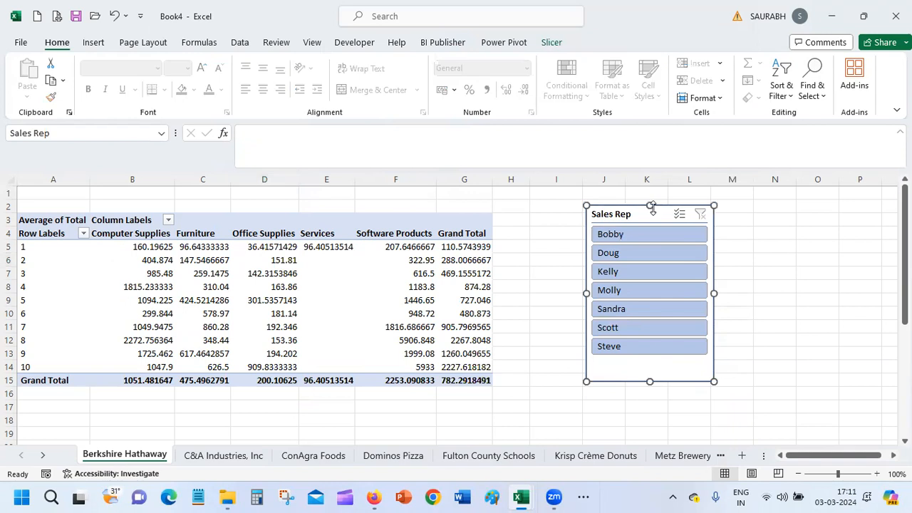
{"action": "left_click", "coordinate": [551, 42]}
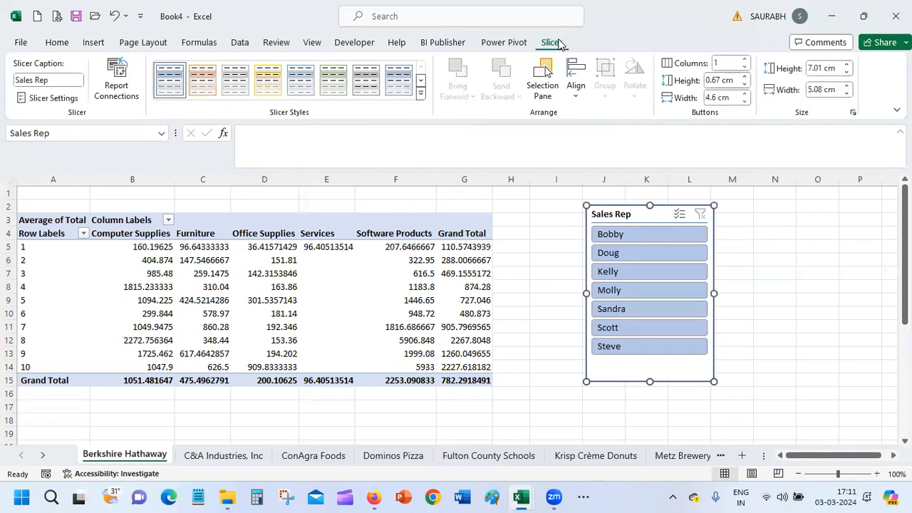
{"action": "left_click", "coordinate": [746, 60]}
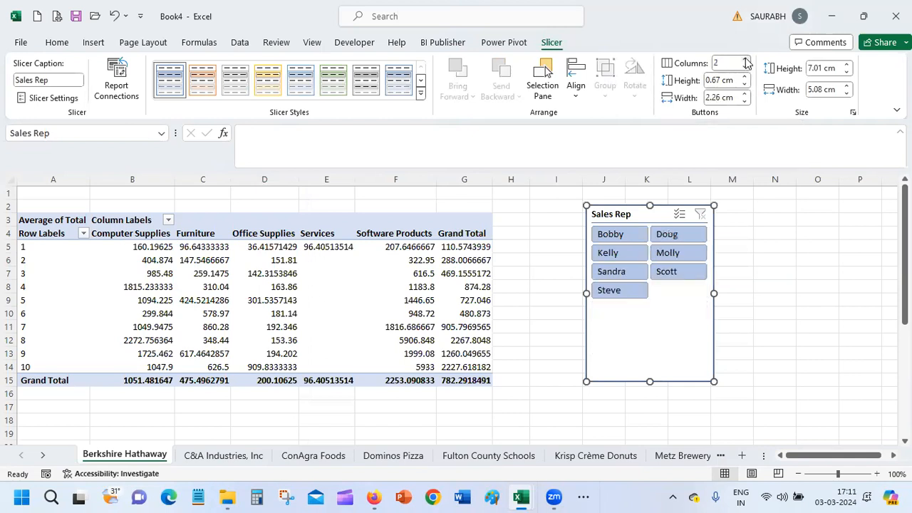
{"action": "left_click", "coordinate": [746, 60]}
{"action": "left_click", "coordinate": [746, 60]}
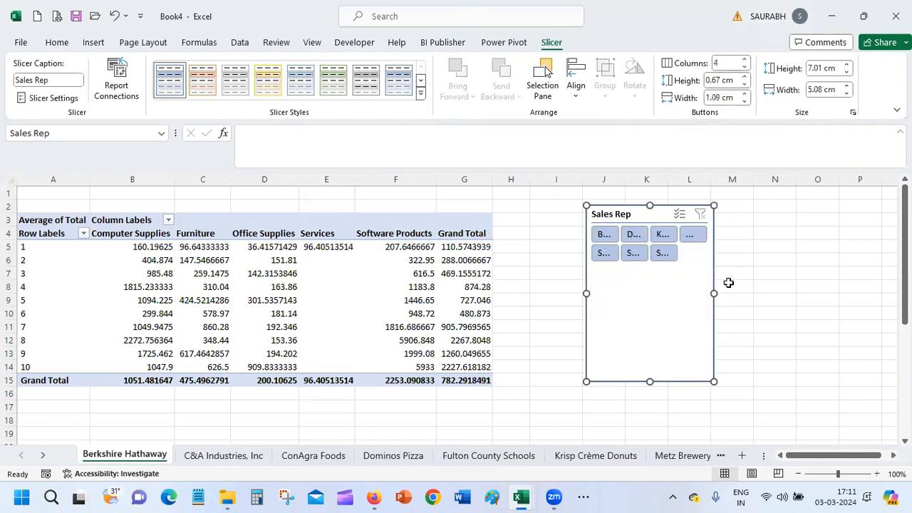
{"action": "left_click_drag", "start_coordinate": [749, 293], "coordinate": [771, 293]}
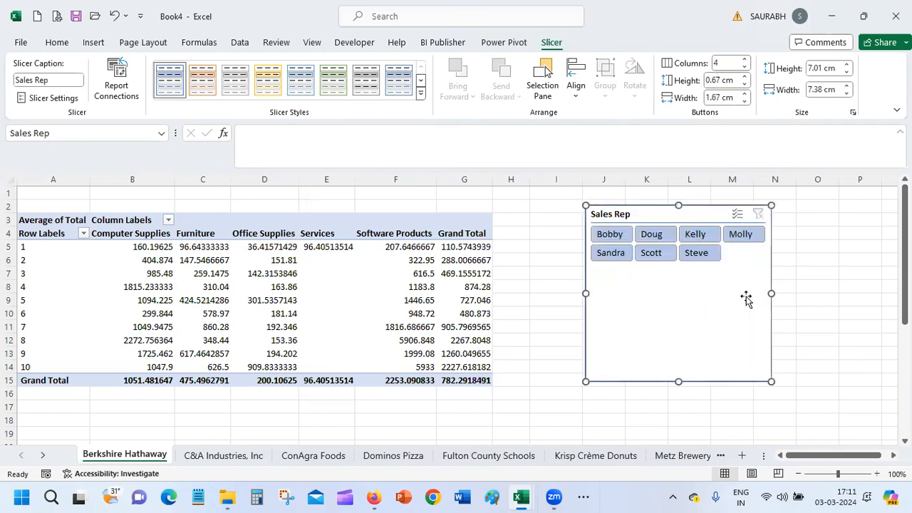
{"action": "left_click_drag", "start_coordinate": [678, 383], "coordinate": [682, 268]}
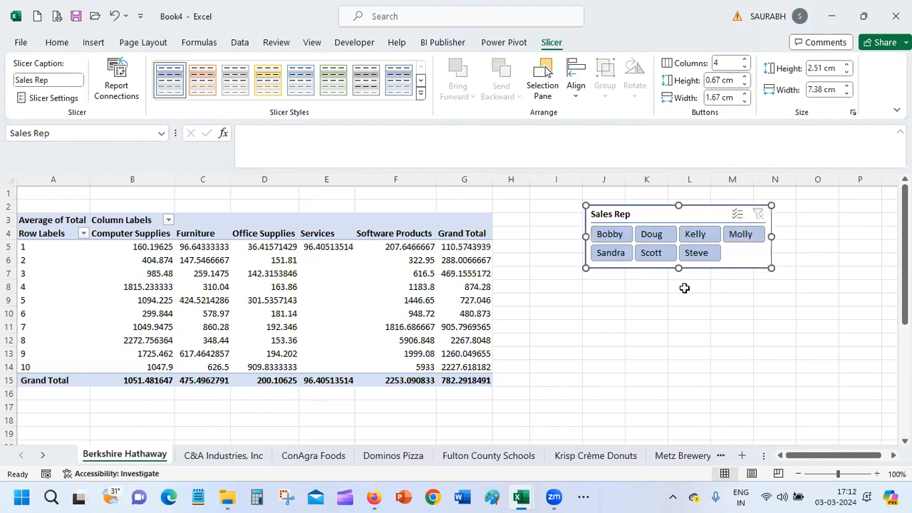
Insert a Customer Name slicer for the pivot table on the Berkshire Hathaway sheet.
{"action": "left_click", "coordinate": [370, 258]}
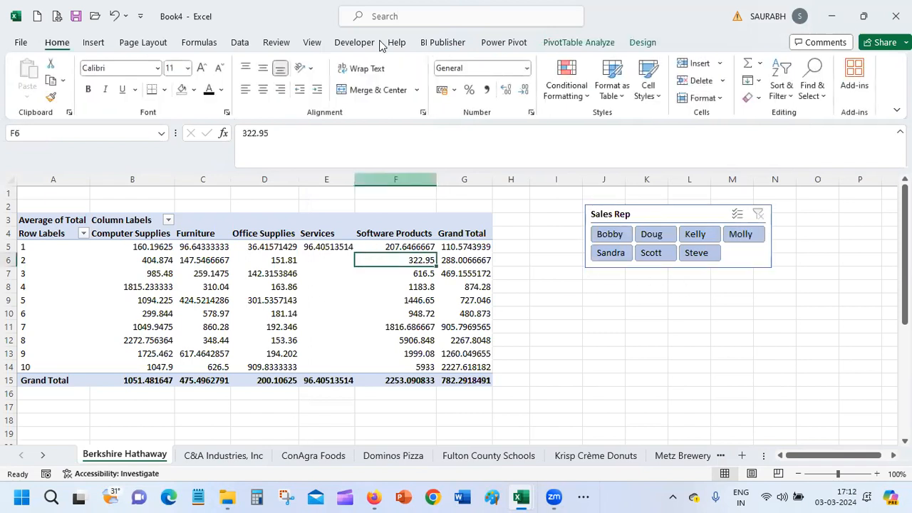
{"action": "left_click", "coordinate": [592, 45]}
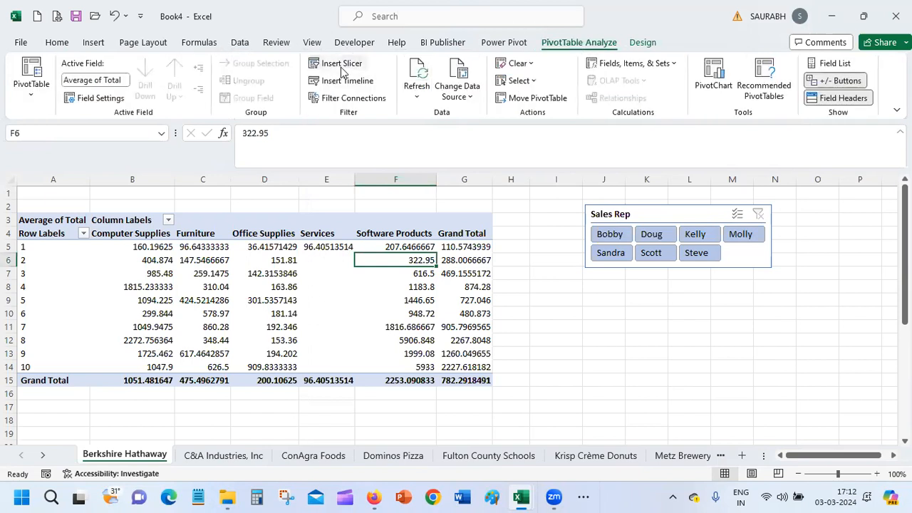
{"action": "left_click", "coordinate": [341, 64]}
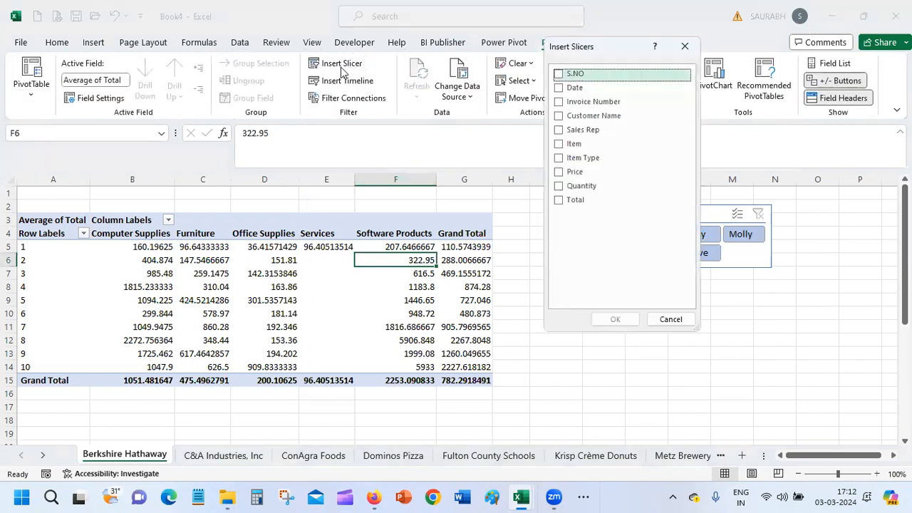
{"action": "left_click", "coordinate": [558, 117]}
{"action": "left_click", "coordinate": [613, 320]}
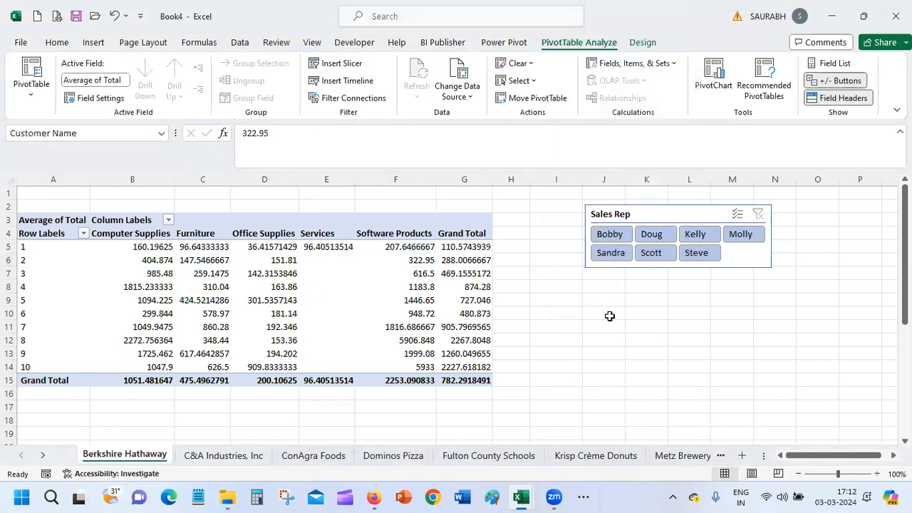
Lay out the Customer Name slicer in 3 columns, about 10.85 cm wide by 5.82 cm high, directly below the Sales Rep slicer.
{"action": "left_click_drag", "start_coordinate": [517, 282], "coordinate": [514, 370]}
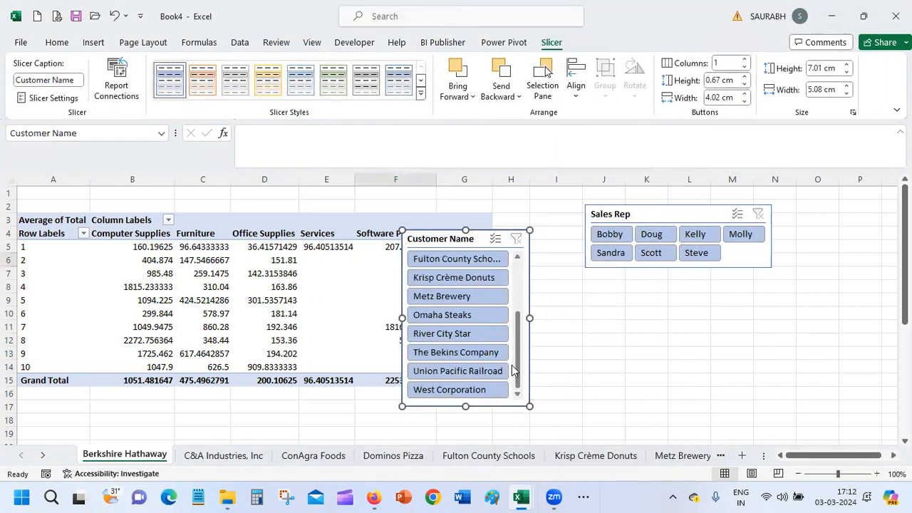
{"action": "left_click", "coordinate": [744, 61]}
{"action": "left_click", "coordinate": [744, 61]}
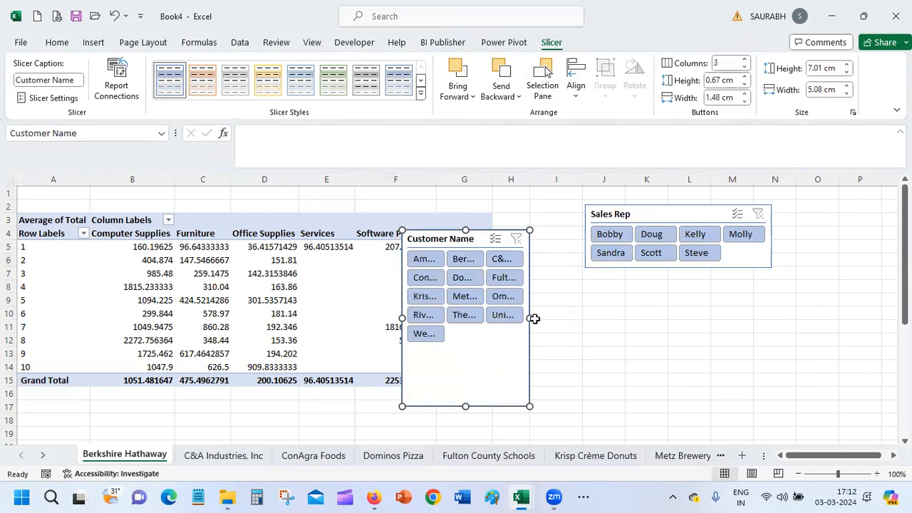
{"action": "left_click_drag", "start_coordinate": [661, 334], "coordinate": [674, 338]}
{"action": "left_click_drag", "start_coordinate": [562, 238], "coordinate": [668, 279]}
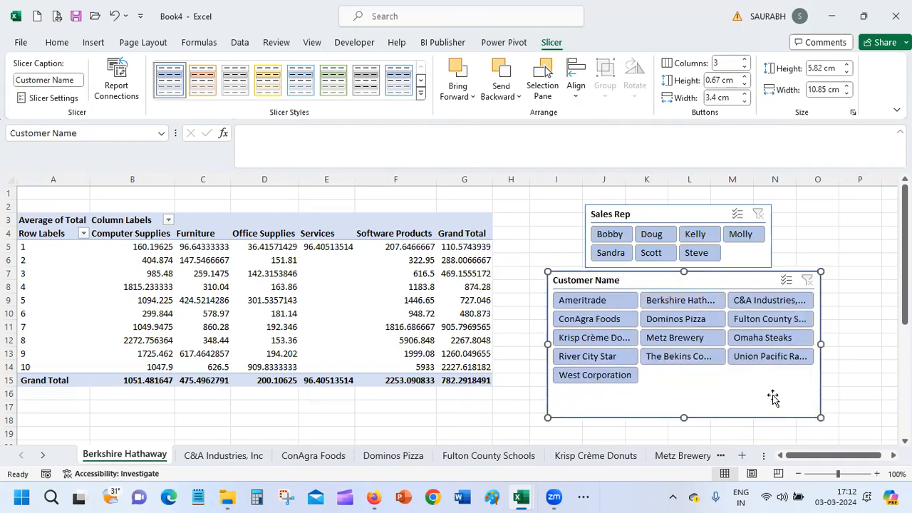
{"action": "left_click", "coordinate": [857, 342]}
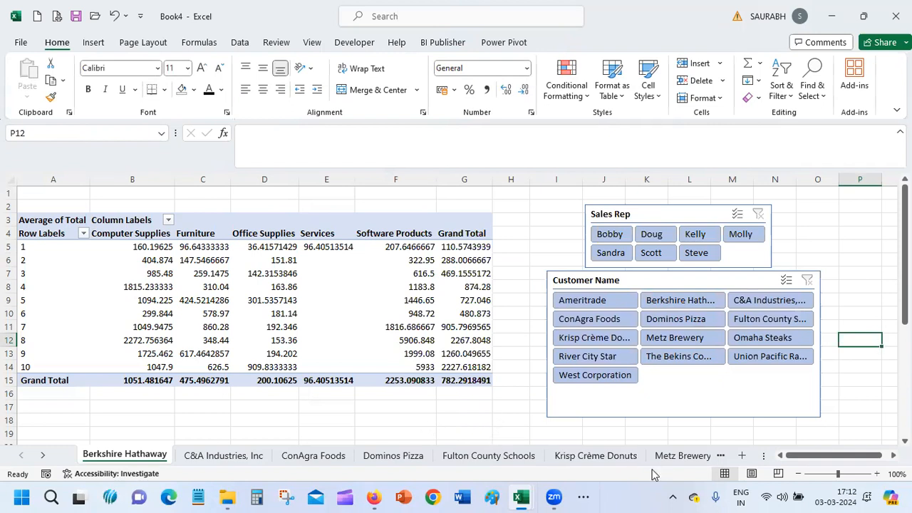
Look through the customer pivot sheets from Metz Brewery to West Corporation and the source data on Sheet1.
{"action": "left_click", "coordinate": [702, 459]}
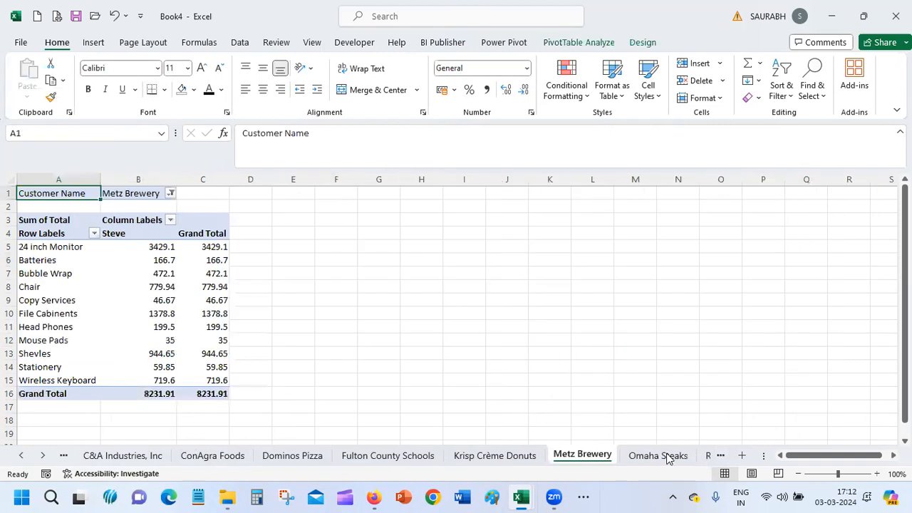
{"action": "left_click", "coordinate": [671, 458]}
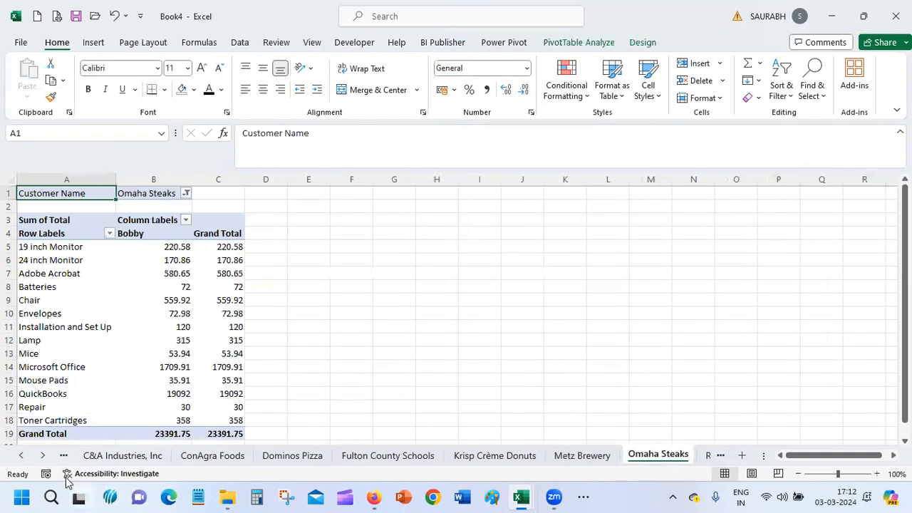
{"action": "left_click", "coordinate": [19, 458]}
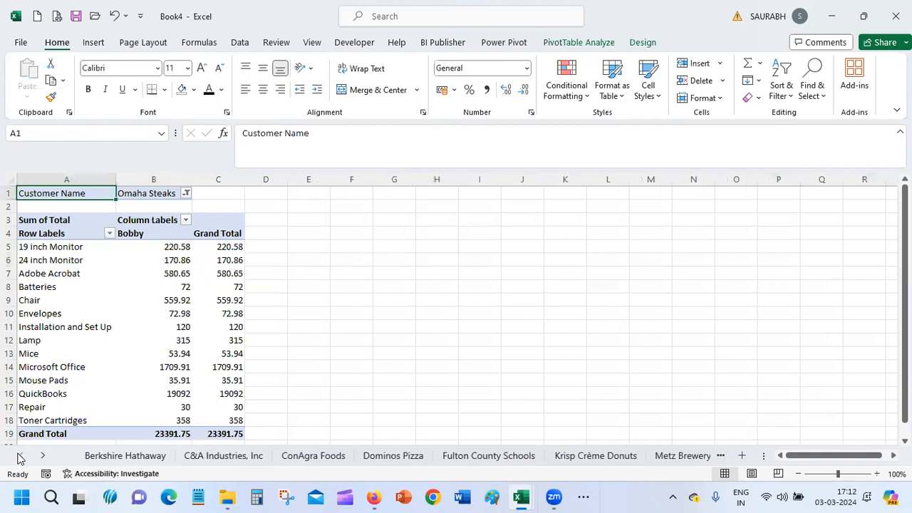
{"action": "left_click", "coordinate": [84, 457]}
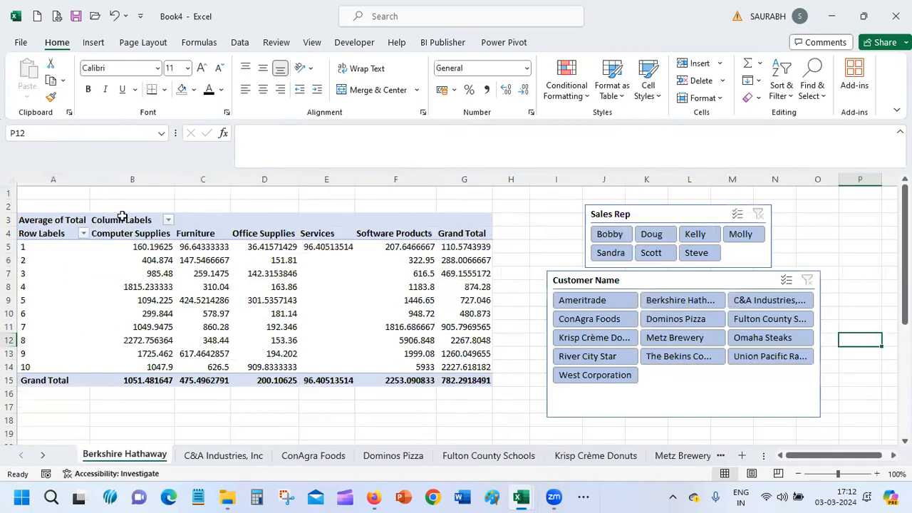
{"action": "left_click", "coordinate": [121, 220]}
{"action": "left_click", "coordinate": [98, 364]}
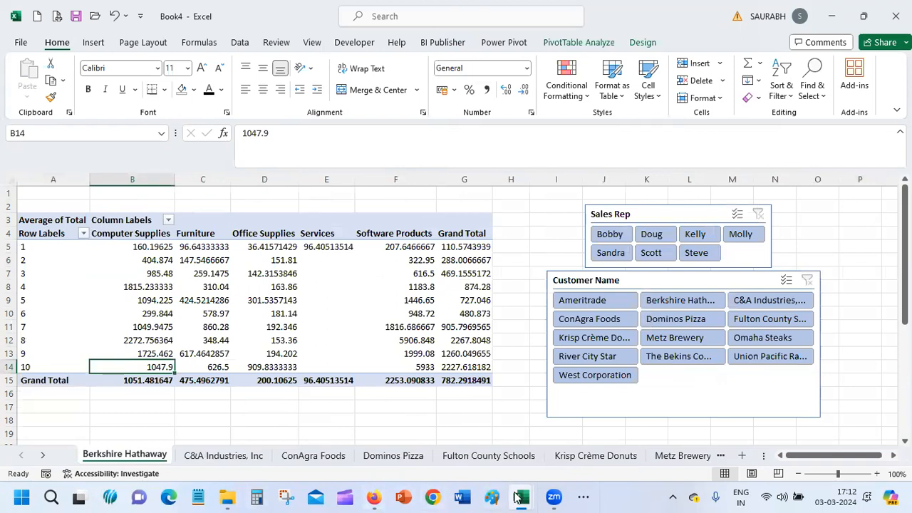
{"action": "mouse_move", "coordinate": [511, 497]}
{"action": "left_click", "coordinate": [617, 444]}
{"action": "left_click", "coordinate": [681, 457]}
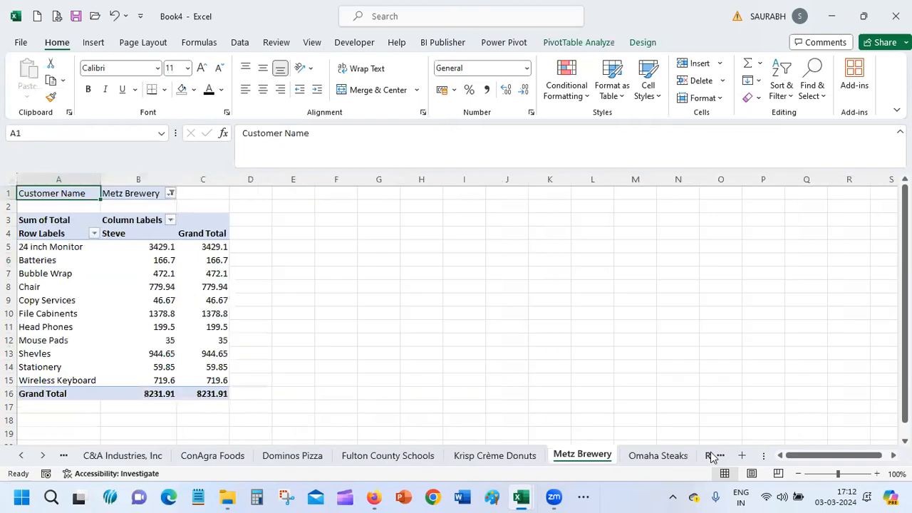
{"action": "left_click", "coordinate": [681, 459]}
{"action": "left_click", "coordinate": [700, 458]}
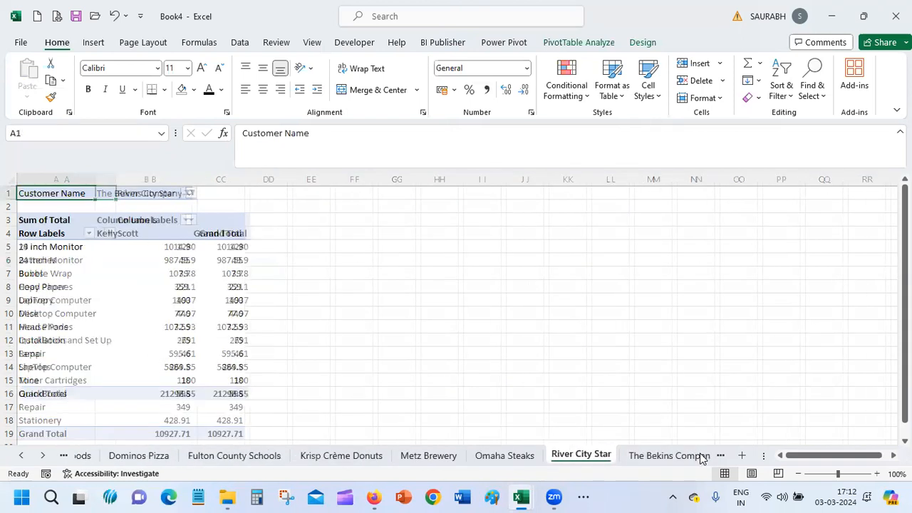
{"action": "left_click", "coordinate": [703, 459]}
{"action": "left_click", "coordinate": [703, 459]}
{"action": "left_click", "coordinate": [704, 458]}
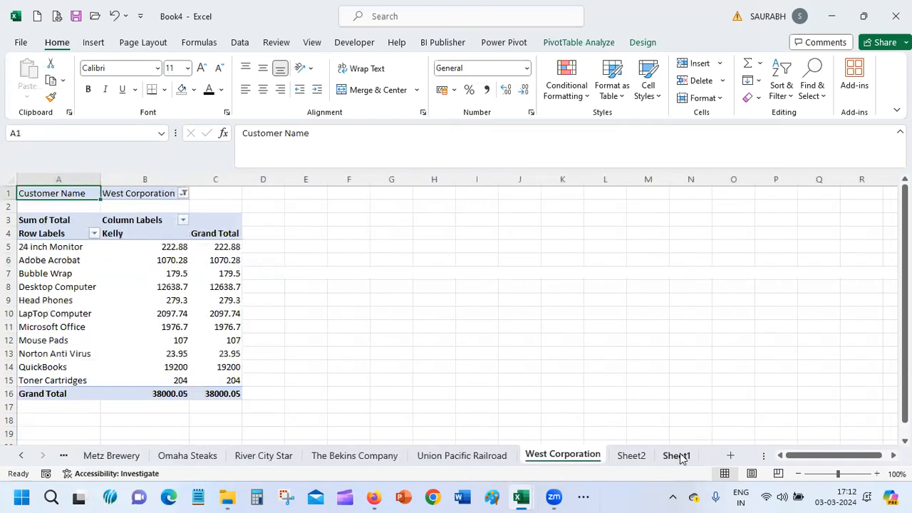
{"action": "left_click", "coordinate": [674, 457]}
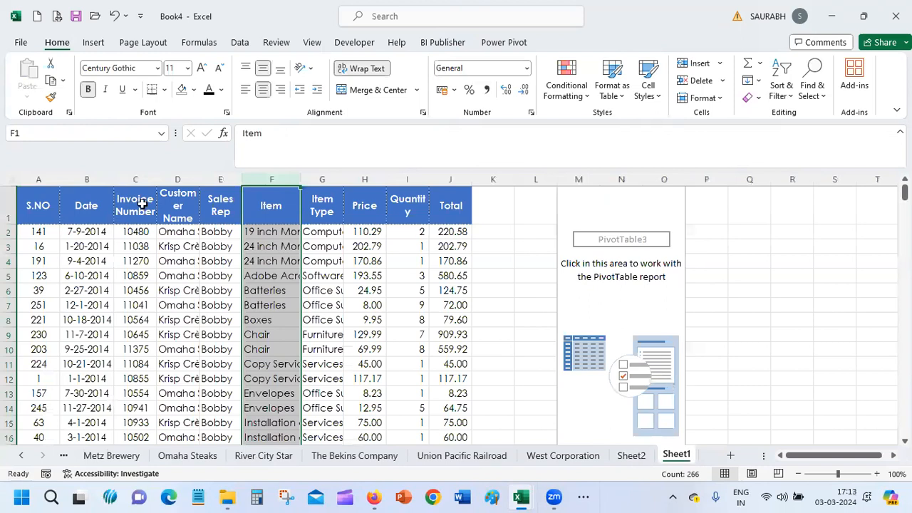
Set the Customer Name filter of the pivot table on Sheet2 to (All).
{"action": "left_click", "coordinate": [632, 456]}
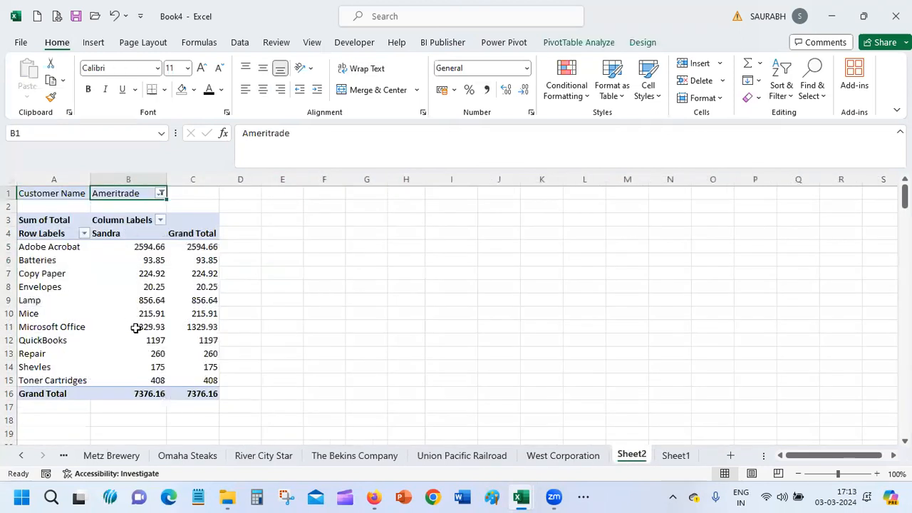
{"action": "left_click", "coordinate": [161, 194]}
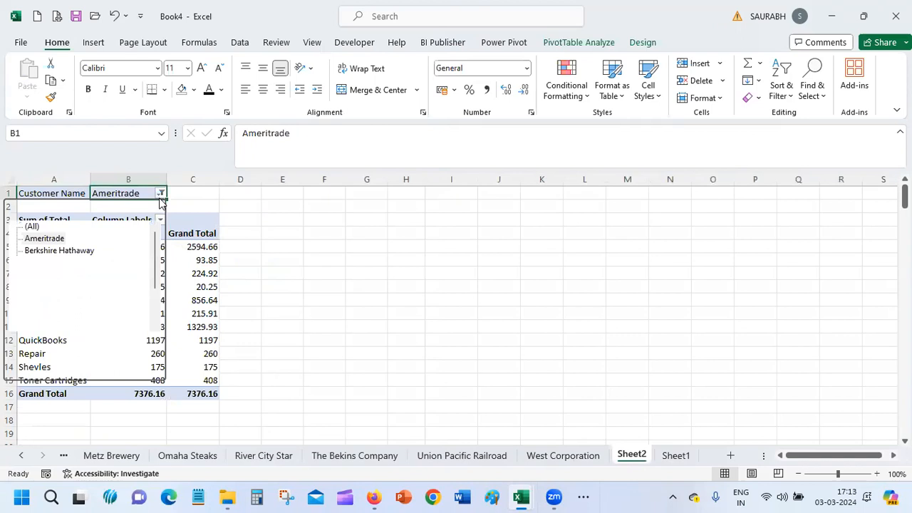
{"action": "left_click", "coordinate": [31, 227]}
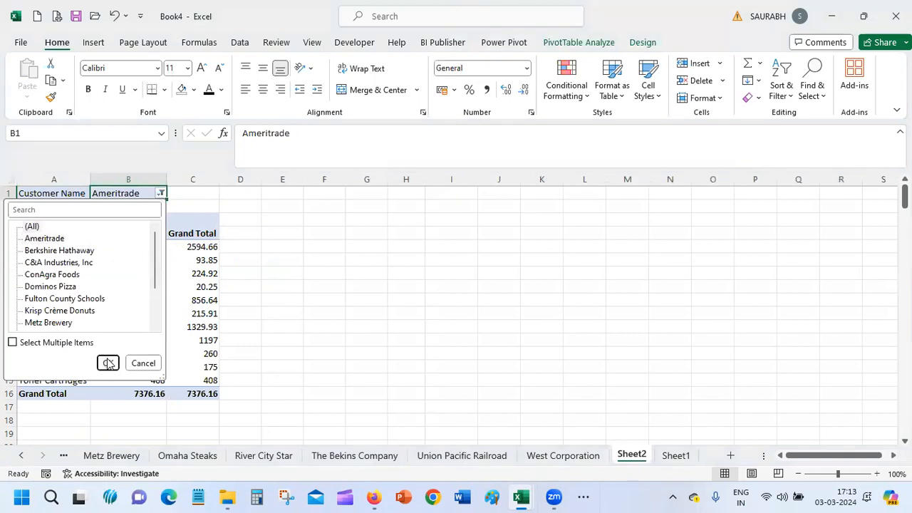
{"action": "left_click", "coordinate": [108, 363]}
Show the PivotTable field list for the Sheet2 pivot table and add the Date field to its rows.
{"action": "left_click", "coordinate": [425, 260]}
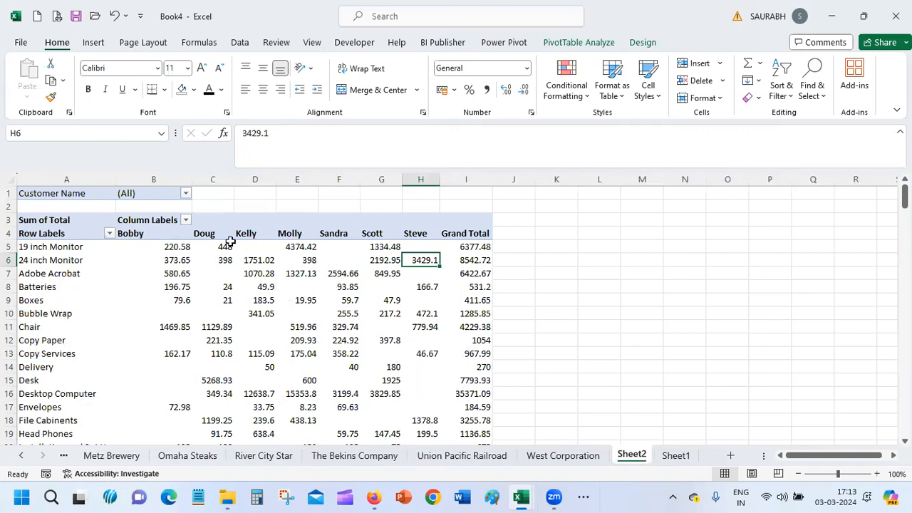
{"action": "left_click", "coordinate": [579, 43]}
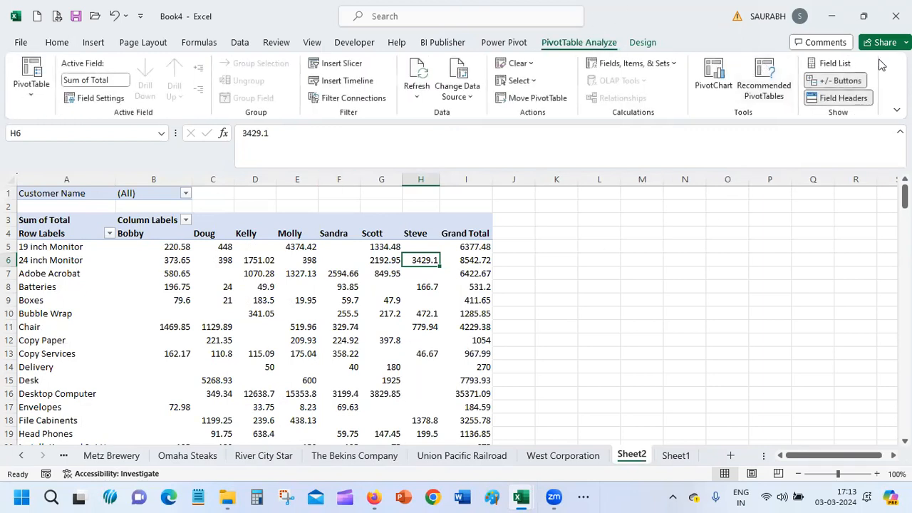
{"action": "left_click", "coordinate": [834, 64]}
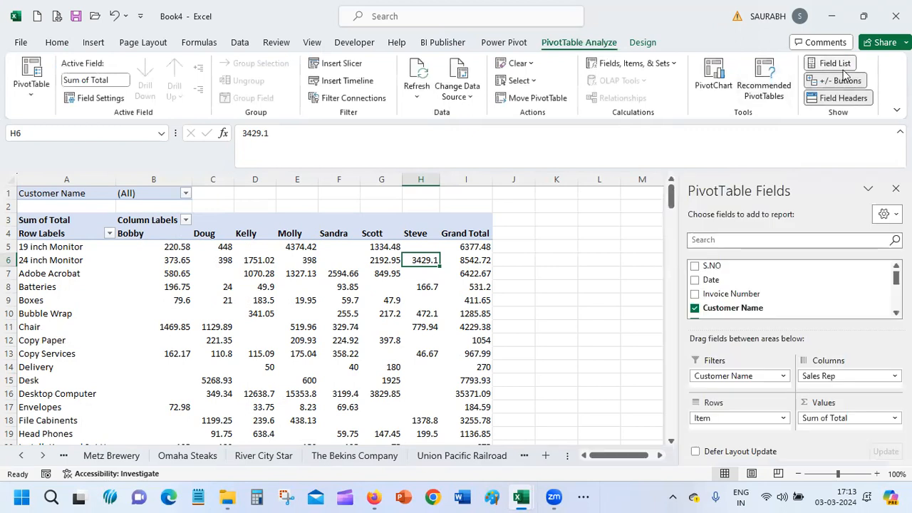
{"action": "left_click", "coordinate": [695, 281]}
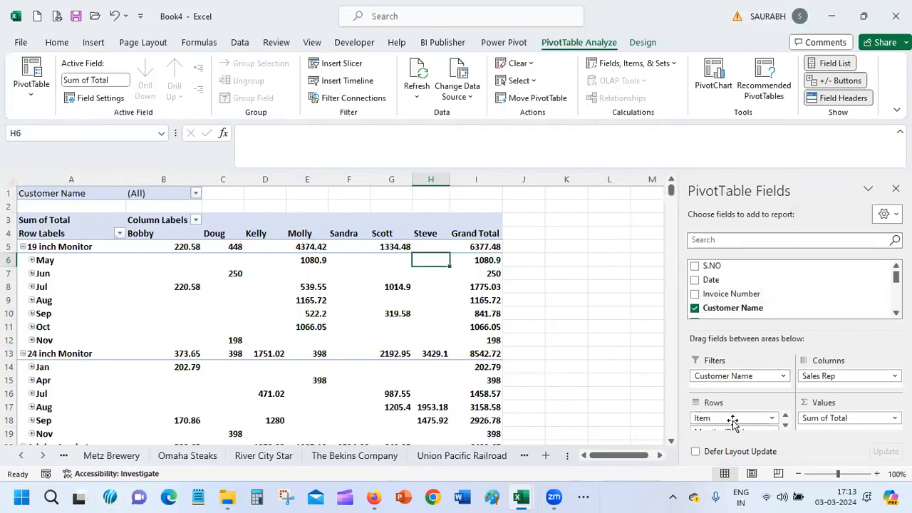
{"action": "right_click", "coordinate": [79, 261]}
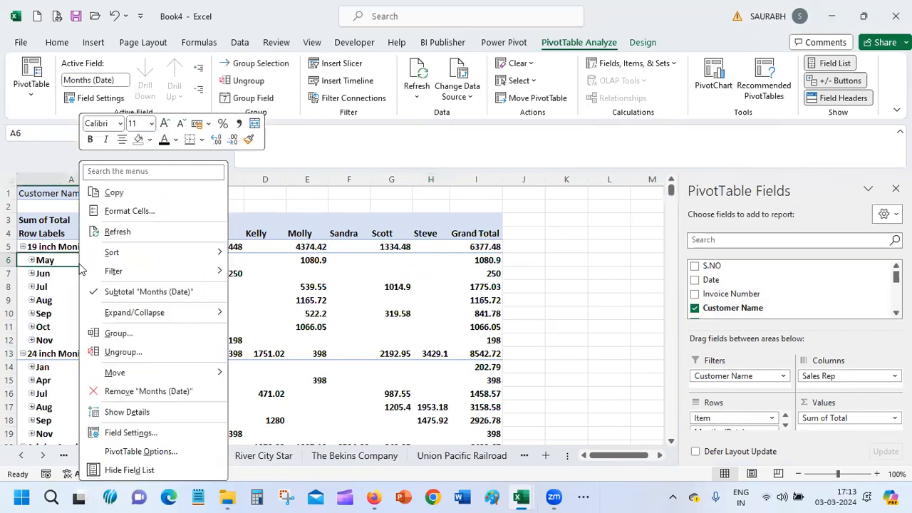
{"action": "key", "text": "Escape"}
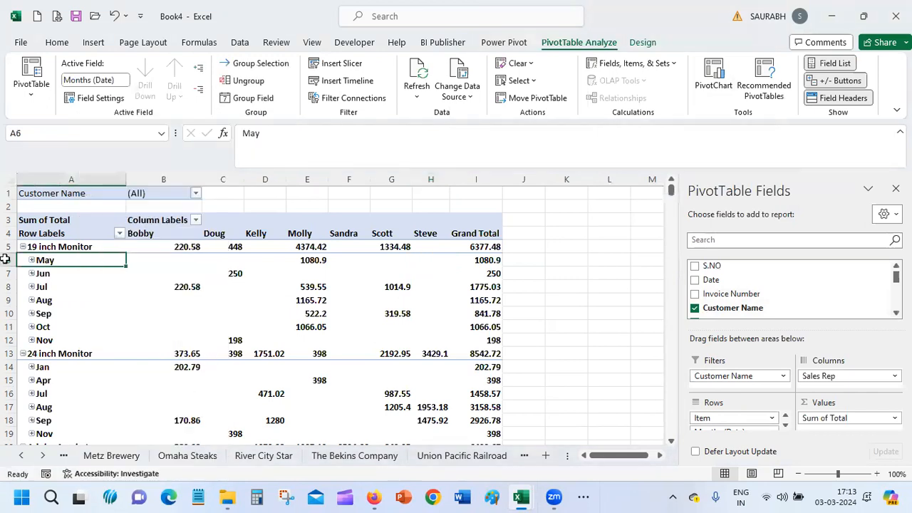
Ungroup the dates in the pivot table rows, and regroup them by months, quarters and years.
{"action": "key", "text": "alt+shift+Left"}
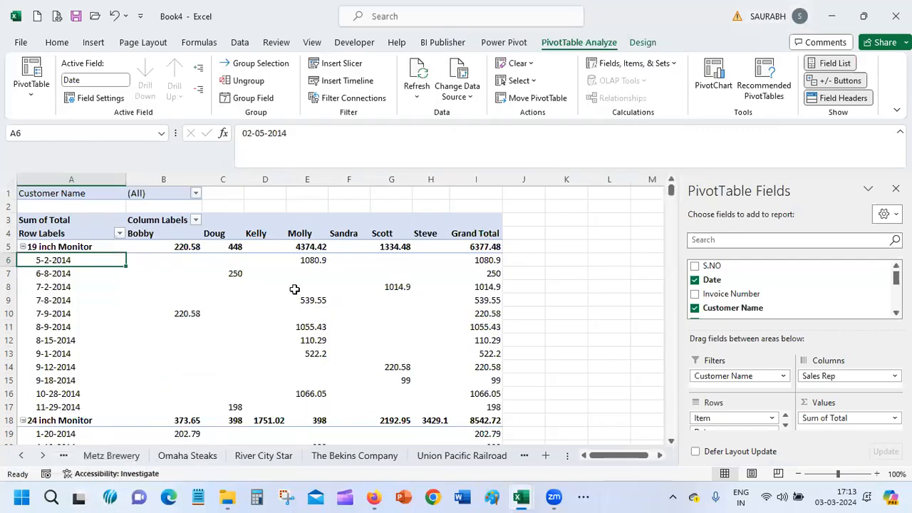
{"action": "mouse_move", "coordinate": [294, 290]}
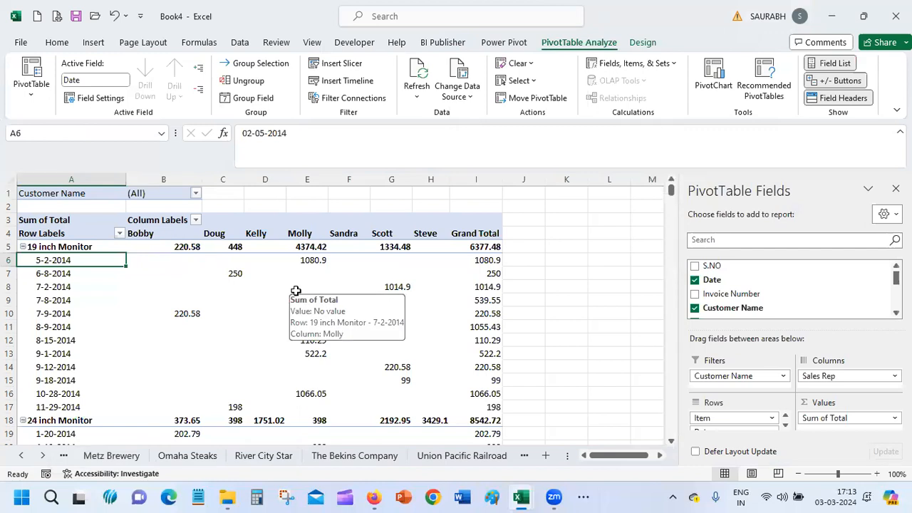
{"action": "right_click", "coordinate": [72, 261]}
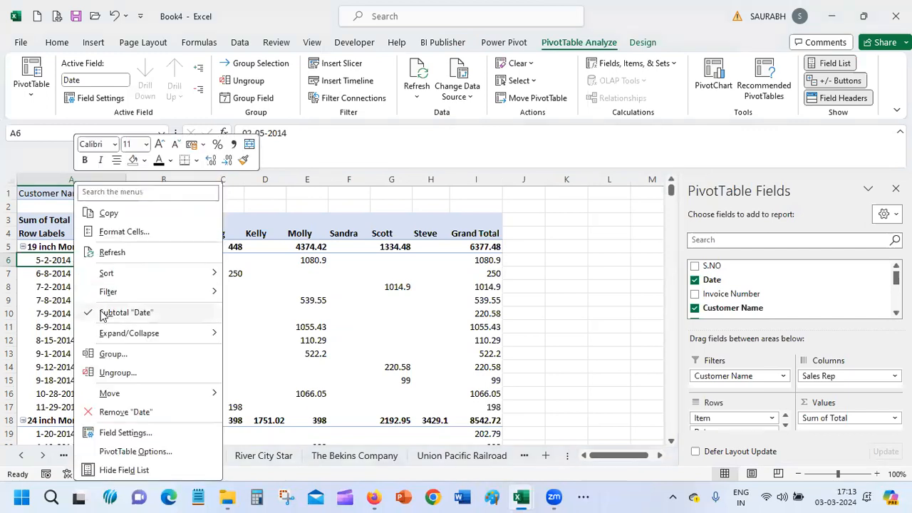
{"action": "left_click", "coordinate": [126, 359]}
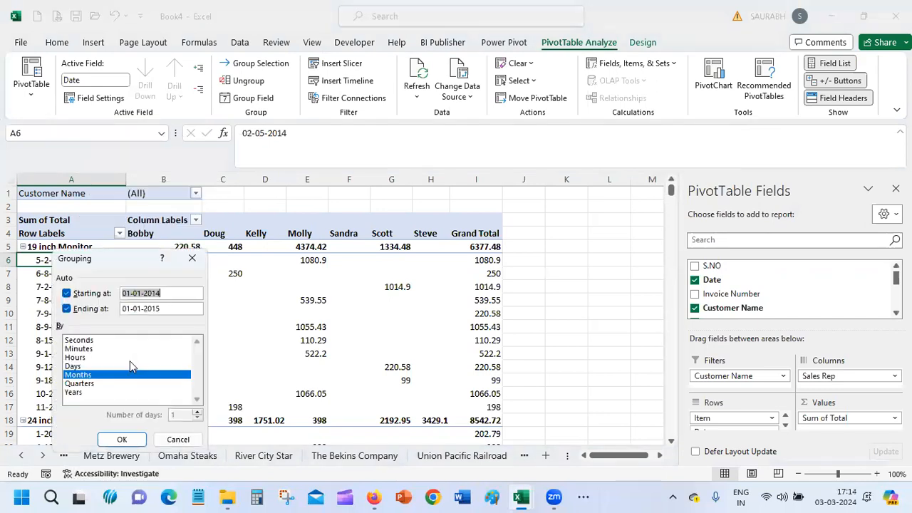
{"action": "left_click_drag", "start_coordinate": [132, 258], "coordinate": [507, 81]}
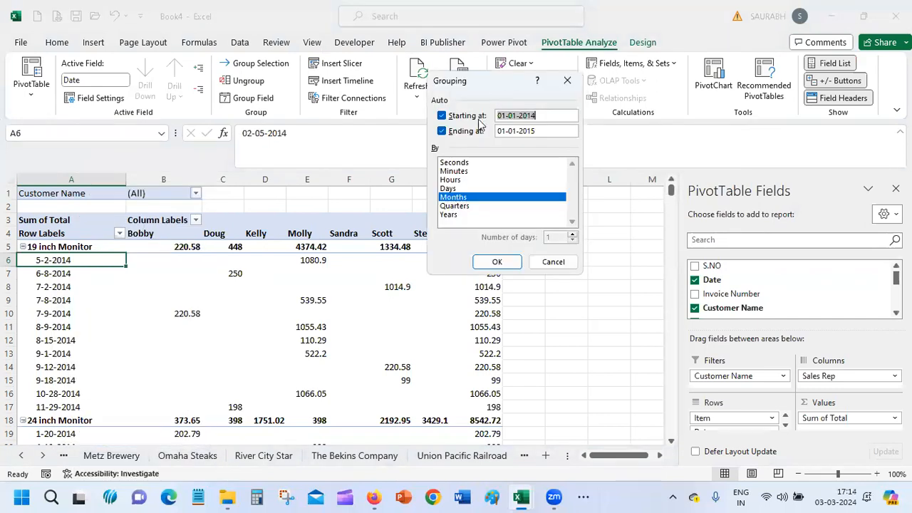
{"action": "left_click", "coordinate": [456, 205]}
{"action": "left_click", "coordinate": [451, 215]}
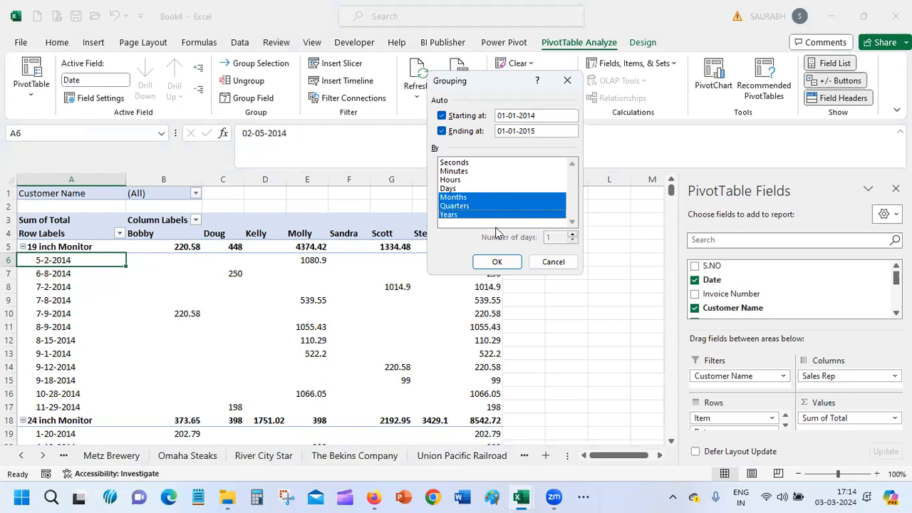
{"action": "left_click", "coordinate": [497, 261]}
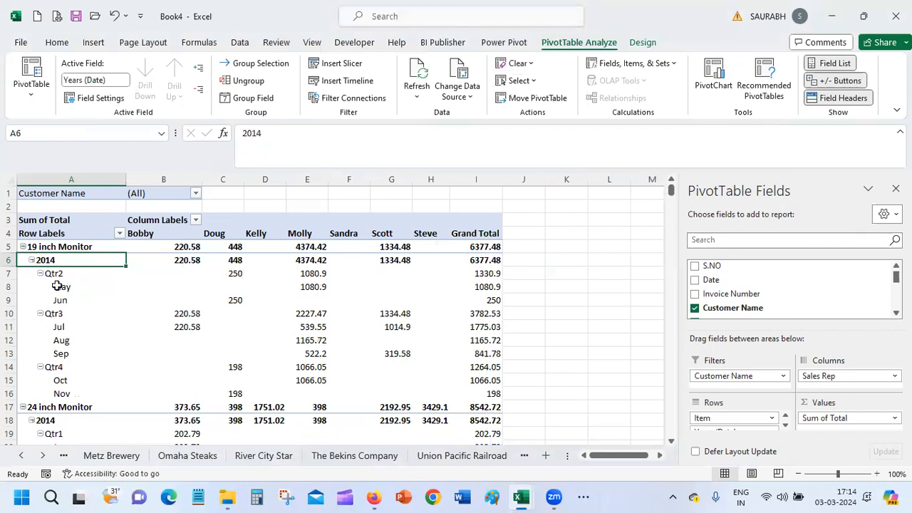
Collapse Qtr2, Qtr3 and Qtr4 under 2014 of the 19 inch Monitor item, and hide the PivotTable field list.
{"action": "left_click", "coordinate": [40, 275]}
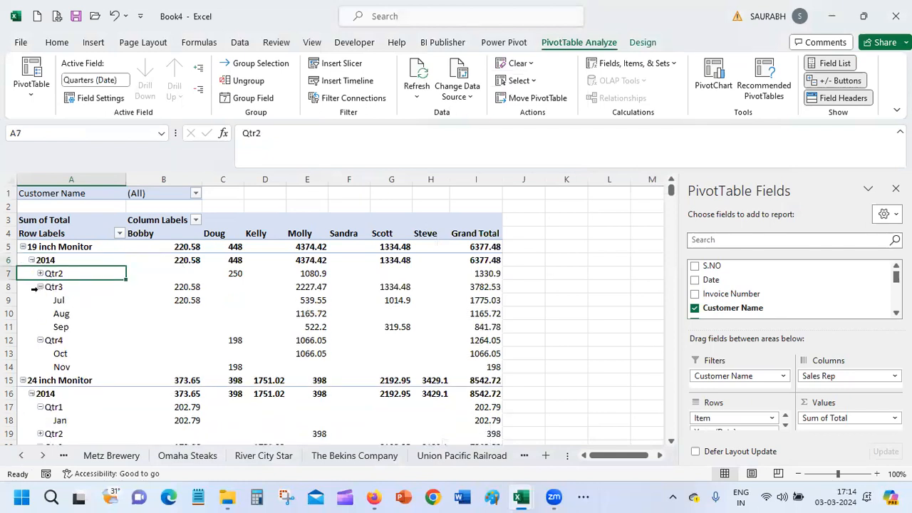
{"action": "left_click", "coordinate": [40, 287]}
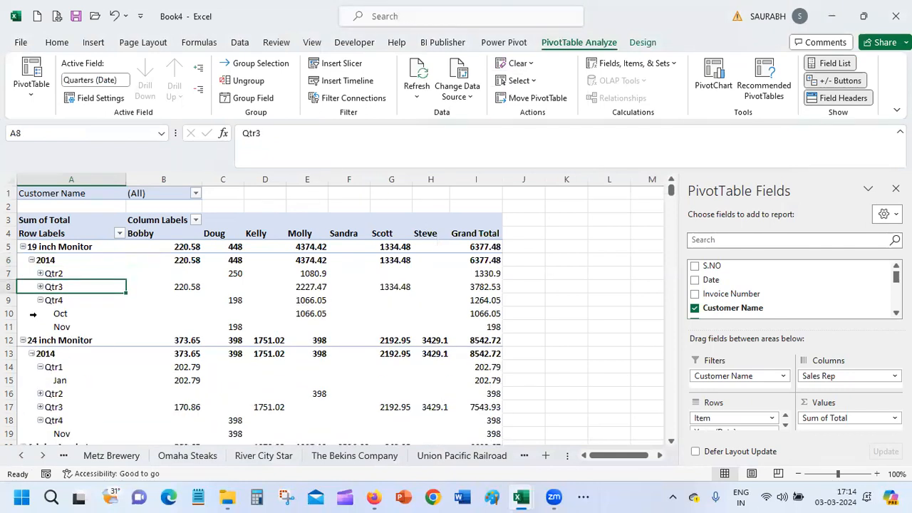
{"action": "left_click", "coordinate": [40, 300]}
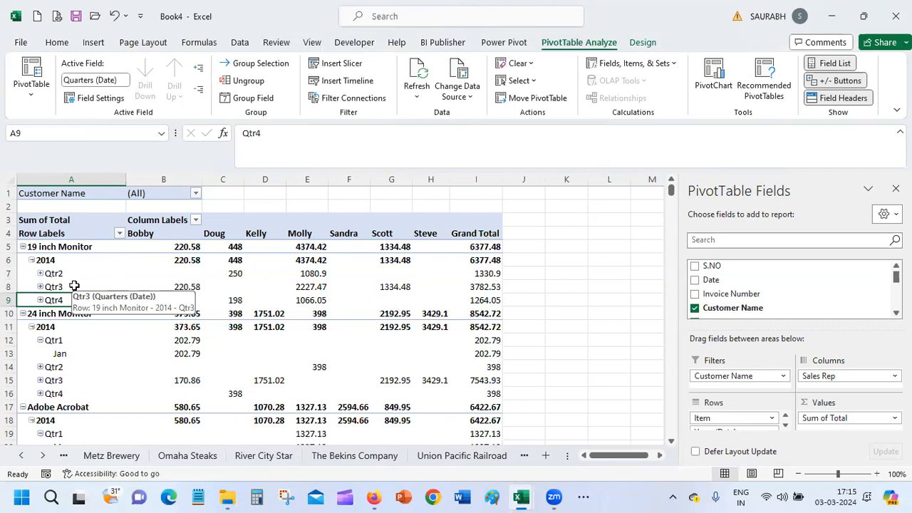
{"action": "left_click", "coordinate": [896, 189]}
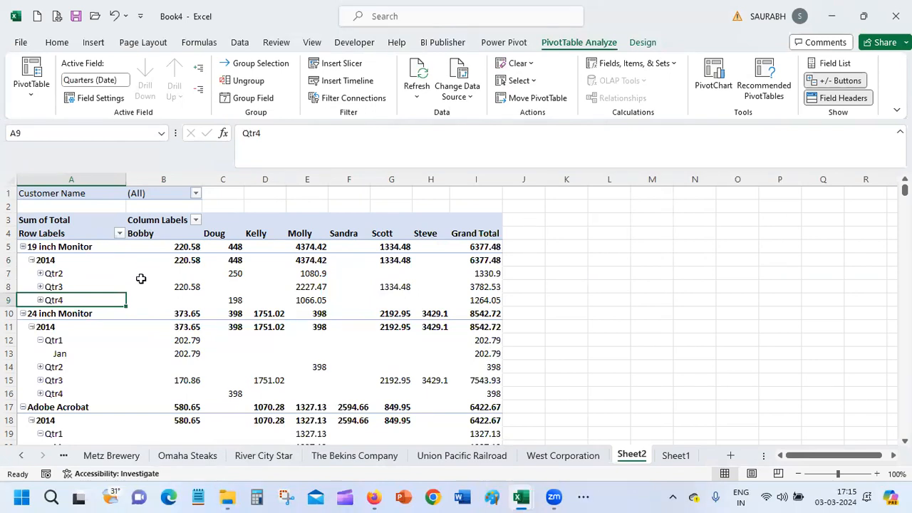
Ungroup the year, quarter and month levels in the rows back to individual dates.
{"action": "right_click", "coordinate": [110, 287]}
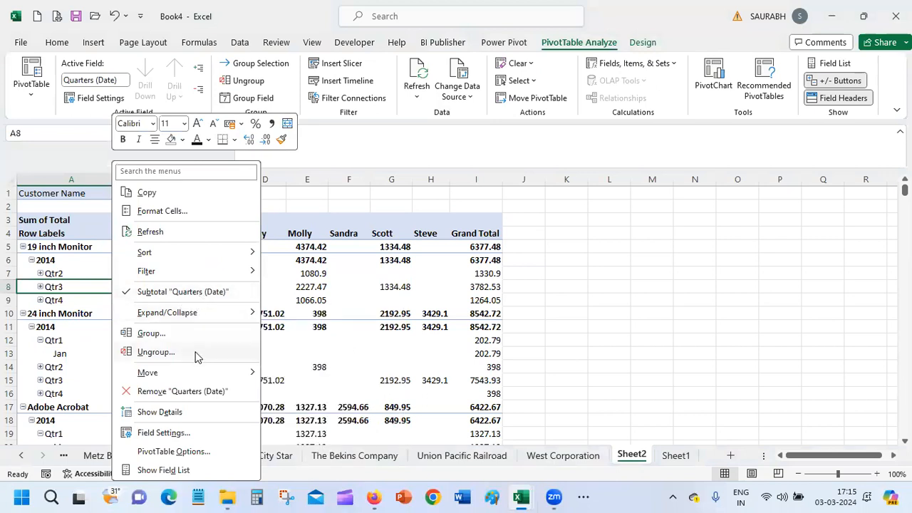
{"action": "key", "text": "Escape"}
{"action": "key", "text": "alt+shift+Left"}
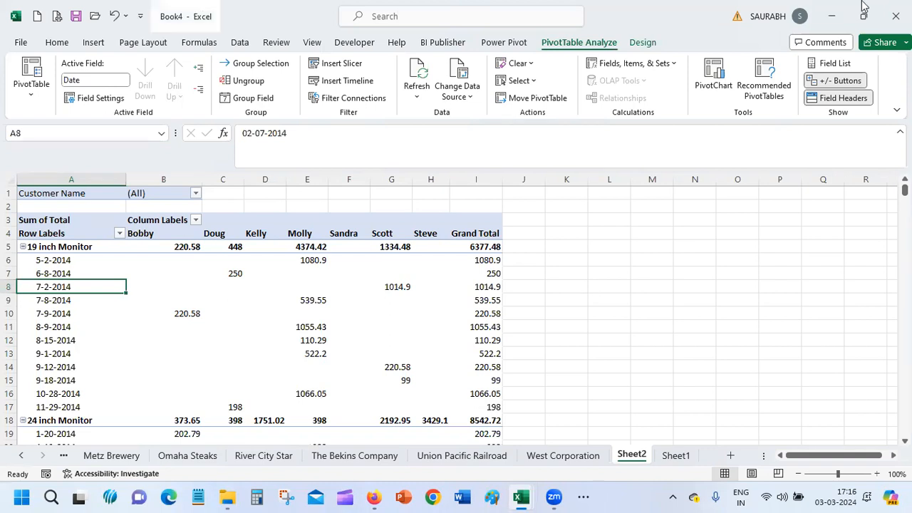
In a new blank workbook, enter the headers Employee Name in A1 and DOB in B1, fitting column A to its text.
{"action": "left_click", "coordinate": [39, 16]}
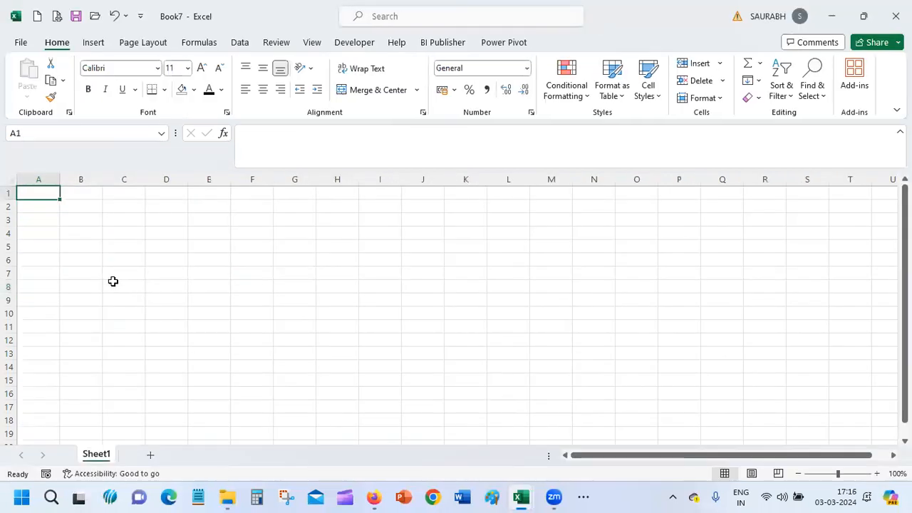
{"action": "type", "text": "Employee BNam"}
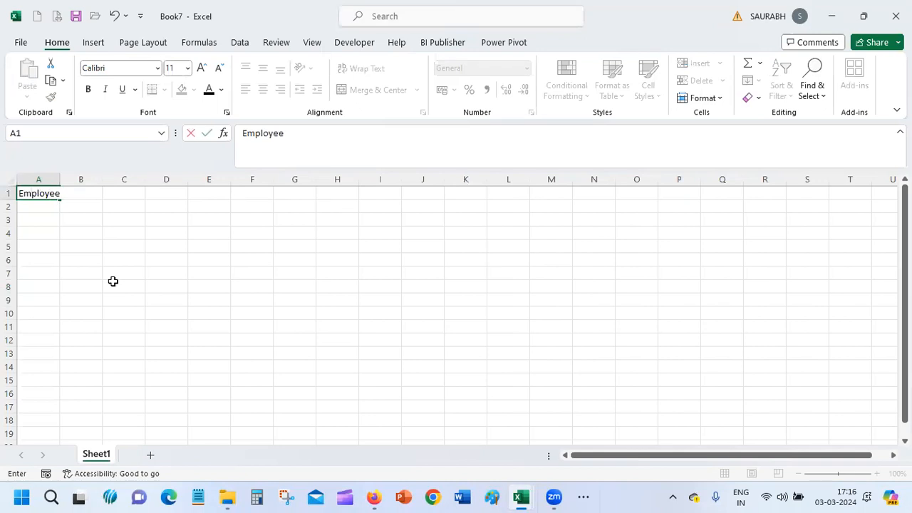
{"action": "key", "text": "BackSpace"}
{"action": "key", "text": "BackSpace"}
{"action": "key", "text": "BackSpace"}
{"action": "key", "text": "BackSpace"}
{"action": "type", "text": "Name"}
{"action": "key", "text": "Return"}
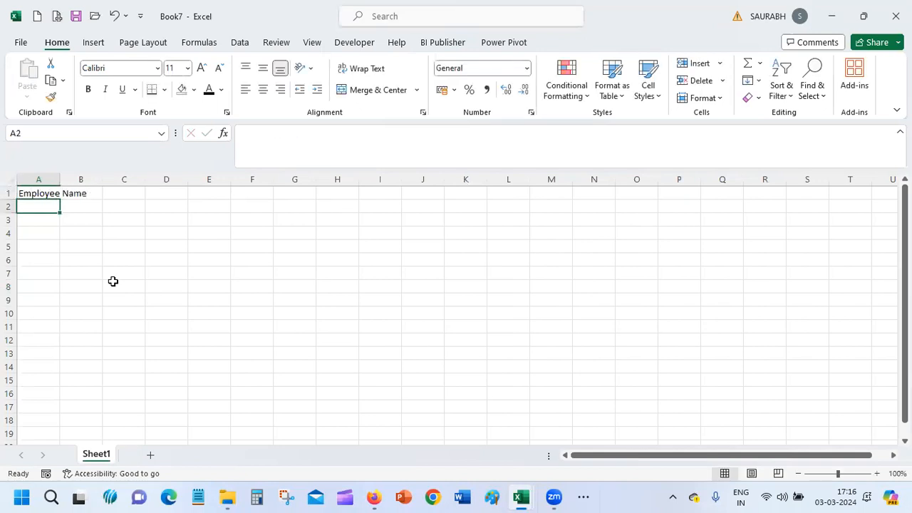
{"action": "double_click", "coordinate": [60, 179]}
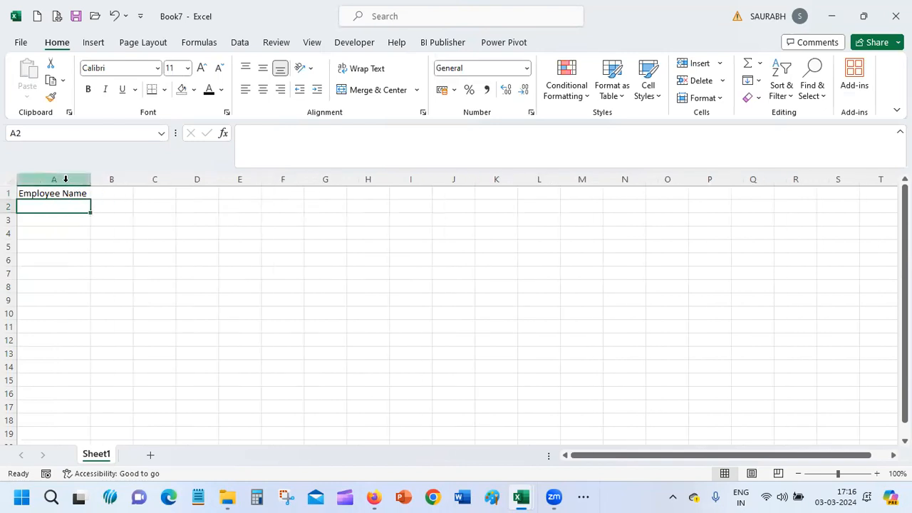
{"action": "left_click", "coordinate": [108, 193]}
{"action": "type", "text": "DOB"}
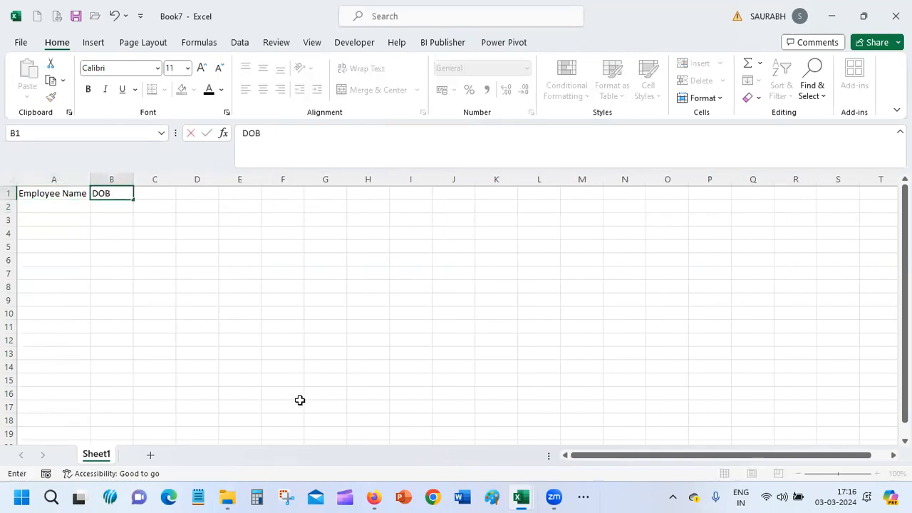
{"action": "key", "text": "Return"}
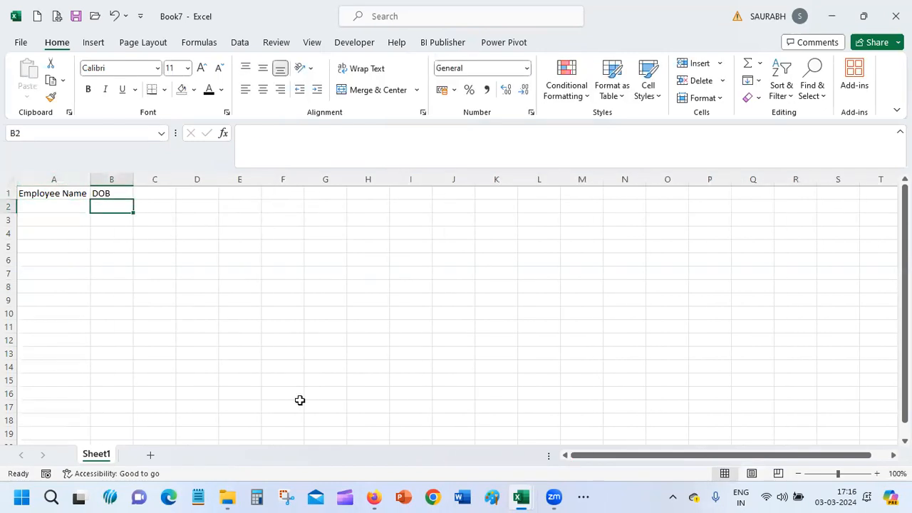
Enter the sample employee entries A1, A2 and A3 in cells A2 to A4.
{"action": "double_click", "coordinate": [56, 205]}
{"action": "type", "text": "!"}
{"action": "key", "text": "BackSpace"}
{"action": "key", "text": "Escape"}
{"action": "type", "text": "A"}
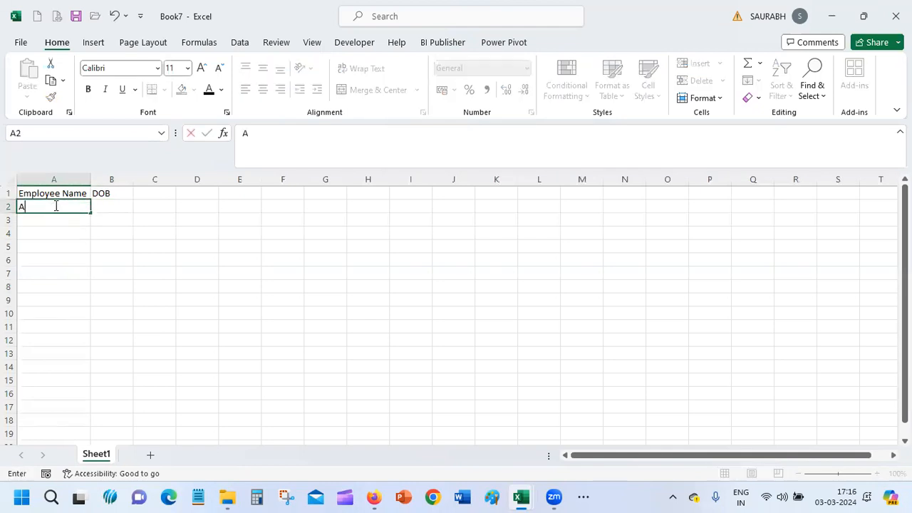
{"action": "type", "text": "1"}
{"action": "key", "text": "Return"}
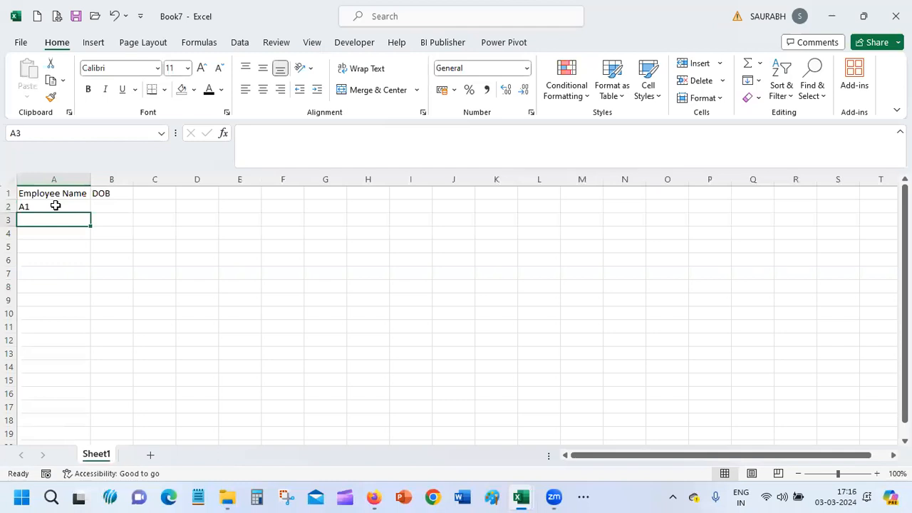
{"action": "type", "text": "A2"}
{"action": "key", "text": "Return"}
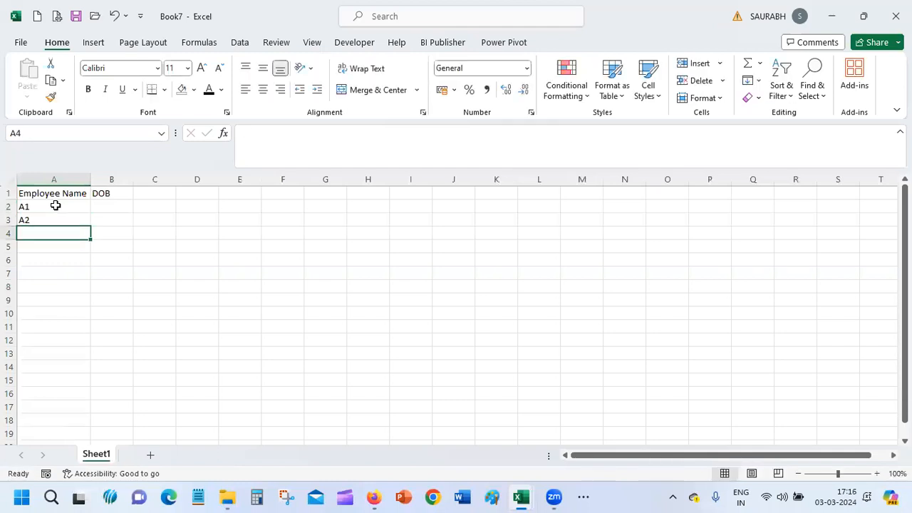
{"action": "type", "text": "A3"}
{"action": "key", "text": "Return"}
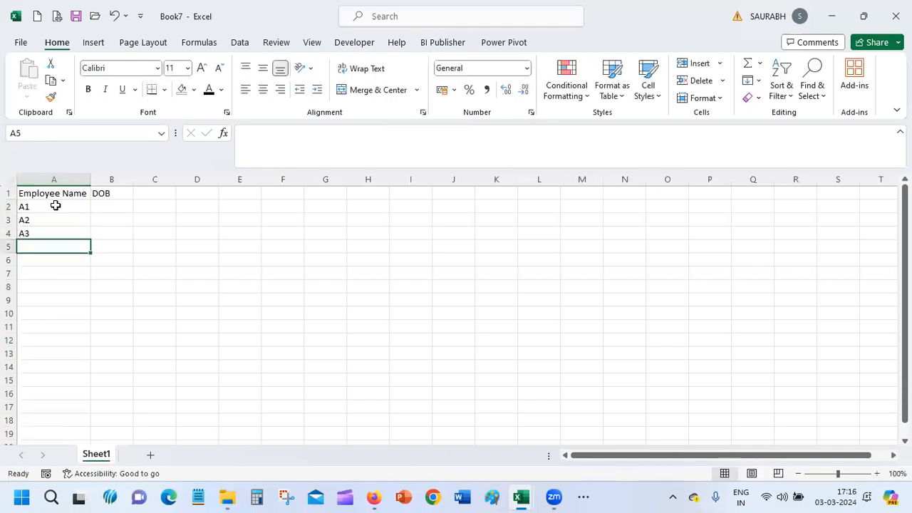
Extend the A1 to A3 series down column A to A432 in row 433.
{"action": "left_click", "coordinate": [70, 211]}
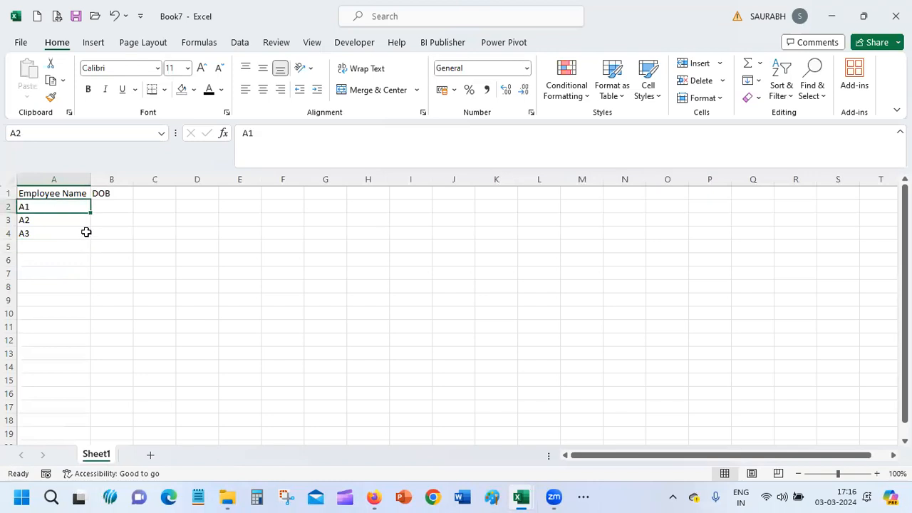
{"action": "left_click", "coordinate": [86, 230], "text": "shift"}
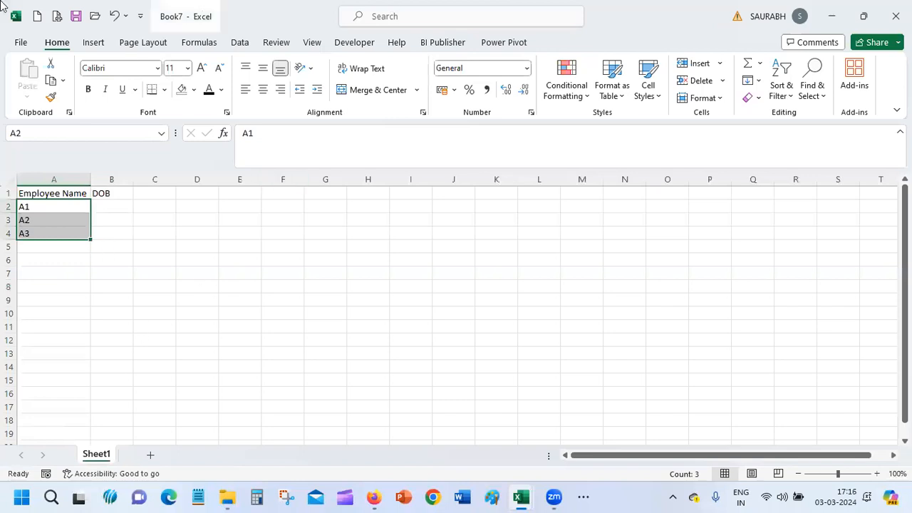
{"action": "left_click_drag", "start_coordinate": [90, 240], "coordinate": [85, 463]}
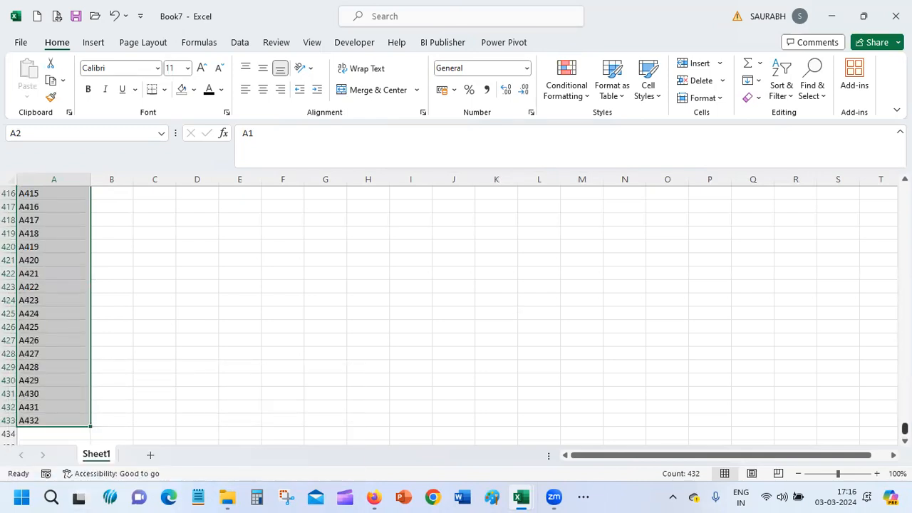
Enter the first employee's date of birth in B2 in day-month-year form.
{"action": "left_click_drag", "start_coordinate": [906, 430], "coordinate": [905, 186]}
{"action": "left_click", "coordinate": [111, 207]}
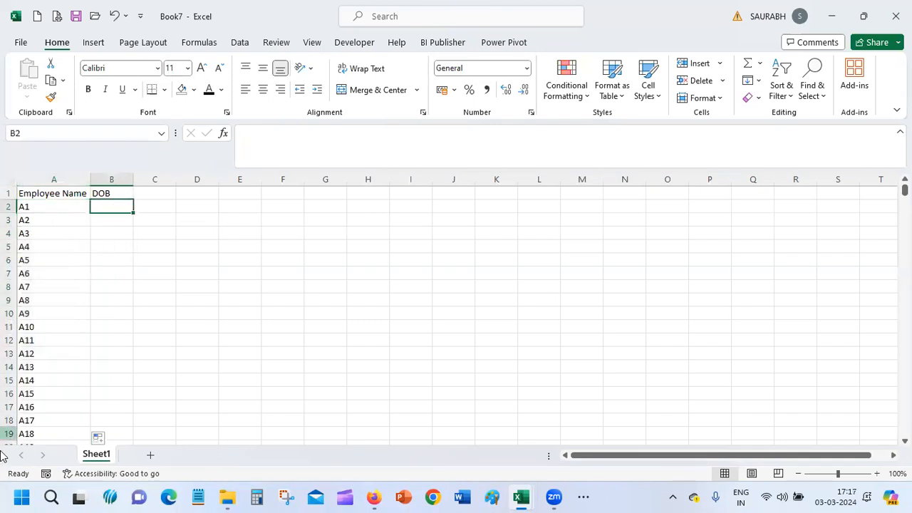
{"action": "type", "text": "01"}
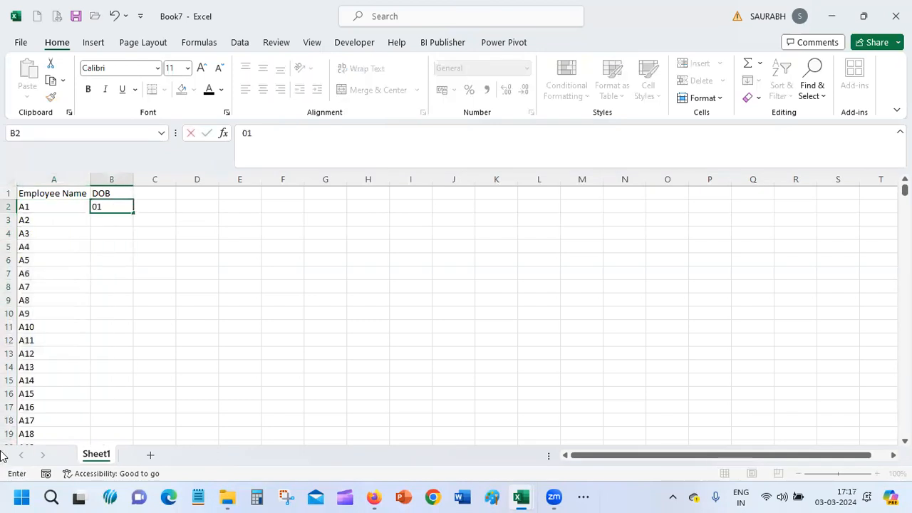
{"action": "type", "text": "-jan-1975"}
{"action": "key", "text": "Return"}
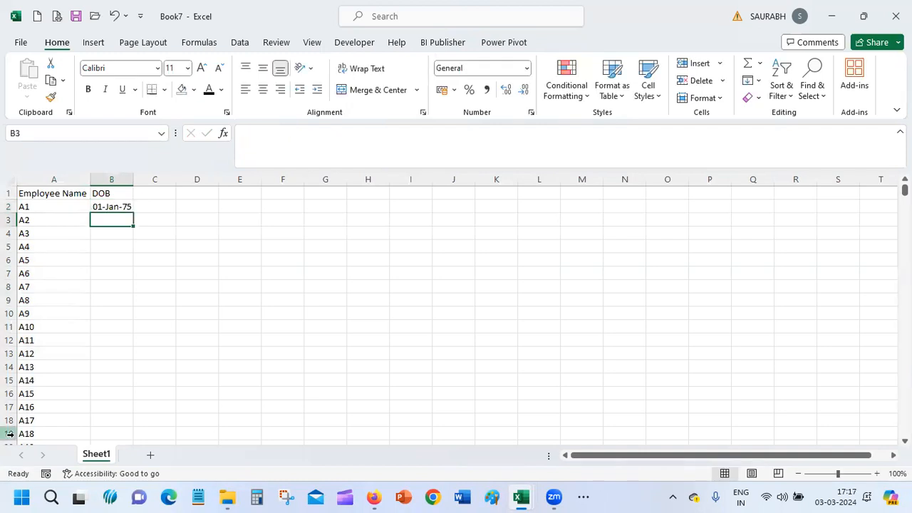
Fill B2:B433 with a date series in columns, day unit and step value 15, and fit column B to its contents.
{"action": "left_click", "coordinate": [99, 204]}
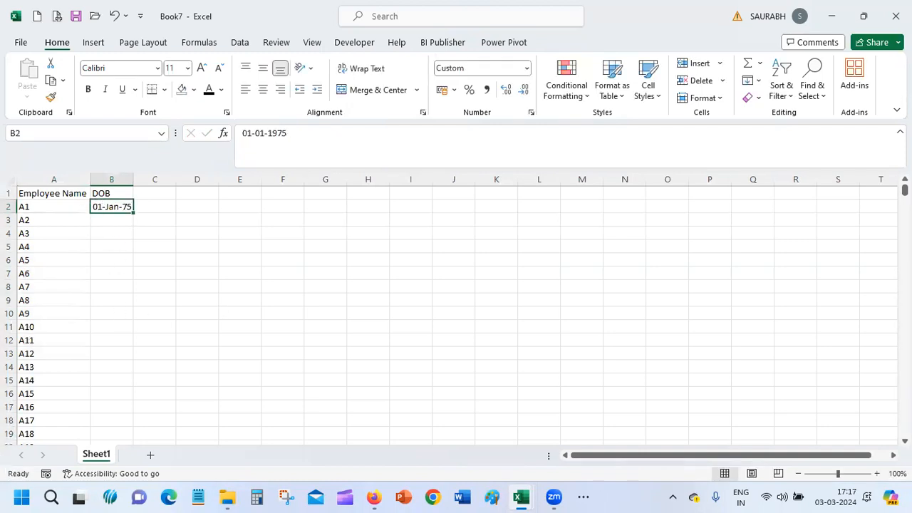
{"action": "scroll", "coordinate": [456, 313], "scroll_direction": "down", "scroll_amount": 20}
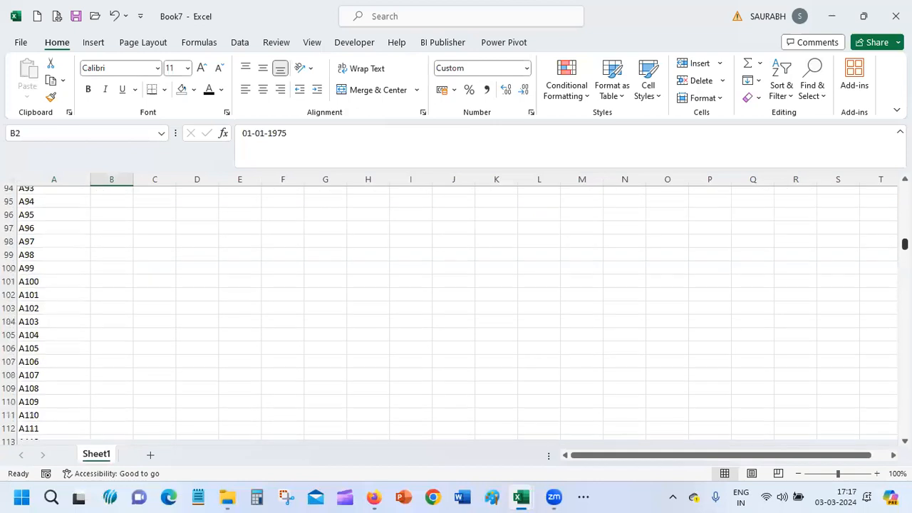
{"action": "scroll", "coordinate": [456, 313], "scroll_direction": "down", "scroll_amount": 20}
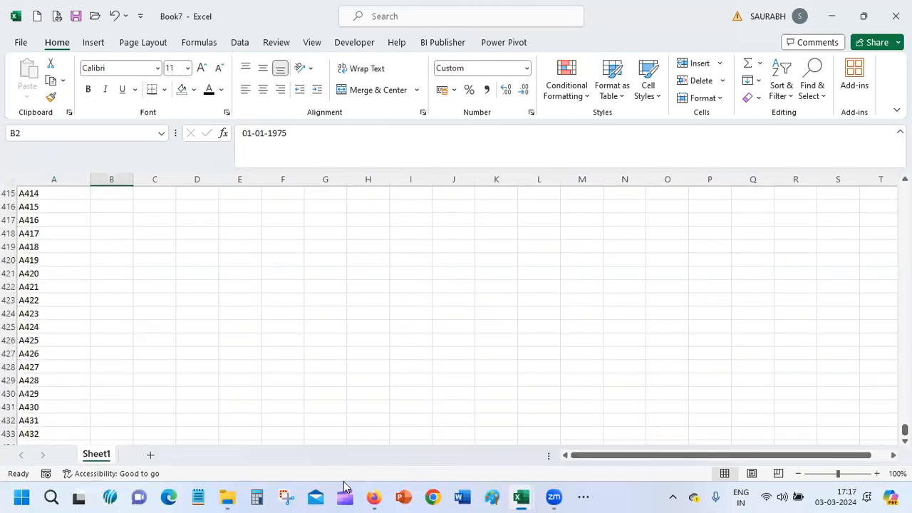
{"action": "left_click", "coordinate": [123, 434], "text": "shift"}
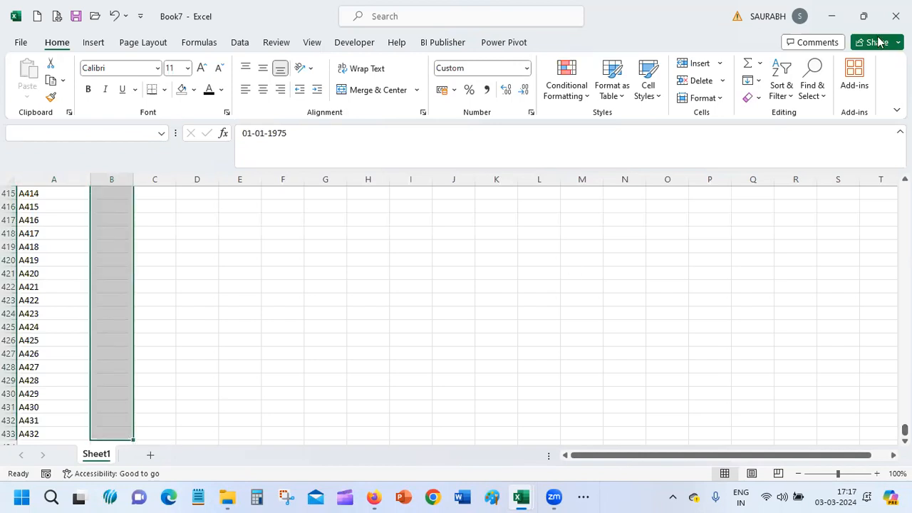
{"action": "left_click", "coordinate": [759, 82]}
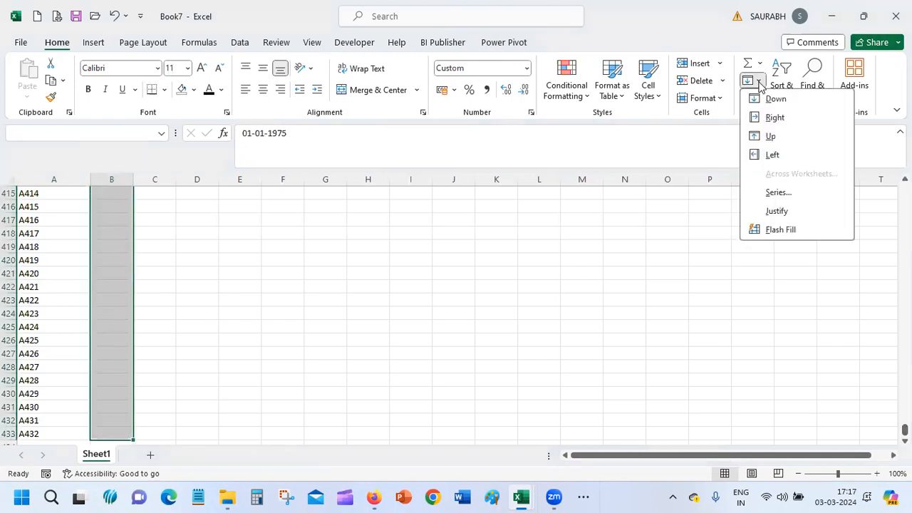
{"action": "left_click", "coordinate": [784, 192]}
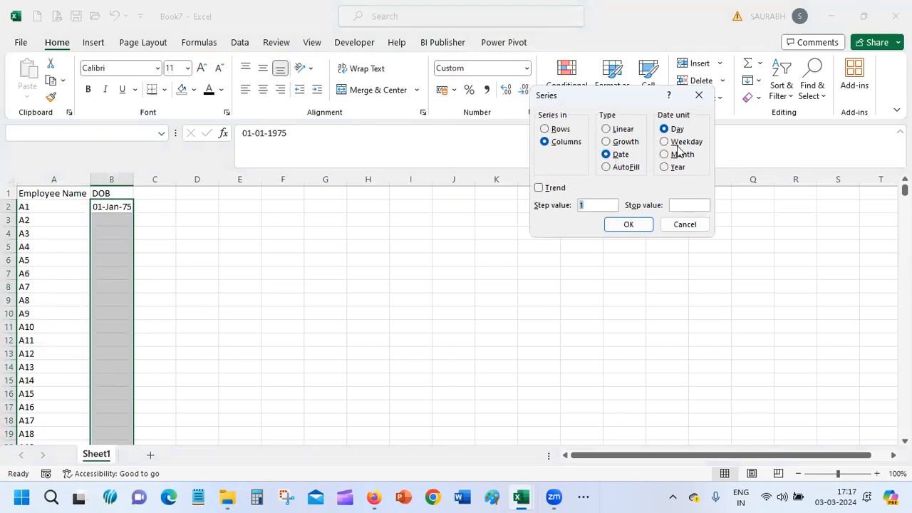
{"action": "left_click", "coordinate": [607, 206]}
{"action": "type", "text": "5"}
{"action": "left_click", "coordinate": [624, 224]}
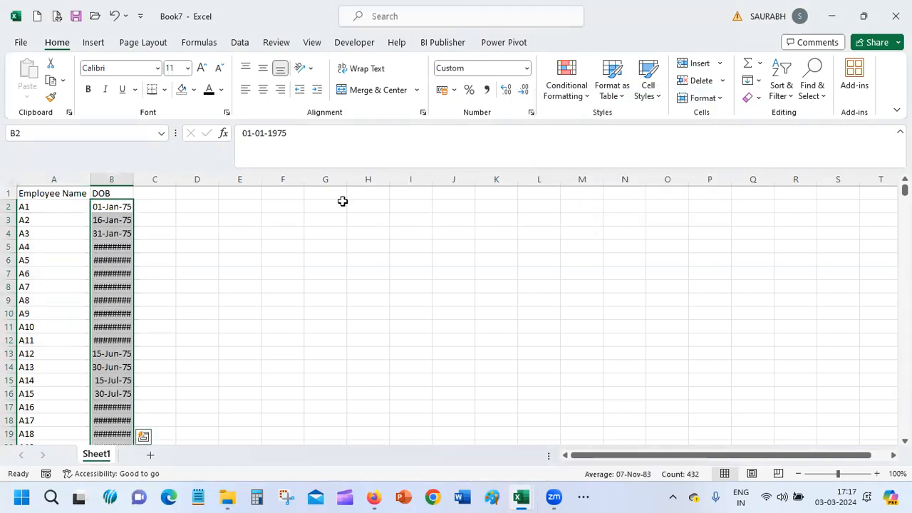
{"action": "double_click", "coordinate": [134, 179]}
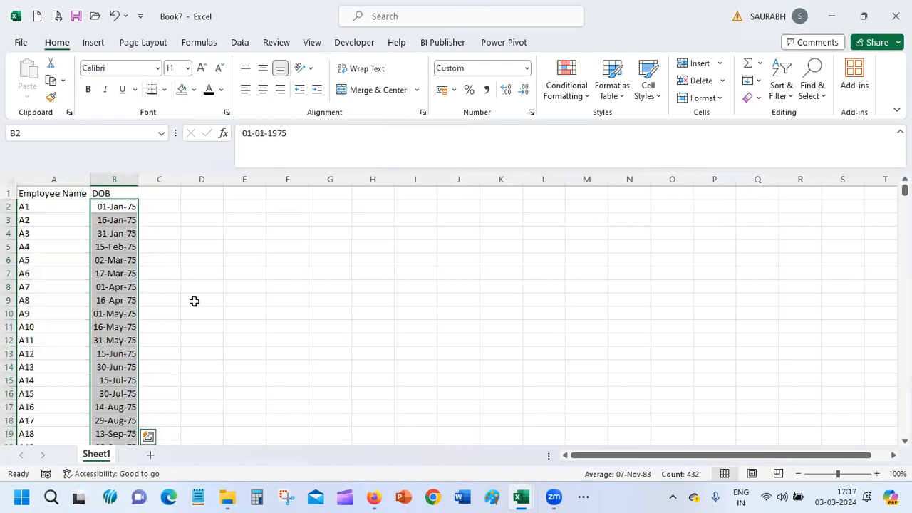
{"action": "mouse_move", "coordinate": [904, 190]}
{"action": "left_mouse_down"}
{"action": "mouse_move", "coordinate": [904, 285]}
{"action": "mouse_move", "coordinate": [905, 189]}
{"action": "left_mouse_up"}
Add the header Age in C1 and write the age formula =(today()-B2)/365.25 in C2.
{"action": "left_click", "coordinate": [148, 193]}
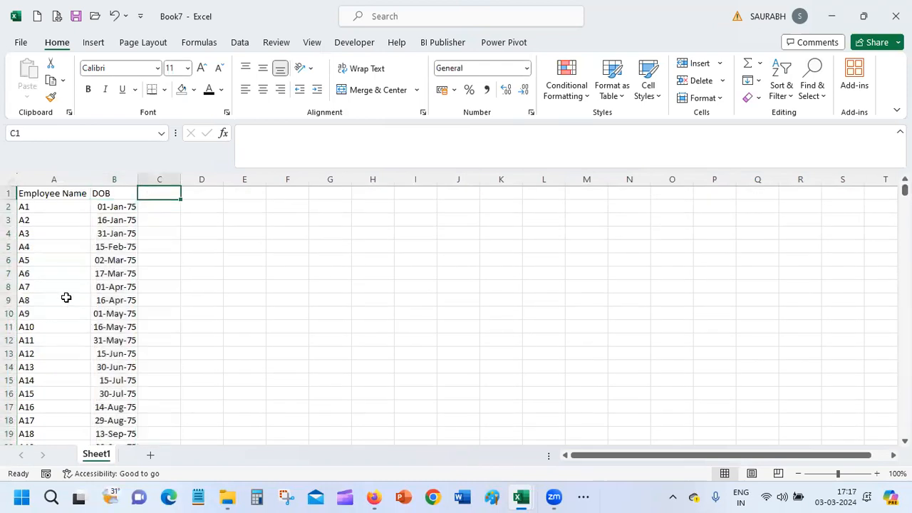
{"action": "type", "text": "Age"}
{"action": "key", "text": "Return"}
{"action": "type", "text": "="}
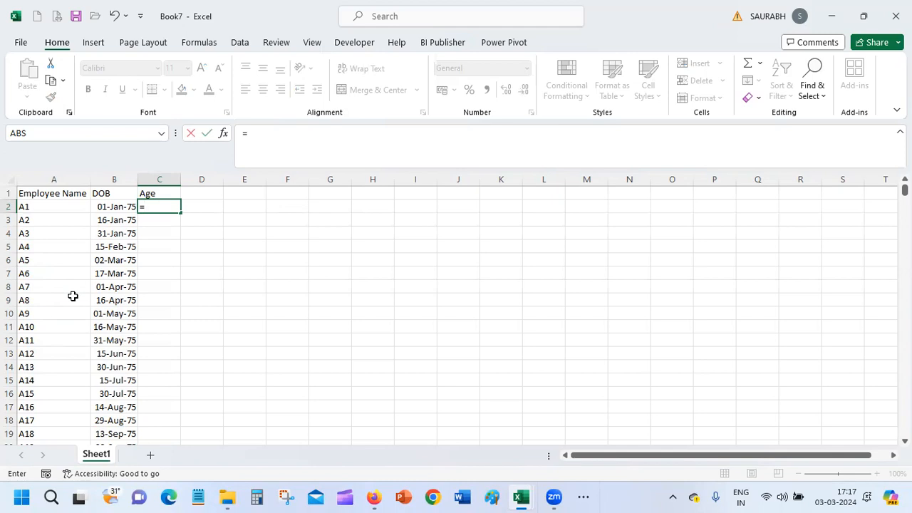
{"action": "type", "text": "toda"}
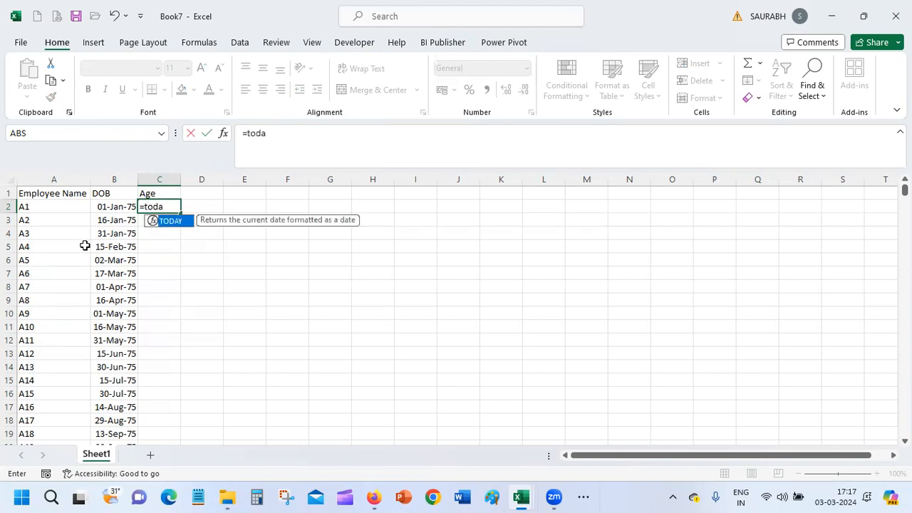
{"action": "type", "text": "y()-"}
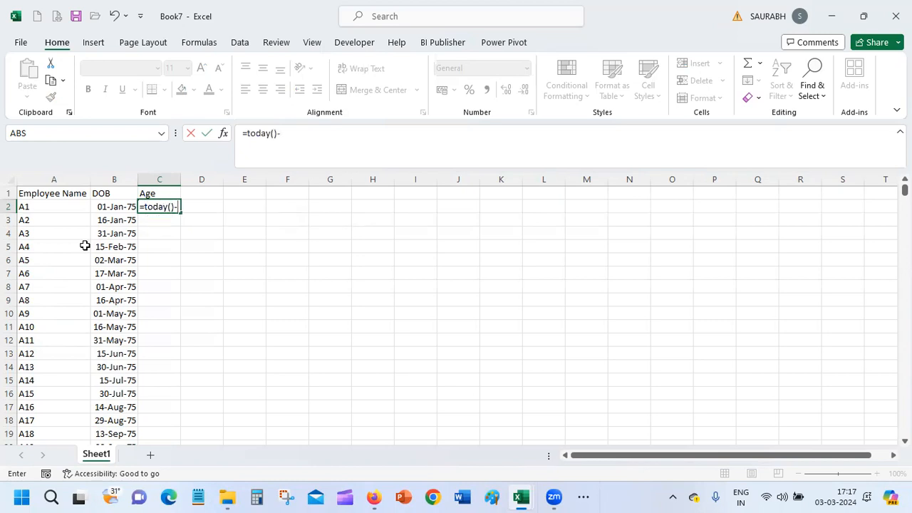
{"action": "left_click", "coordinate": [125, 206]}
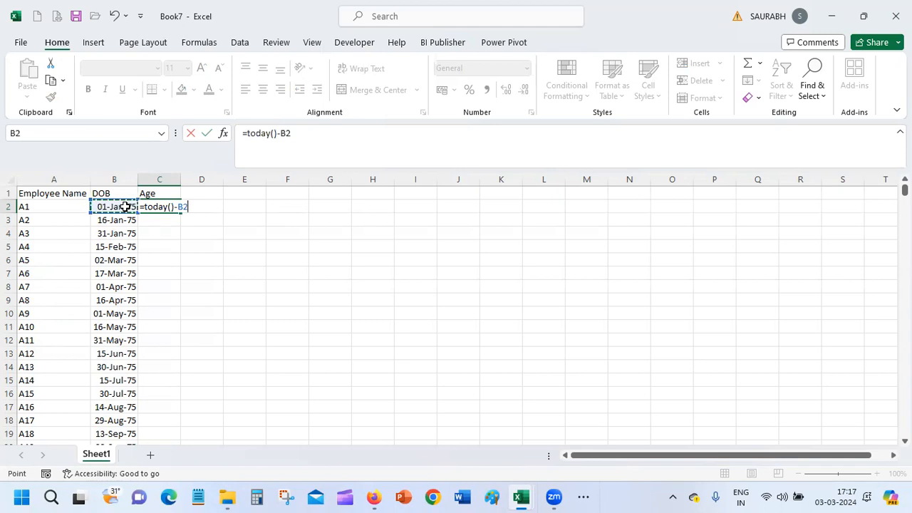
{"action": "type", "text": ")/365.25"}
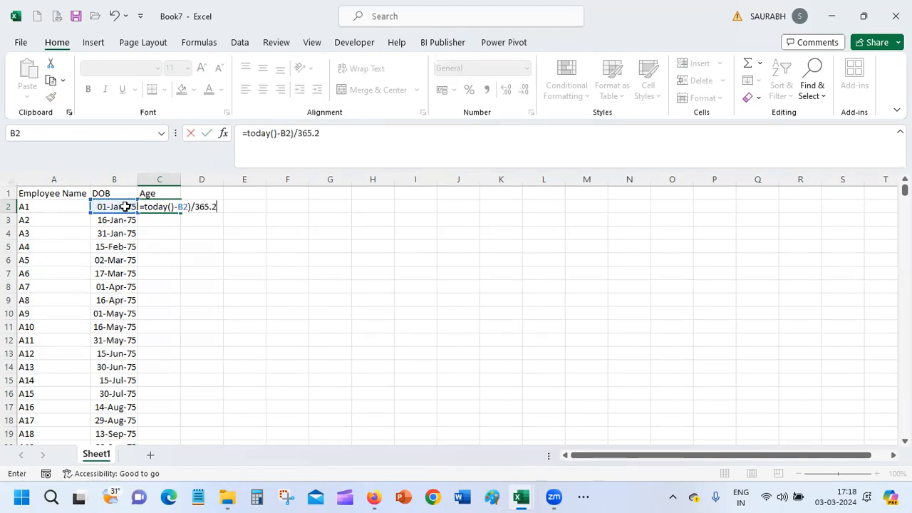
{"action": "left_click", "coordinate": [244, 133]}
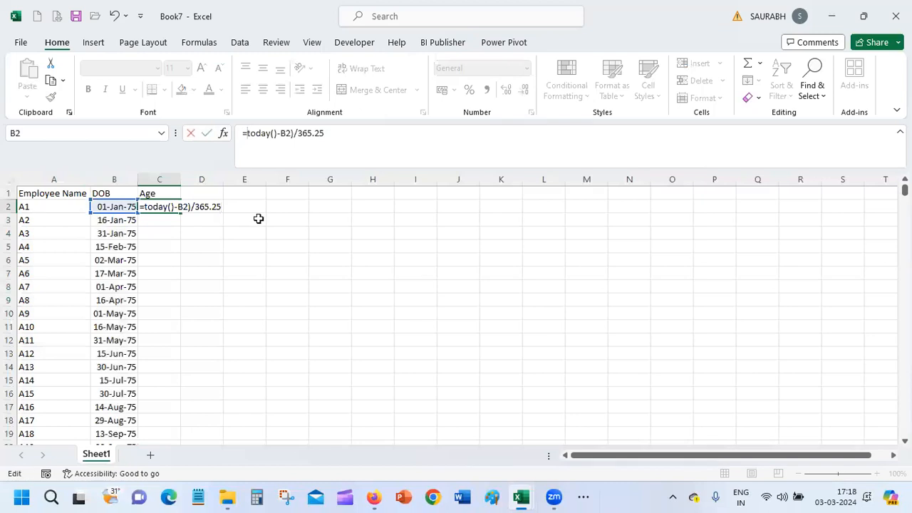
{"action": "type", "text": "("}
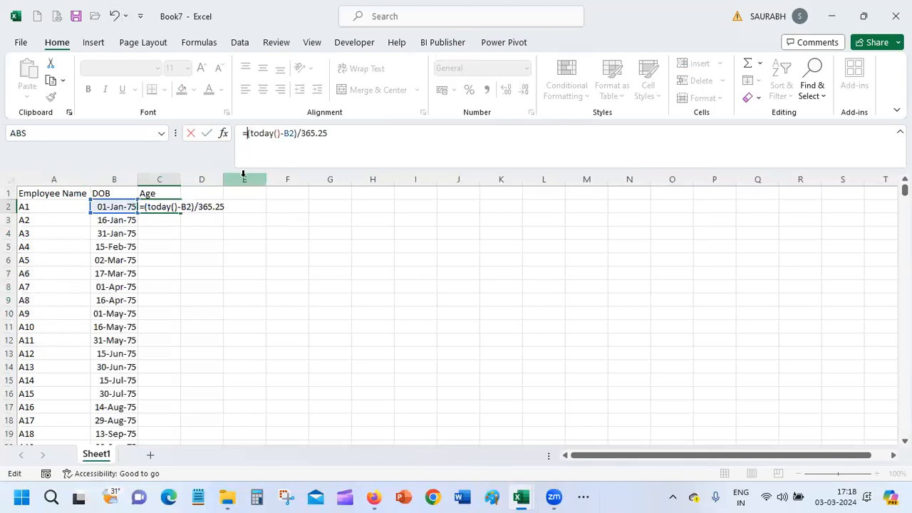
Try to round the age formula in C2 to whole years as =round(today()-B2)/365.25,0).
{"action": "type", "text": "round"}
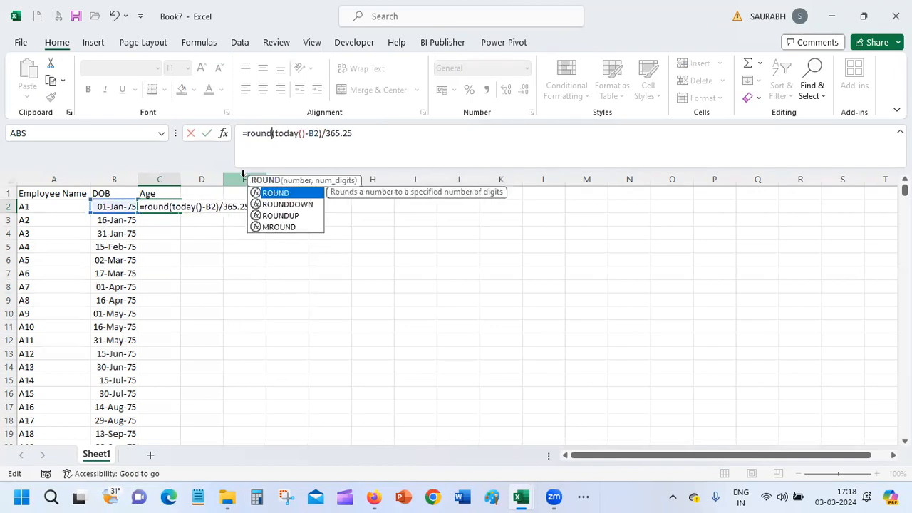
{"action": "left_click", "coordinate": [383, 136]}
{"action": "type", "text": ",0)"}
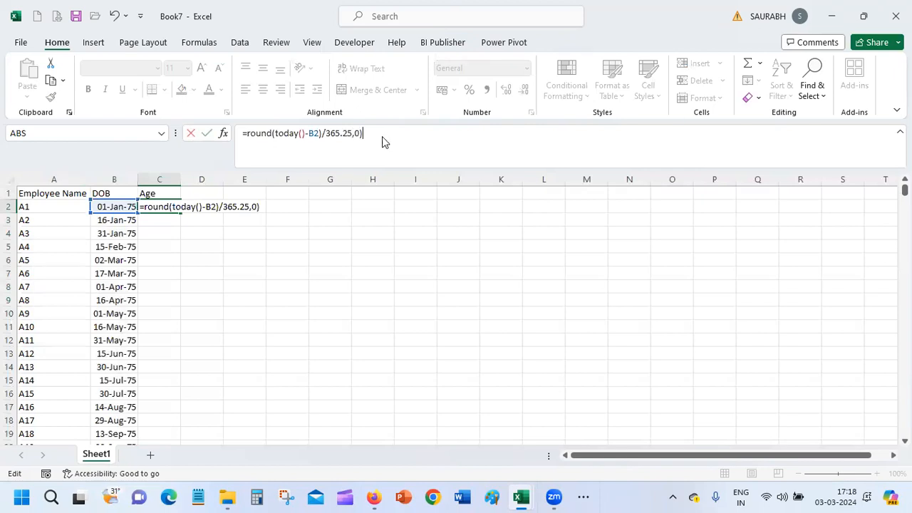
{"action": "key", "text": "Return"}
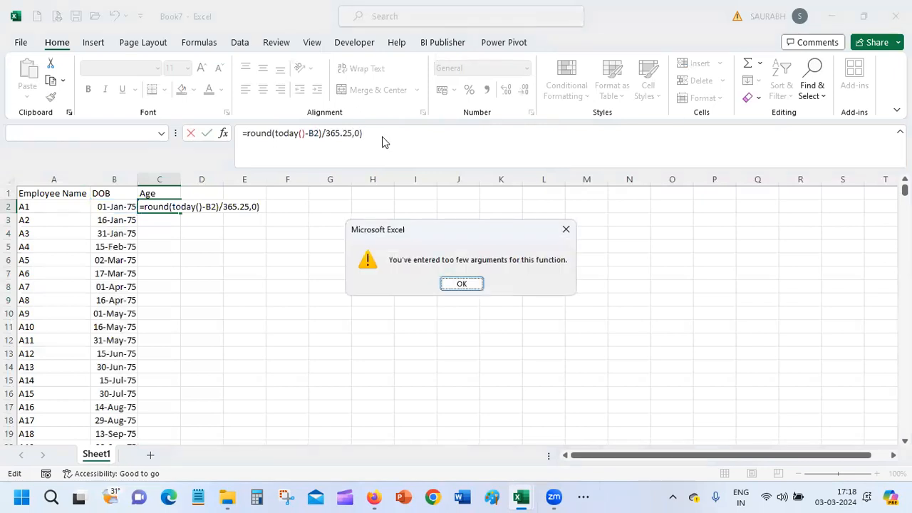
{"action": "left_click", "coordinate": [461, 284]}
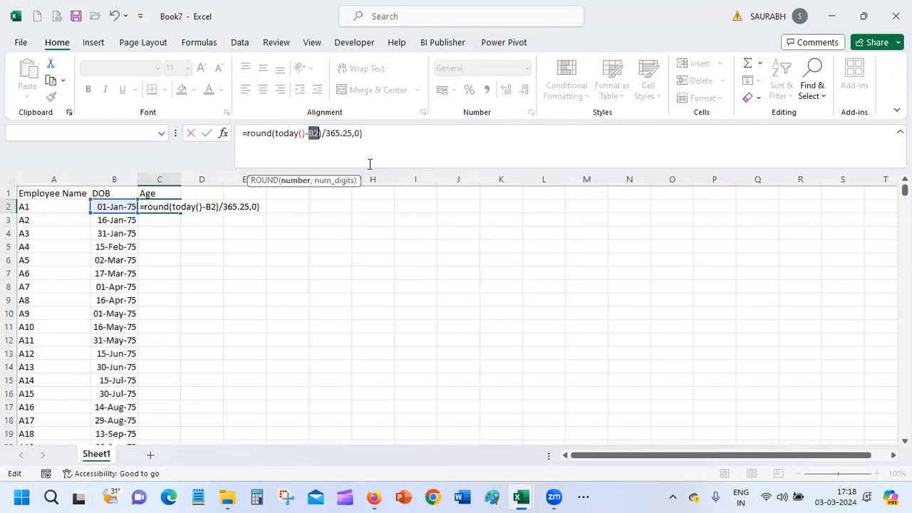
Strip ROUND, its opening bracket and the zero-digits argument from C2's formula and try entering =today()-B2)/365.25.
{"action": "left_click", "coordinate": [318, 135]}
{"action": "key", "text": "BackSpace"}
{"action": "key", "text": "BackSpace"}
{"action": "key", "text": "BackSpace"}
{"action": "key", "text": "BackSpace"}
{"action": "key", "text": "BackSpace"}
{"action": "key", "text": "BackSpace"}
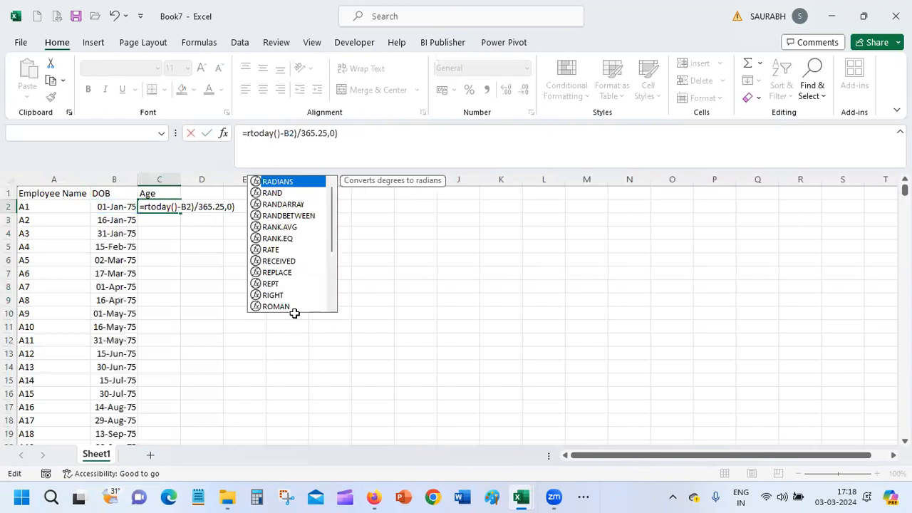
{"action": "left_click", "coordinate": [360, 143]}
{"action": "type", "text": "\\\\"}
{"action": "key", "text": "BackSpace"}
{"action": "key", "text": "BackSpace"}
{"action": "key", "text": "BackSpace"}
{"action": "key", "text": "BackSpace"}
{"action": "key", "text": "BackSpace"}
{"action": "key", "text": "BackSpace"}
{"action": "key", "text": "Return"}
{"action": "key", "text": "Return"}
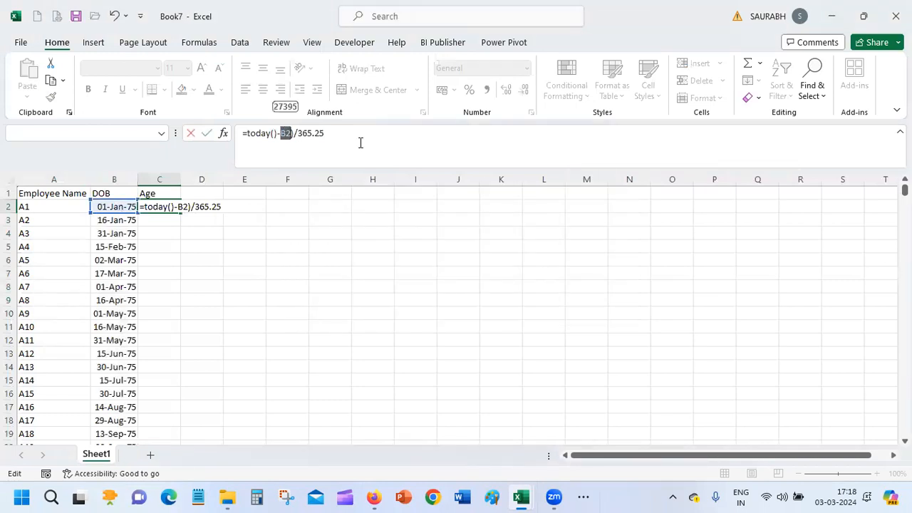
Try the C2 age formula with the reference changed to B1, and try entering it again with B2.
{"action": "left_click", "coordinate": [285, 133]}
{"action": "key", "text": "Delete"}
{"action": "type", "text": "1"}
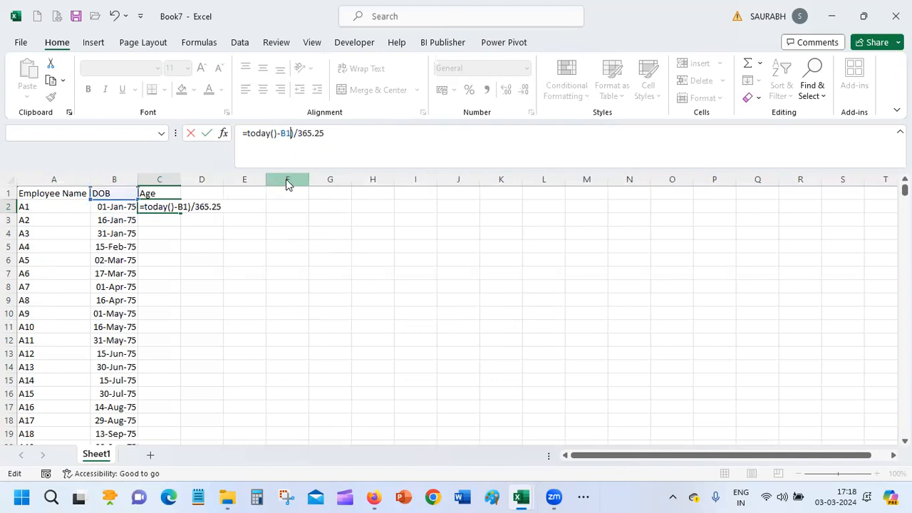
{"action": "key", "text": "Return"}
{"action": "key", "text": "Return"}
{"action": "type", "text": "B2"}
{"action": "key", "text": "Return"}
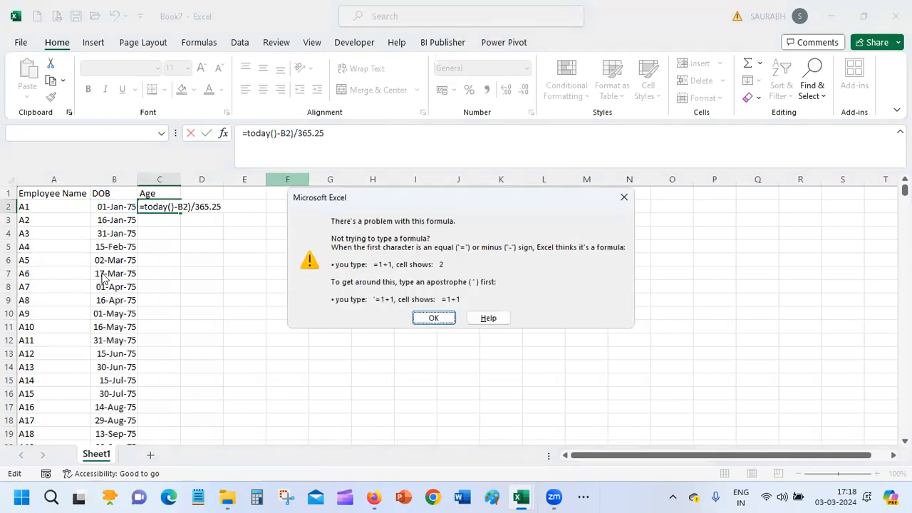
{"action": "left_click", "coordinate": [436, 319]}
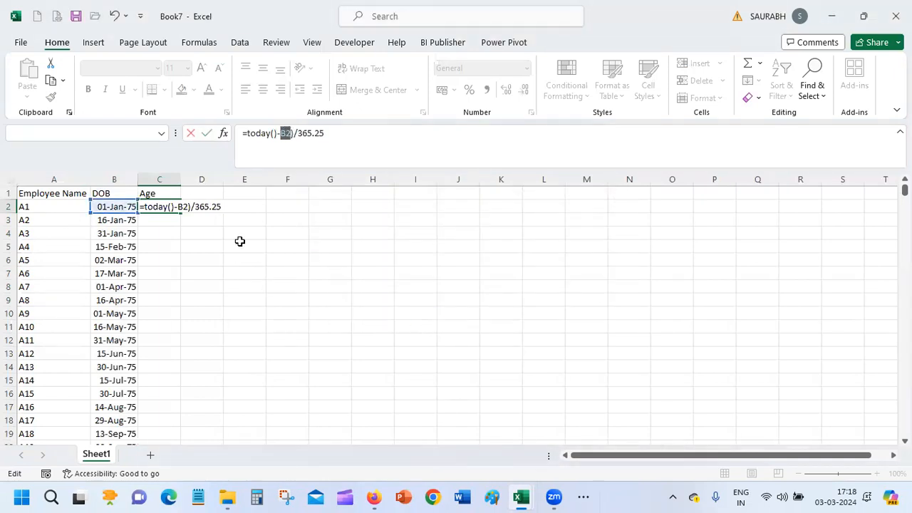
{"action": "key", "text": "Return"}
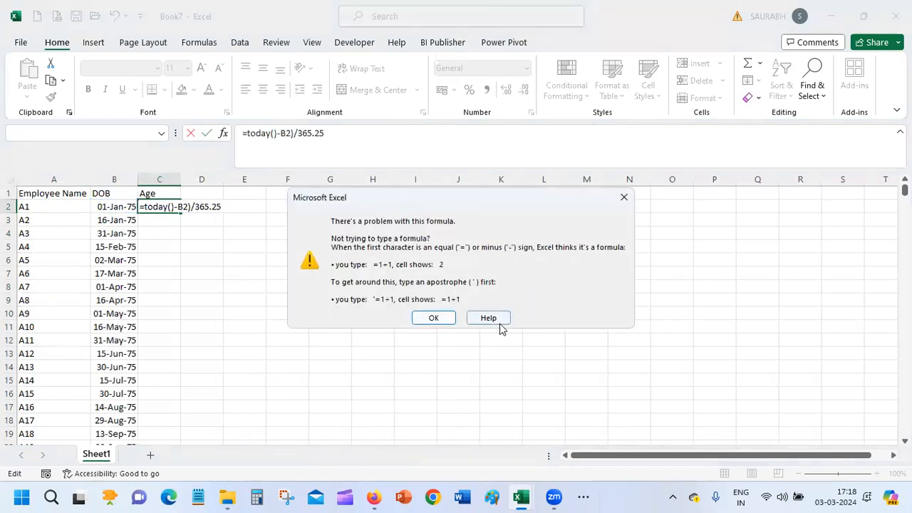
{"action": "left_click", "coordinate": [436, 318]}
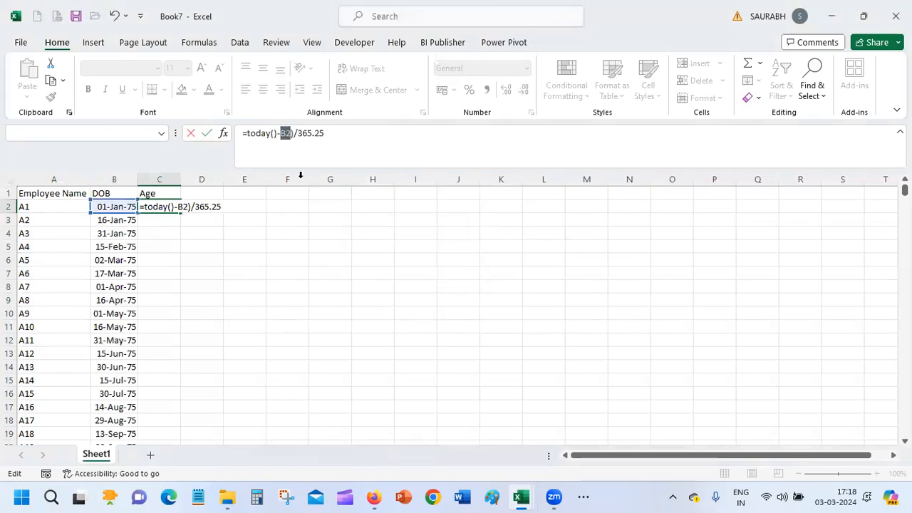
{"action": "key", "text": "Return"}
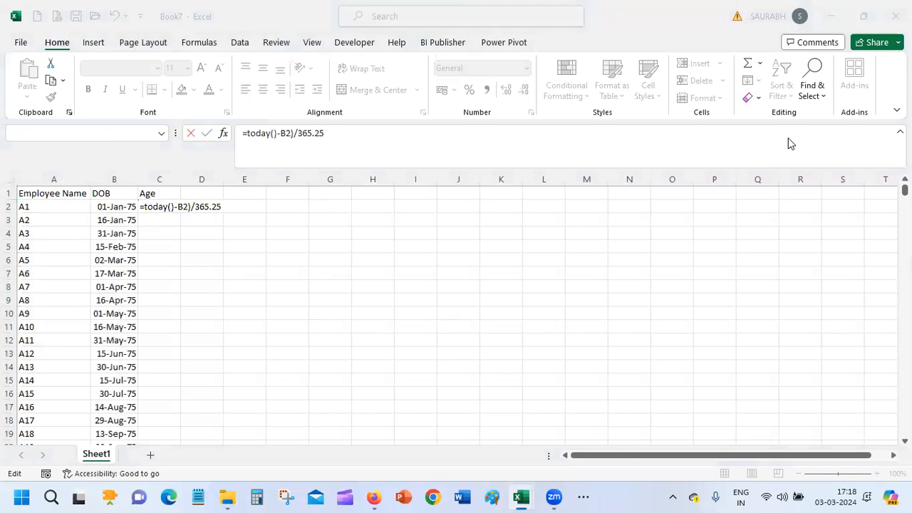
{"action": "key", "text": "Return"}
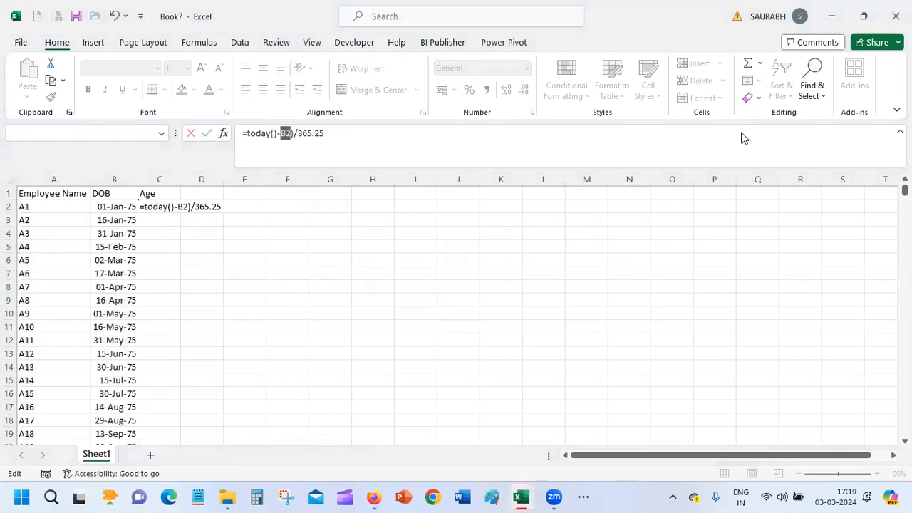
Point C2's formula at D4, remove the unmatched closing bracket and enter =today()-D4/365.25.
{"action": "left_click", "coordinate": [188, 233]}
{"action": "left_click", "coordinate": [160, 207]}
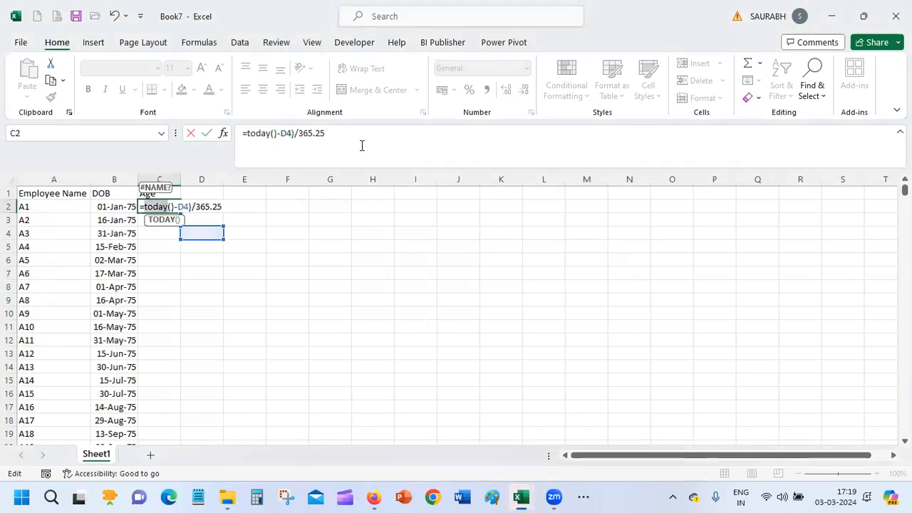
{"action": "left_click", "coordinate": [294, 134]}
{"action": "key", "text": "BackSpace"}
{"action": "key", "text": "BackSpace"}
{"action": "key", "text": "BackSpace"}
{"action": "key", "text": "BackSpace"}
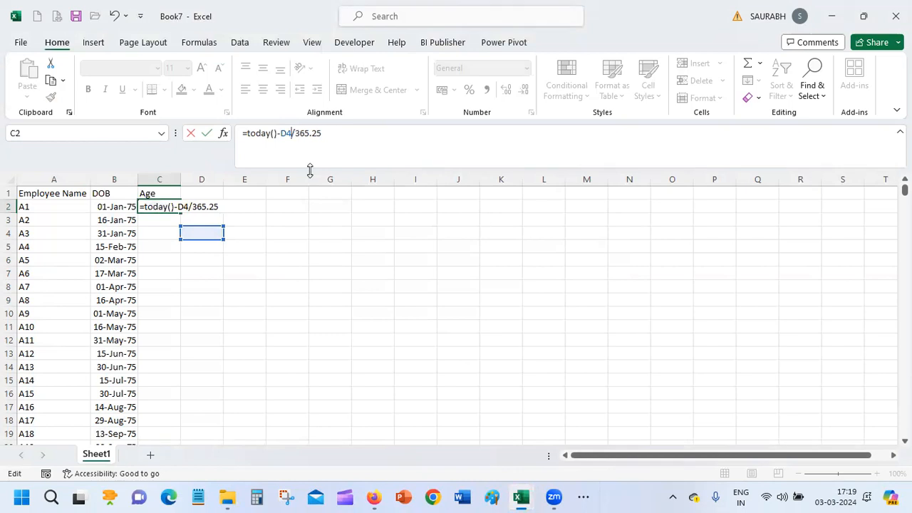
{"action": "key", "text": "Return"}
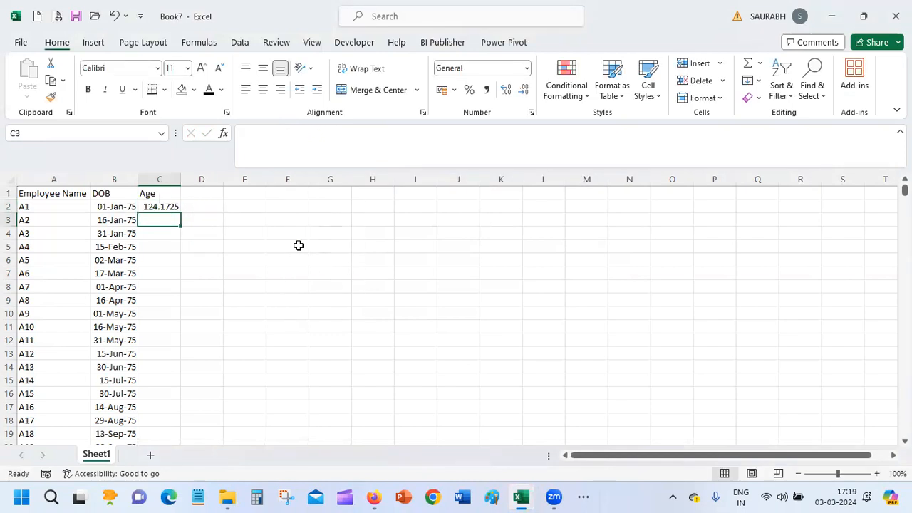
Apply the short date format to all the birth dates in the DOB column, starting from B2.
{"action": "left_click", "coordinate": [120, 206]}
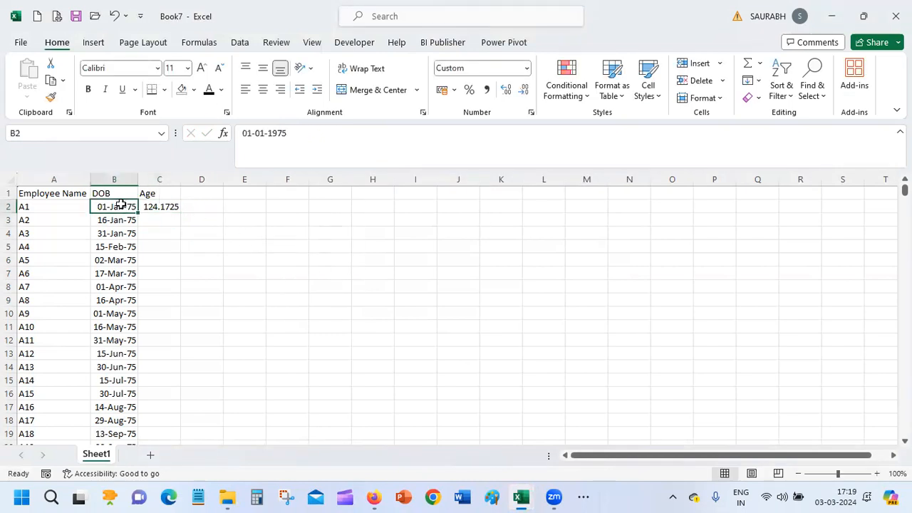
{"action": "key", "text": "ctrl+shift+Down"}
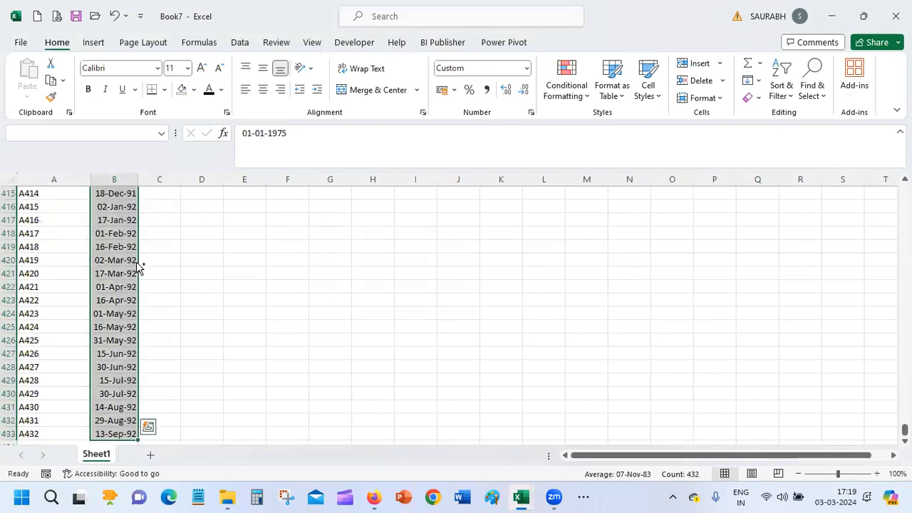
{"action": "left_click", "coordinate": [527, 68]}
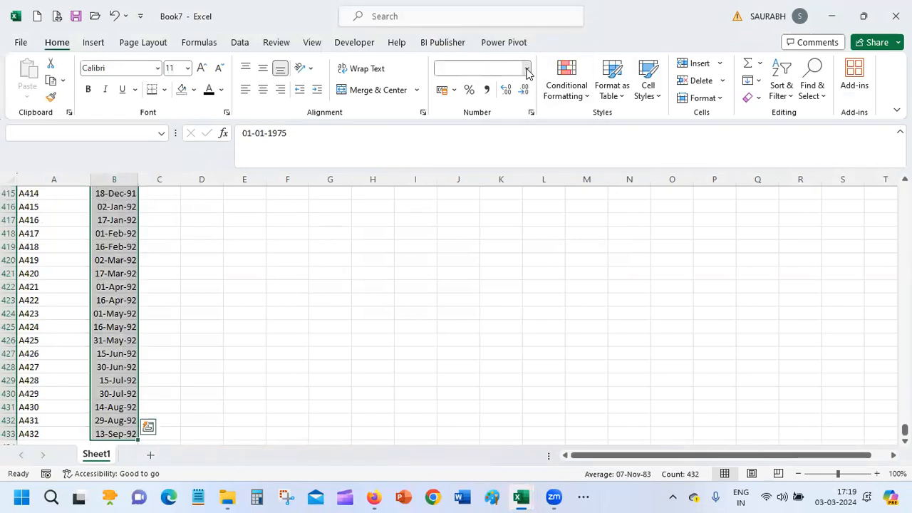
{"action": "left_click", "coordinate": [502, 227]}
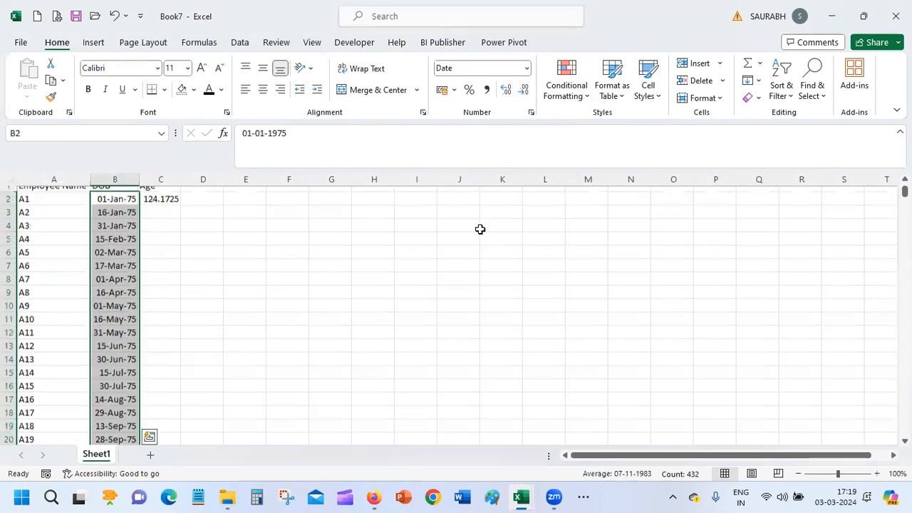
Subtract B2 from today's date in the C2 age formula, entering =TODAY()-B2/365.25.
{"action": "left_click", "coordinate": [161, 208]}
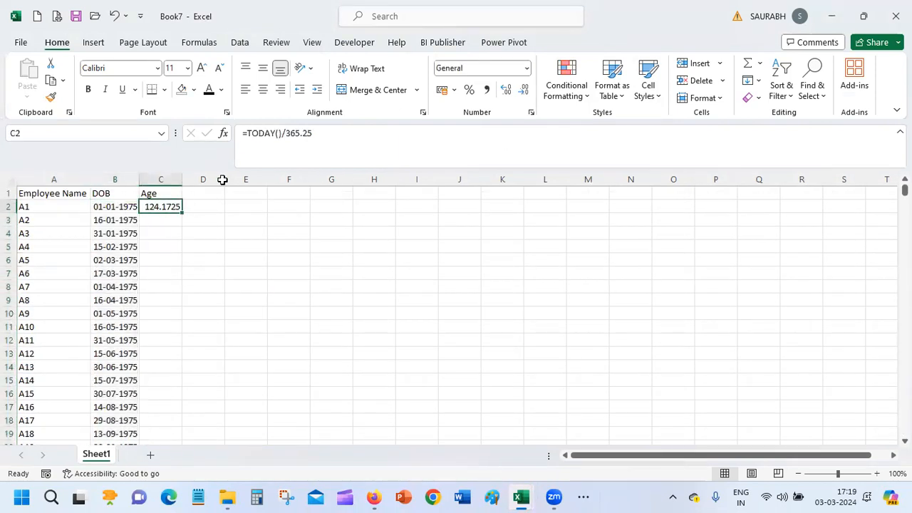
{"action": "left_click", "coordinate": [282, 134]}
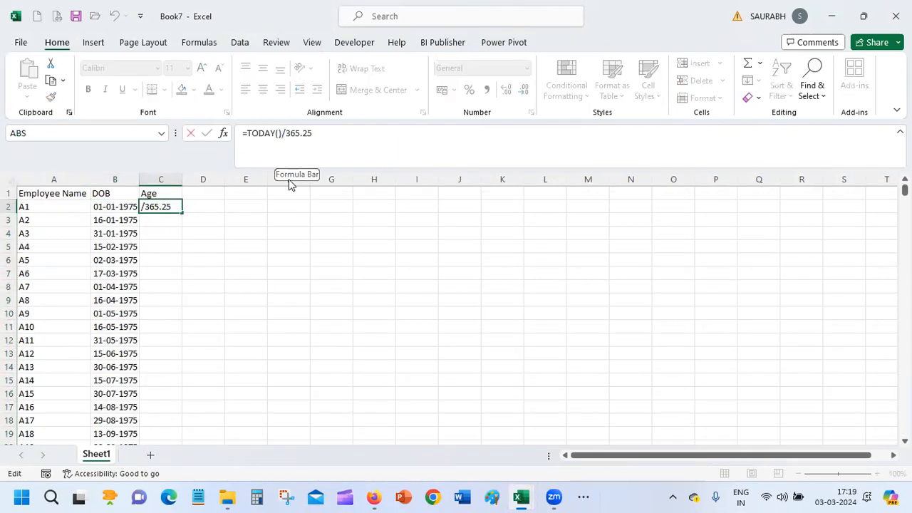
{"action": "type", "text": "-B2"}
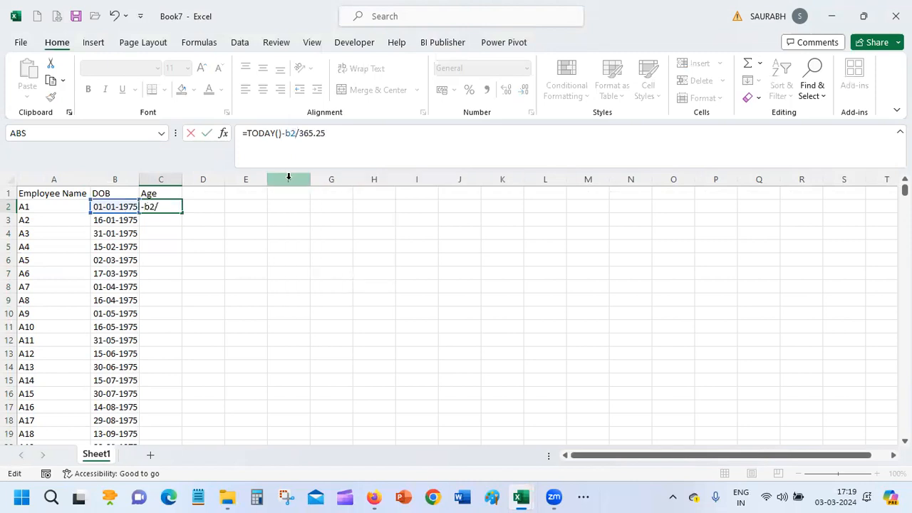
{"action": "key", "text": "Return"}
{"action": "key", "text": "Up"}
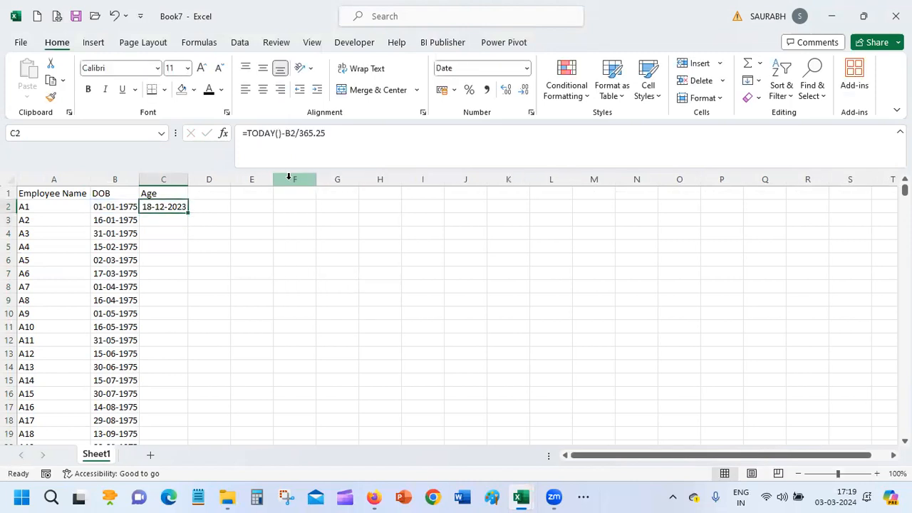
Wrap C2's age formula in ROUND with zero decimal digits, entering =ROUND(TODAY()-B2/365.25,0).
{"action": "left_click", "coordinate": [247, 134]}
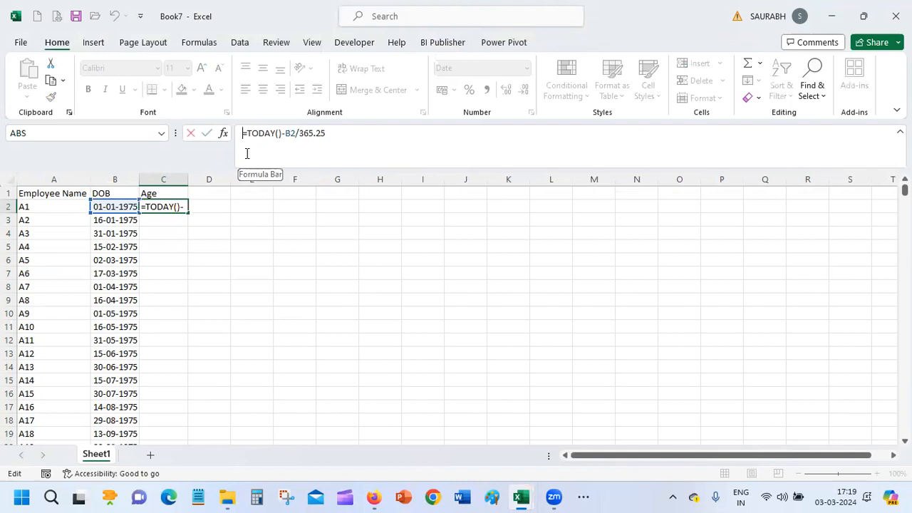
{"action": "type", "text": "r"}
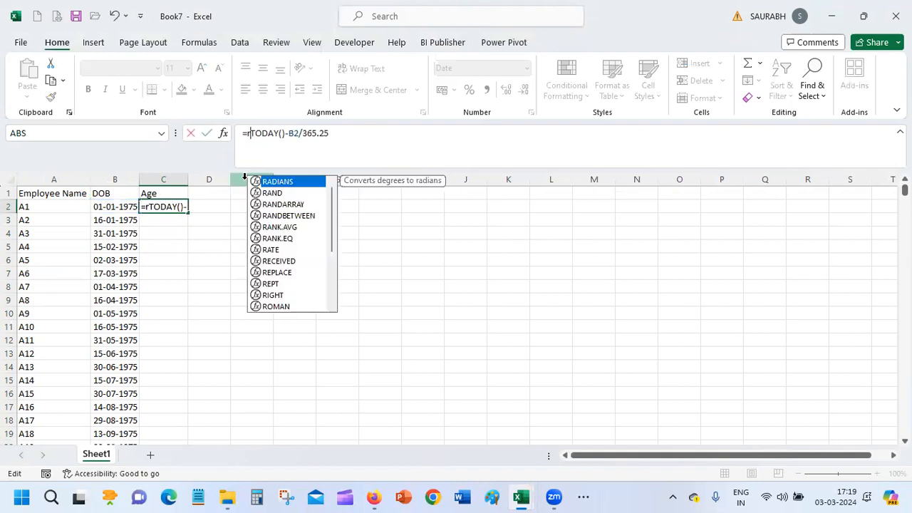
{"action": "type", "text": "ound"}
{"action": "left_click", "coordinate": [385, 131]}
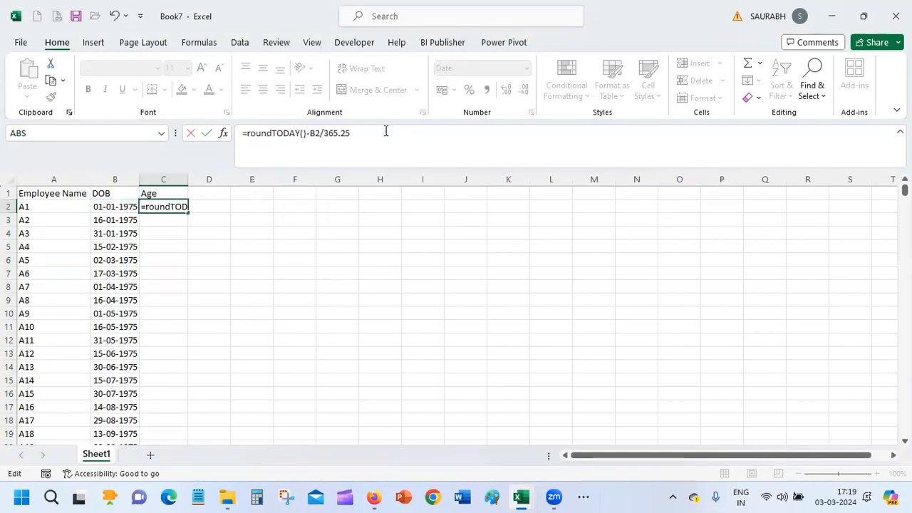
{"action": "type", "text": ",0)"}
{"action": "key", "text": "Return"}
{"action": "key", "text": "Return"}
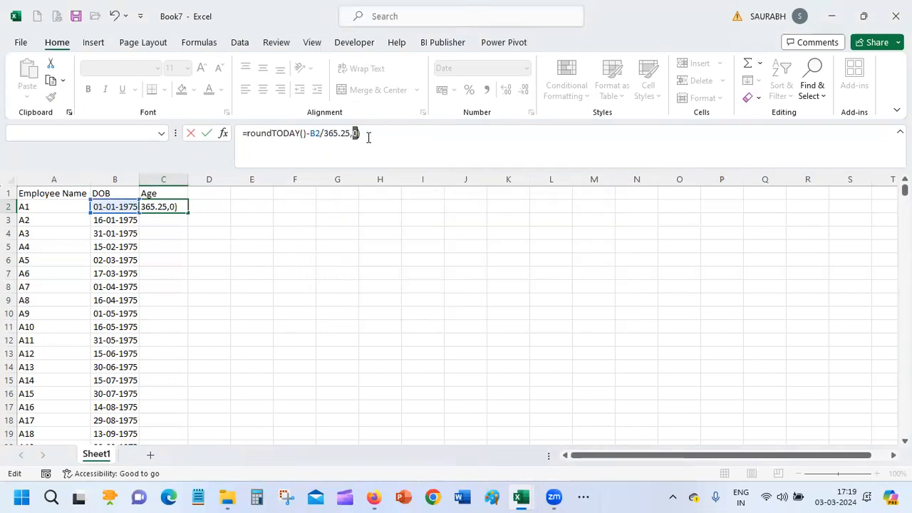
{"action": "left_click", "coordinate": [273, 138]}
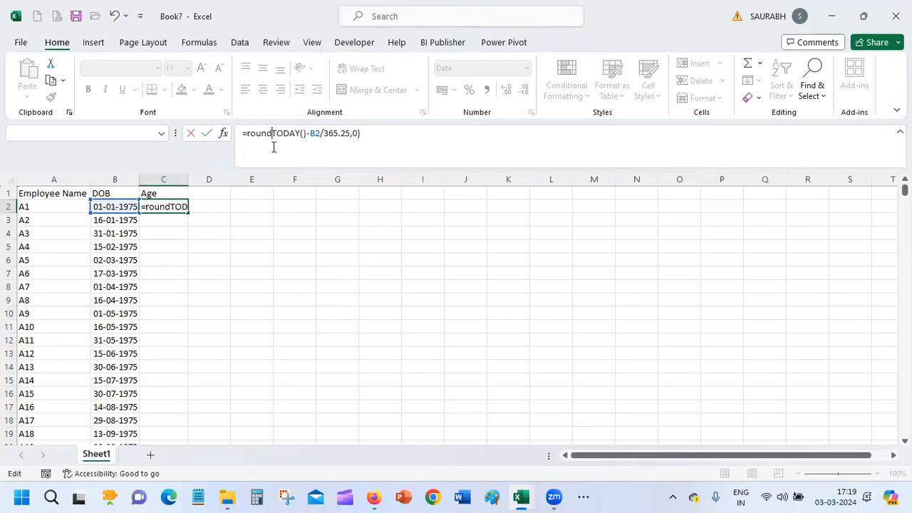
{"action": "type", "text": "("}
{"action": "key", "text": "Return"}
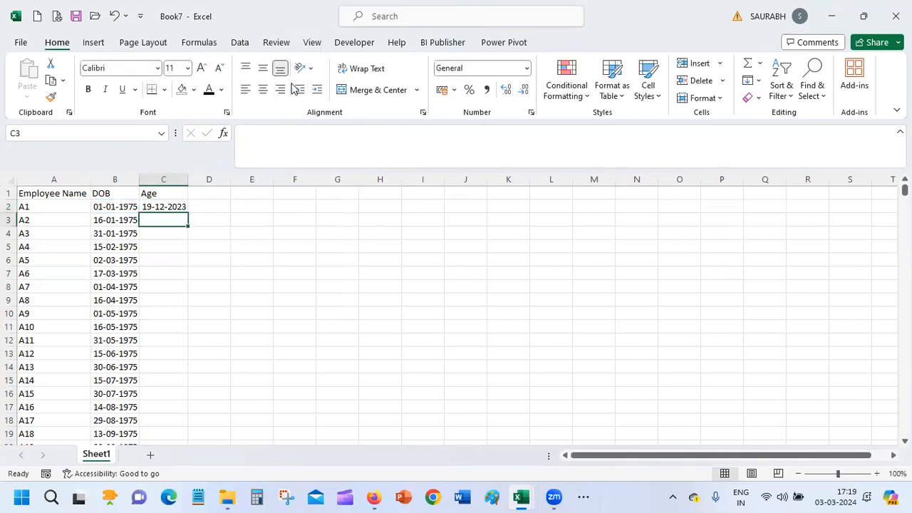
Change the format of the age cell C2 to Number.
{"action": "left_click", "coordinate": [165, 207]}
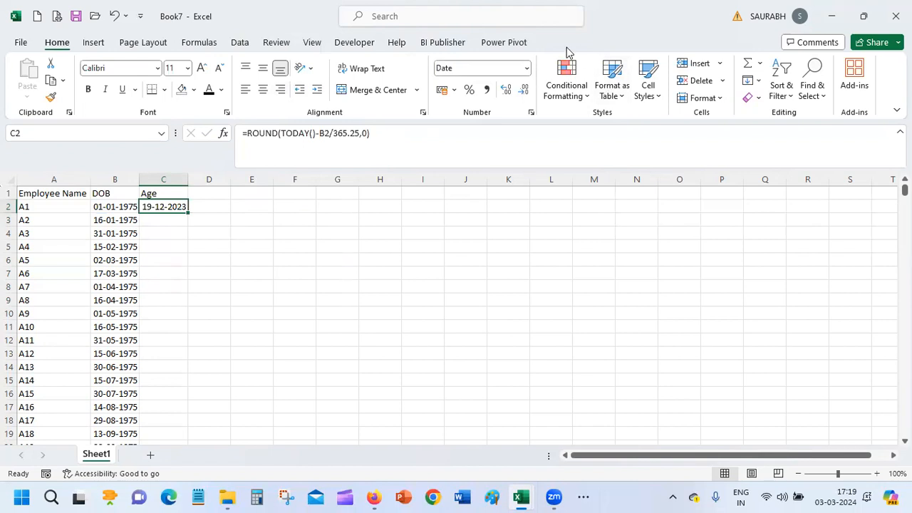
{"action": "left_click", "coordinate": [528, 67]}
{"action": "left_click", "coordinate": [513, 126]}
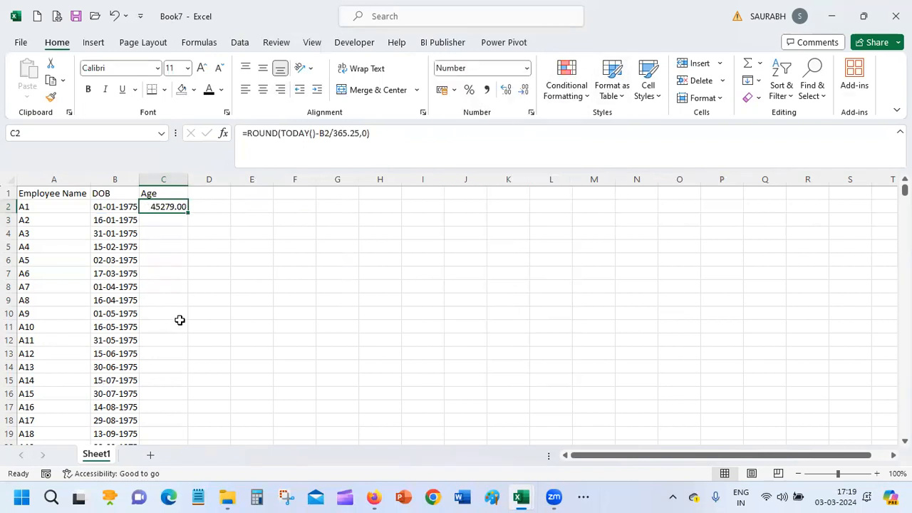
Bracket the date subtraction in C2's formula so it reads =ROUND((TODAY()-B2)/365.25,0).
{"action": "left_click", "coordinate": [323, 134]}
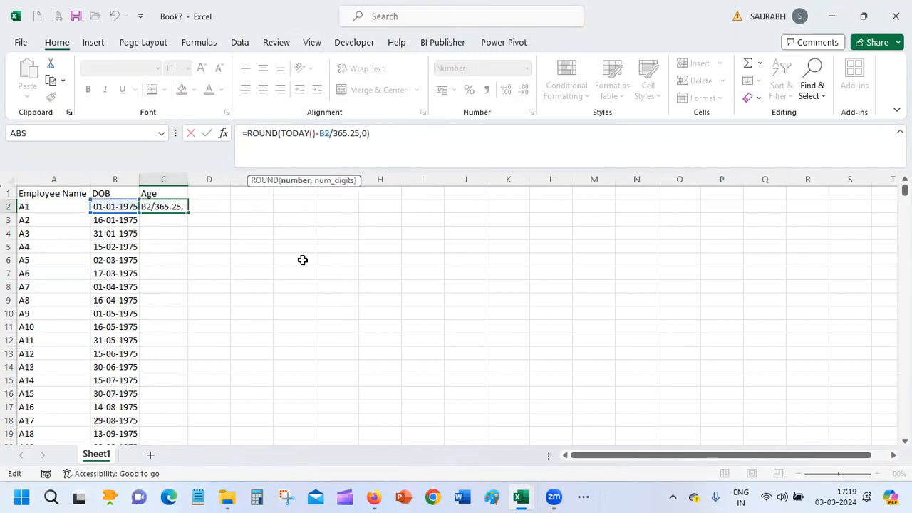
{"action": "type", "text": ")"}
{"action": "left_click", "coordinate": [281, 134]}
{"action": "type", "text": "("}
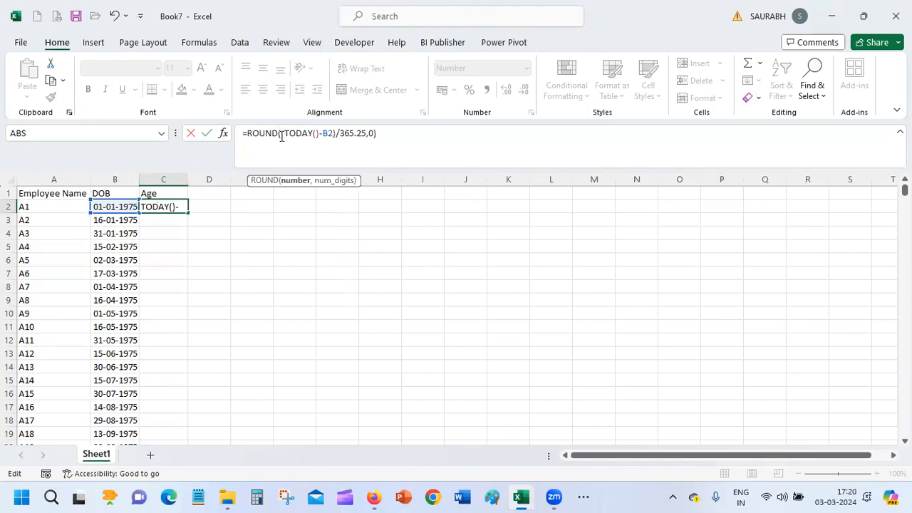
{"action": "key", "text": "Return"}
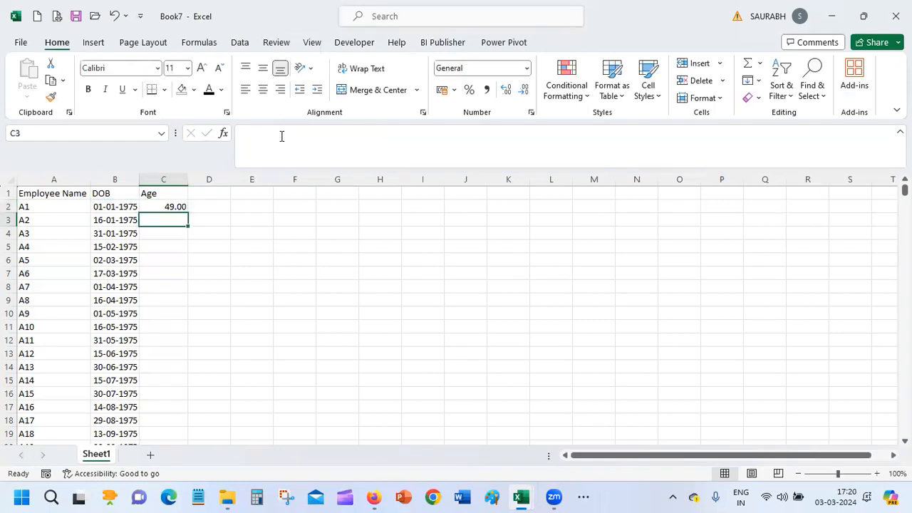
Fill the C2 age formula down the Age column to the last employee row and check the filled rows.
{"action": "left_click", "coordinate": [171, 205]}
{"action": "double_click", "coordinate": [187, 213]}
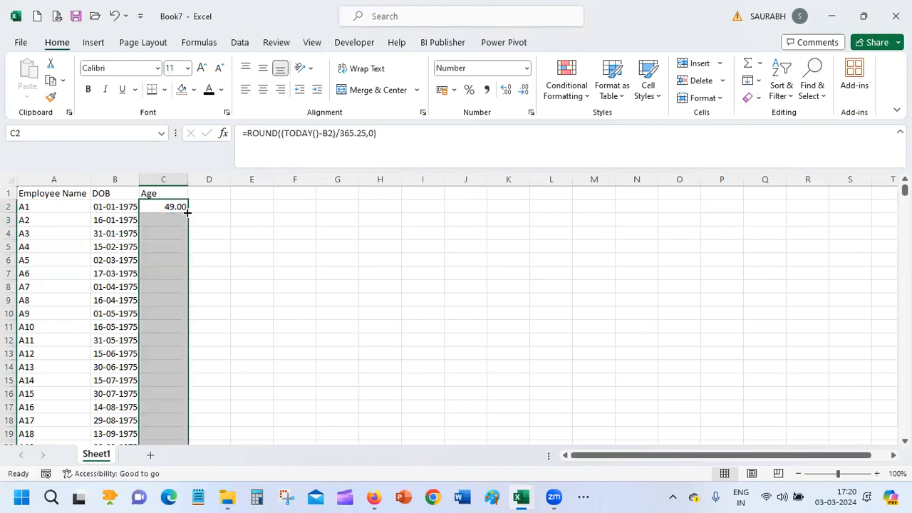
{"action": "left_click_drag", "start_coordinate": [904, 190], "coordinate": [904, 430]}
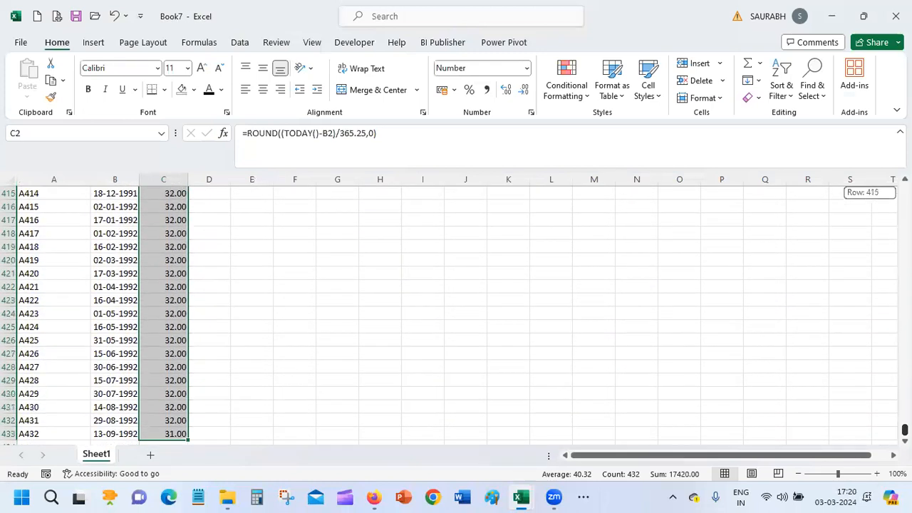
{"action": "left_click_drag", "start_coordinate": [904, 430], "coordinate": [904, 190]}
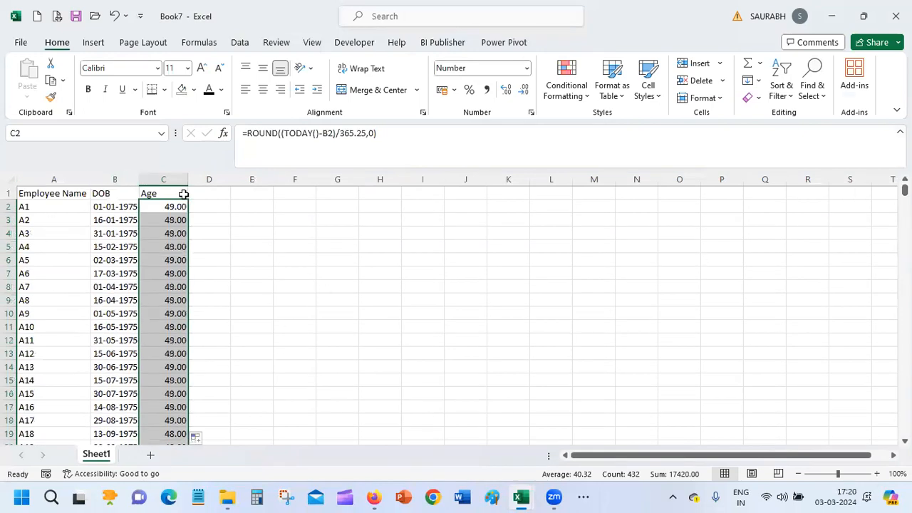
{"action": "left_click", "coordinate": [285, 206]}
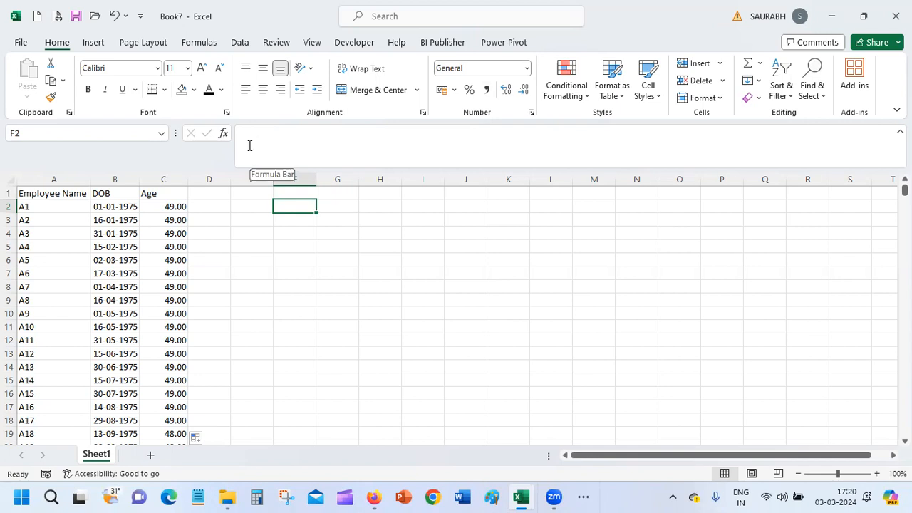
Insert a pivot table from the employee list A1:C433 on the existing worksheet at F1.
{"action": "left_click", "coordinate": [46, 208]}
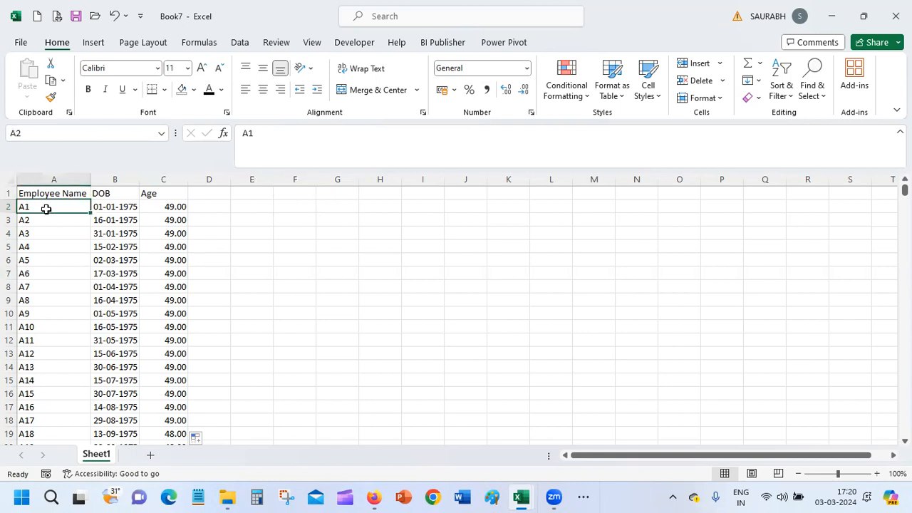
{"action": "key", "text": "Up"}
{"action": "key", "text": "shift+Right"}
{"action": "key", "text": "shift+Right"}
{"action": "key", "text": "ctrl+shift+Down"}
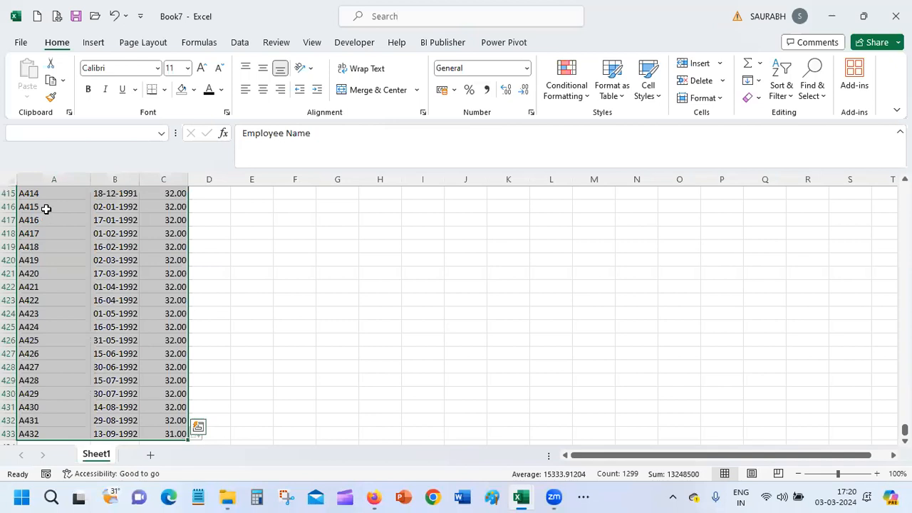
{"action": "left_click", "coordinate": [99, 44]}
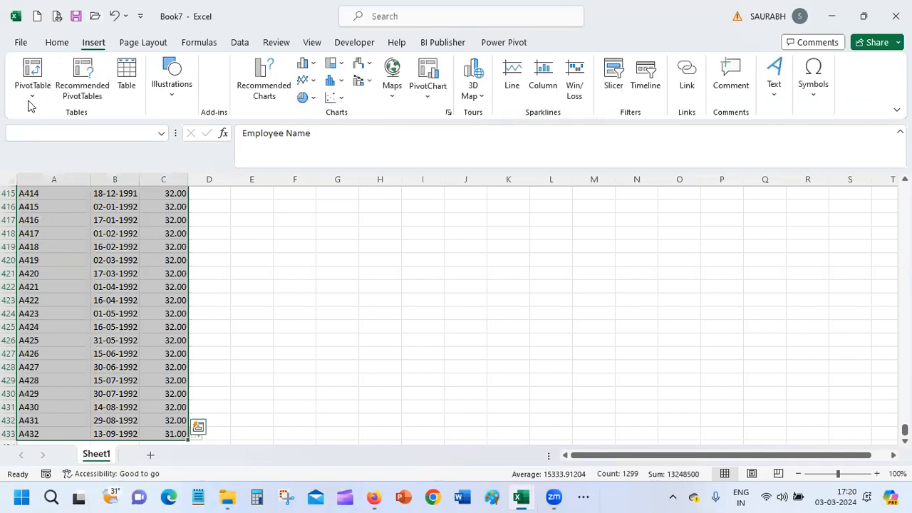
{"action": "left_click", "coordinate": [31, 104]}
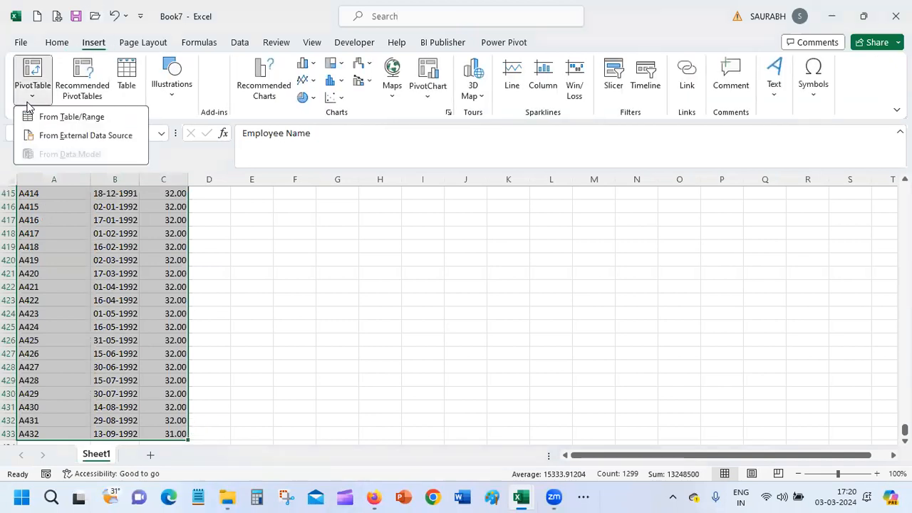
{"action": "left_click", "coordinate": [70, 118]}
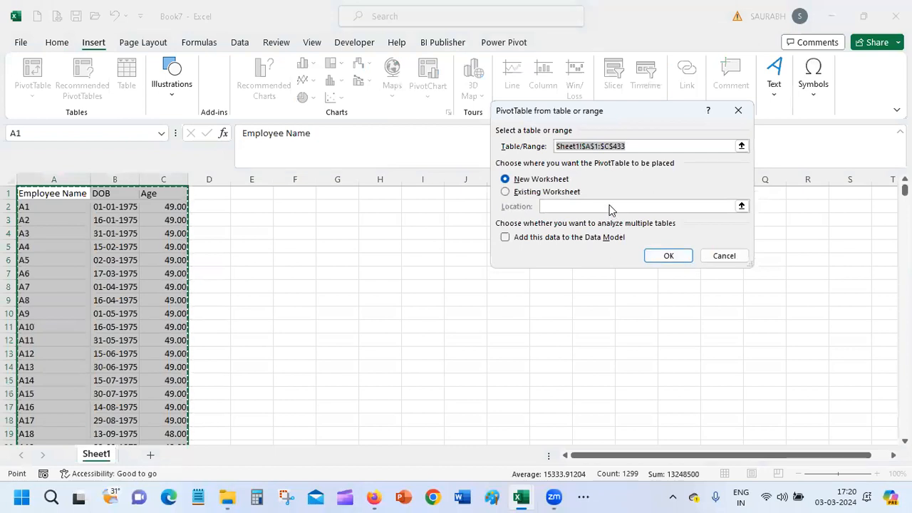
{"action": "left_click", "coordinate": [548, 194]}
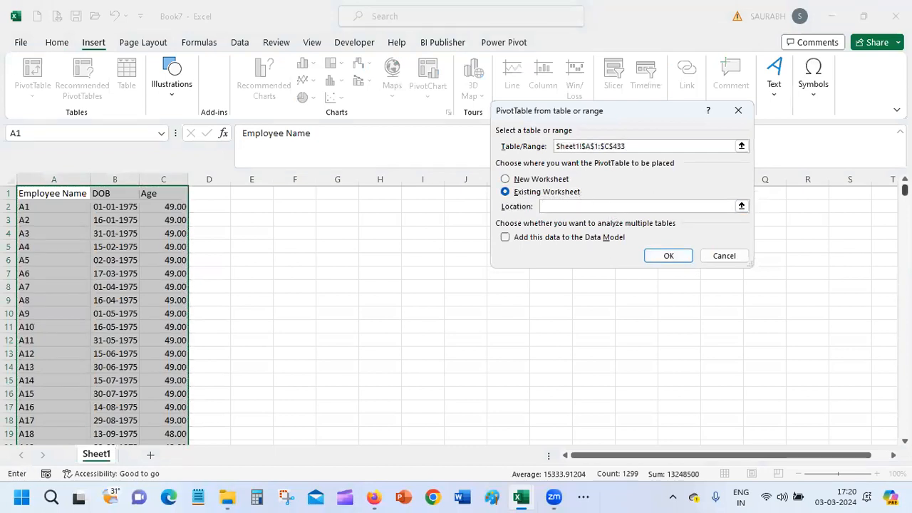
{"action": "left_click", "coordinate": [670, 257]}
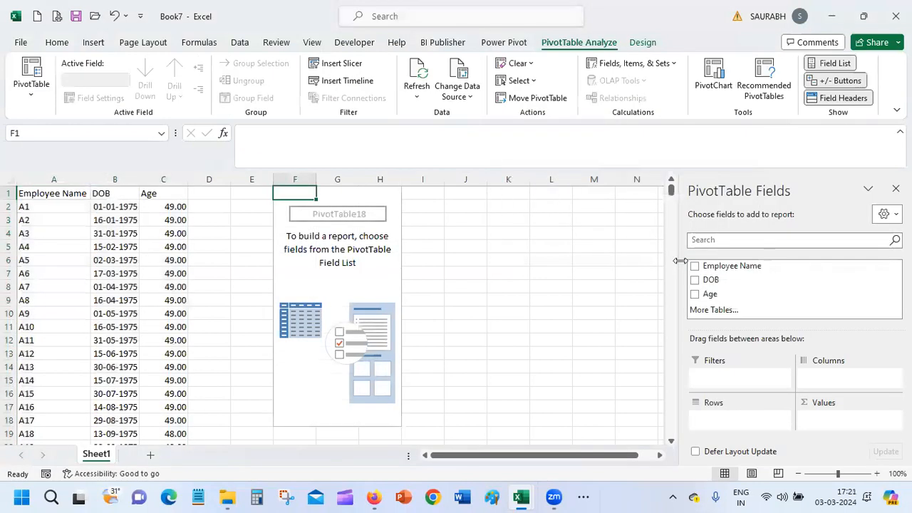
Add Age to the pivot table's values as a sum and Employee Name to its rows.
{"action": "left_click", "coordinate": [695, 295]}
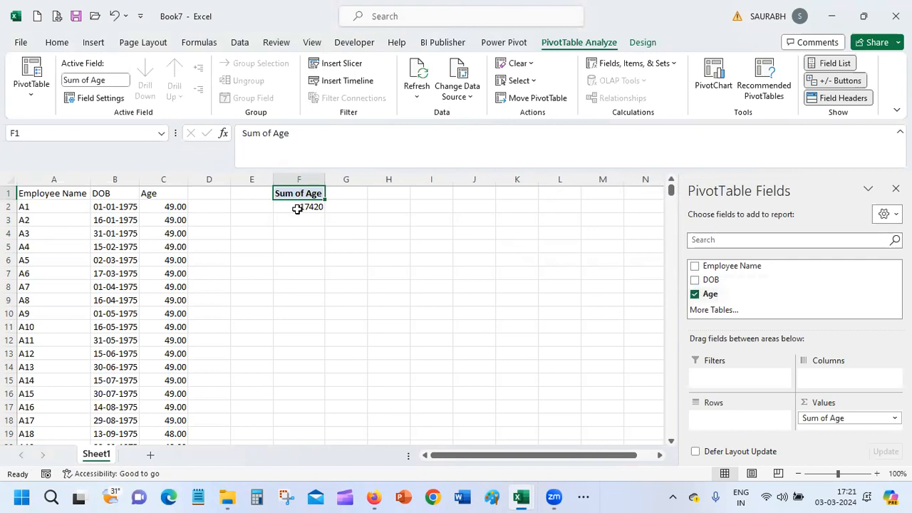
{"action": "left_click", "coordinate": [694, 293]}
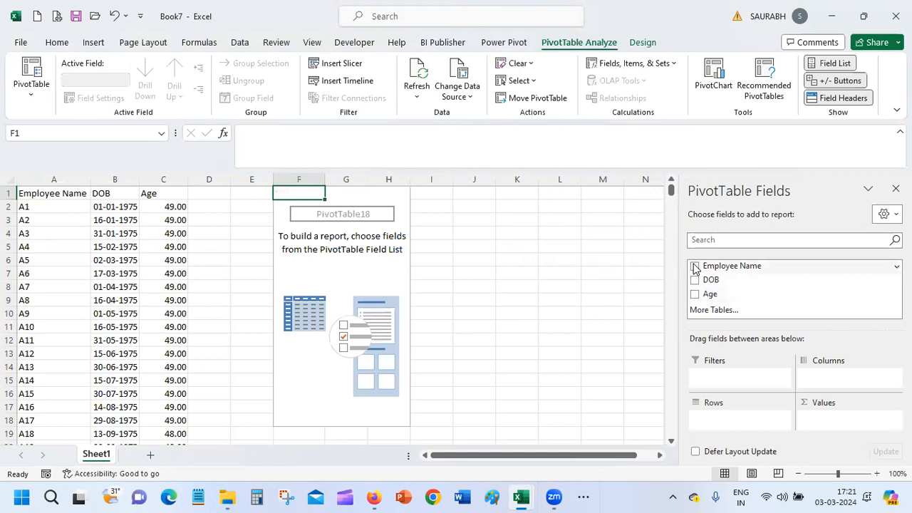
{"action": "left_click", "coordinate": [695, 293]}
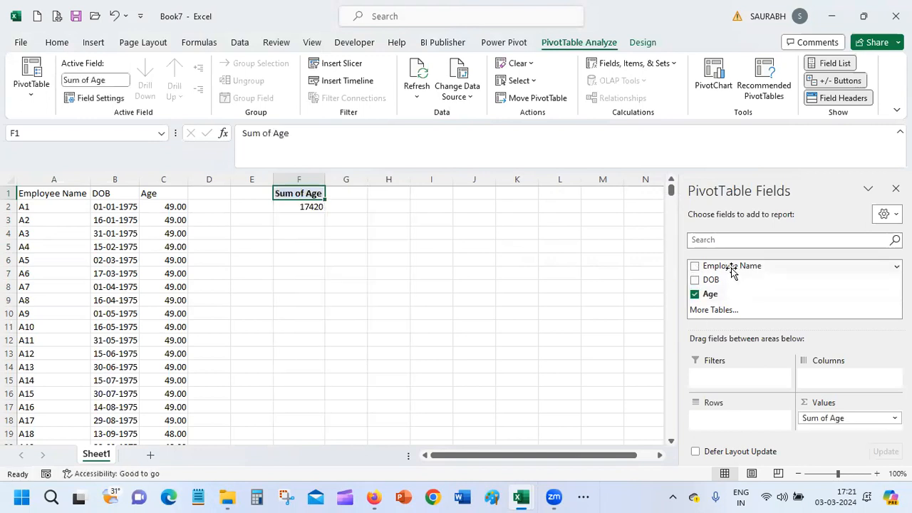
{"action": "left_click_drag", "start_coordinate": [712, 266], "coordinate": [763, 419]}
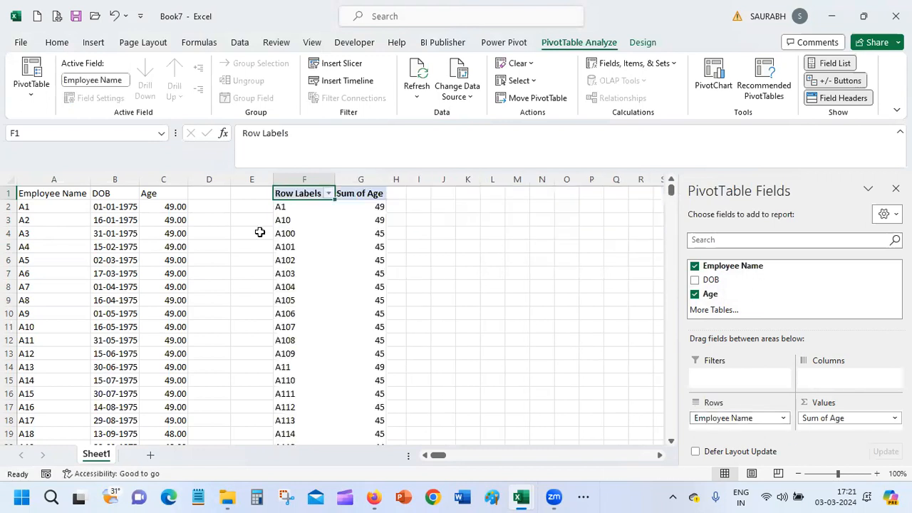
Swap the pivot fields so Age is in the rows and Employee Name is counted in the values.
{"action": "mouse_move", "coordinate": [378, 337]}
{"action": "left_click_drag", "start_coordinate": [832, 421], "coordinate": [803, 422]}
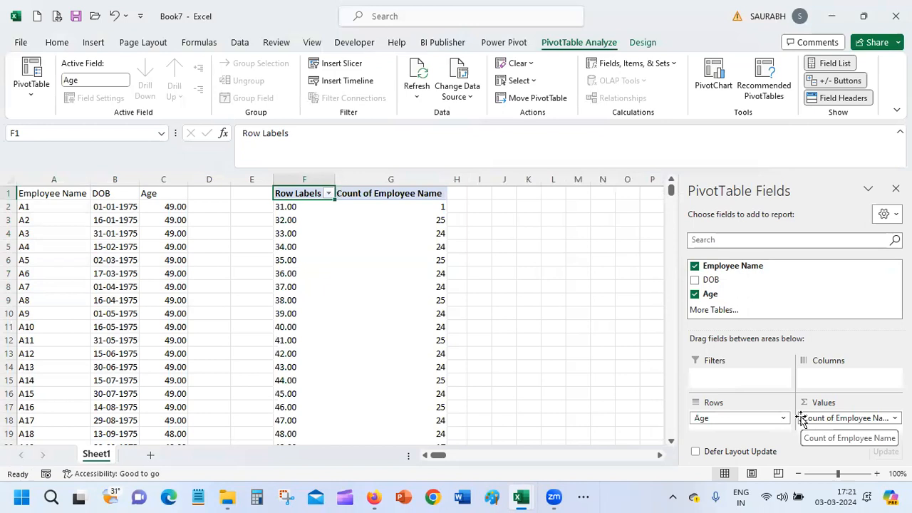
Examine the employee counts for the youngest ages in the pivot table.
{"action": "left_click", "coordinate": [301, 207]}
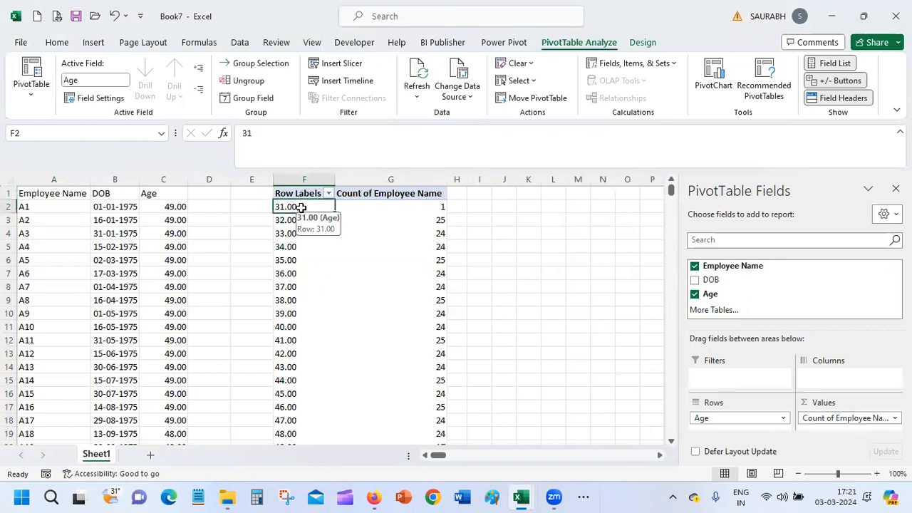
{"action": "left_click", "coordinate": [431, 218]}
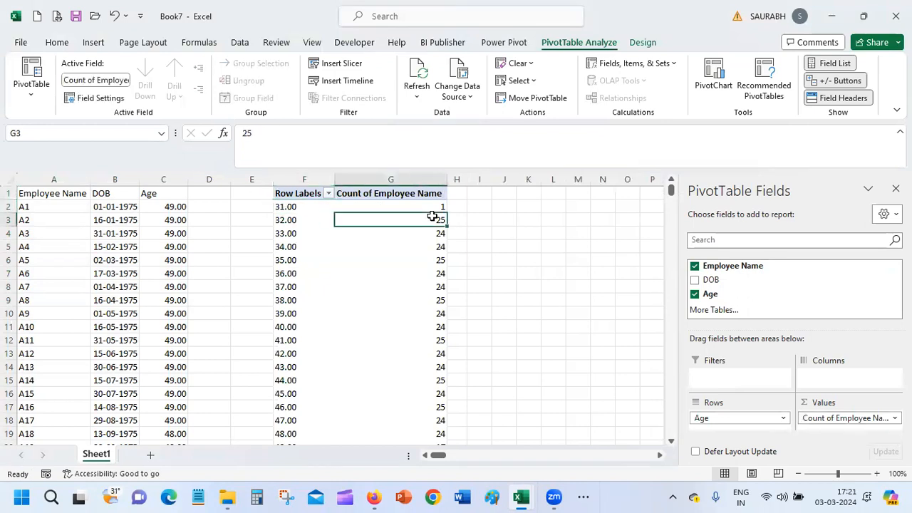
{"action": "left_click", "coordinate": [281, 220]}
{"action": "left_click", "coordinate": [443, 223]}
{"action": "left_click", "coordinate": [233, 276]}
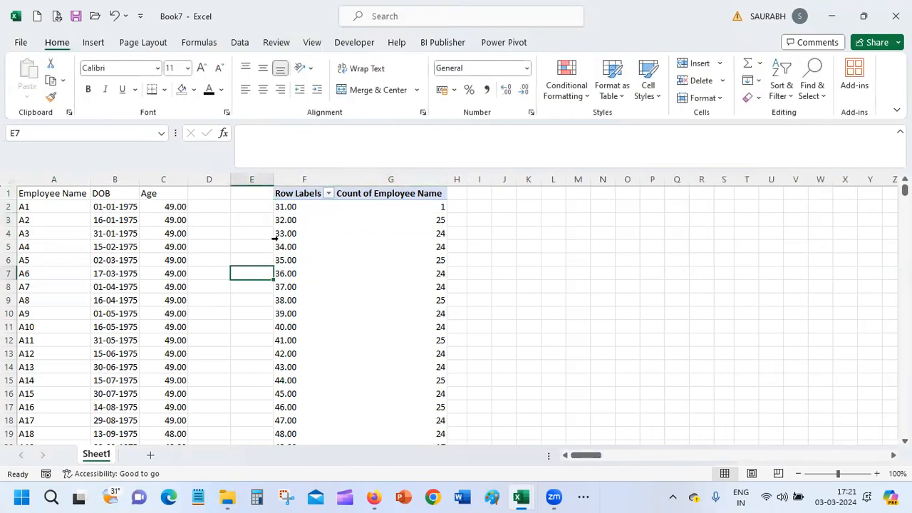
{"action": "left_click", "coordinate": [435, 237]}
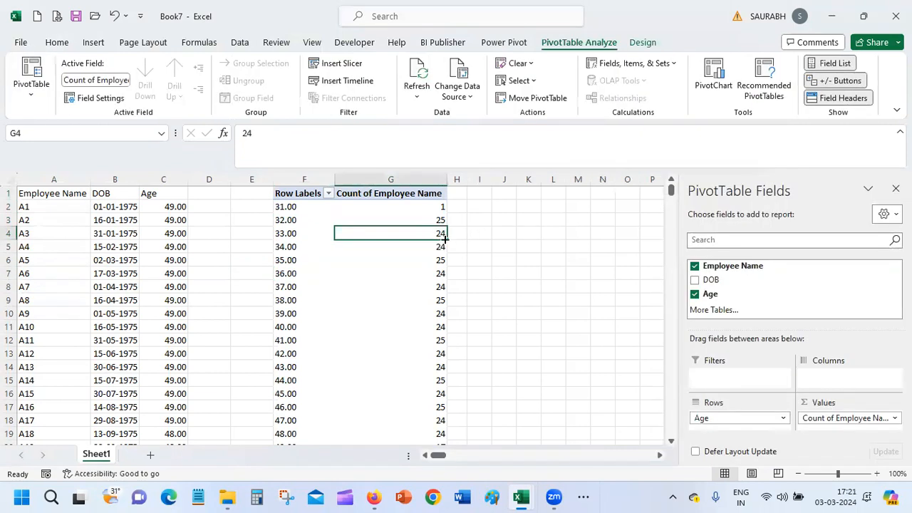
{"action": "left_click", "coordinate": [495, 244]}
Group the pivot table's Age row labels starting at 30, ending at 50, in intervals of 5.
{"action": "left_click", "coordinate": [283, 207]}
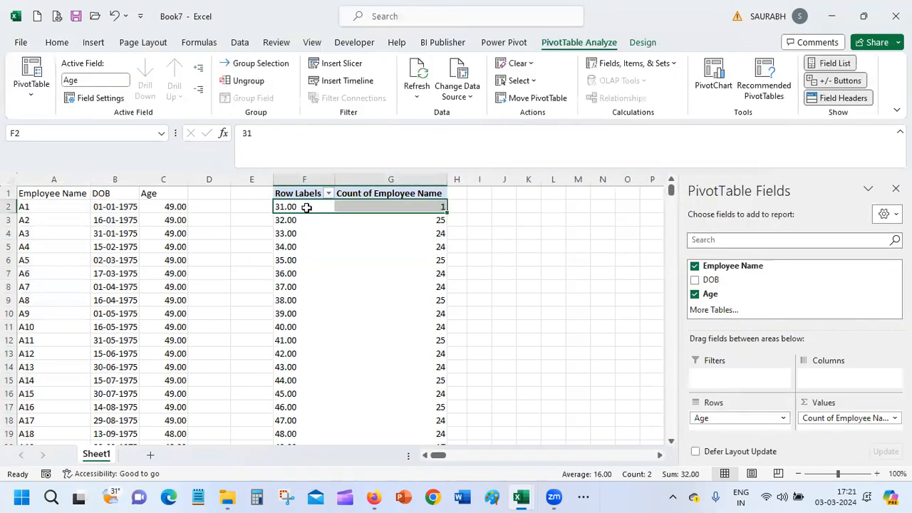
{"action": "left_click", "coordinate": [306, 206]}
{"action": "right_click", "coordinate": [305, 205]}
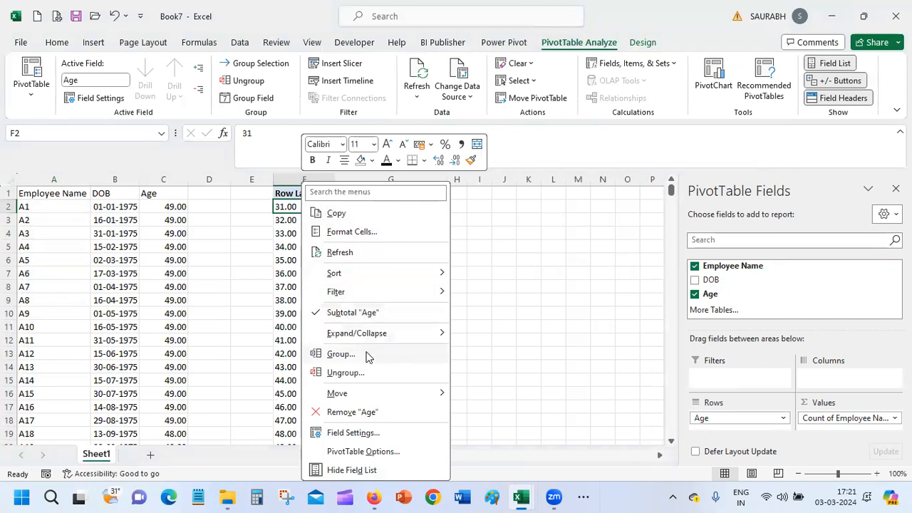
{"action": "left_click", "coordinate": [341, 355]}
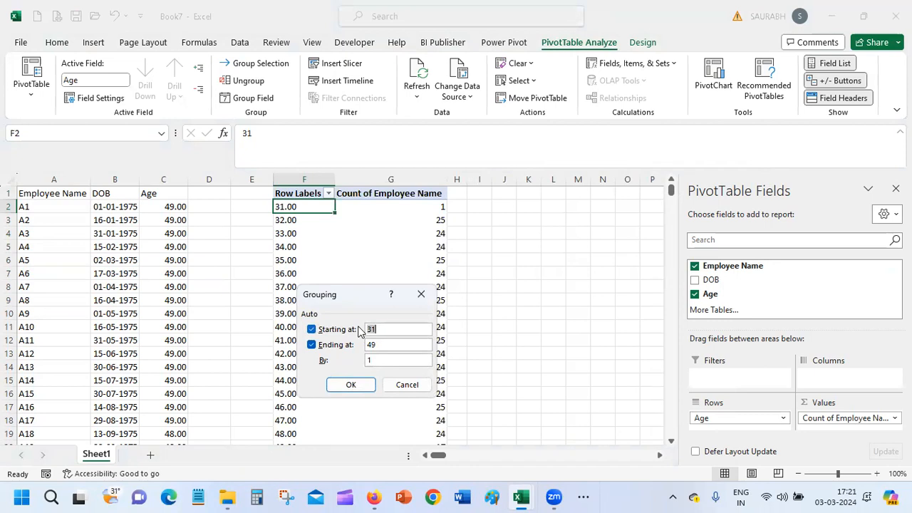
{"action": "key", "text": "Tab"}
{"action": "left_click", "coordinate": [388, 330]}
{"action": "key", "text": "BackSpace"}
{"action": "type", "text": "0"}
{"action": "left_click", "coordinate": [390, 345]}
{"action": "key", "text": "BackSpace"}
{"action": "key", "text": "BackSpace"}
{"action": "type", "text": "50"}
{"action": "key", "text": "BackSpace"}
{"action": "type", "text": "5"}
{"action": "left_click", "coordinate": [351, 383]}
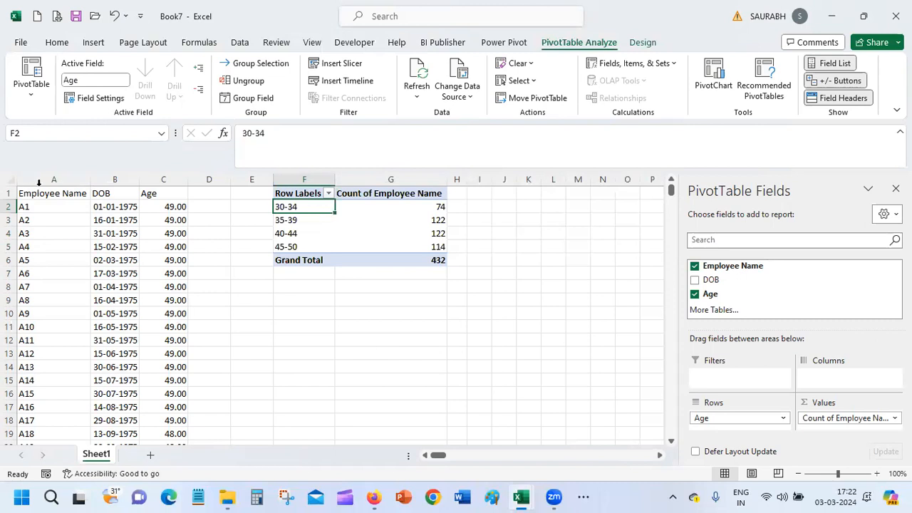
Review the first employee's name, date of birth and age formula alongside the first age group in the pivot table.
{"action": "left_click", "coordinate": [62, 207]}
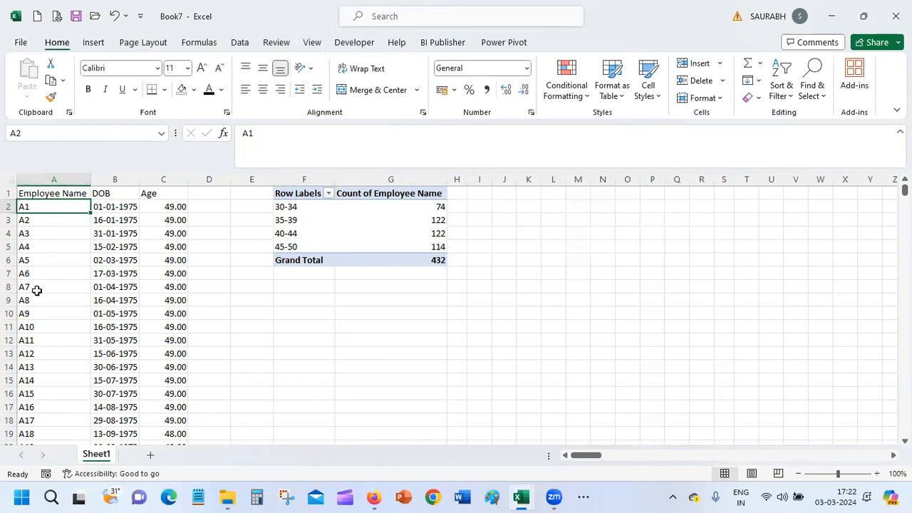
{"action": "left_click", "coordinate": [132, 208]}
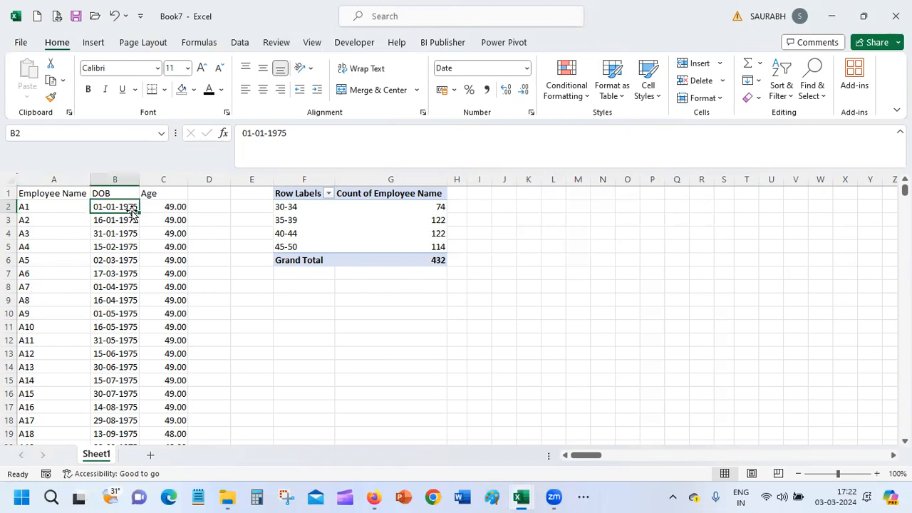
{"action": "left_click", "coordinate": [159, 207]}
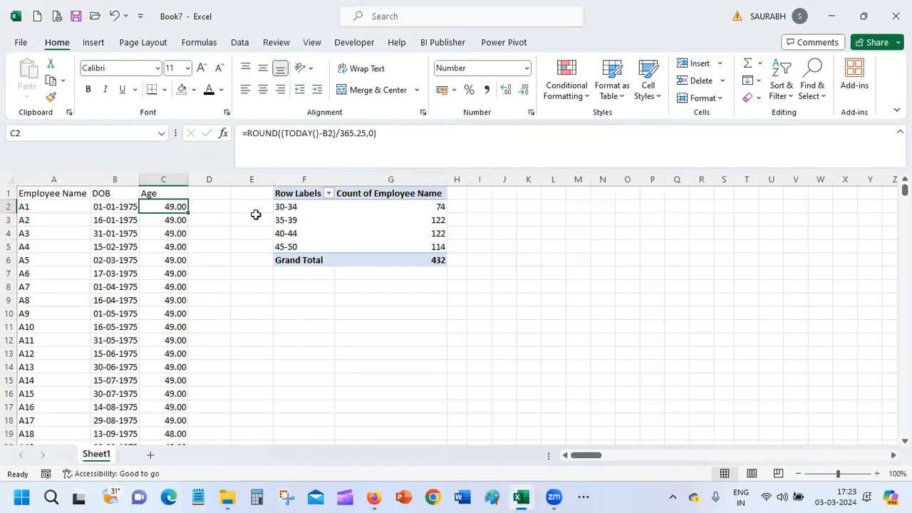
{"action": "left_click", "coordinate": [315, 206]}
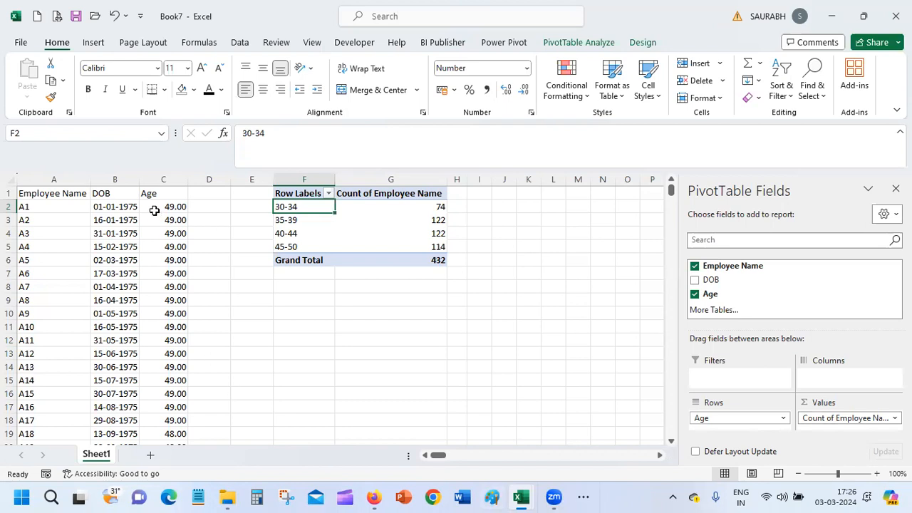
{"action": "left_click", "coordinate": [153, 208]}
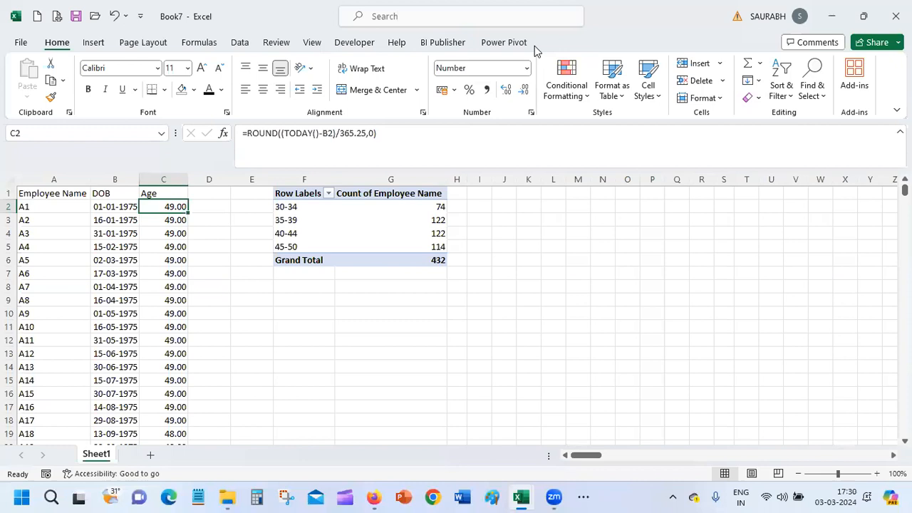
Ungroup the age ranges in the pivot table's row labels.
{"action": "left_click", "coordinate": [302, 209]}
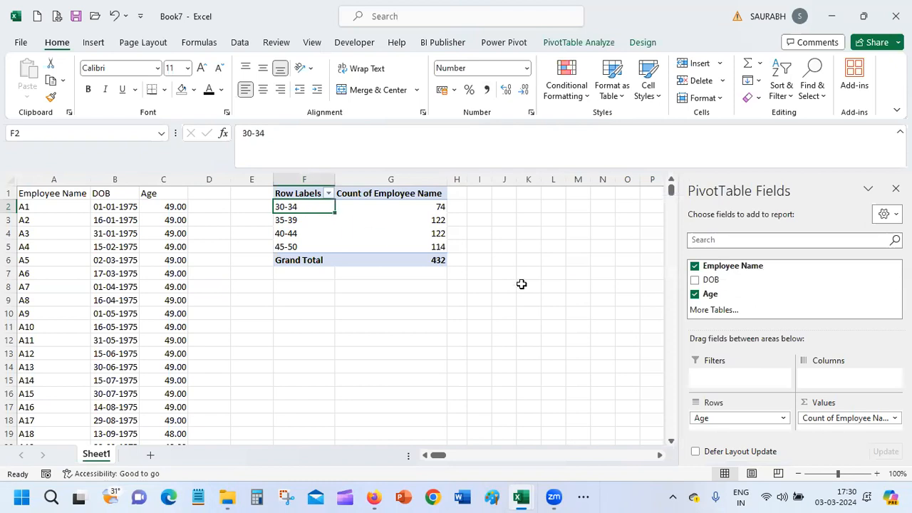
{"action": "left_click", "coordinate": [320, 203]}
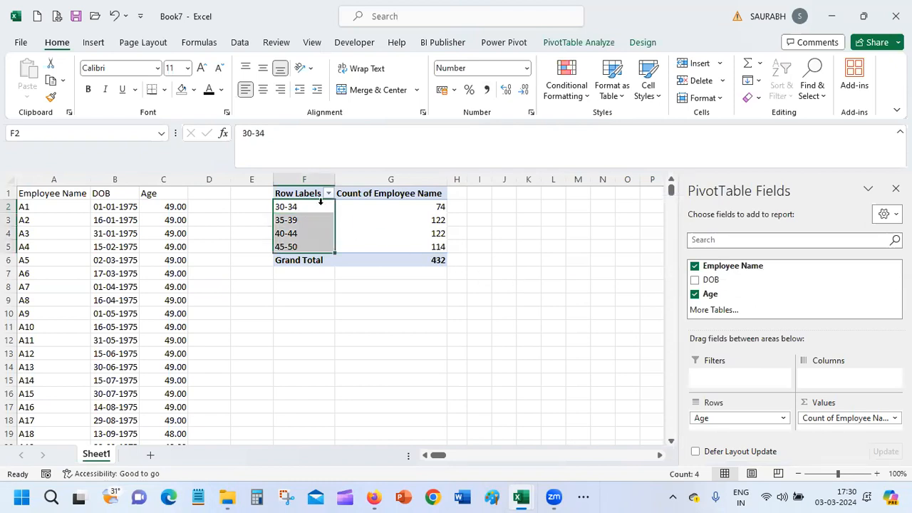
{"action": "right_click", "coordinate": [318, 214]}
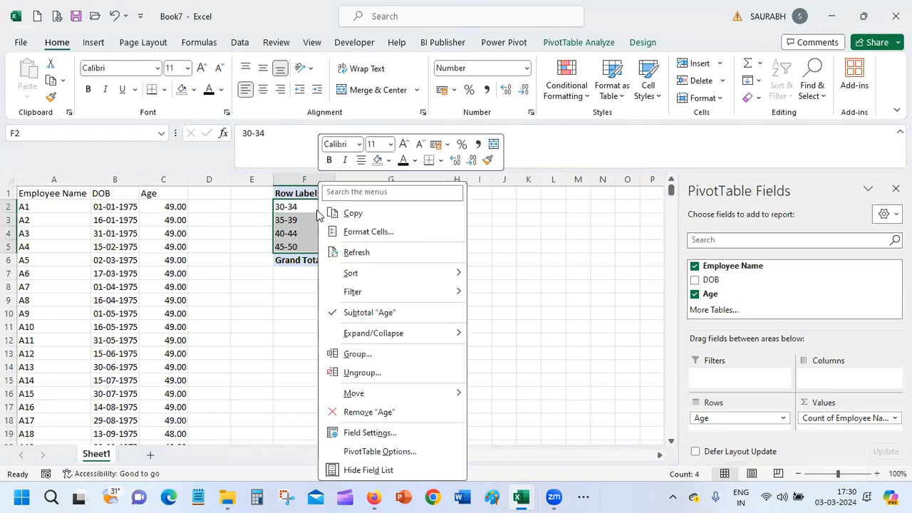
{"action": "left_click", "coordinate": [342, 374]}
{"action": "left_click", "coordinate": [342, 376]}
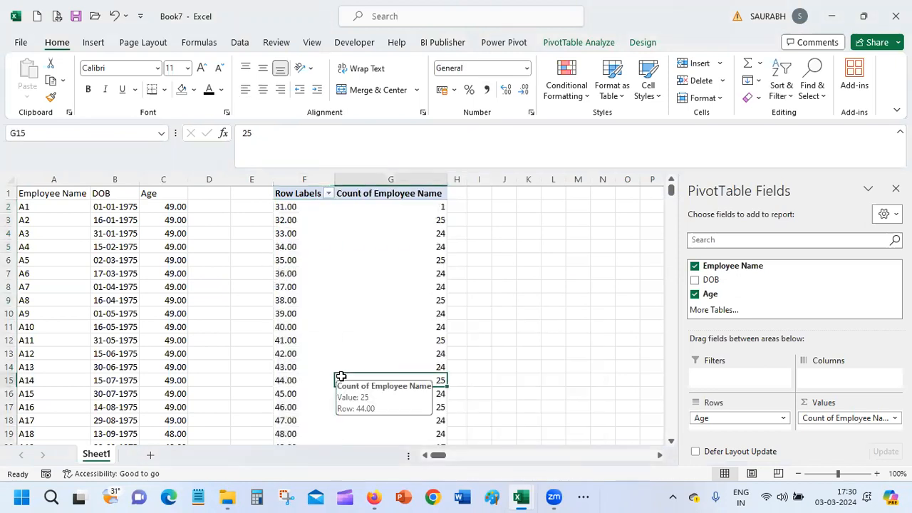
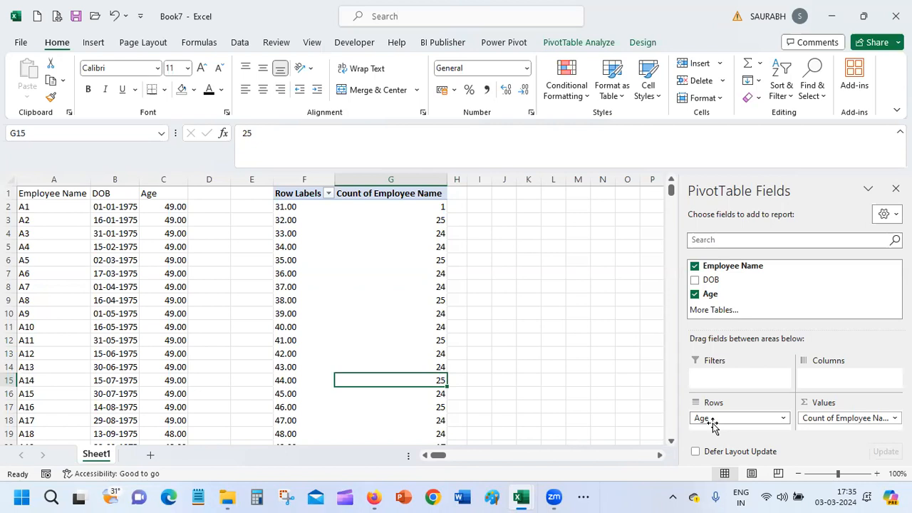
Copy the age formula text ROUND((TODAY()-B2)/365.25,0) from cell C2 without its equals sign.
{"action": "left_click", "coordinate": [174, 205]}
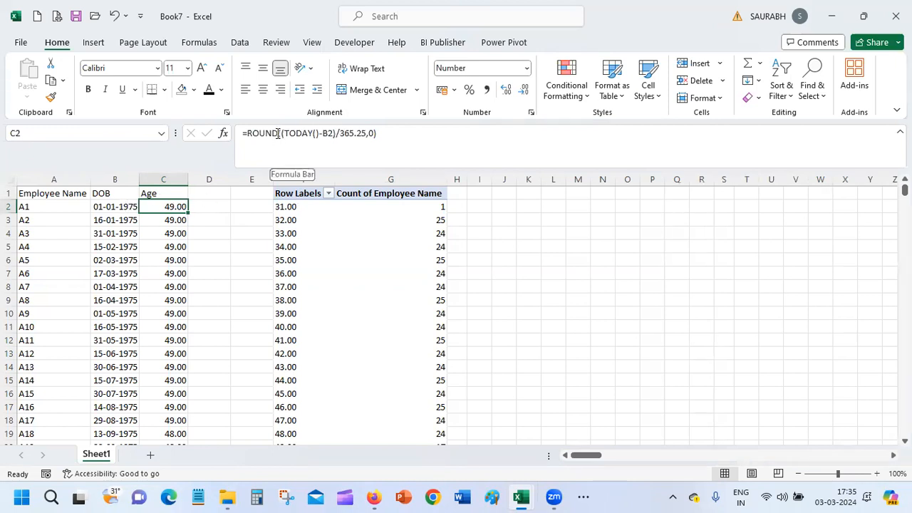
{"action": "left_click_drag", "start_coordinate": [248, 135], "coordinate": [392, 140]}
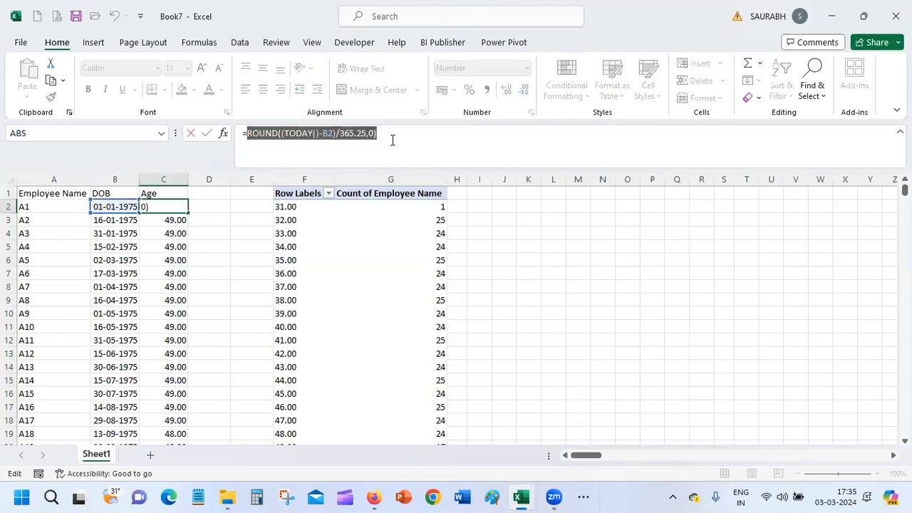
{"action": "key", "text": "ctrl+c"}
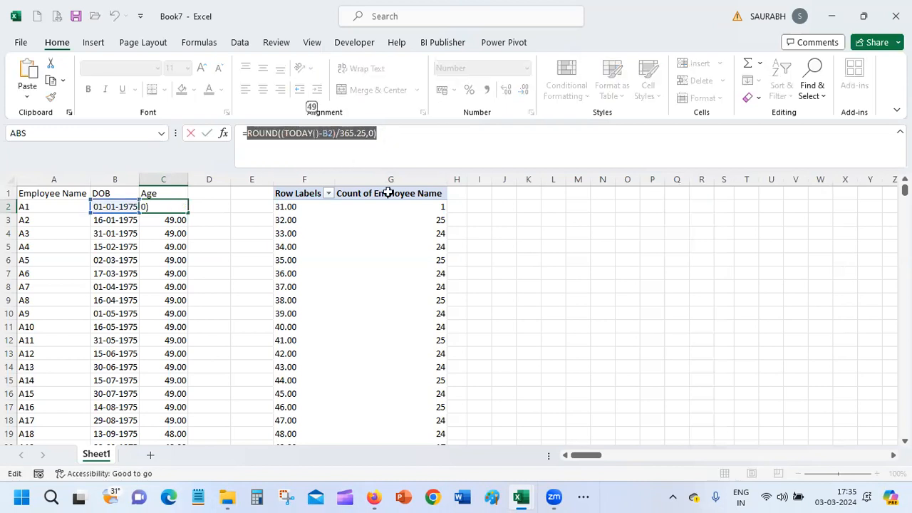
Send the copied age formula in the Google Meet in-call messages and return to the Book7 workbook in Excel.
{"action": "mouse_move", "coordinate": [388, 497]}
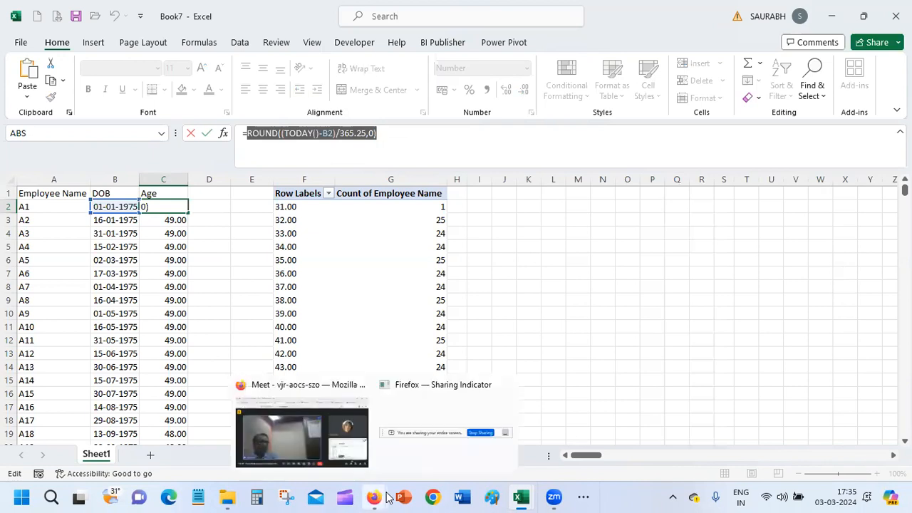
{"action": "left_click", "coordinate": [286, 442]}
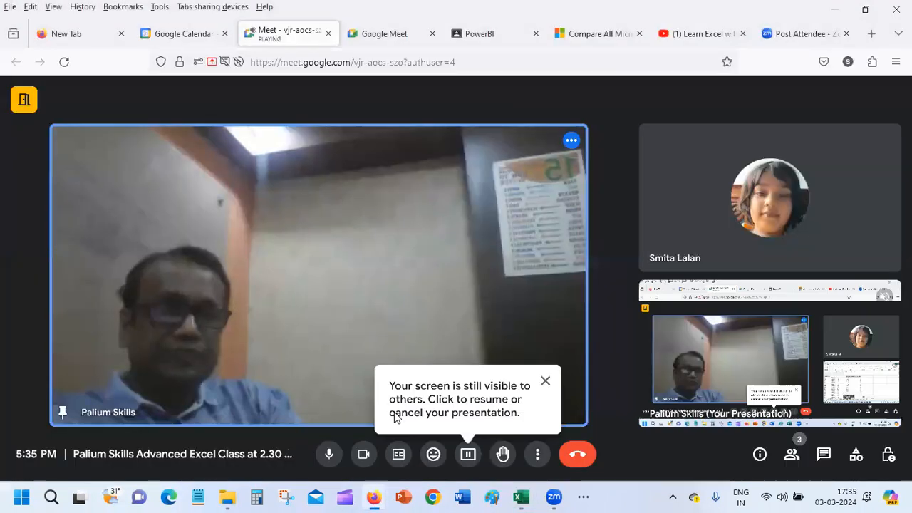
{"action": "left_click", "coordinate": [834, 459]}
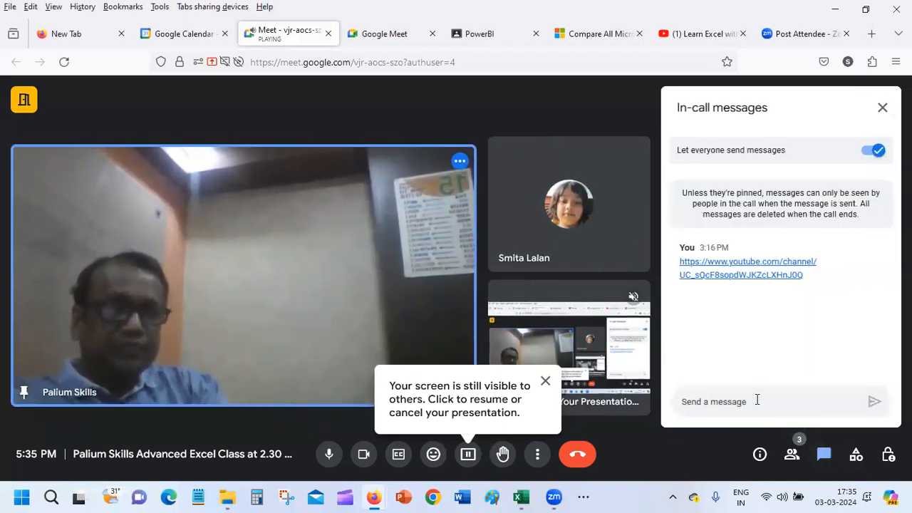
{"action": "left_click", "coordinate": [756, 402]}
{"action": "key", "text": "ctrl+v"}
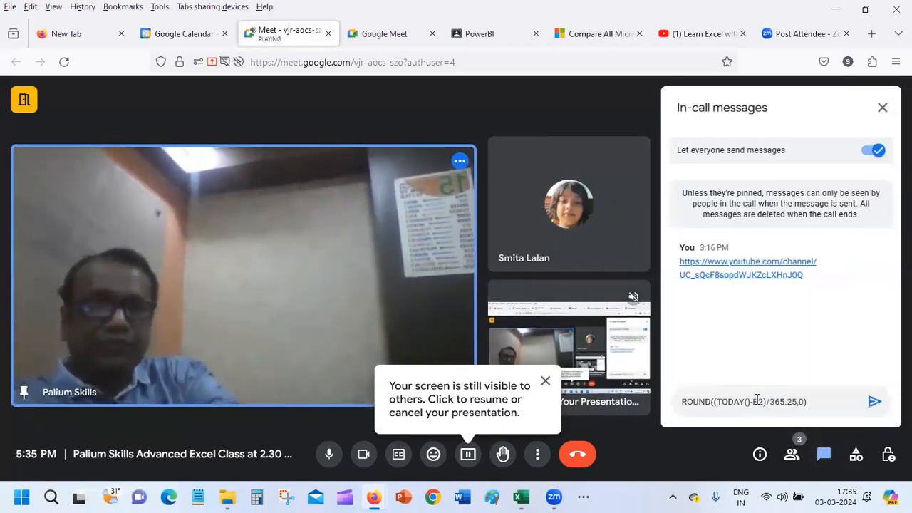
{"action": "key", "text": "Return"}
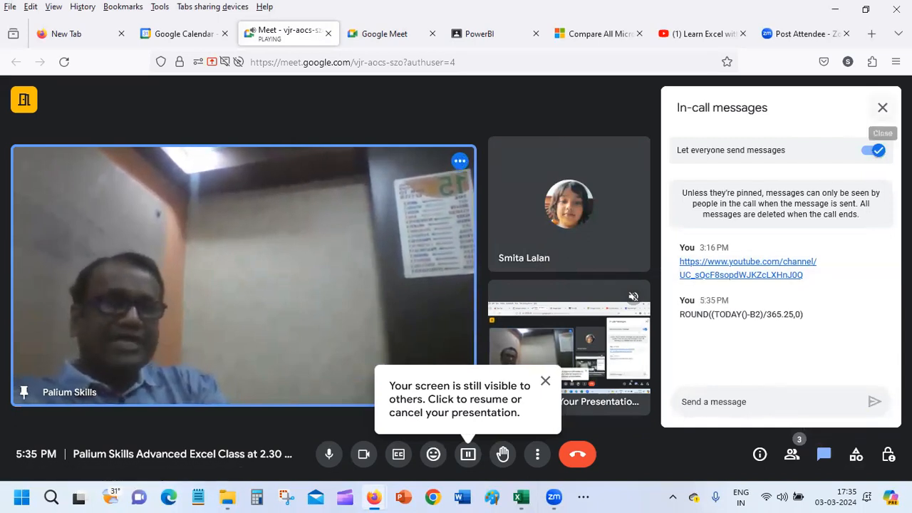
{"action": "left_click", "coordinate": [882, 108]}
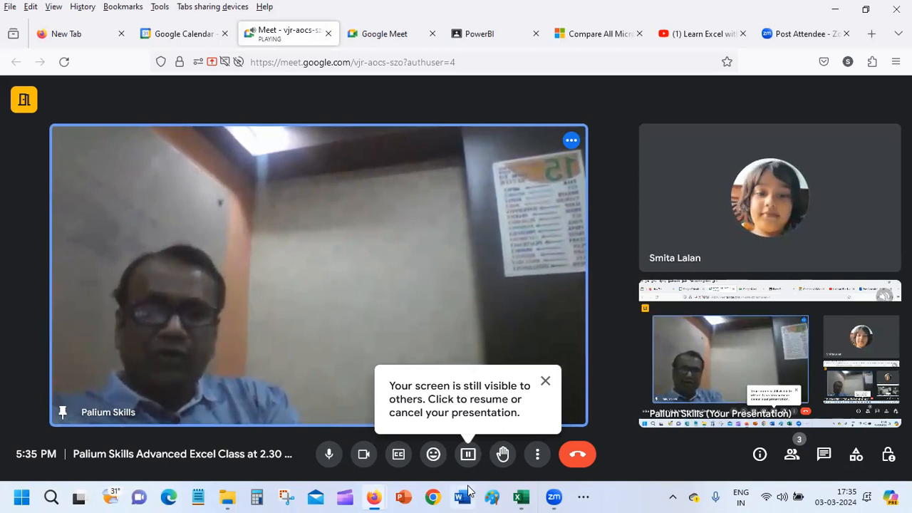
{"action": "mouse_move", "coordinate": [521, 497]}
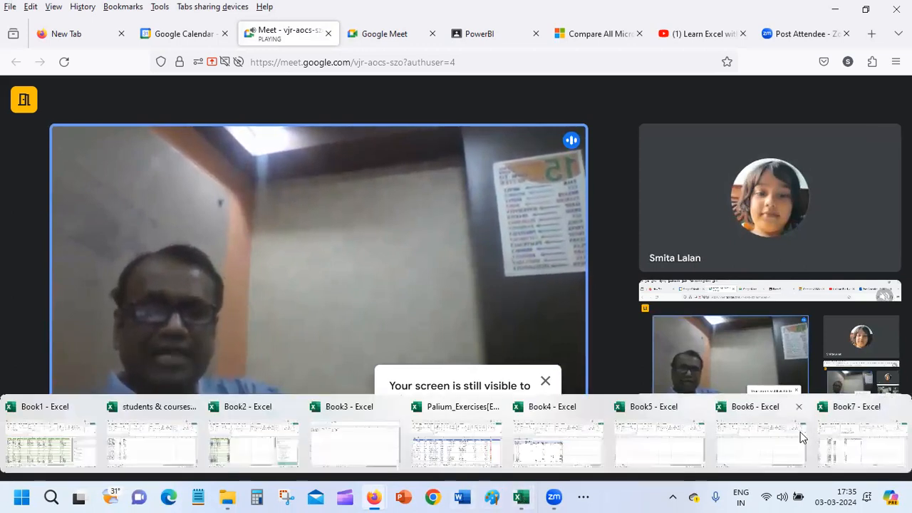
{"action": "left_click", "coordinate": [826, 440]}
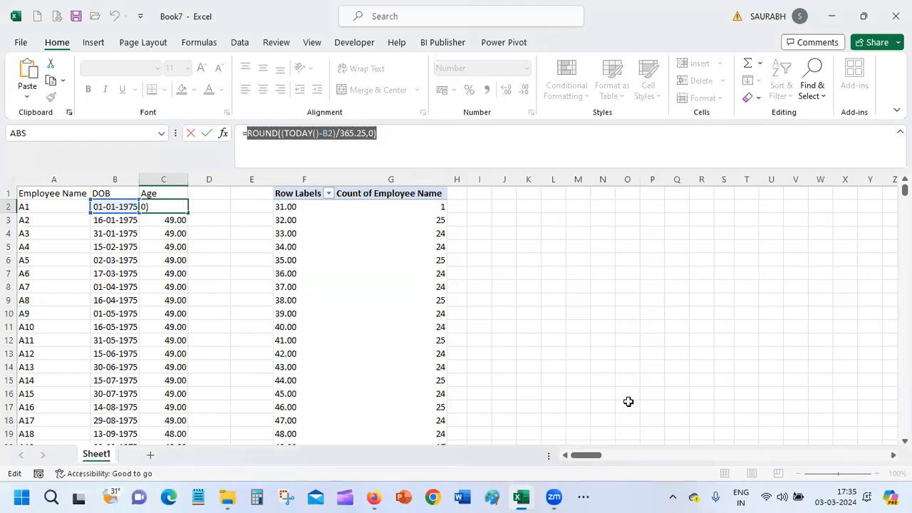
{"action": "left_click", "coordinate": [434, 366]}
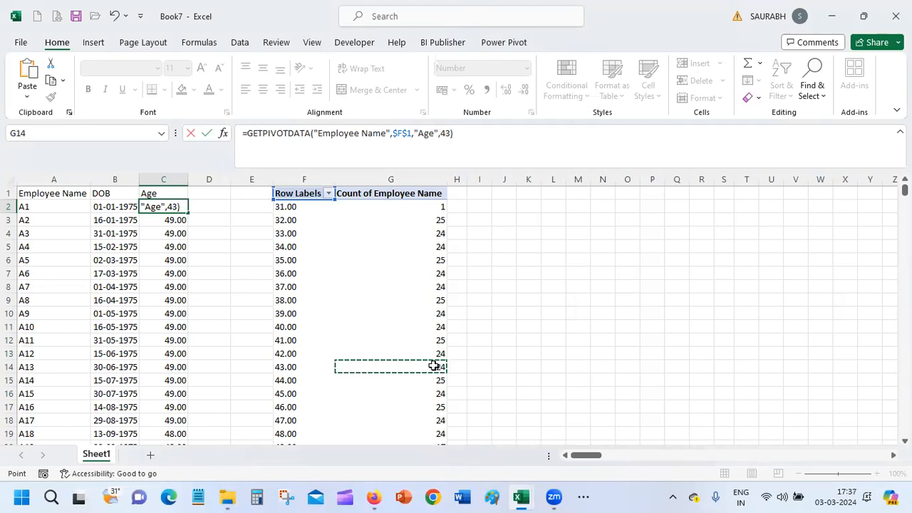
{"action": "left_click", "coordinate": [521, 327]}
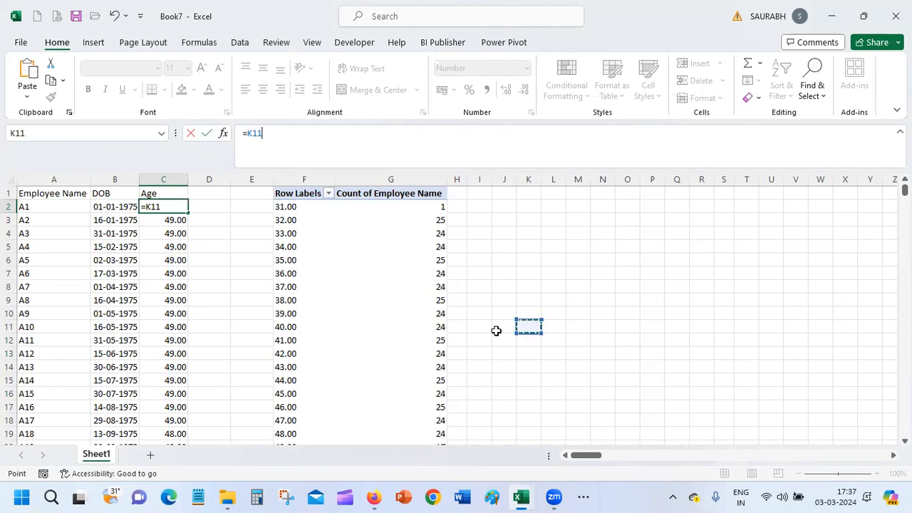
{"action": "key", "text": "Return"}
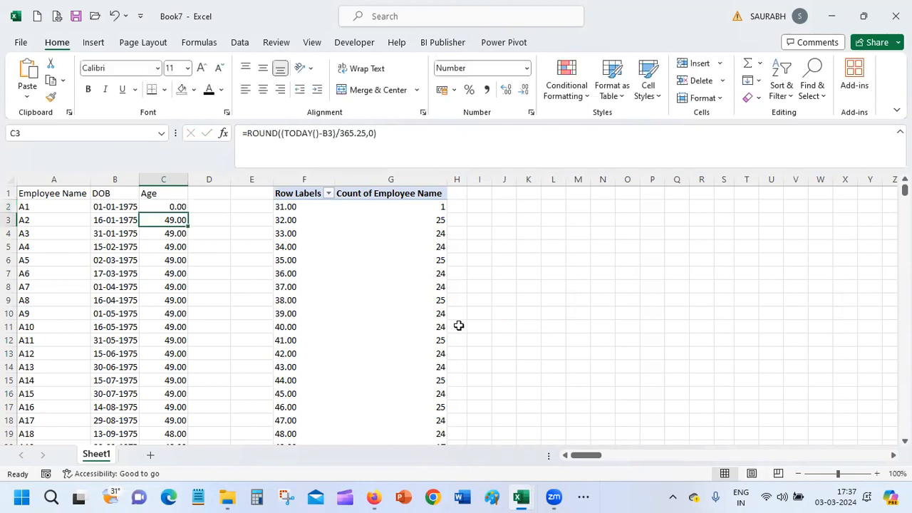
{"action": "key", "text": "ctrl+z"}
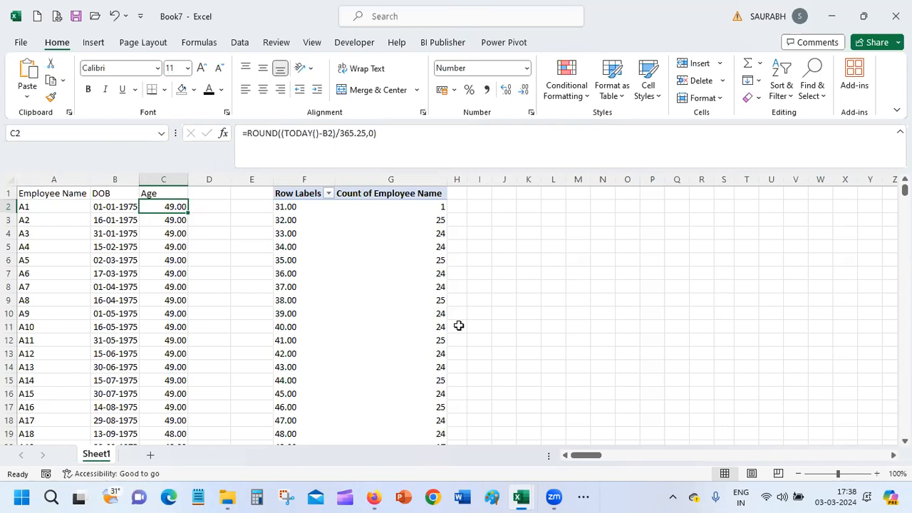
Review the grouping settings available for the age row labels, leaving the pivot table ungrouped.
{"action": "left_click", "coordinate": [298, 208]}
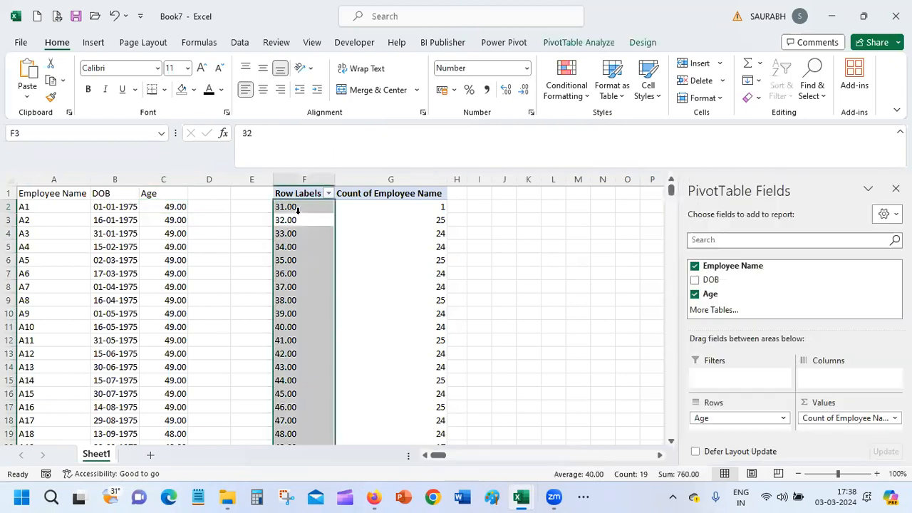
{"action": "right_click", "coordinate": [298, 206]}
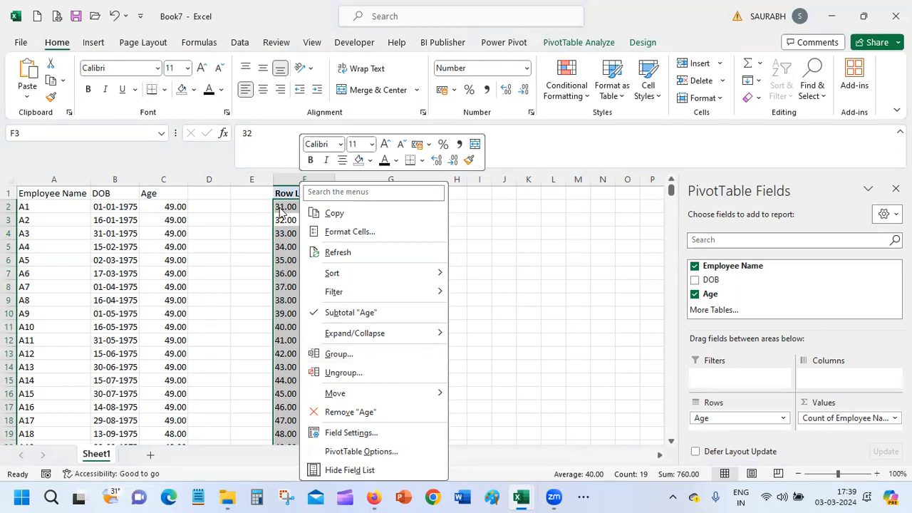
{"action": "key", "text": "Escape"}
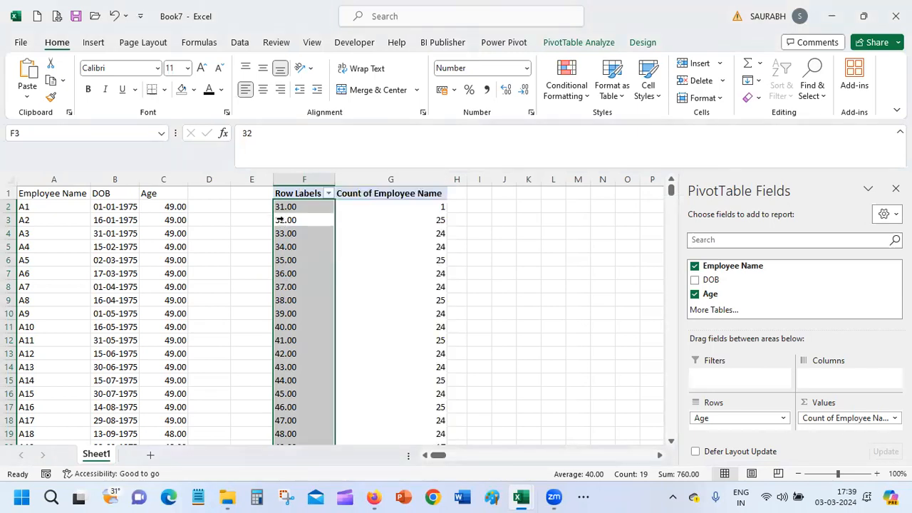
{"action": "left_click", "coordinate": [278, 221]}
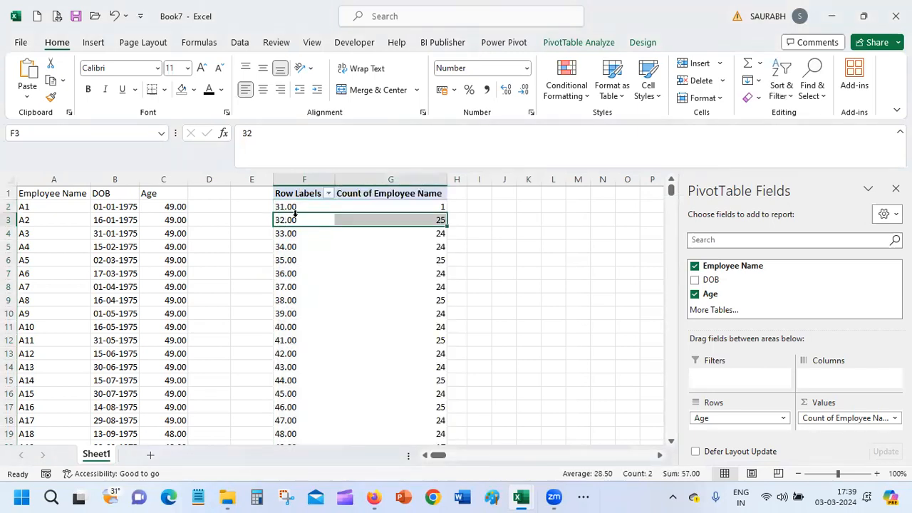
{"action": "right_click", "coordinate": [295, 214]}
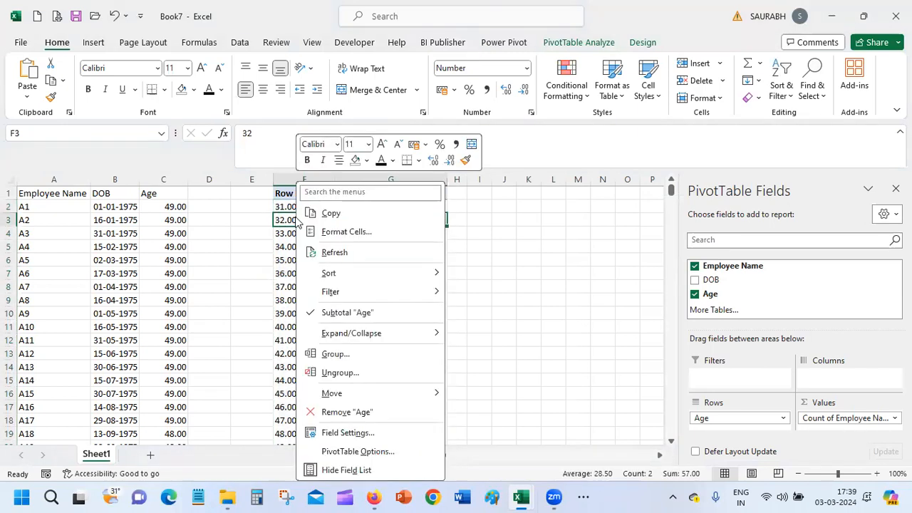
{"action": "left_click", "coordinate": [335, 354]}
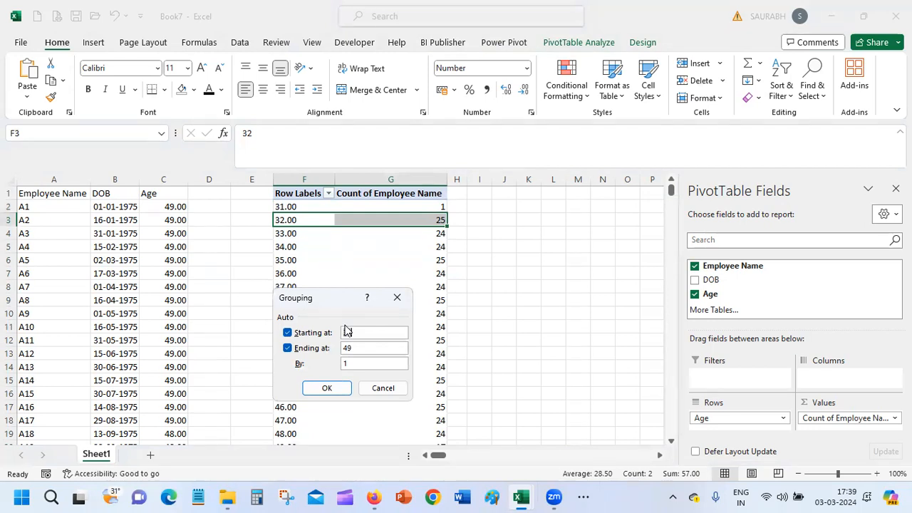
{"action": "left_click", "coordinate": [385, 387]}
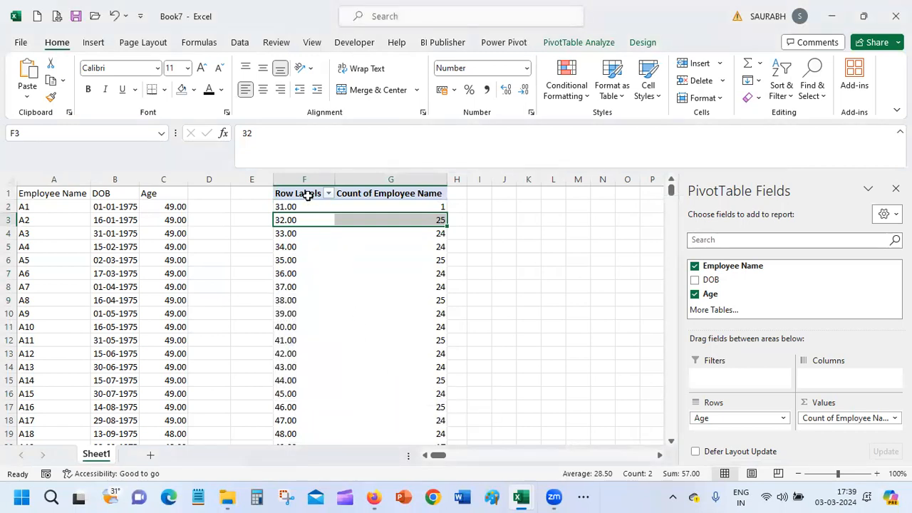
Review the age pivot table's field layout, with Age in Rows and the count of Employee Name in Values.
{"action": "left_click", "coordinate": [313, 288]}
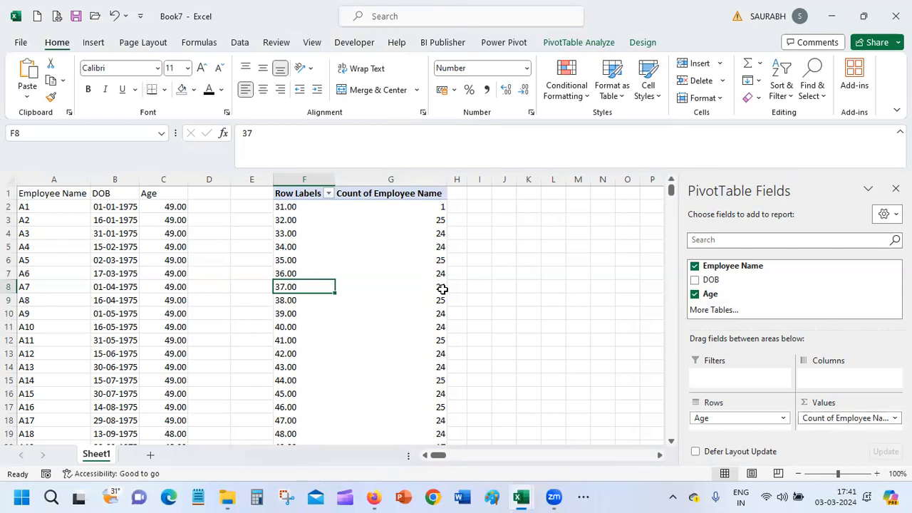
{"action": "right_click", "coordinate": [316, 290]}
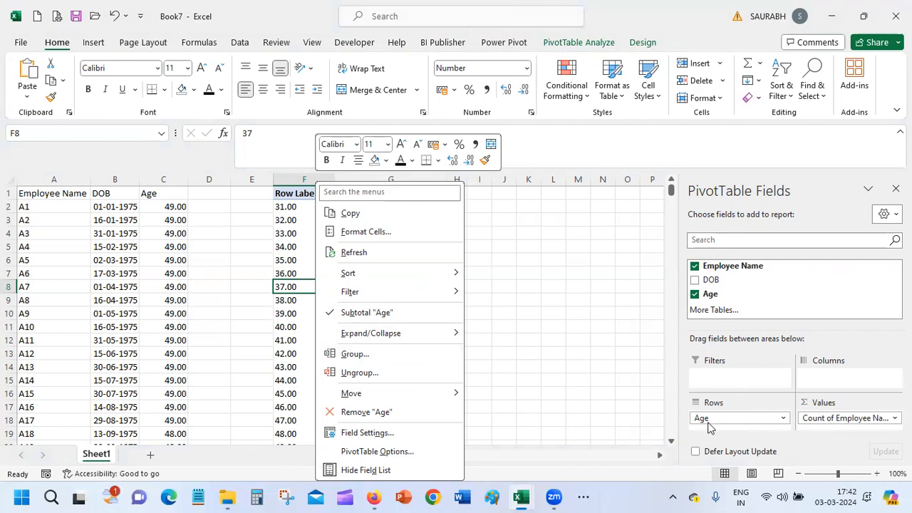
{"action": "left_click", "coordinate": [752, 408]}
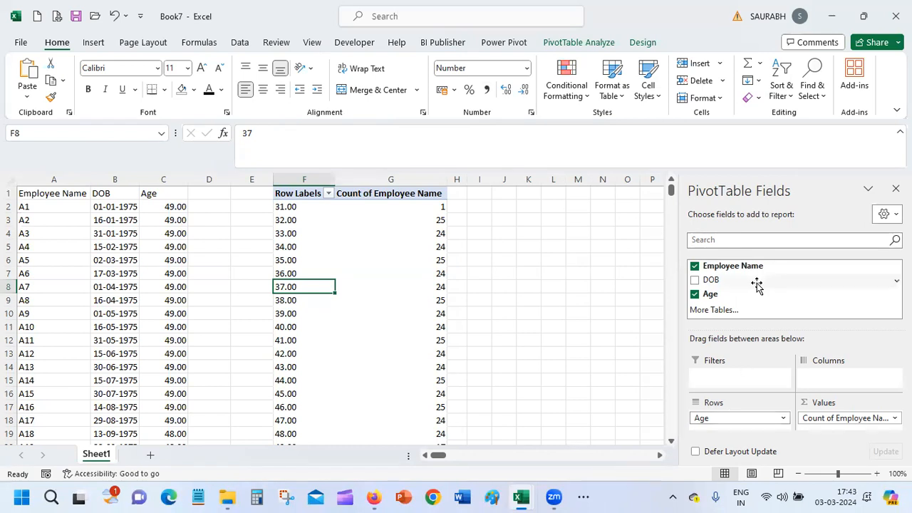
{"action": "left_click_drag", "start_coordinate": [752, 294], "coordinate": [724, 423]}
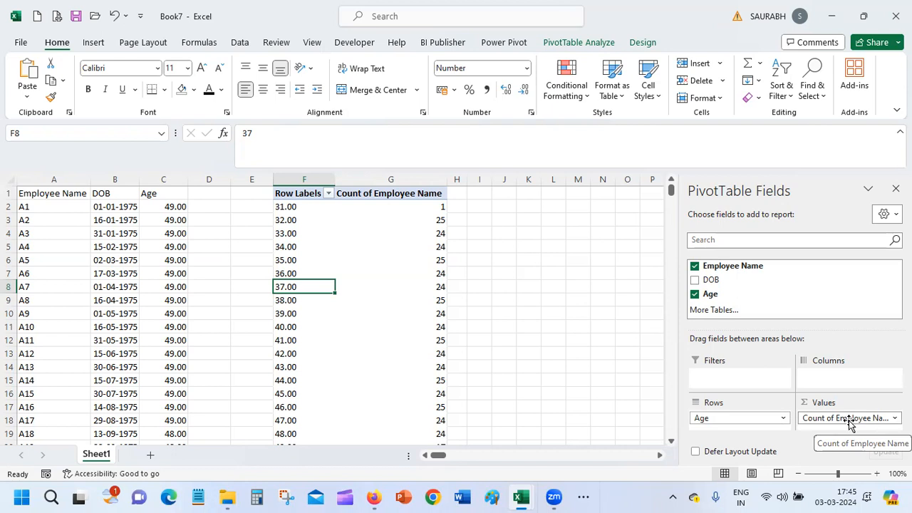
{"action": "left_click_drag", "start_coordinate": [723, 265], "coordinate": [775, 281]}
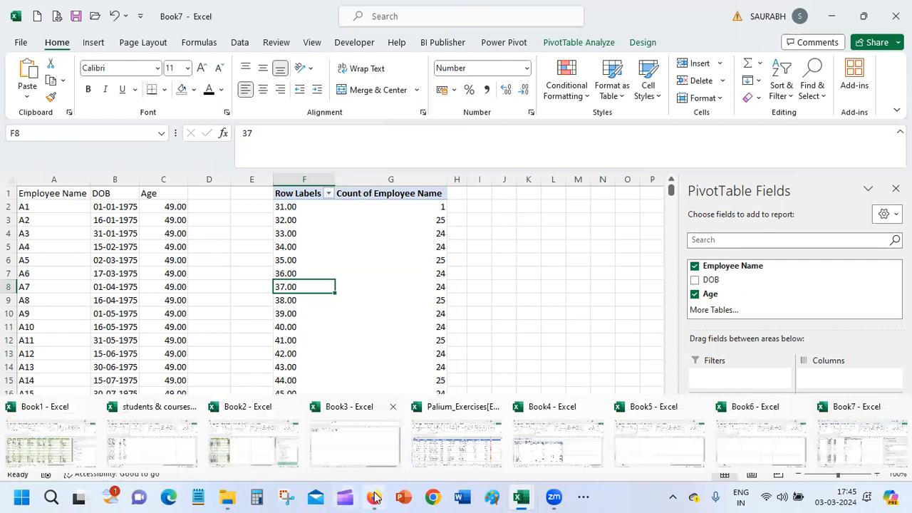
Switch to the Google Meet call in Firefox and stop sharing the screen.
{"action": "mouse_move", "coordinate": [382, 496]}
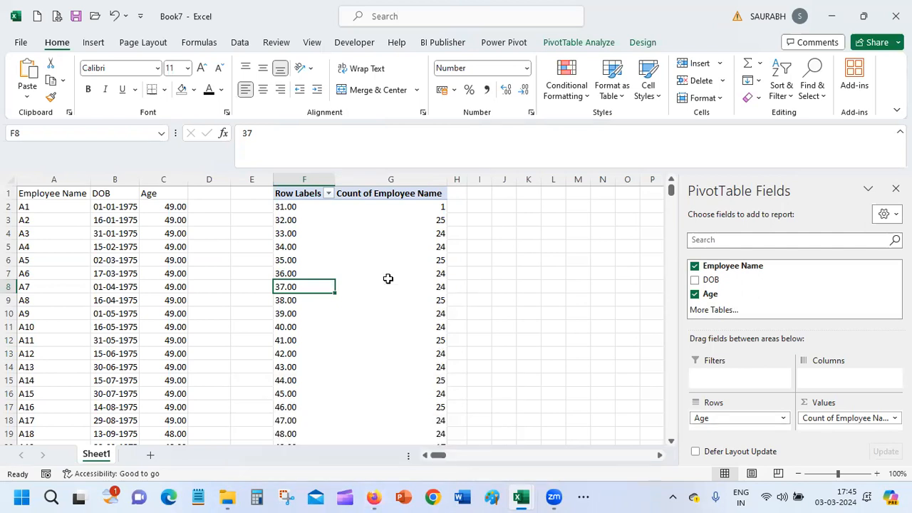
{"action": "left_click", "coordinate": [374, 497]}
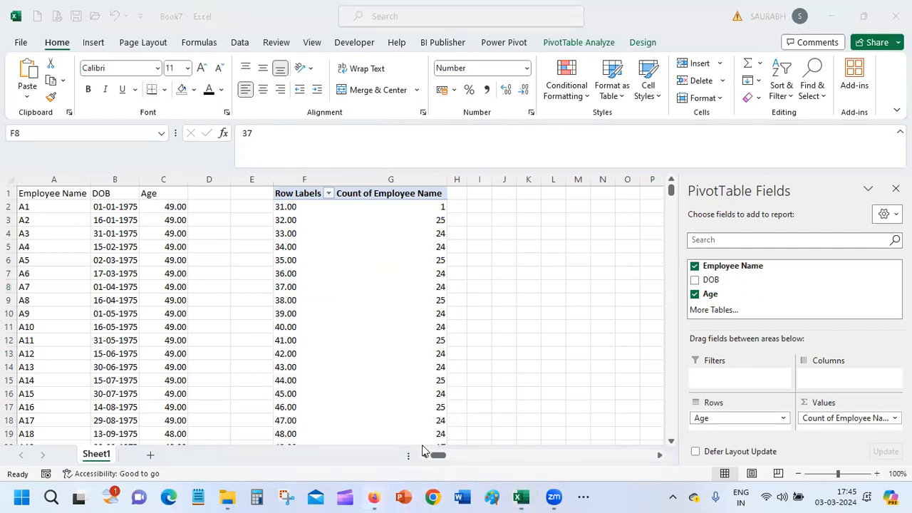
{"action": "left_click", "coordinate": [361, 446]}
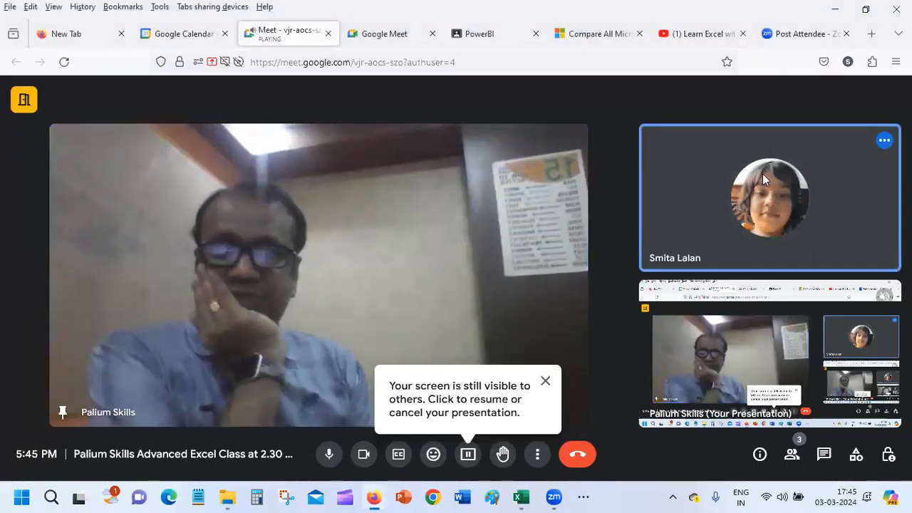
{"action": "left_click", "coordinate": [467, 454]}
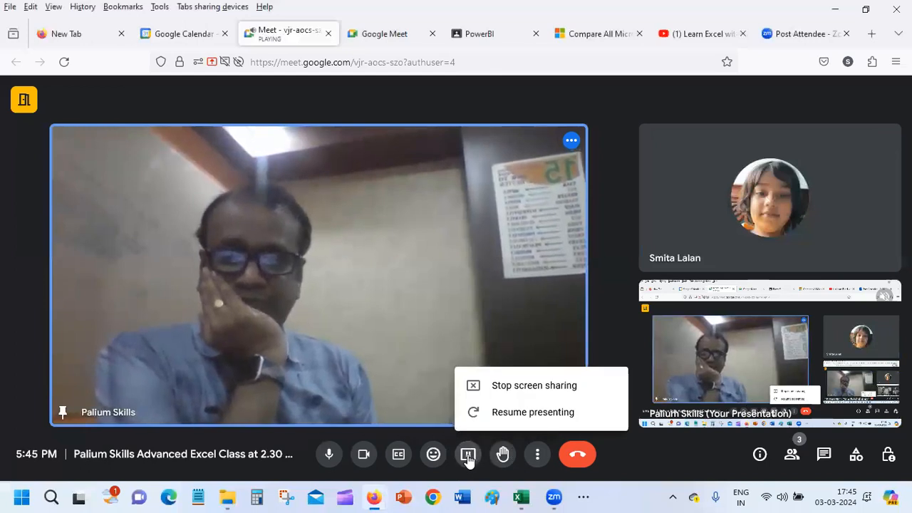
{"action": "left_click", "coordinate": [521, 385]}
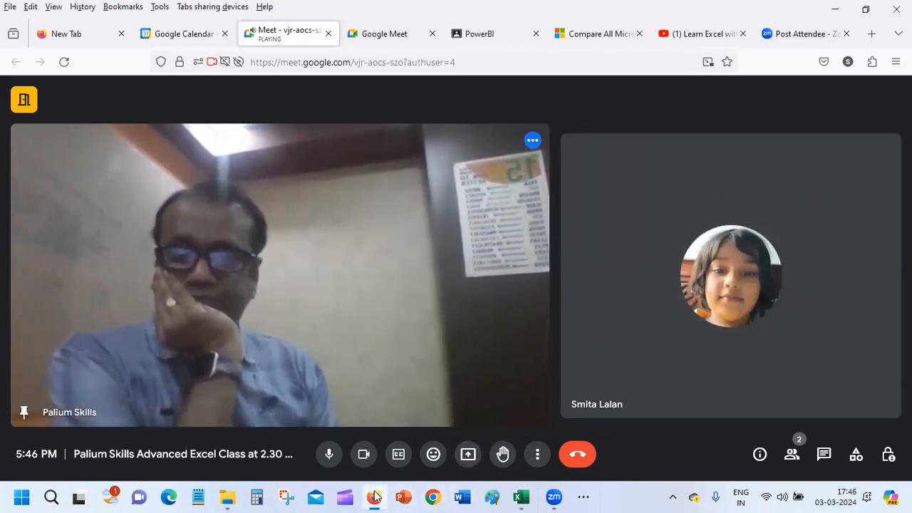
Take over as main presenter in the Google Meet call by sharing the entire screen.
{"action": "mouse_move", "coordinate": [376, 496]}
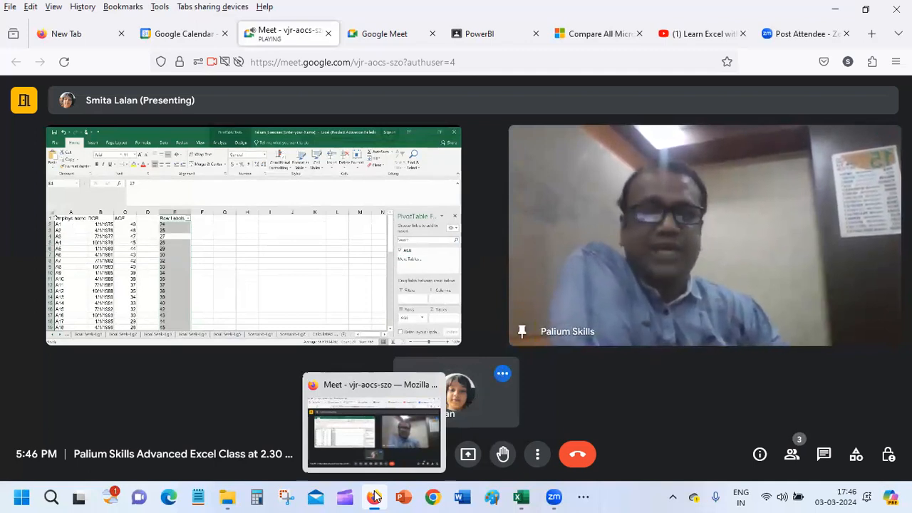
{"action": "left_click", "coordinate": [469, 455]}
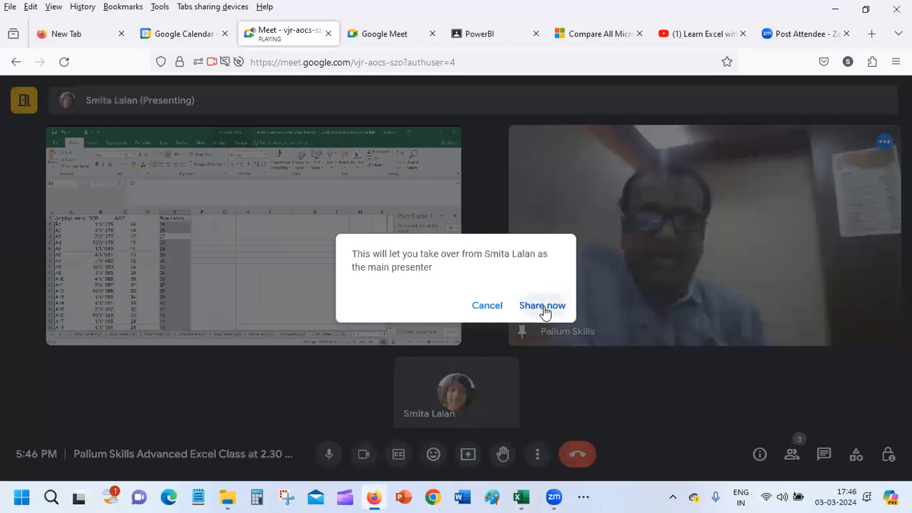
{"action": "left_click", "coordinate": [542, 306]}
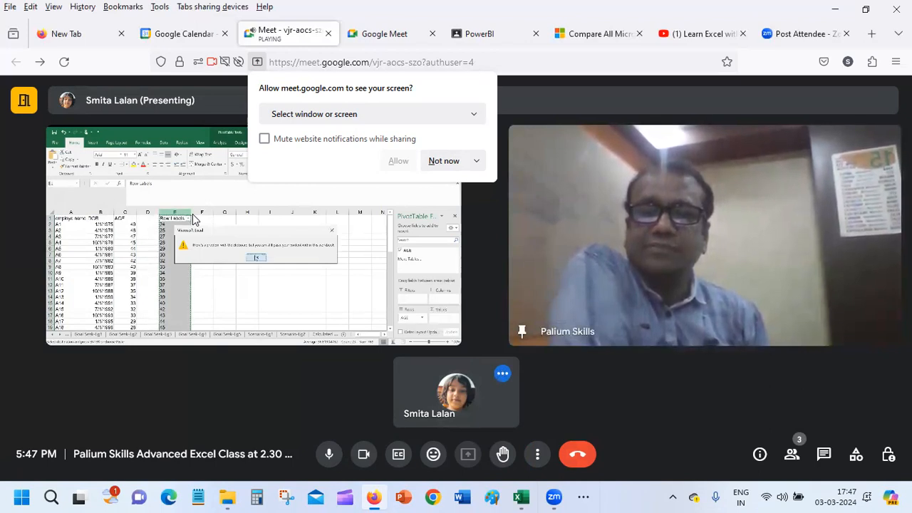
{"action": "mouse_move", "coordinate": [240, 235]}
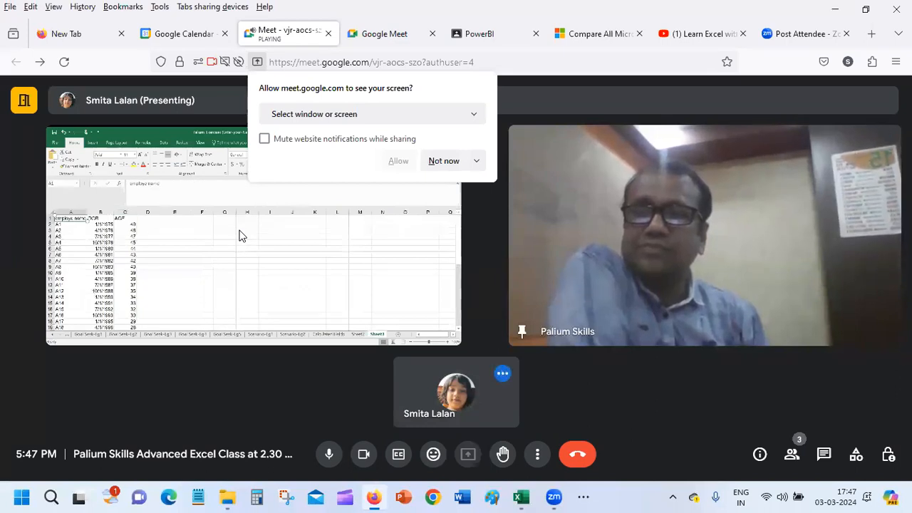
{"action": "left_click", "coordinate": [390, 117]}
{"action": "left_click", "coordinate": [390, 115]}
{"action": "left_click", "coordinate": [390, 116]}
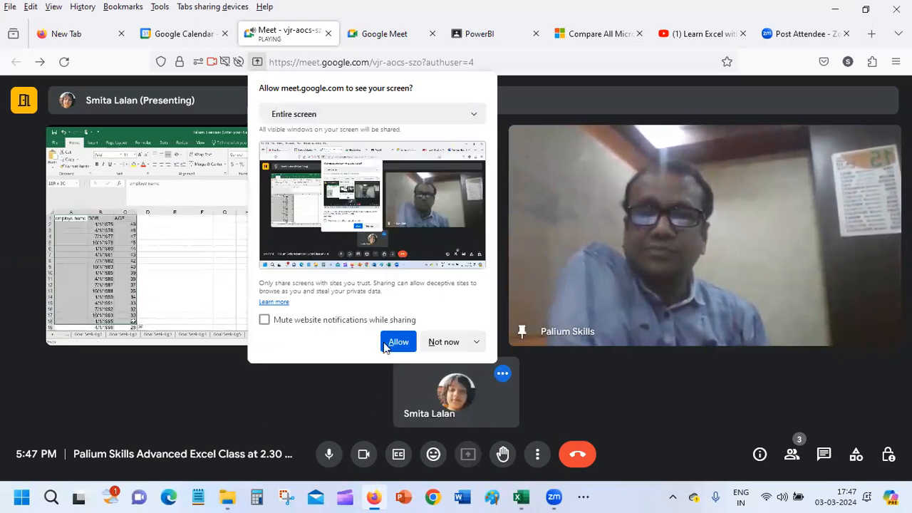
{"action": "left_click", "coordinate": [397, 341]}
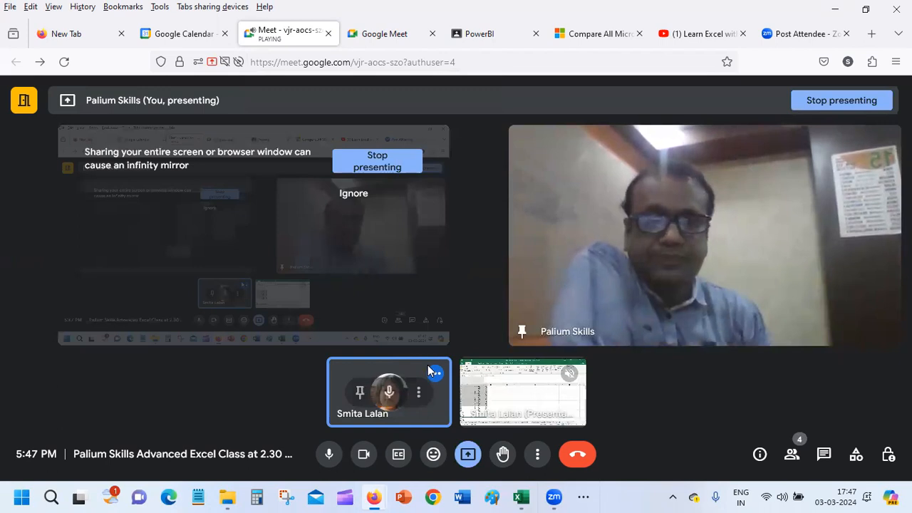
{"action": "double_click", "coordinate": [521, 368]}
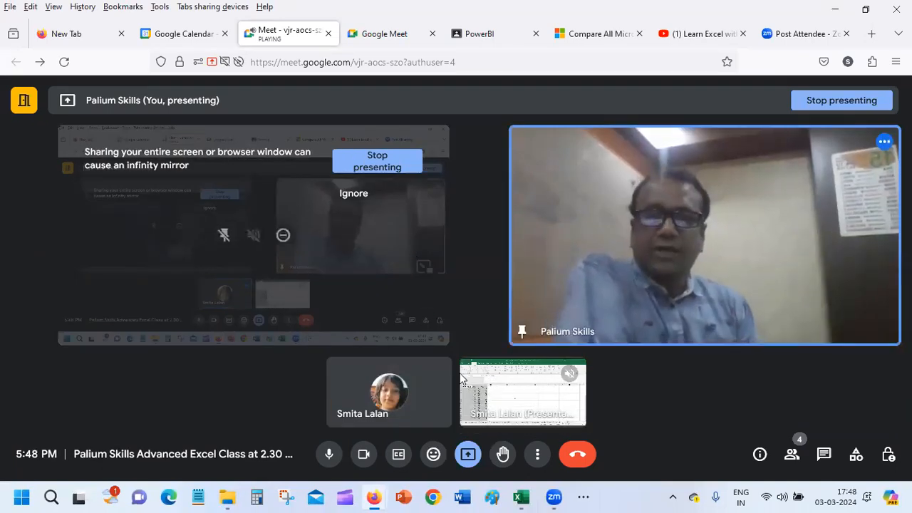
Return to Excel and bring up the Book4 workbook with the sales pivot table.
{"action": "left_click", "coordinate": [520, 497]}
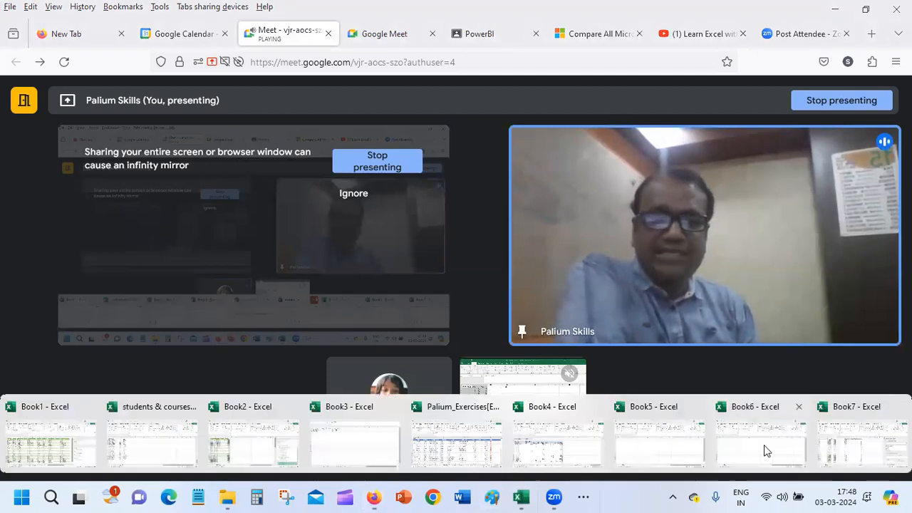
{"action": "left_click", "coordinate": [854, 447]}
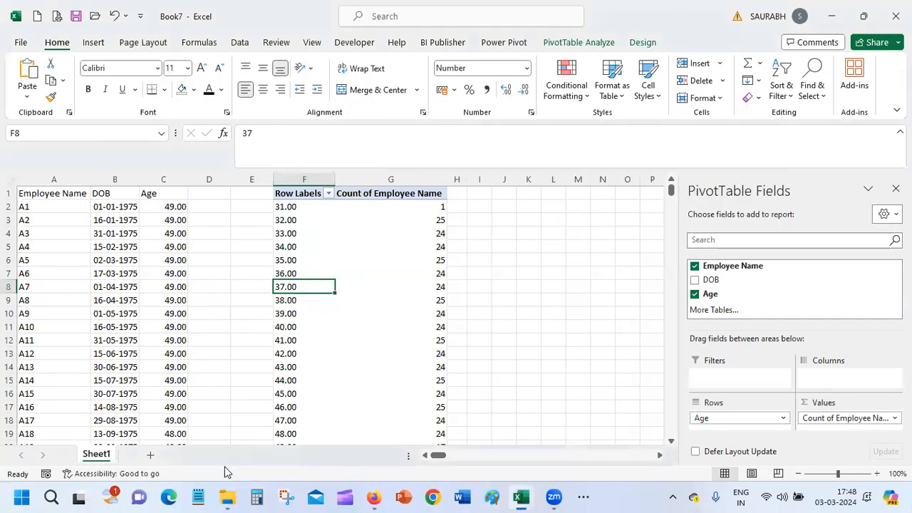
{"action": "left_click", "coordinate": [522, 498]}
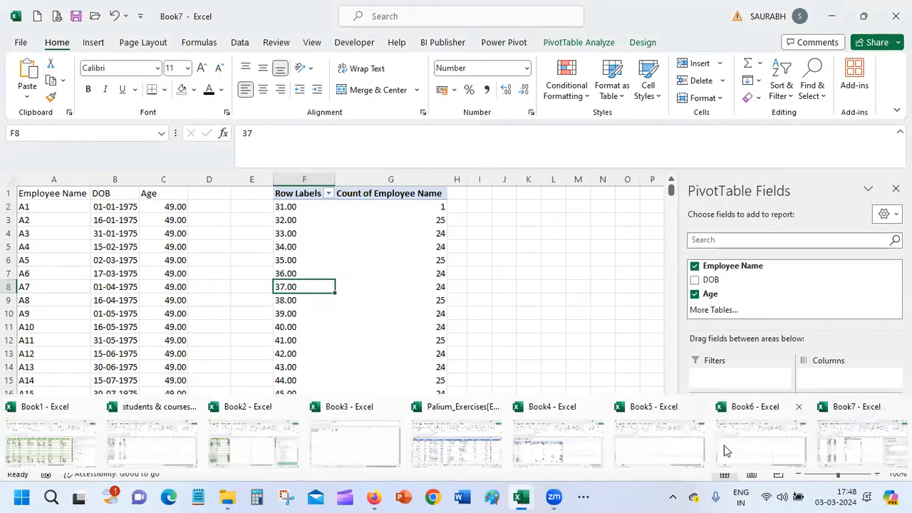
{"action": "left_click", "coordinate": [775, 443]}
{"action": "left_click", "coordinate": [527, 497]}
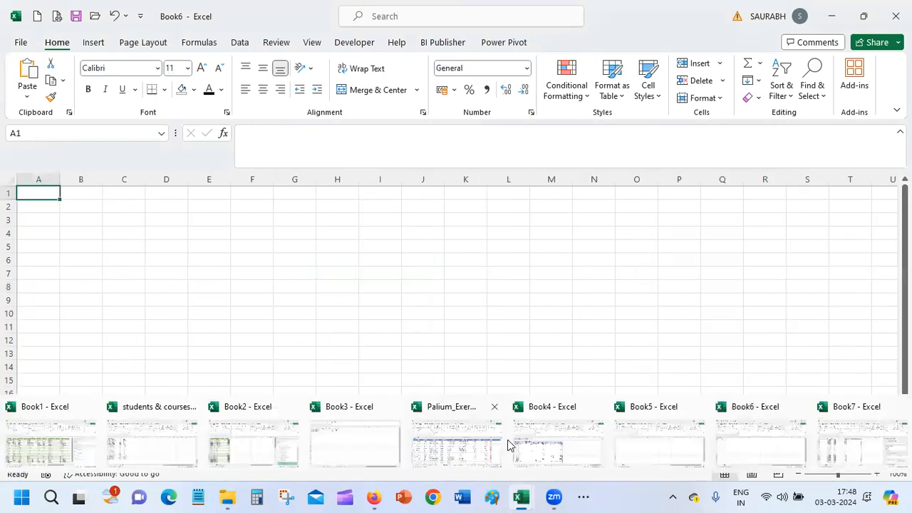
{"action": "left_click", "coordinate": [576, 450]}
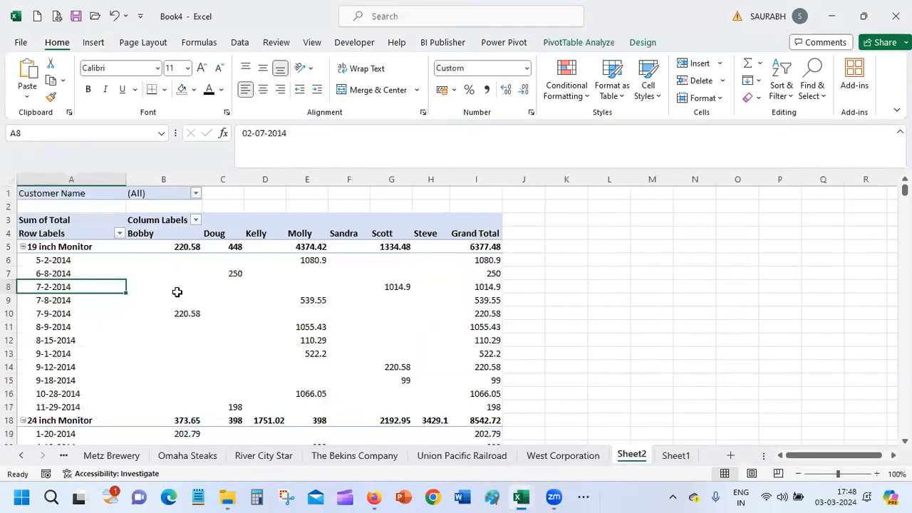
Select an empty cell inside the sales pivot table on Sheet2 and show its PivotTable field list.
{"action": "left_click", "coordinate": [178, 293]}
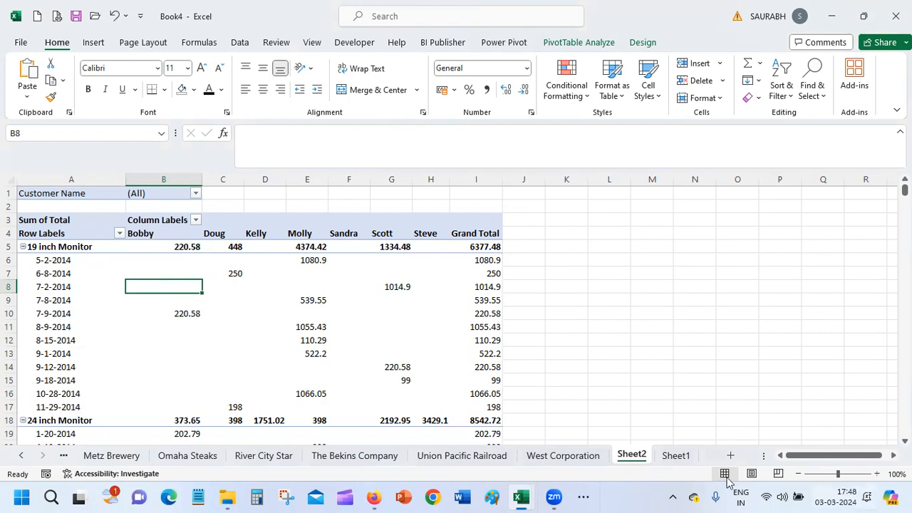
{"action": "key", "text": "Right"}
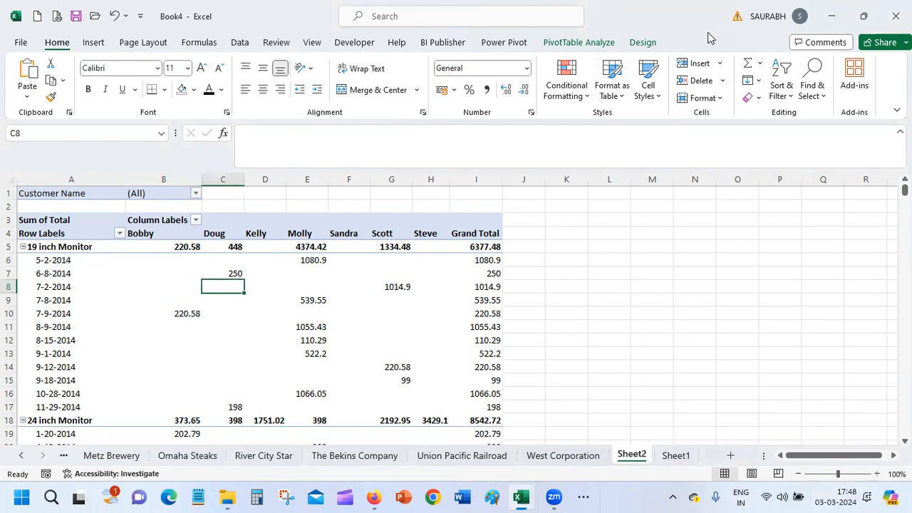
{"action": "left_click", "coordinate": [574, 45]}
{"action": "left_click", "coordinate": [855, 66]}
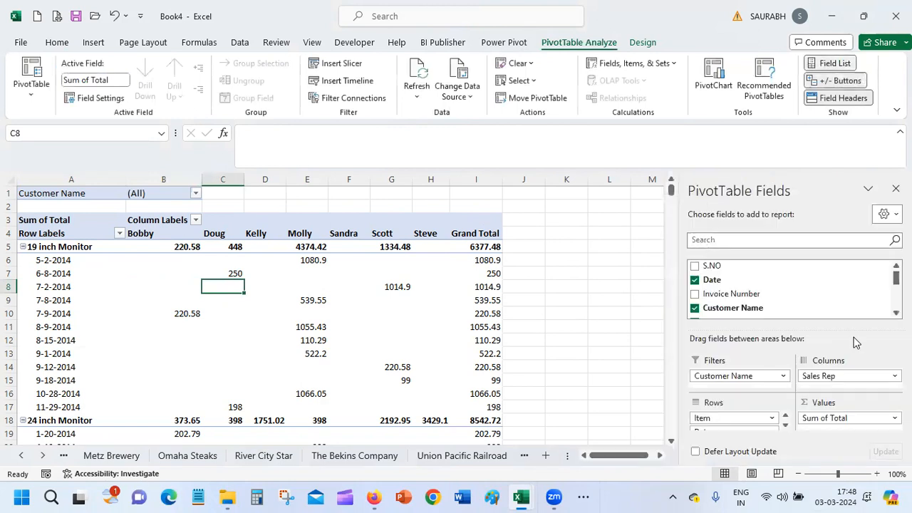
Add the Total field to the pivot table values a second time and summarize this copy by Average.
{"action": "scroll", "coordinate": [741, 289], "scroll_direction": "down", "scroll_amount": 3}
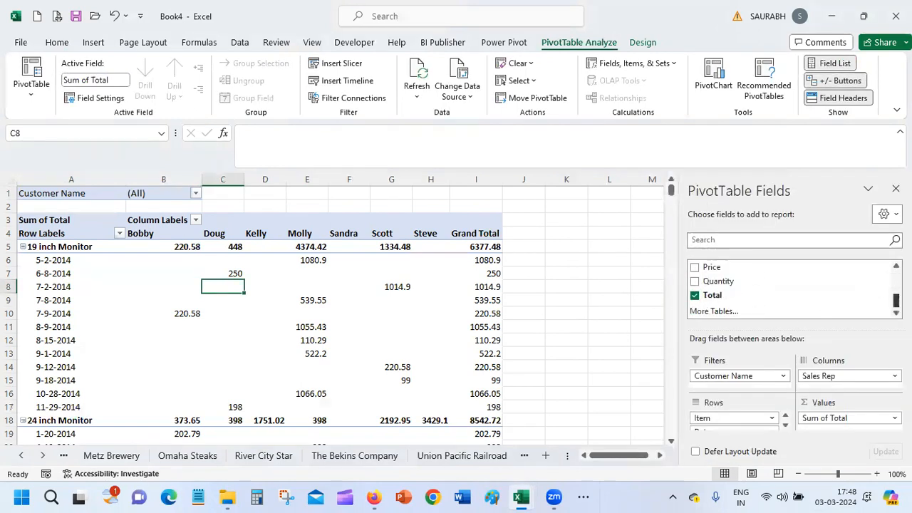
{"action": "left_click_drag", "start_coordinate": [736, 299], "coordinate": [818, 432]}
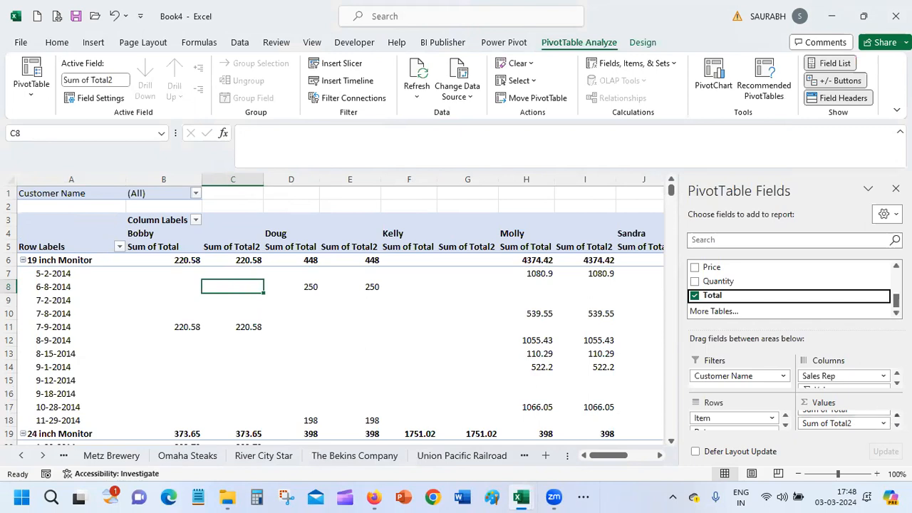
{"action": "left_click", "coordinate": [886, 424]}
{"action": "left_click", "coordinate": [852, 405]}
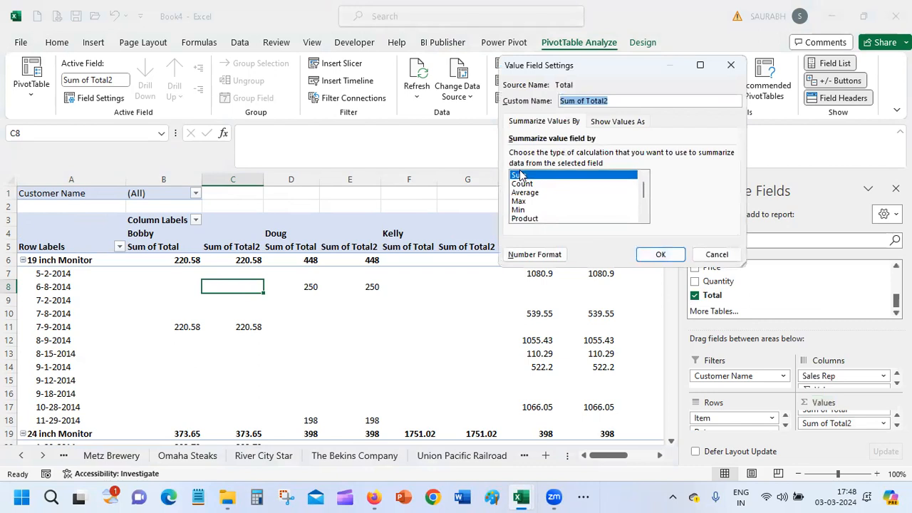
{"action": "left_click", "coordinate": [545, 193]}
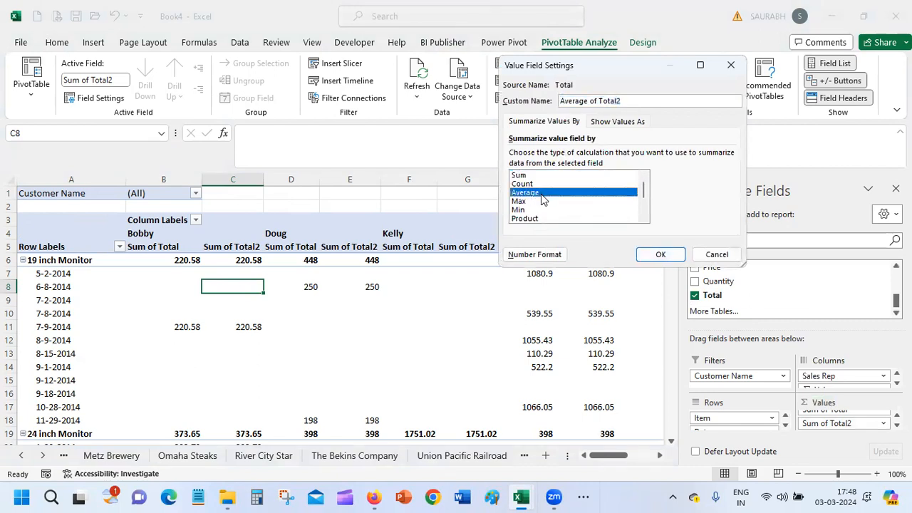
{"action": "left_click", "coordinate": [540, 202]}
{"action": "left_click", "coordinate": [544, 193]}
{"action": "left_click", "coordinate": [544, 209]}
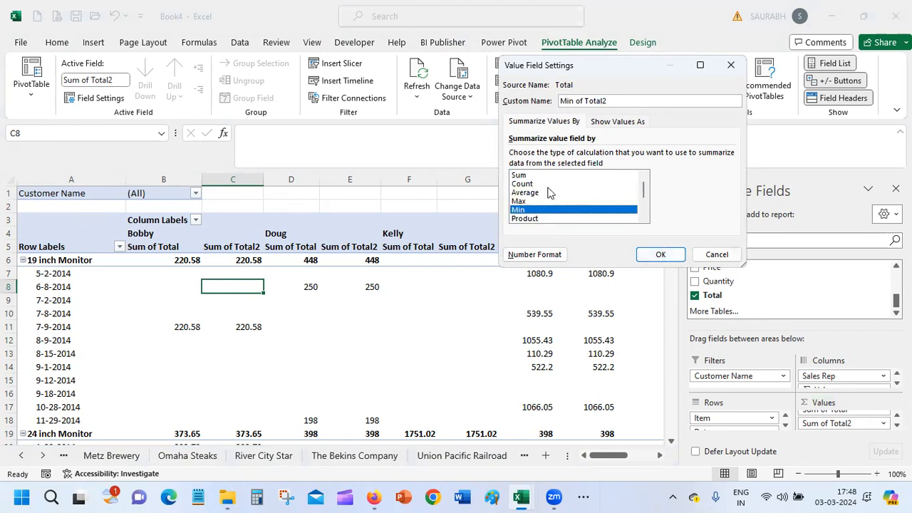
{"action": "left_click", "coordinate": [553, 185]}
{"action": "left_click", "coordinate": [552, 193]}
{"action": "left_click", "coordinate": [659, 255]}
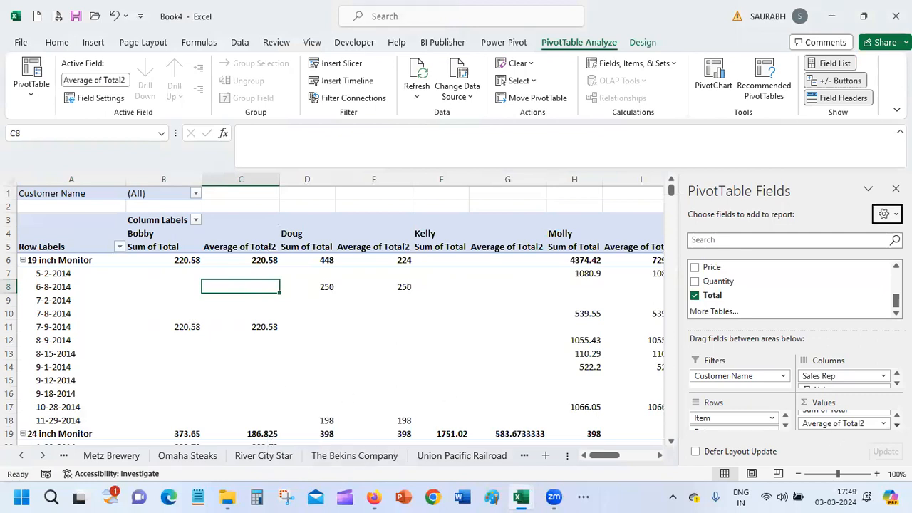
Show the Average of Total2 values as % of Grand Total.
{"action": "left_click", "coordinate": [853, 423]}
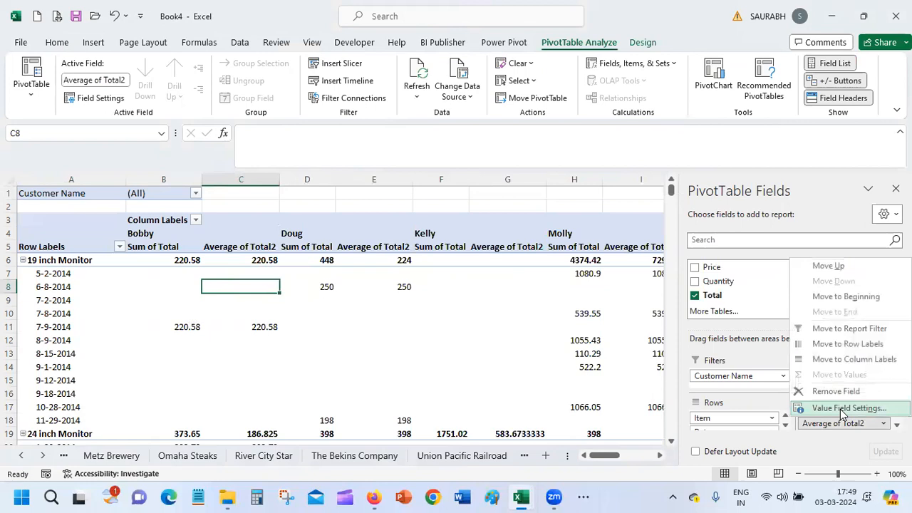
{"action": "left_click", "coordinate": [843, 408]}
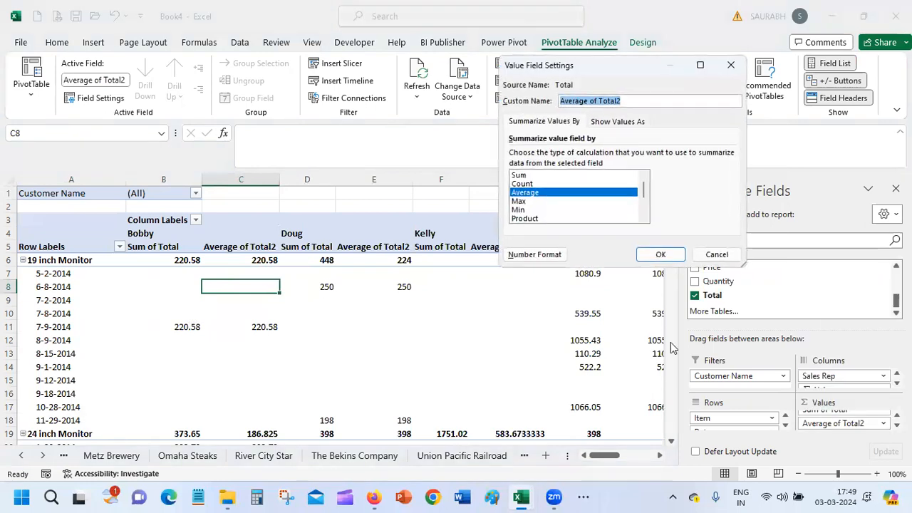
{"action": "left_click", "coordinate": [618, 122]}
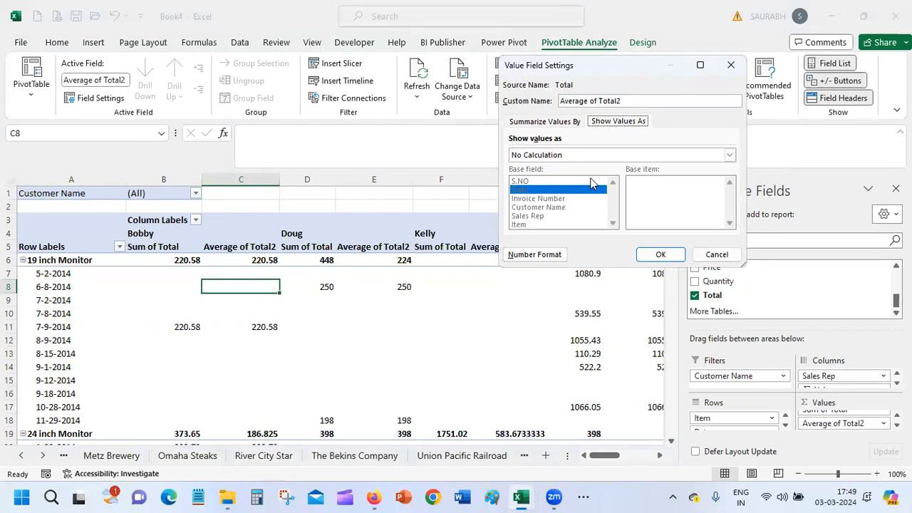
{"action": "left_click", "coordinate": [584, 154]}
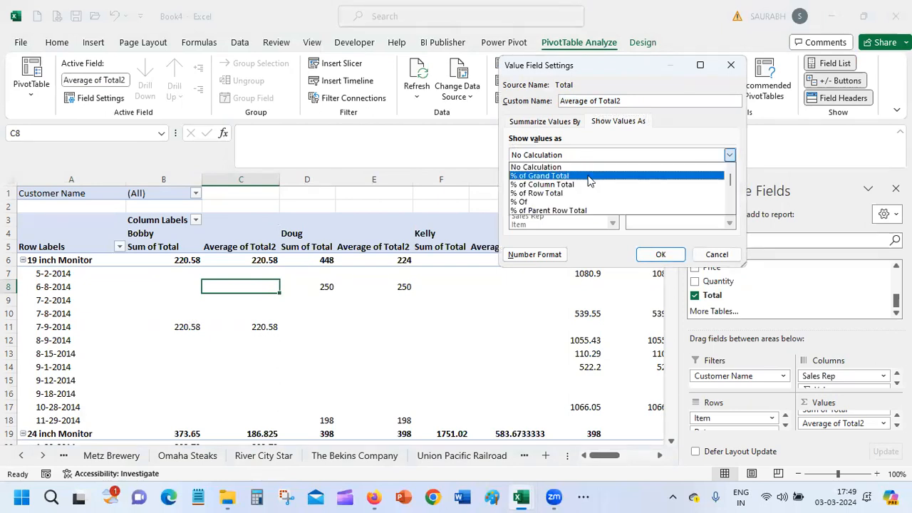
{"action": "left_click", "coordinate": [588, 178]}
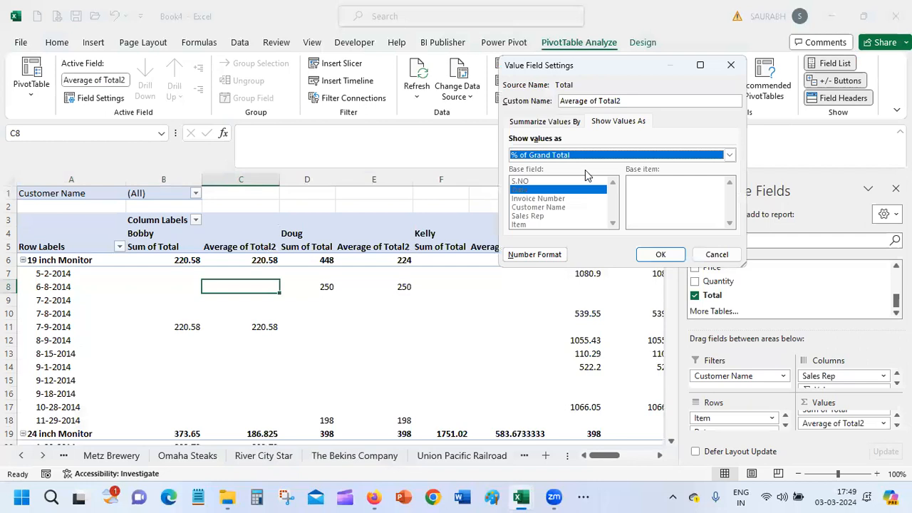
{"action": "left_click", "coordinate": [660, 255]}
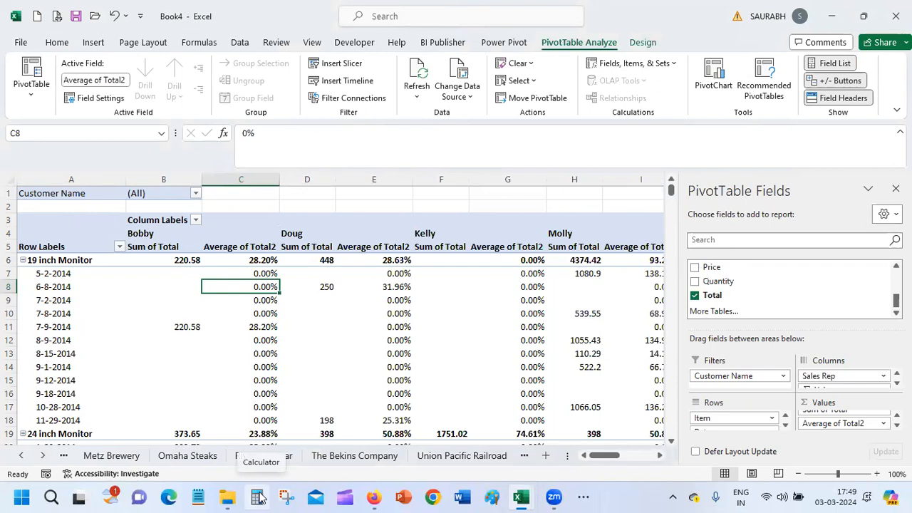
Change the Average of Total2 calculation to show values as % of Column Total.
{"action": "left_click", "coordinate": [881, 424]}
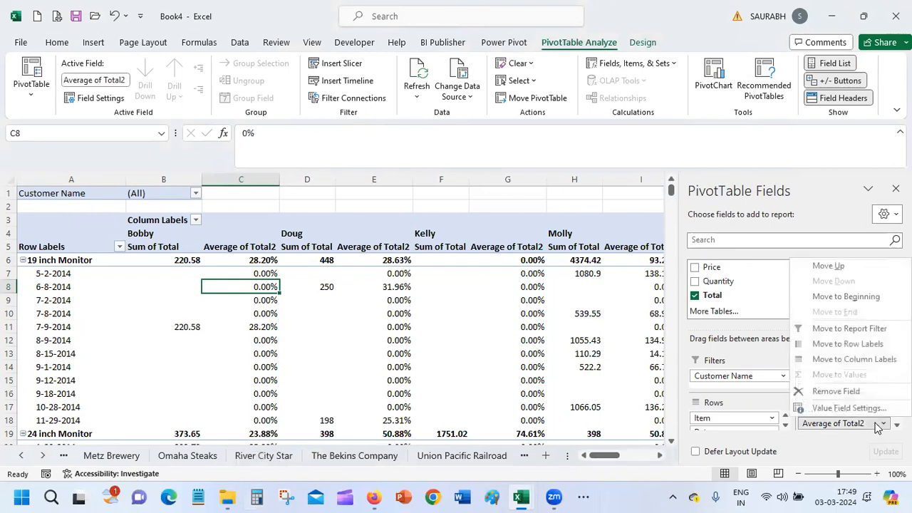
{"action": "left_click", "coordinate": [850, 407]}
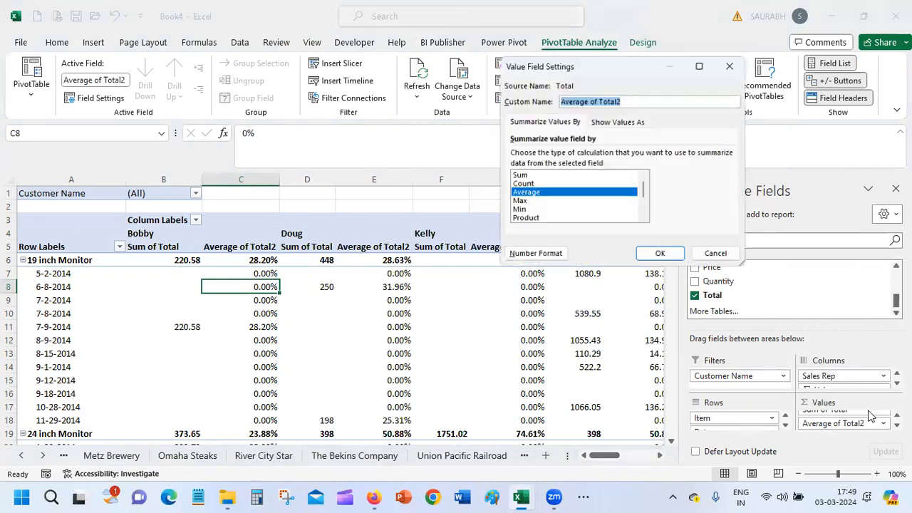
{"action": "left_click", "coordinate": [595, 123]}
{"action": "left_click", "coordinate": [599, 156]}
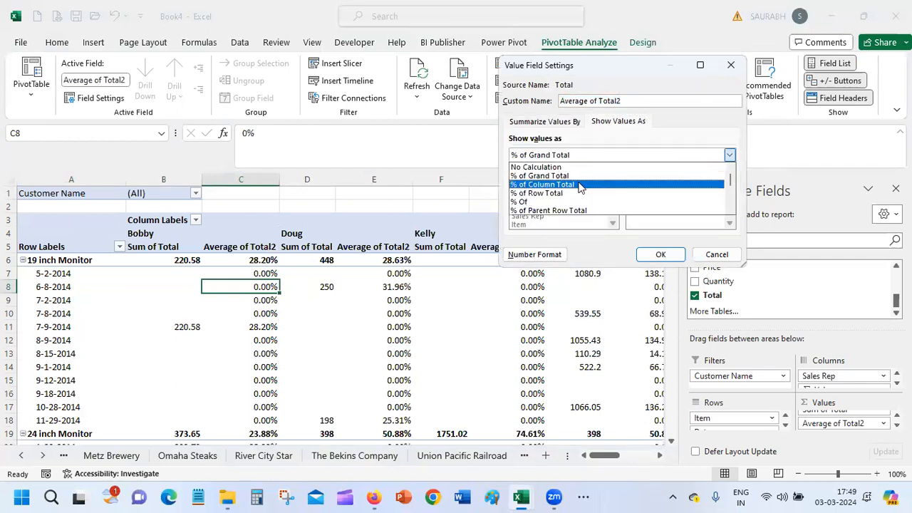
{"action": "left_click", "coordinate": [580, 185]}
{"action": "left_click", "coordinate": [657, 254]}
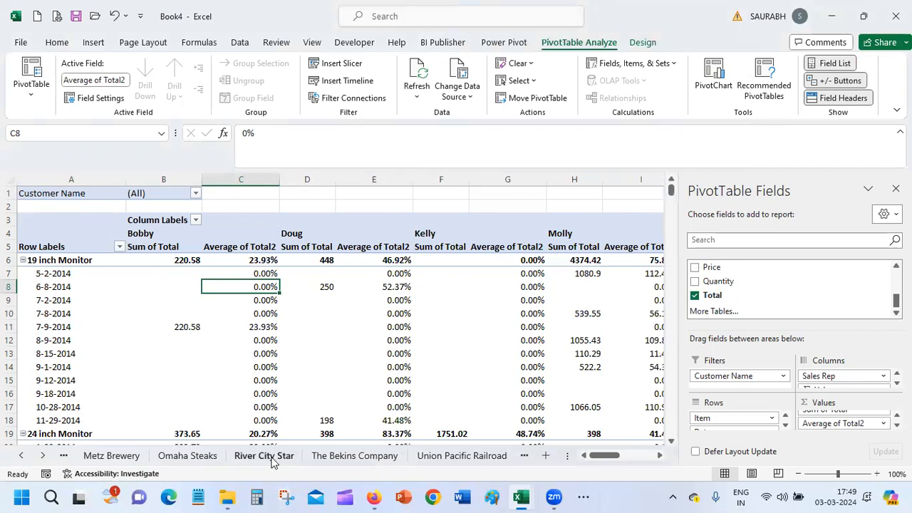
Change the Average of Total2 calculation to show values as % of Row Total.
{"action": "left_click", "coordinate": [864, 424]}
{"action": "left_click", "coordinate": [848, 408]}
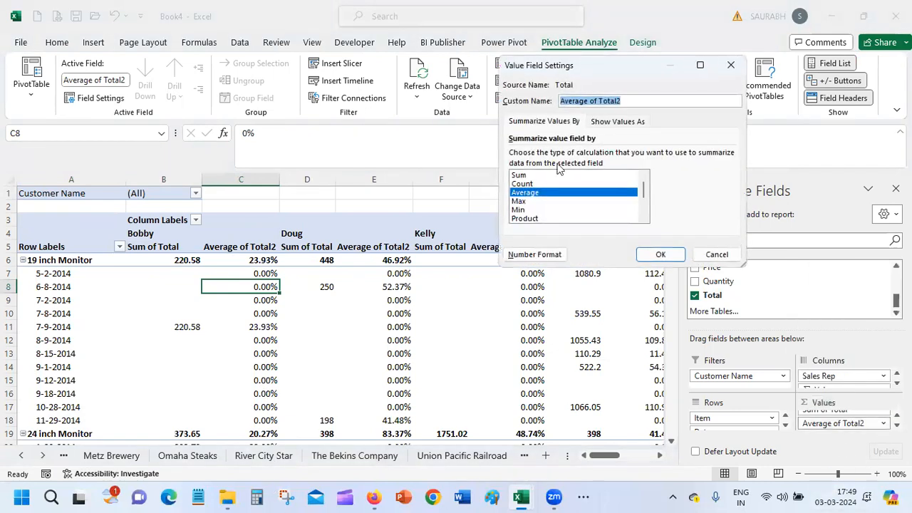
{"action": "left_click", "coordinate": [617, 122]}
{"action": "left_click", "coordinate": [598, 153]}
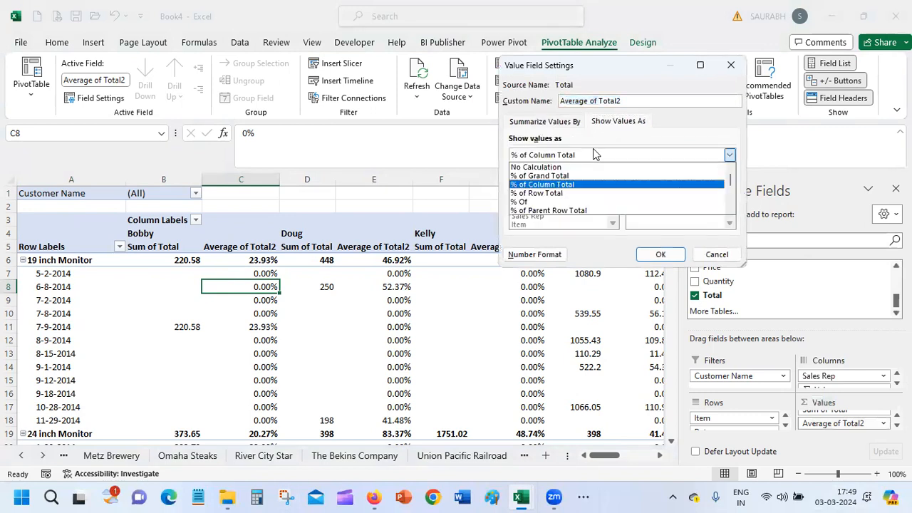
{"action": "left_click", "coordinate": [590, 193]}
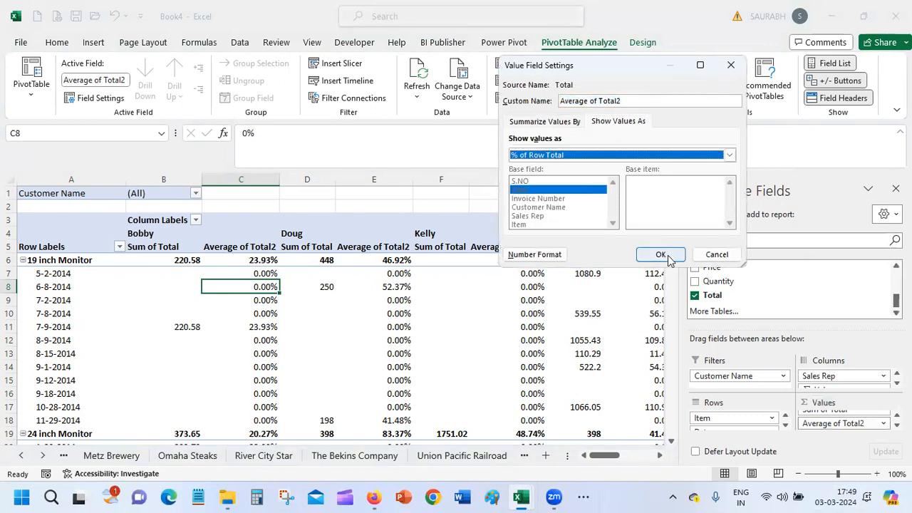
{"action": "left_click", "coordinate": [661, 254]}
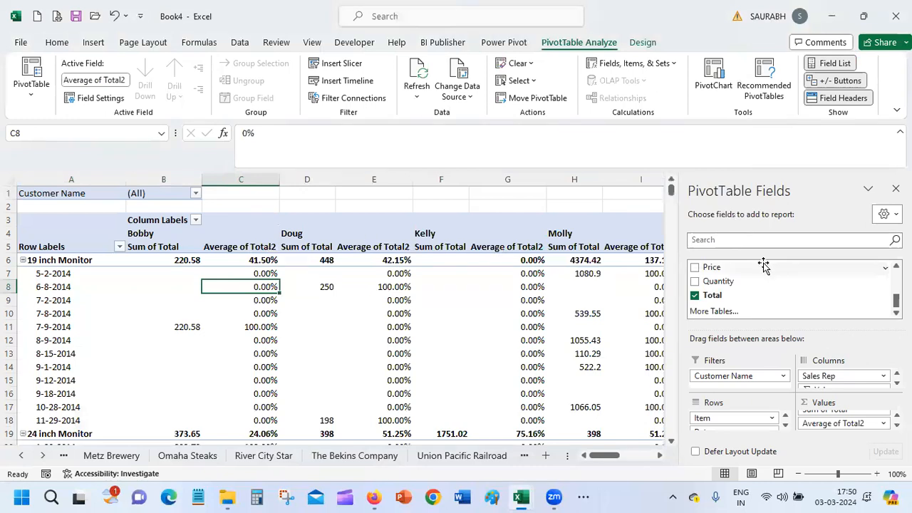
Show Average of Total2 as Difference From, with Date as the base field and (previous) as the base item.
{"action": "left_click", "coordinate": [863, 422]}
{"action": "left_click", "coordinate": [852, 408]}
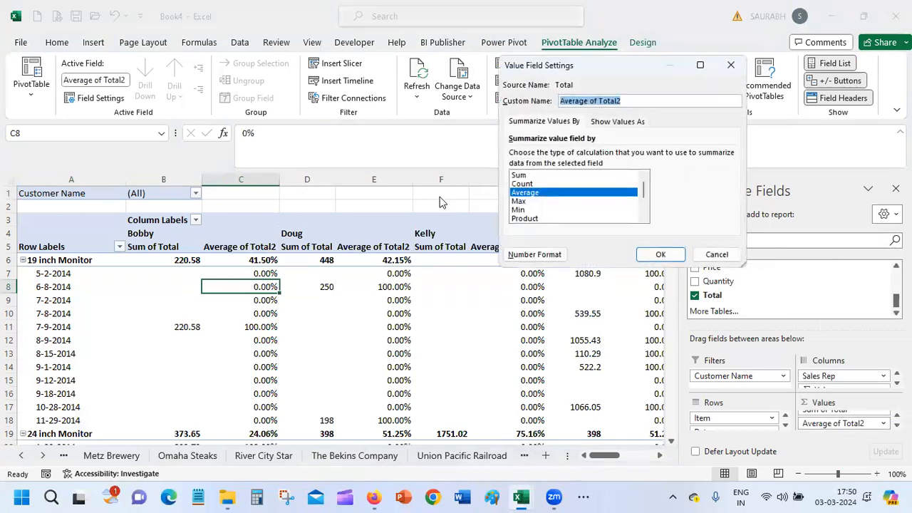
{"action": "left_click", "coordinate": [619, 122]}
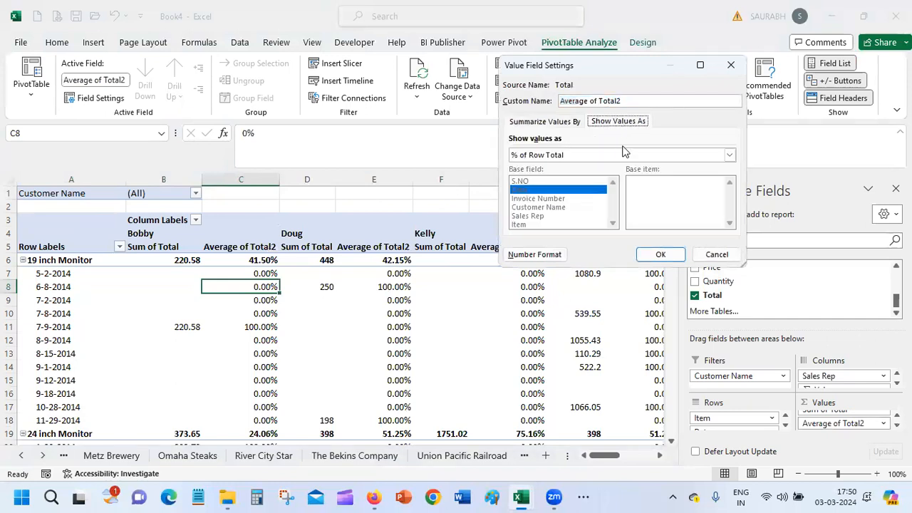
{"action": "left_click", "coordinate": [632, 155]}
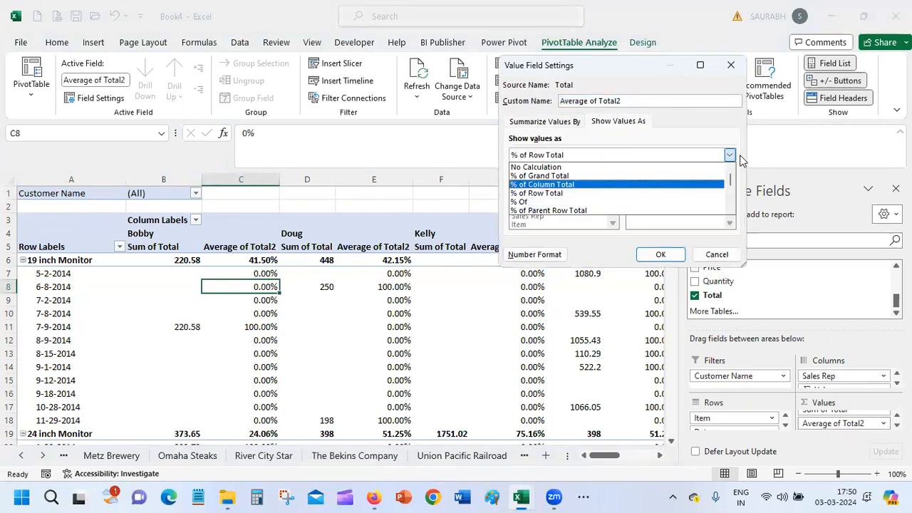
{"action": "left_click_drag", "start_coordinate": [730, 175], "coordinate": [730, 184]}
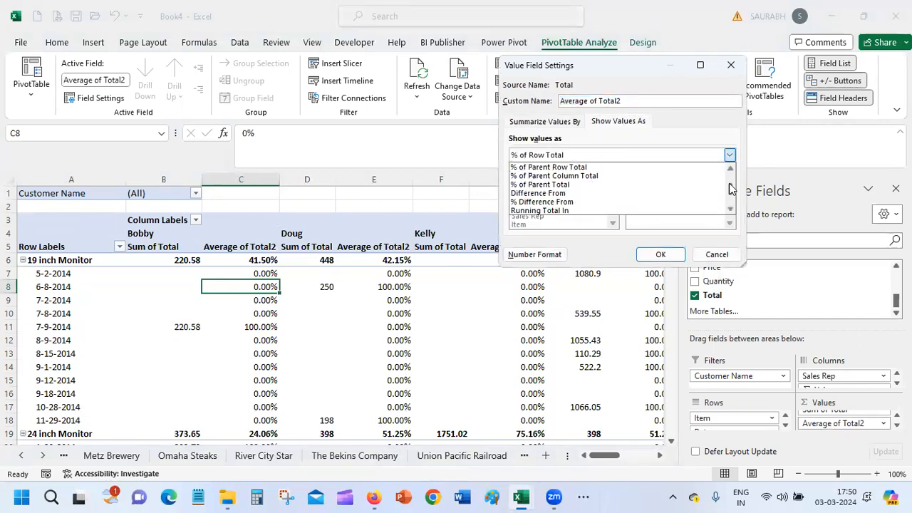
{"action": "left_click", "coordinate": [528, 194]}
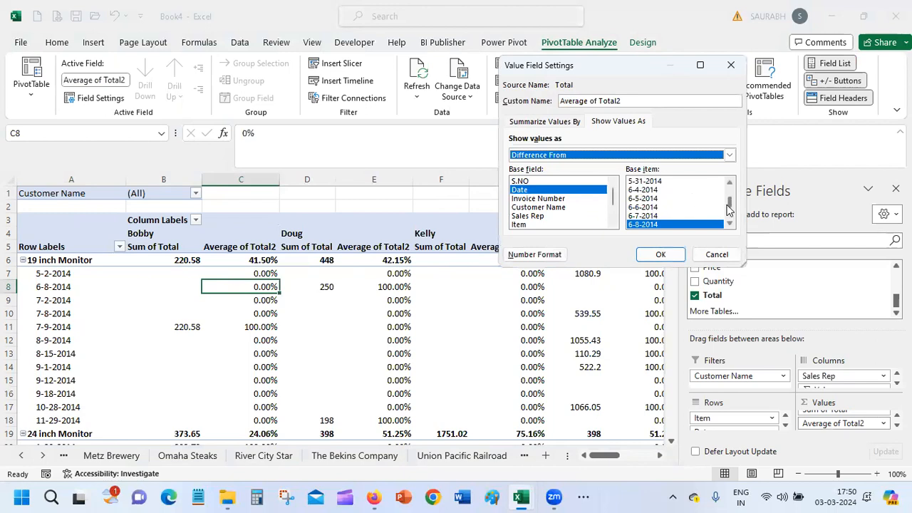
{"action": "scroll", "coordinate": [692, 198], "scroll_direction": "up", "scroll_amount": 5}
{"action": "left_click", "coordinate": [686, 181]}
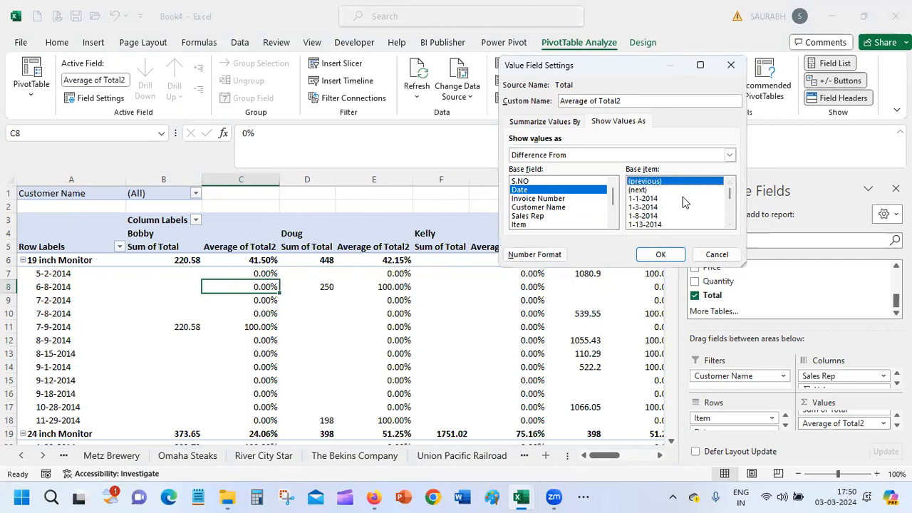
{"action": "left_click", "coordinate": [663, 254]}
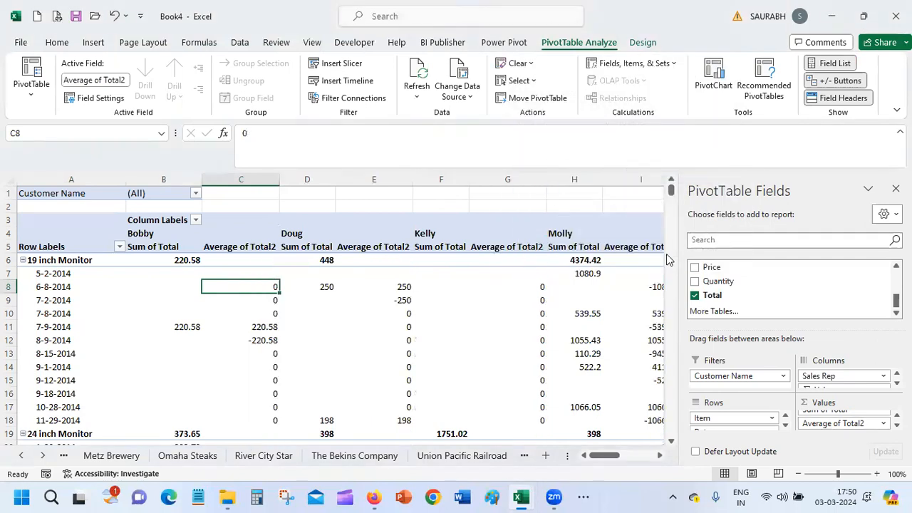
Compare the first sales rep's Sum of Total and Average of Total2 cells for 7-9-2014 and 8-9-2014 under 19 inch Monitor.
{"action": "left_click", "coordinate": [183, 326]}
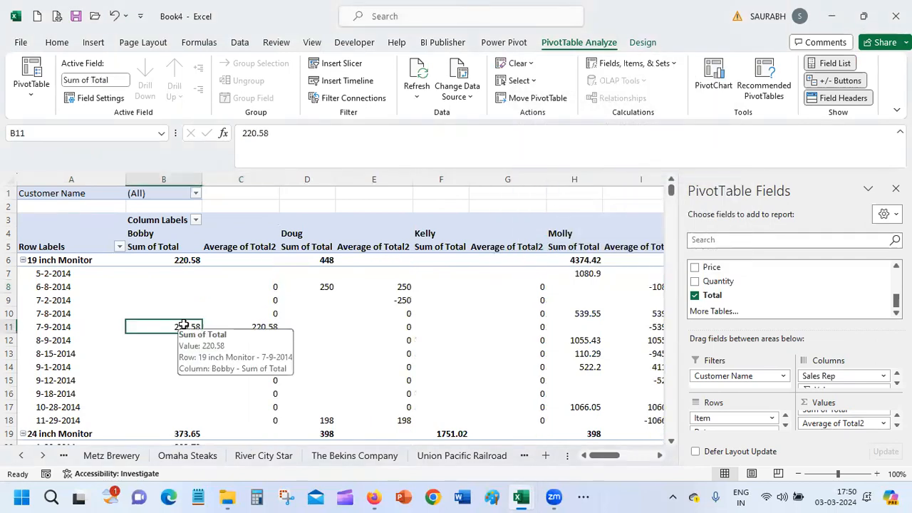
{"action": "left_click", "coordinate": [260, 314]}
{"action": "left_click", "coordinate": [264, 327]}
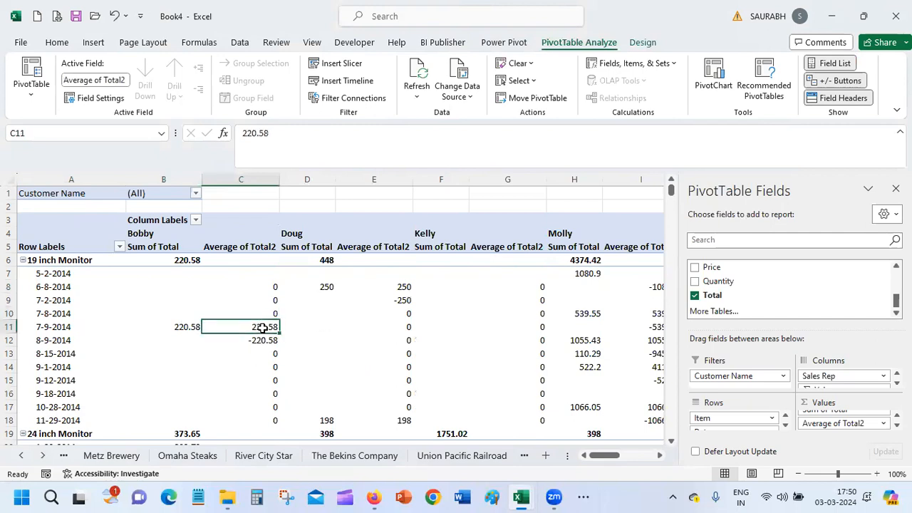
{"action": "left_click", "coordinate": [188, 339]}
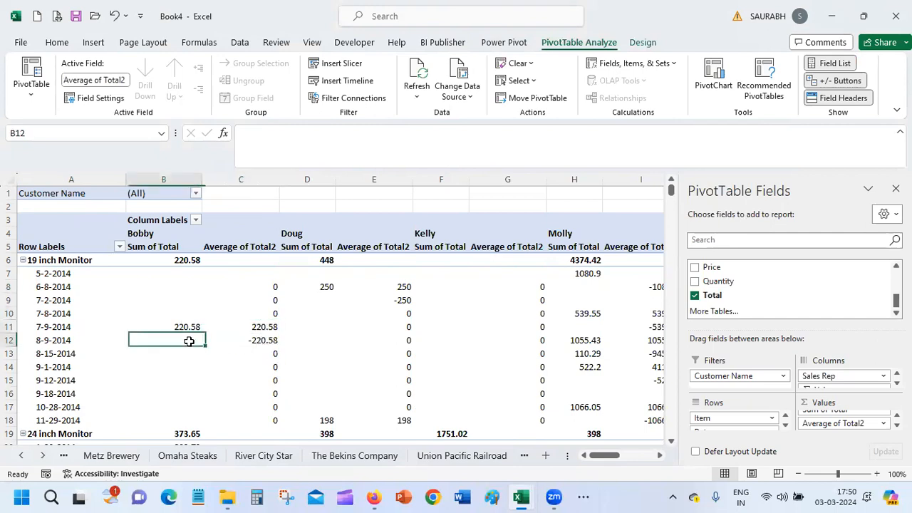
{"action": "left_click", "coordinate": [260, 330]}
{"action": "left_click", "coordinate": [262, 340]}
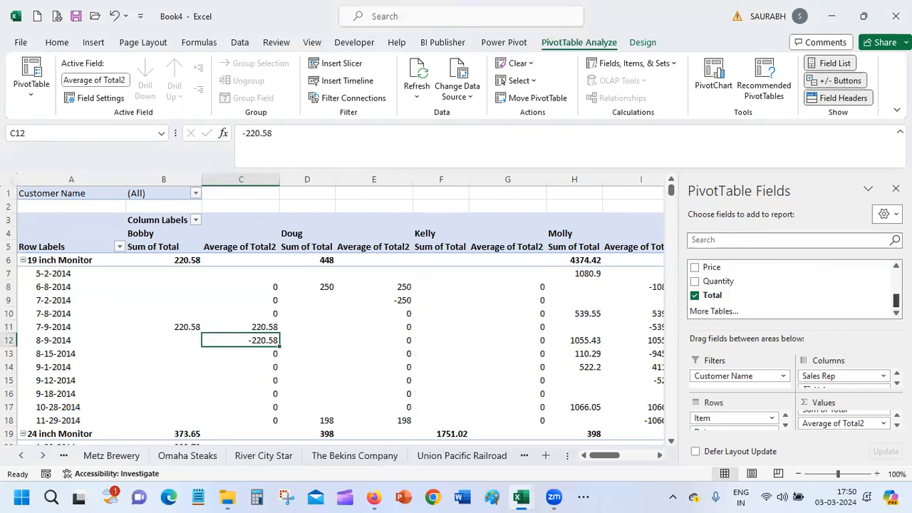
Remove the Date field from the pivot table rows and select the first sales rep's 24 inch Monitor total.
{"action": "scroll", "coordinate": [784, 289], "scroll_direction": "up", "scroll_amount": 3}
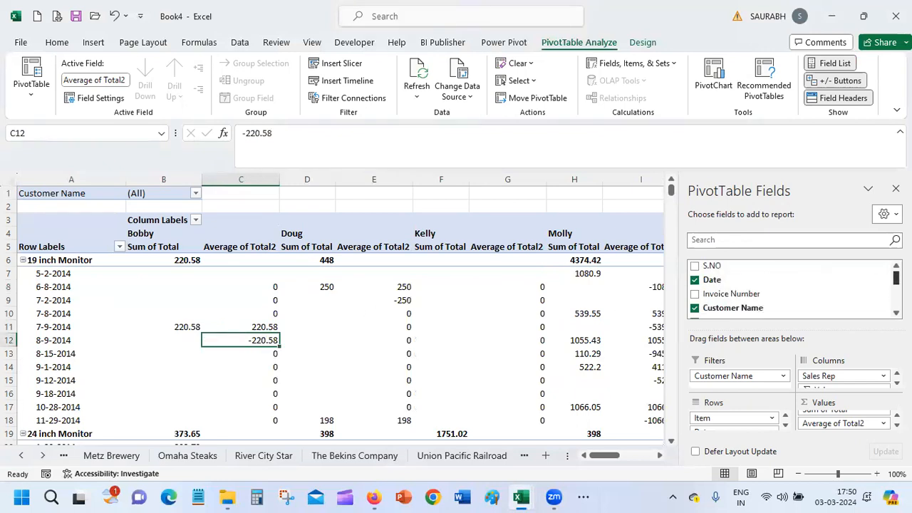
{"action": "left_click", "coordinate": [695, 280]}
{"action": "left_click", "coordinate": [277, 177]}
{"action": "left_click", "coordinate": [142, 278]}
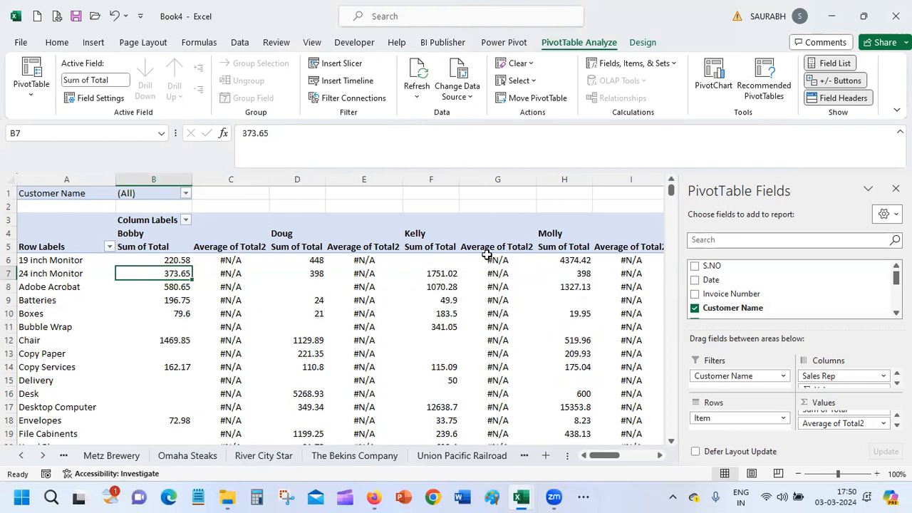
Change the base field of Average of Total2's Difference From calculation to Total.
{"action": "mouse_move", "coordinate": [671, 190]}
{"action": "left_mouse_down"}
{"action": "mouse_move", "coordinate": [670, 207]}
{"action": "mouse_move", "coordinate": [671, 191]}
{"action": "left_mouse_up"}
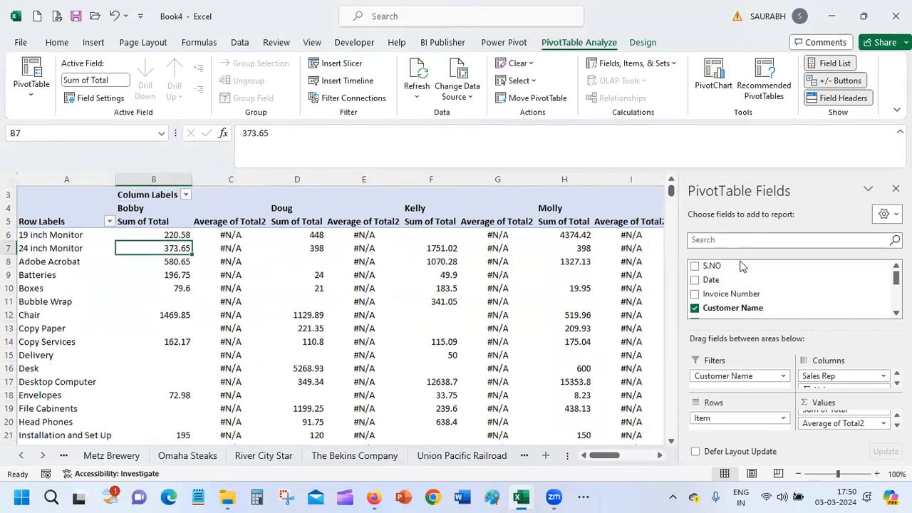
{"action": "left_click", "coordinate": [884, 423]}
{"action": "left_click", "coordinate": [848, 406]}
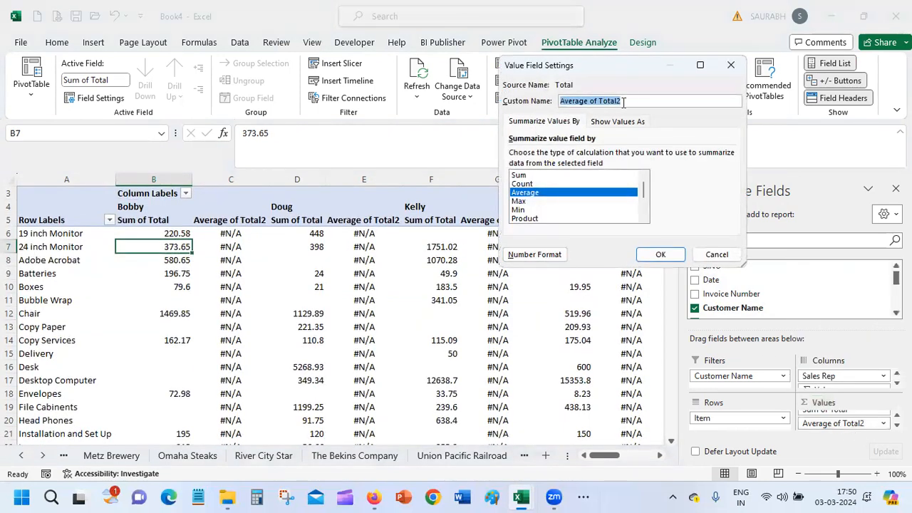
{"action": "left_click", "coordinate": [615, 122]}
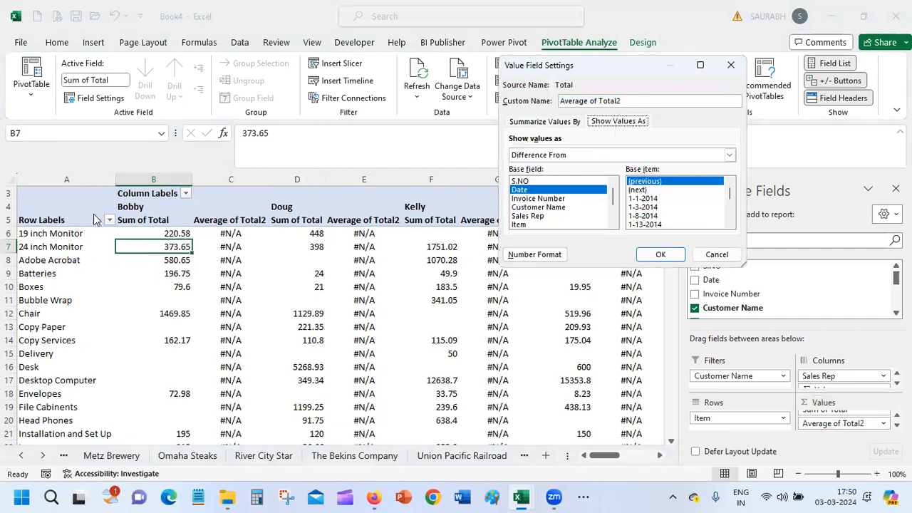
{"action": "left_click", "coordinate": [614, 219]}
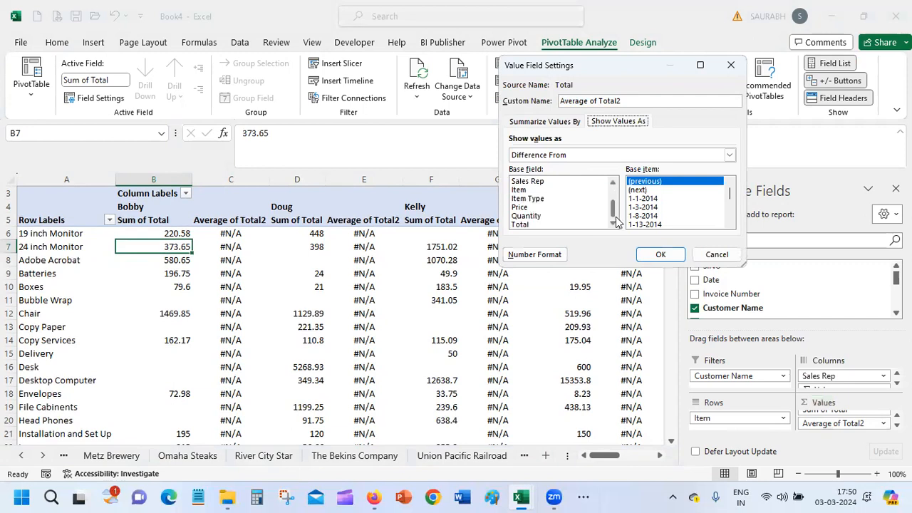
{"action": "left_click", "coordinate": [574, 224]}
{"action": "left_click", "coordinate": [661, 254]}
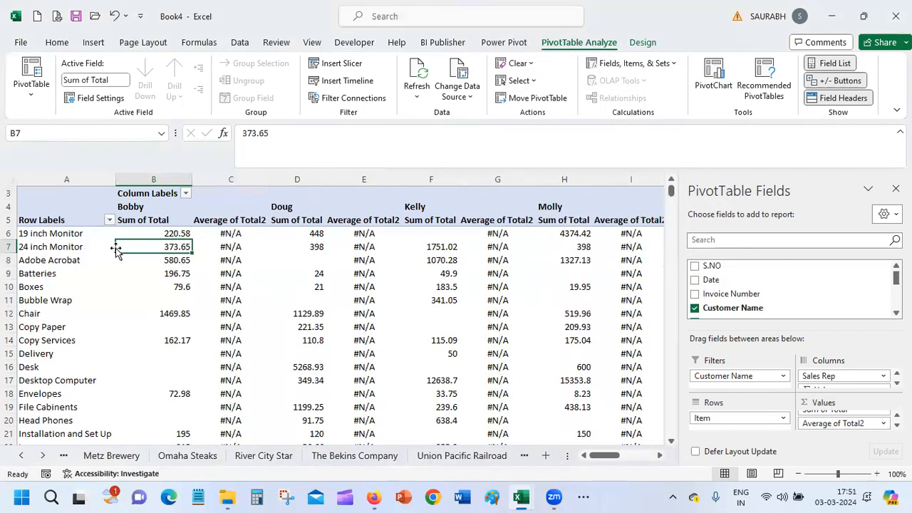
Set Average of Total2's Difference From calculation to use Item as the base field and (previous) as the base item.
{"action": "left_click", "coordinate": [868, 424]}
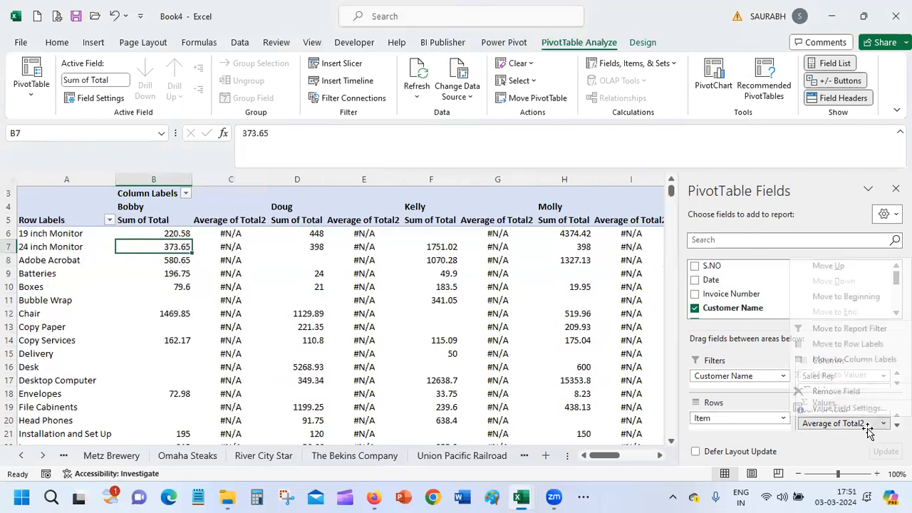
{"action": "left_click", "coordinate": [859, 407]}
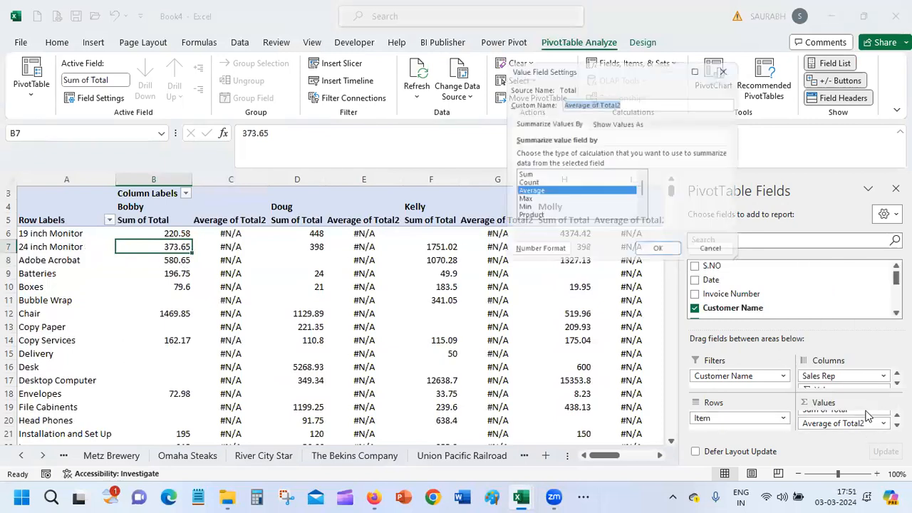
{"action": "left_click", "coordinate": [625, 122]}
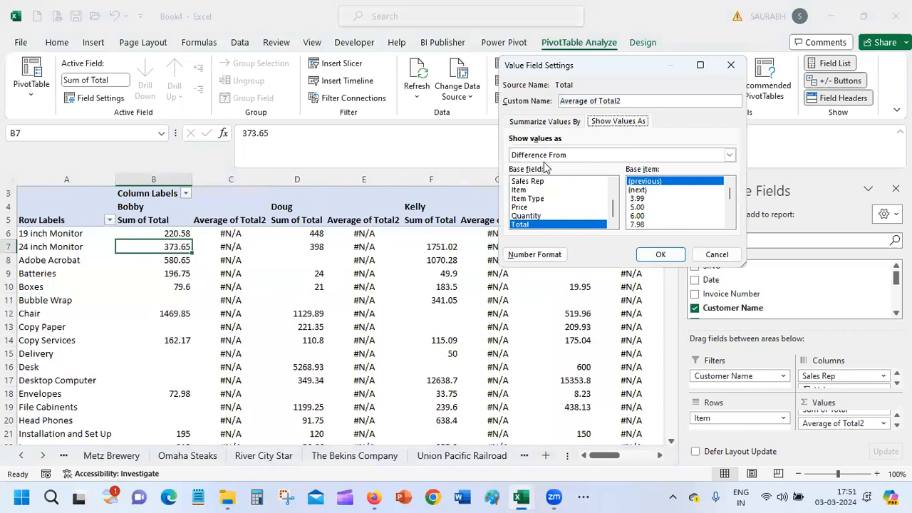
{"action": "left_click", "coordinate": [547, 200]}
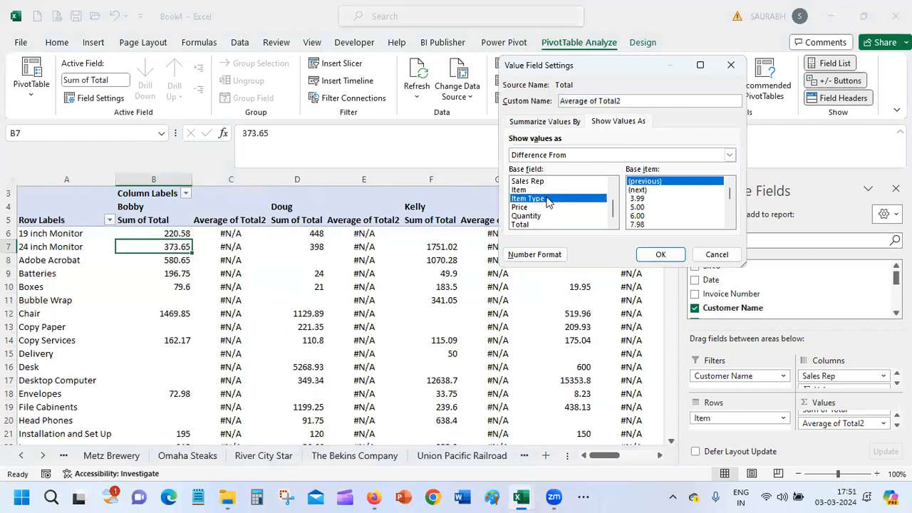
{"action": "left_click", "coordinate": [547, 191]}
{"action": "left_click", "coordinate": [646, 182]}
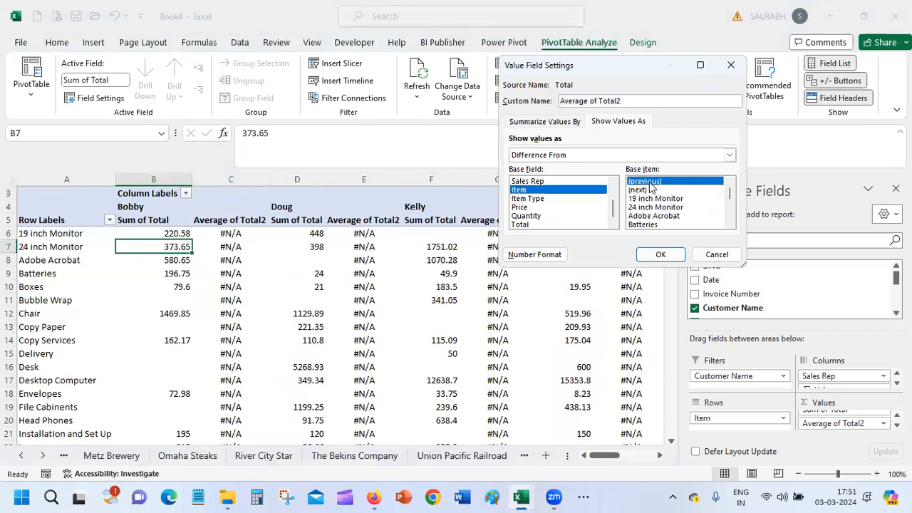
{"action": "left_click", "coordinate": [660, 254]}
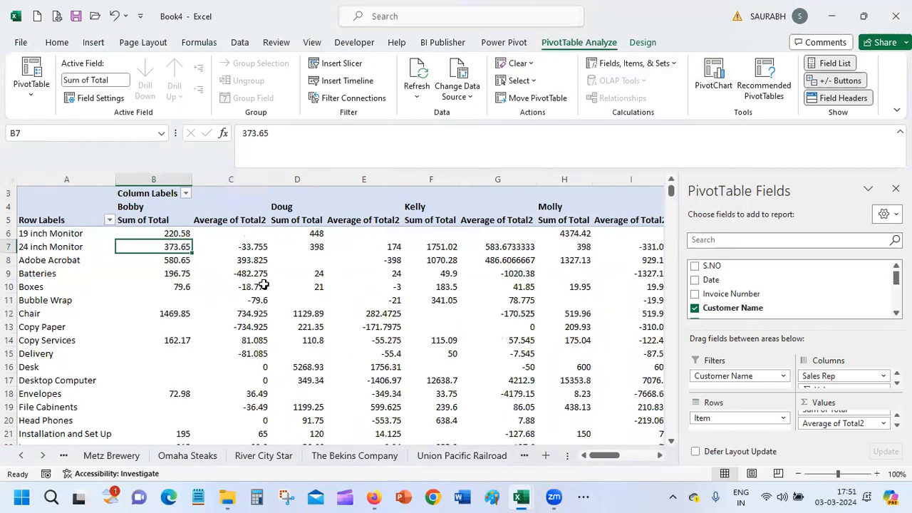
Compare the first sales rep's Sum of Total and Average of Total2 cells for 24 inch Monitor, Adobe Acrobat and Batteries against the item order.
{"action": "left_click", "coordinate": [241, 247]}
{"action": "left_click", "coordinate": [146, 246]}
{"action": "mouse_move", "coordinate": [262, 251]}
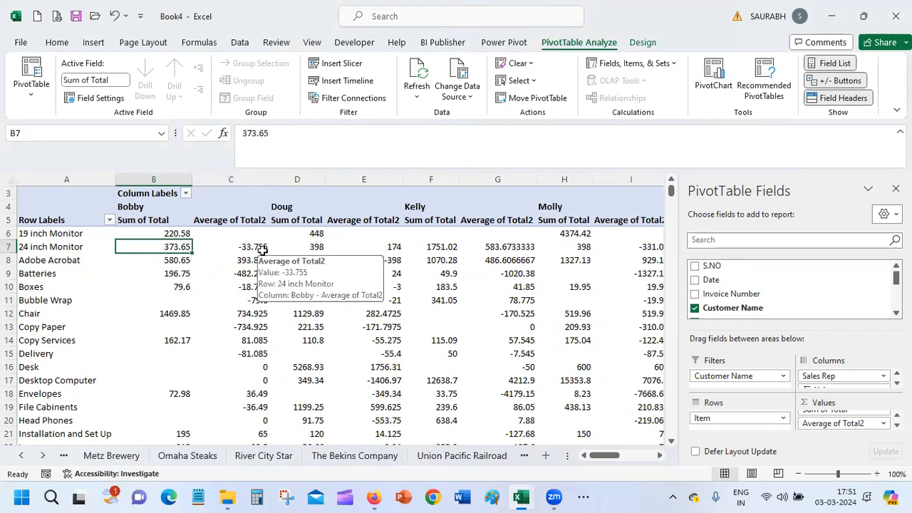
{"action": "left_click", "coordinate": [159, 261]}
{"action": "mouse_move", "coordinate": [157, 247]}
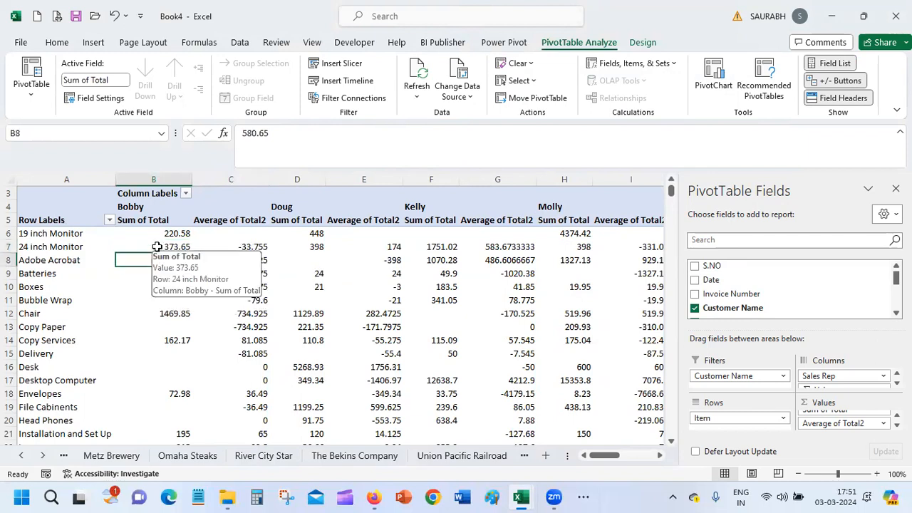
{"action": "left_click", "coordinate": [151, 272]}
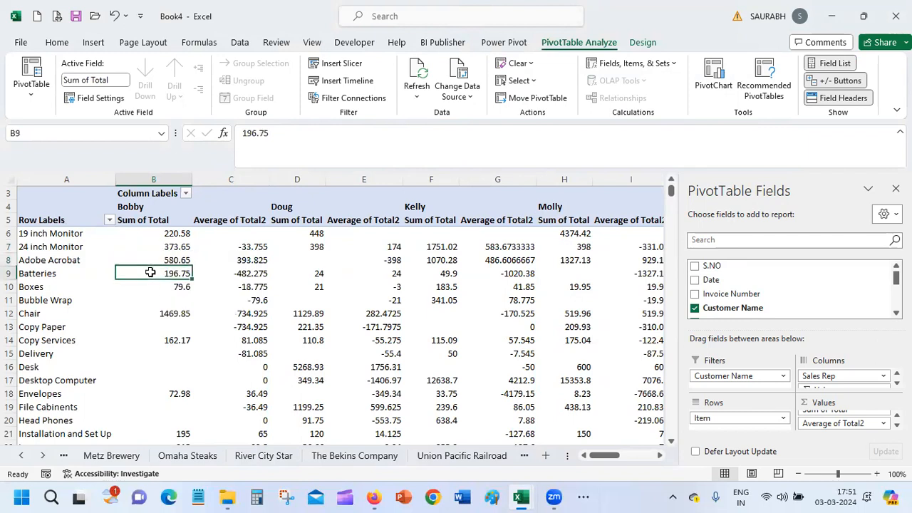
{"action": "left_click", "coordinate": [157, 260]}
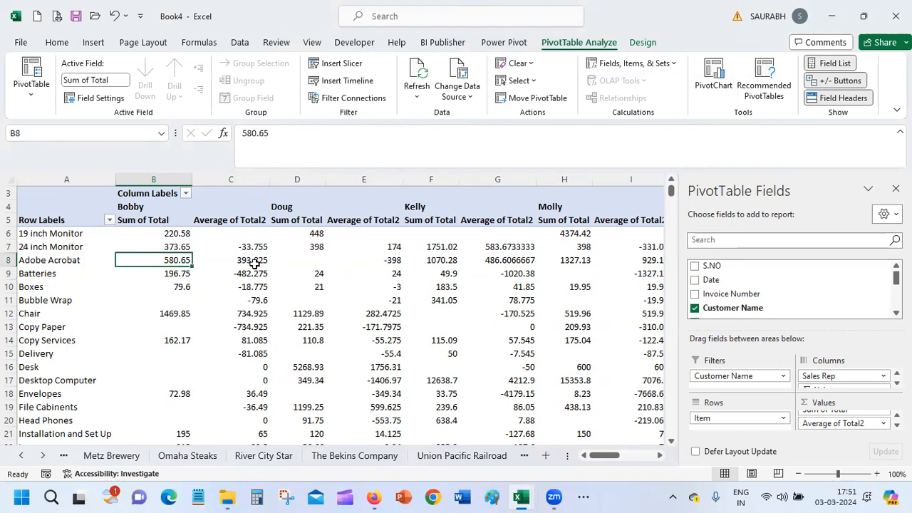
{"action": "mouse_move", "coordinate": [257, 262]}
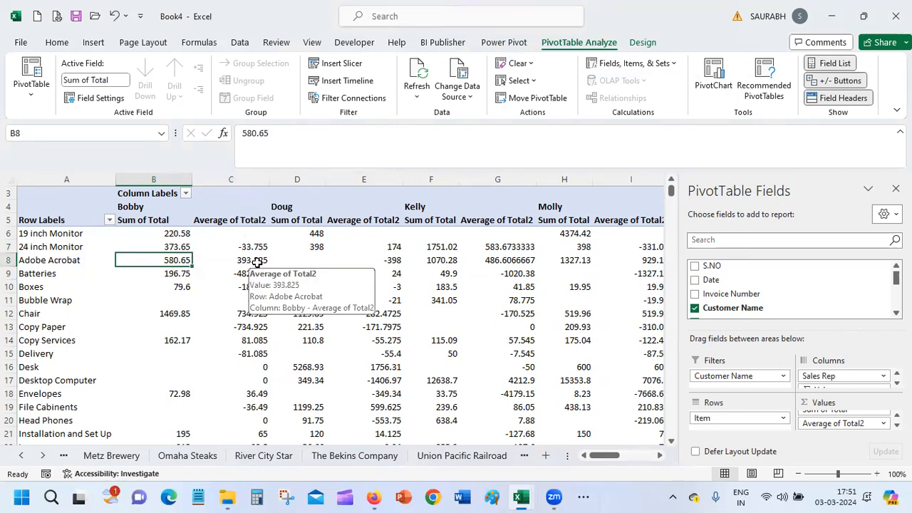
{"action": "left_click", "coordinate": [52, 286]}
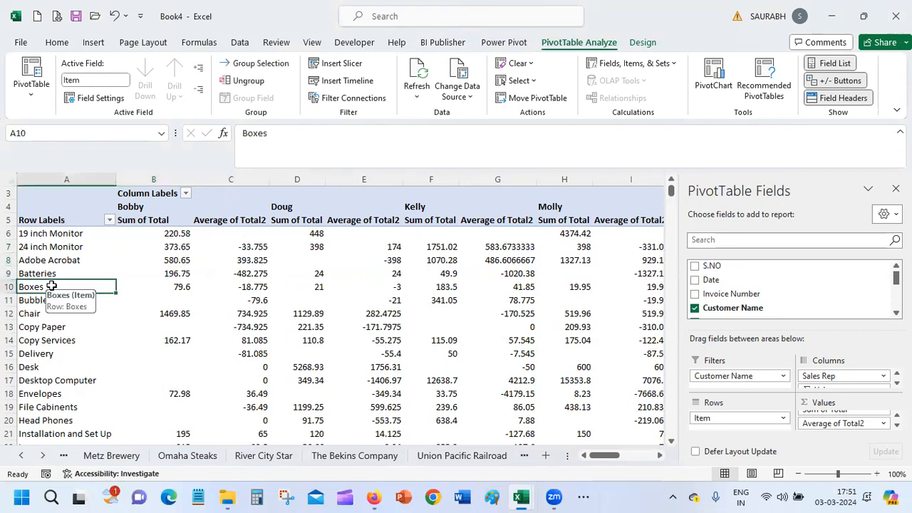
{"action": "left_click", "coordinate": [50, 273]}
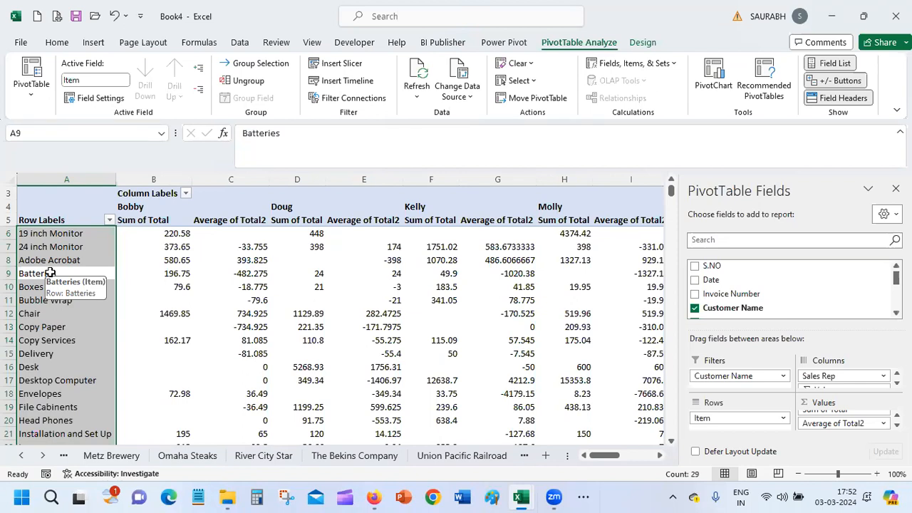
{"action": "left_click", "coordinate": [105, 298]}
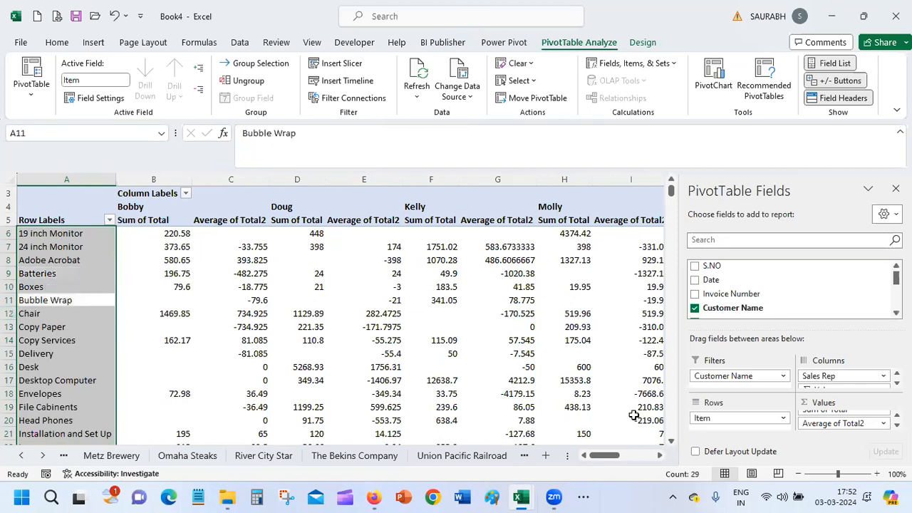
Add the Total field to the pivot table values as an additional sum.
{"action": "scroll", "coordinate": [754, 299], "scroll_direction": "down", "scroll_amount": 5}
{"action": "left_click_drag", "start_coordinate": [753, 303], "coordinate": [833, 419]}
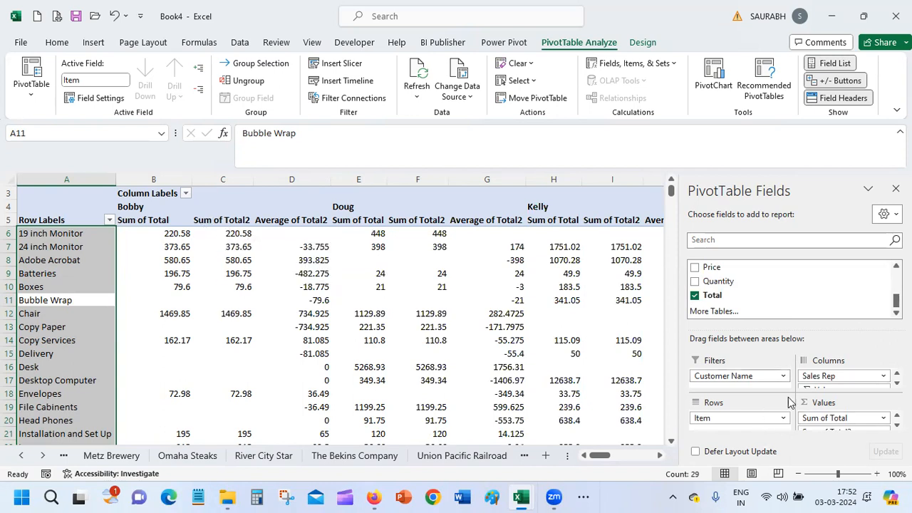
Examine the Show Values As calculations, base field and base item offered for Average of Total2 without applying changes.
{"action": "scroll", "coordinate": [841, 420], "scroll_direction": "down", "scroll_amount": 2}
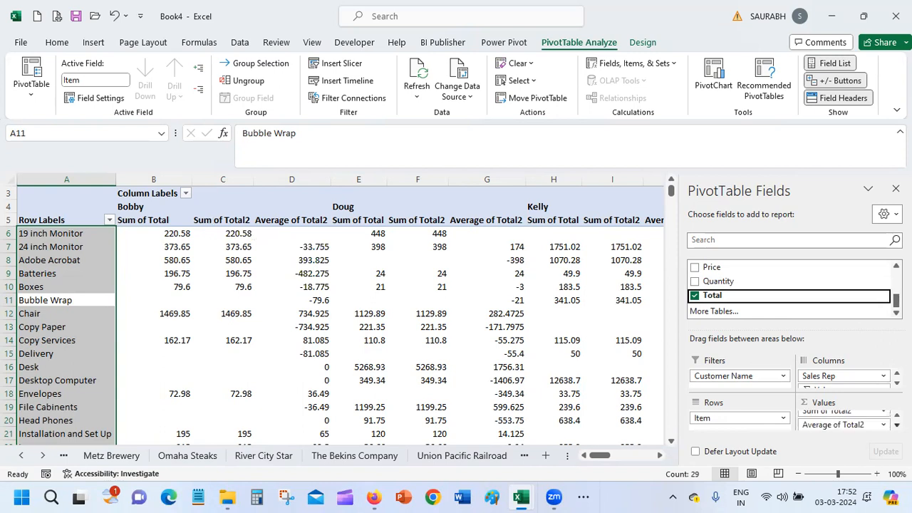
{"action": "left_click", "coordinate": [883, 424]}
{"action": "left_click", "coordinate": [871, 413]}
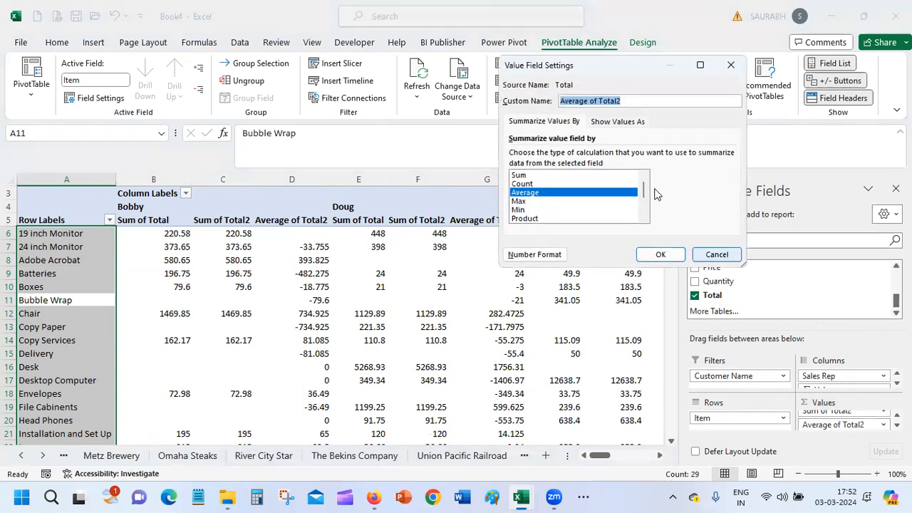
{"action": "left_click", "coordinate": [627, 123]}
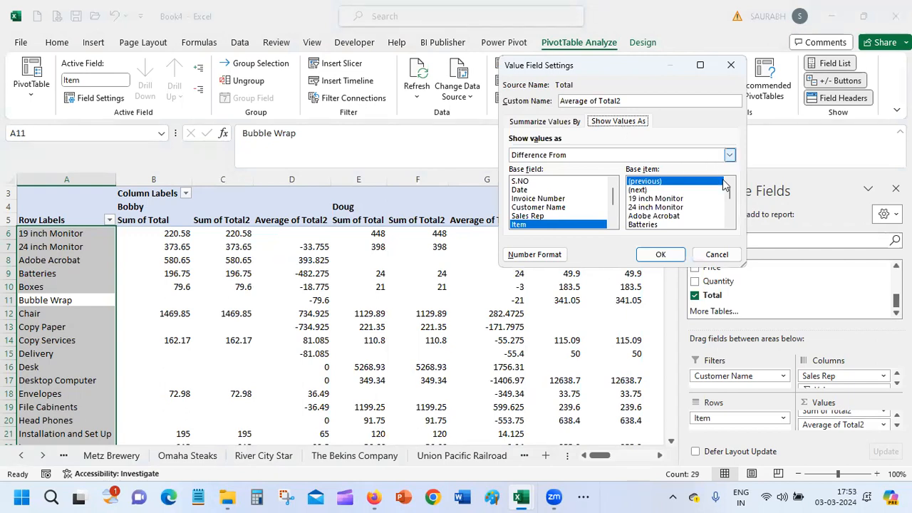
{"action": "left_click", "coordinate": [717, 255]}
{"action": "left_click", "coordinate": [883, 425]}
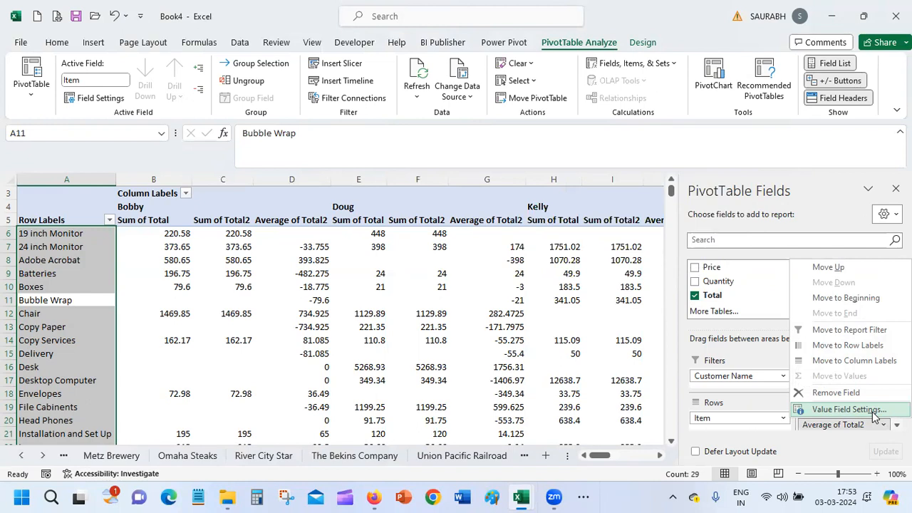
{"action": "left_click", "coordinate": [874, 411]}
{"action": "left_click", "coordinate": [618, 123]}
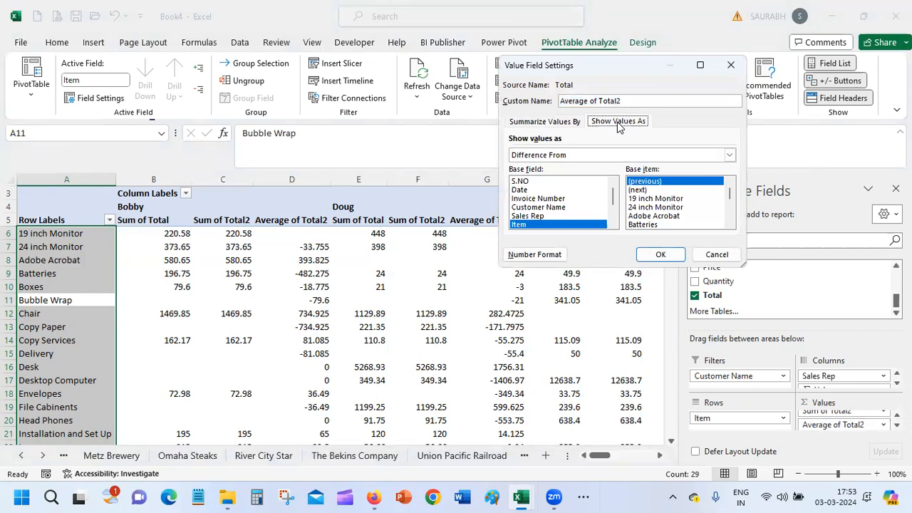
{"action": "left_click", "coordinate": [621, 157]}
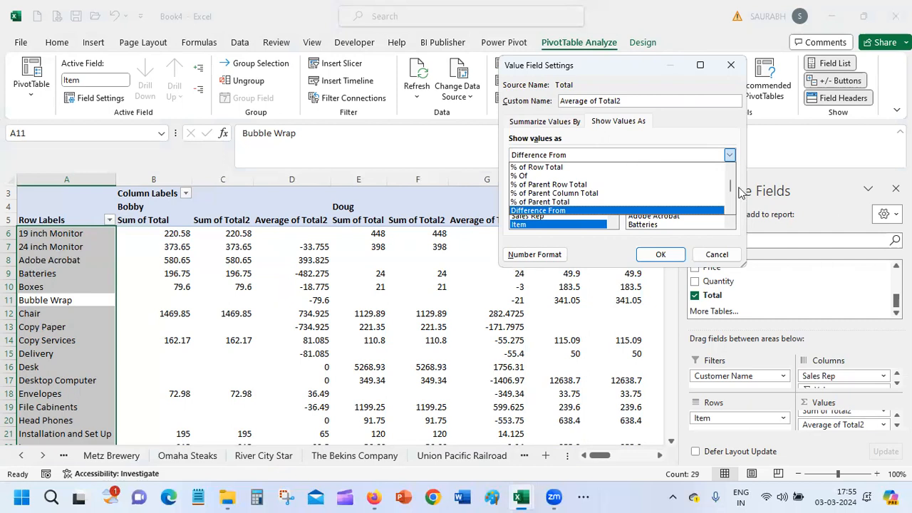
{"action": "left_click", "coordinate": [725, 258]}
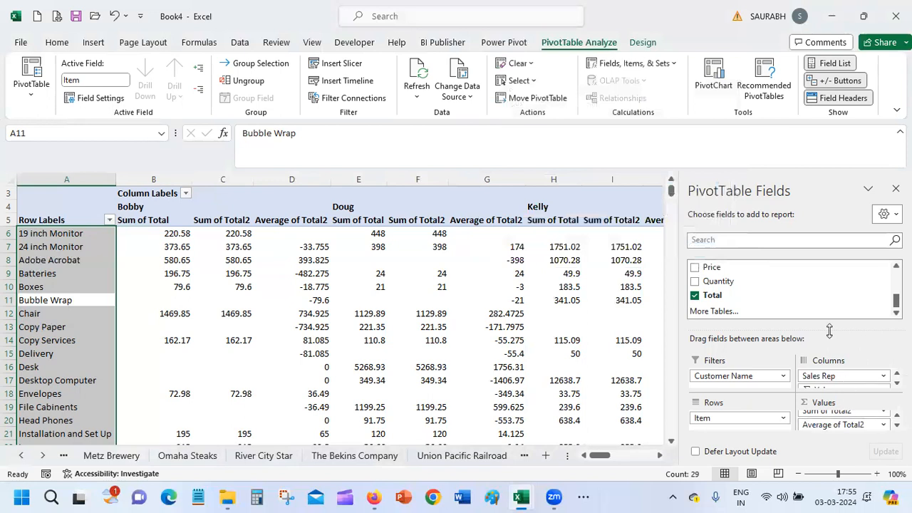
Enlarge the field layout areas and remove Average of Total2 and Sum of Total2 from the pivot table values.
{"action": "left_click_drag", "start_coordinate": [802, 328], "coordinate": [803, 285]}
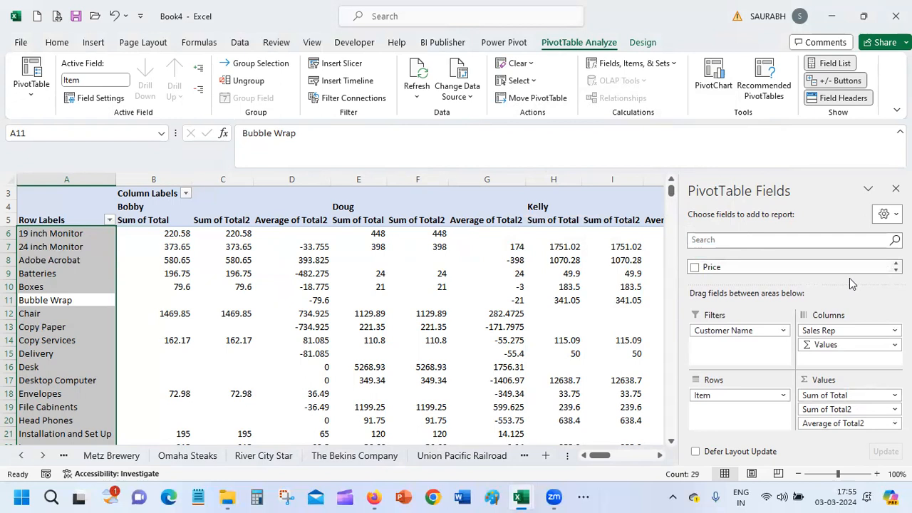
{"action": "left_click", "coordinate": [894, 423]}
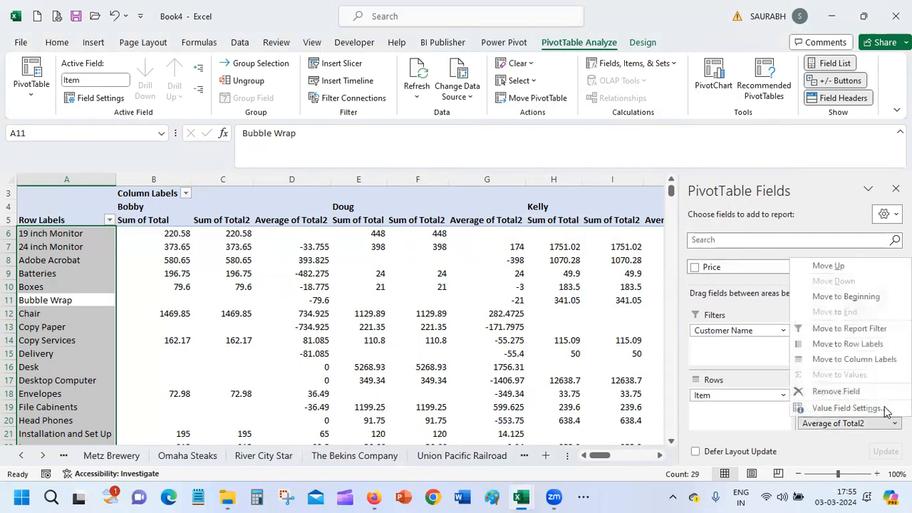
{"action": "left_click", "coordinate": [883, 391]}
{"action": "left_click", "coordinate": [894, 409]}
{"action": "left_click", "coordinate": [834, 377]}
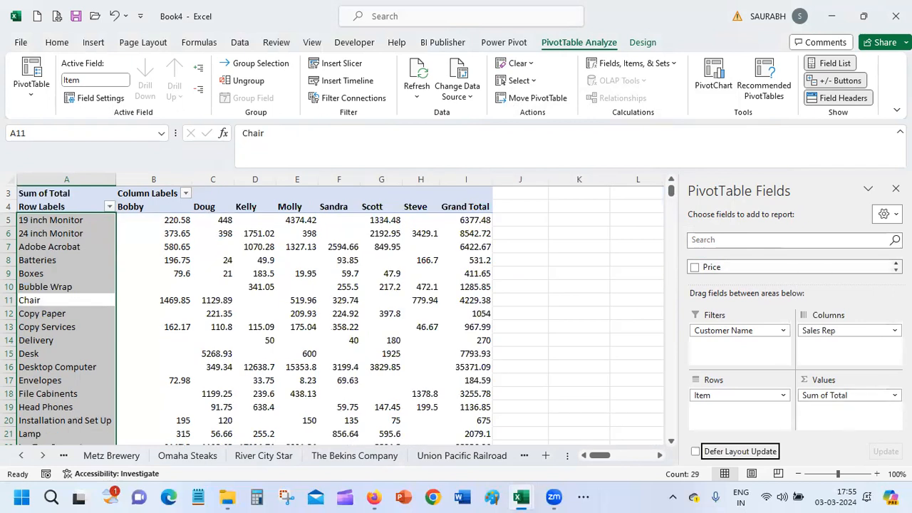
Add a second Total field to the pivot table values to compare it with Sum of Total, and remove it again.
{"action": "scroll", "coordinate": [720, 267], "scroll_direction": "down", "scroll_amount": 2}
{"action": "left_click_drag", "start_coordinate": [727, 267], "coordinate": [829, 422]}
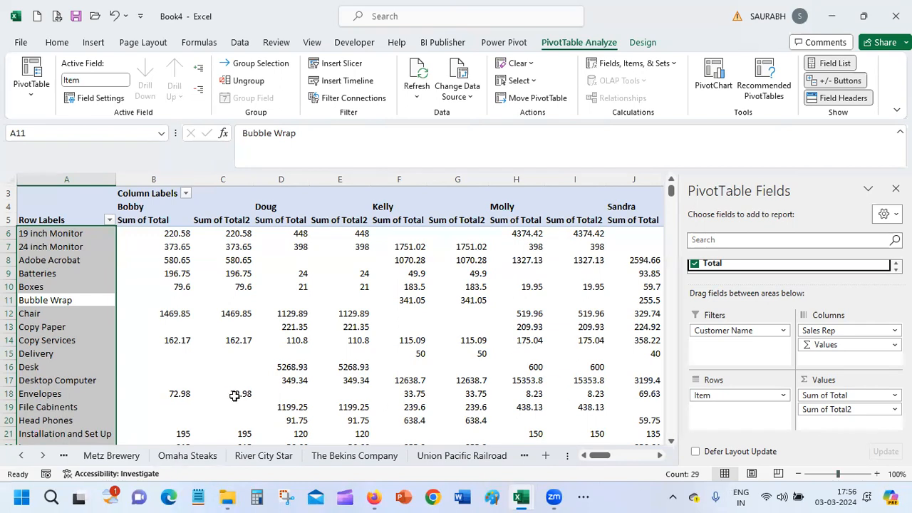
{"action": "mouse_move", "coordinate": [228, 395]}
{"action": "left_click", "coordinate": [877, 410]}
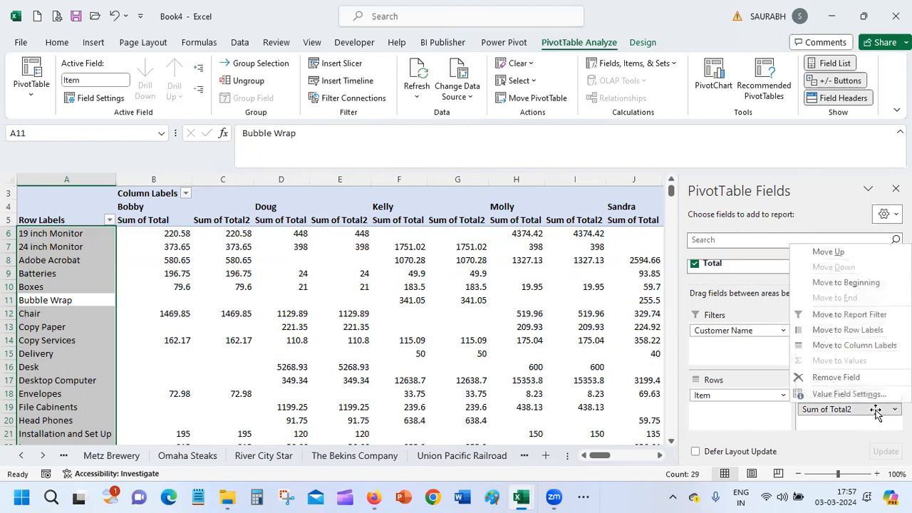
{"action": "left_click", "coordinate": [827, 375]}
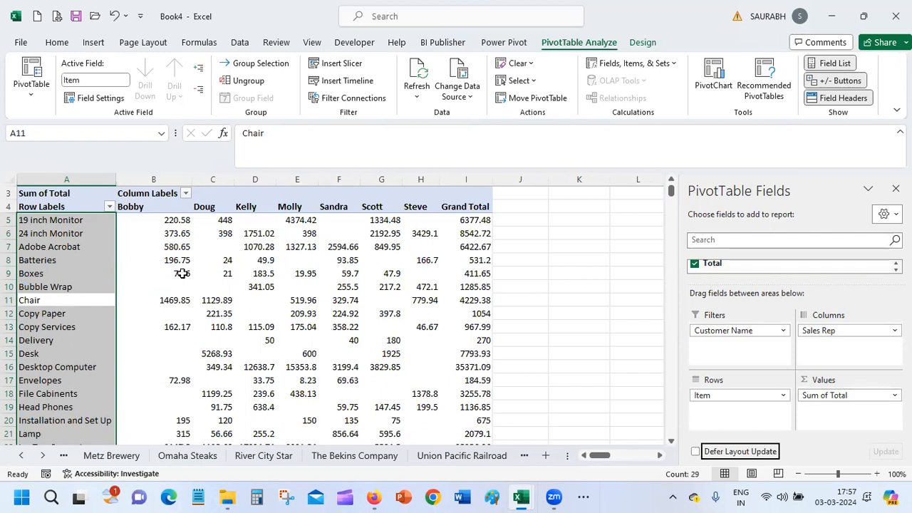
Select the second sales rep's 19 inch Monitor total in the pivot table.
{"action": "left_click", "coordinate": [252, 355]}
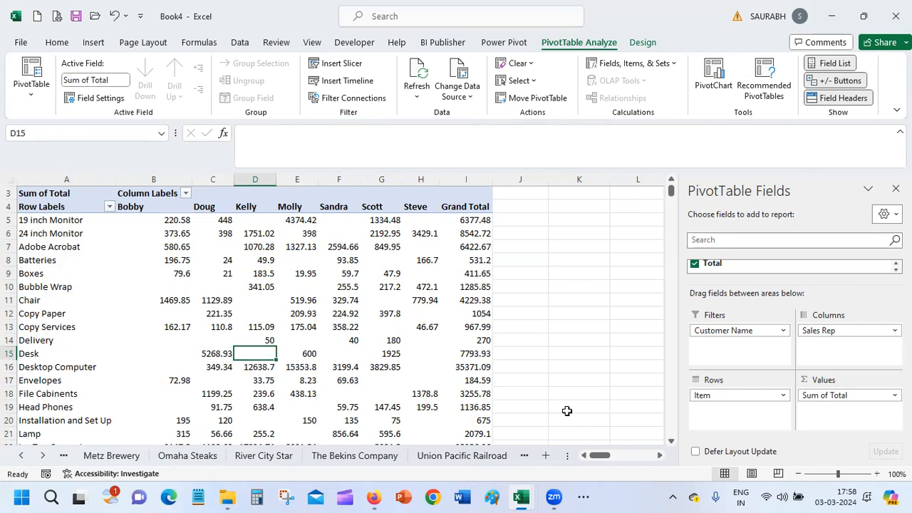
{"action": "left_click", "coordinate": [211, 225]}
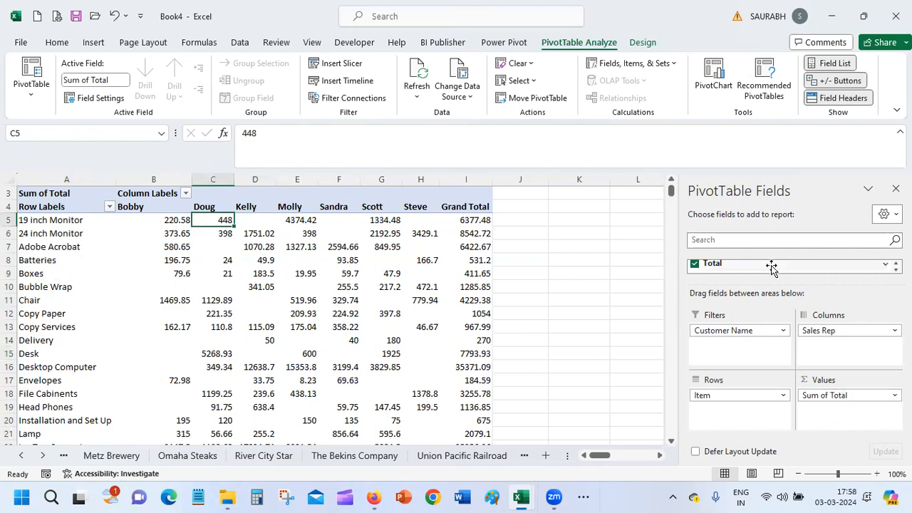
Add a second Total field to the pivot table values below Sum of Total.
{"action": "left_click_drag", "start_coordinate": [772, 265], "coordinate": [845, 417]}
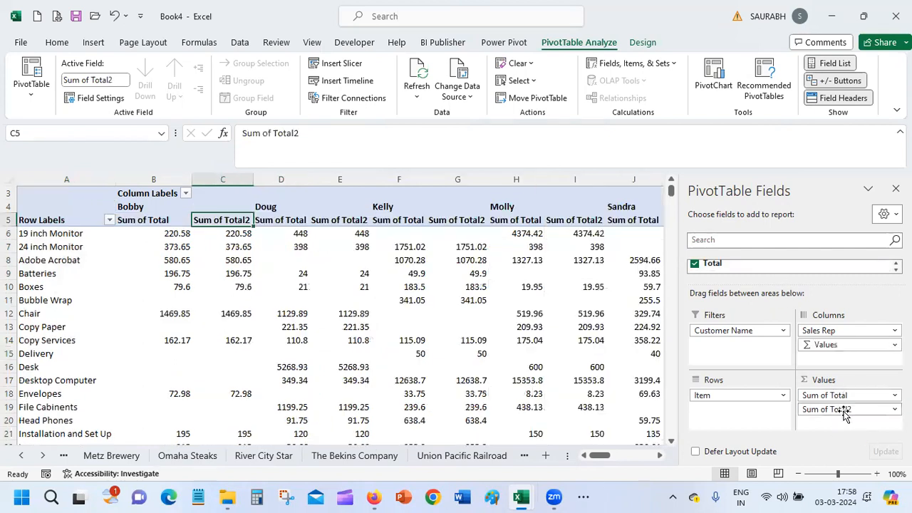
Try out a Difference From calculation for Sum of Total2 with base field Item and base item (previous), then discard the settings.
{"action": "left_click", "coordinate": [844, 412]}
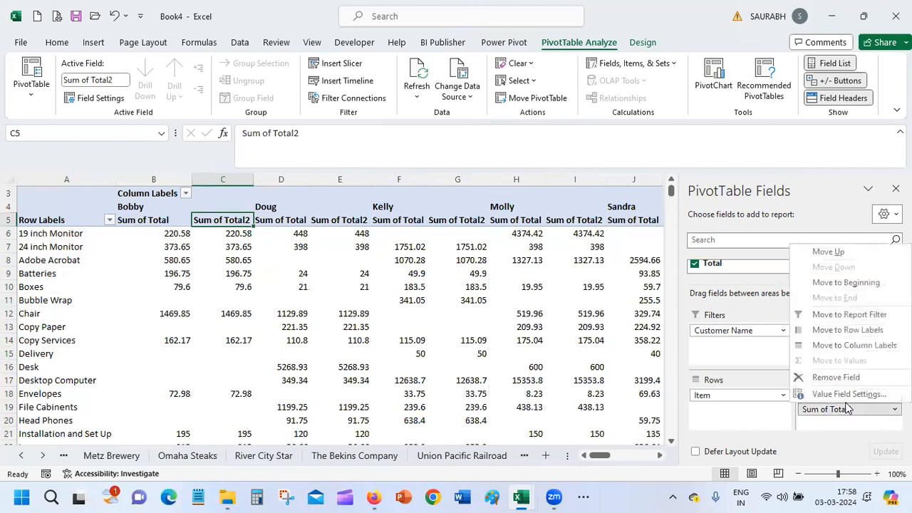
{"action": "left_click", "coordinate": [841, 394]}
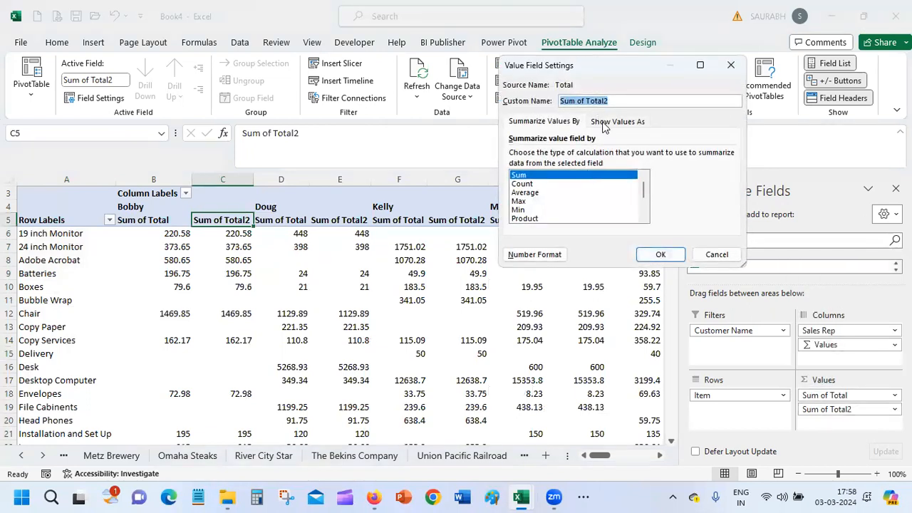
{"action": "left_click", "coordinate": [607, 123]}
{"action": "left_click", "coordinate": [587, 152]}
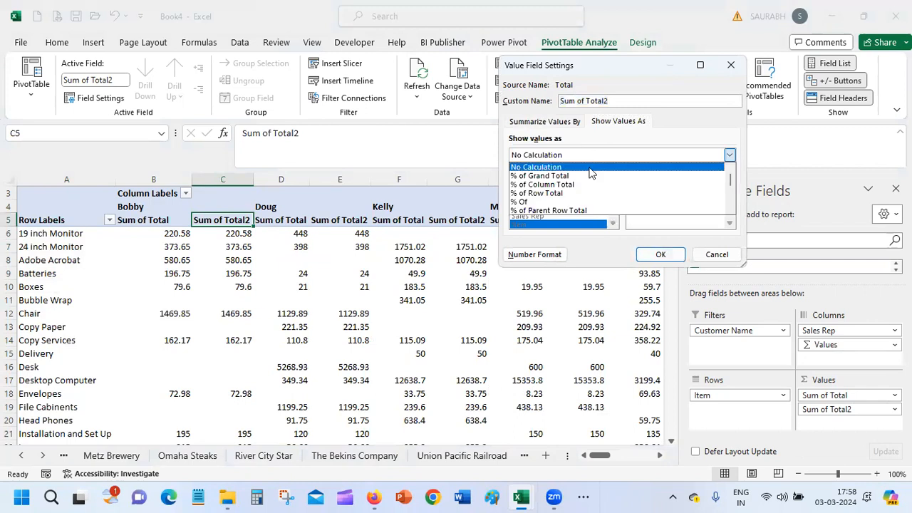
{"action": "scroll", "coordinate": [728, 207], "scroll_direction": "down", "scroll_amount": 5}
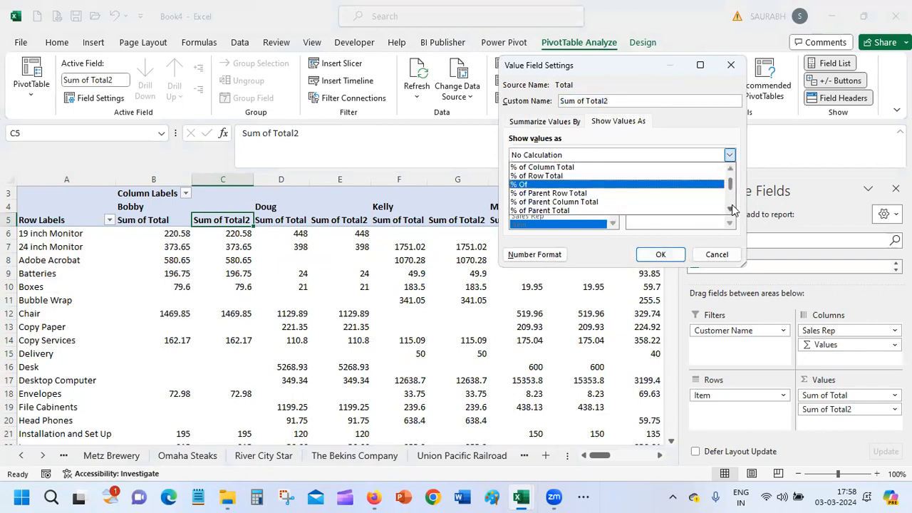
{"action": "left_click", "coordinate": [675, 193]}
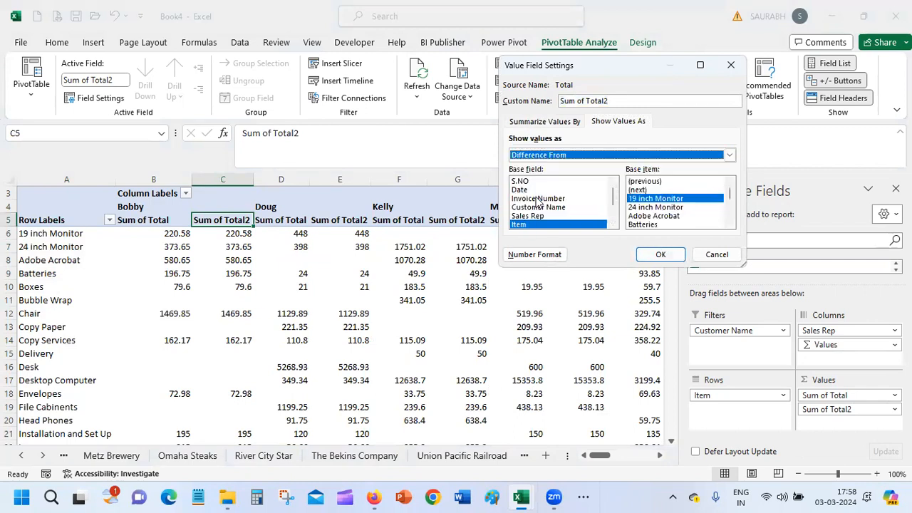
{"action": "left_click", "coordinate": [674, 183]}
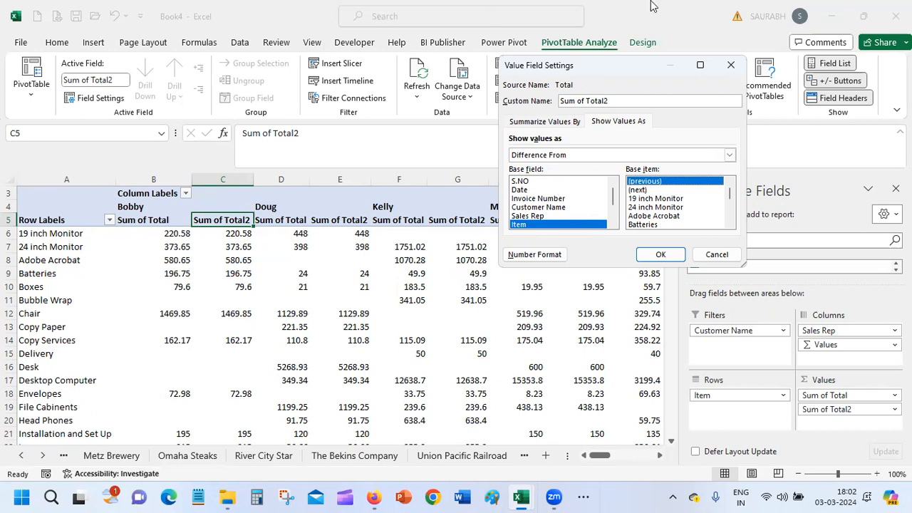
{"action": "left_click", "coordinate": [740, 66]}
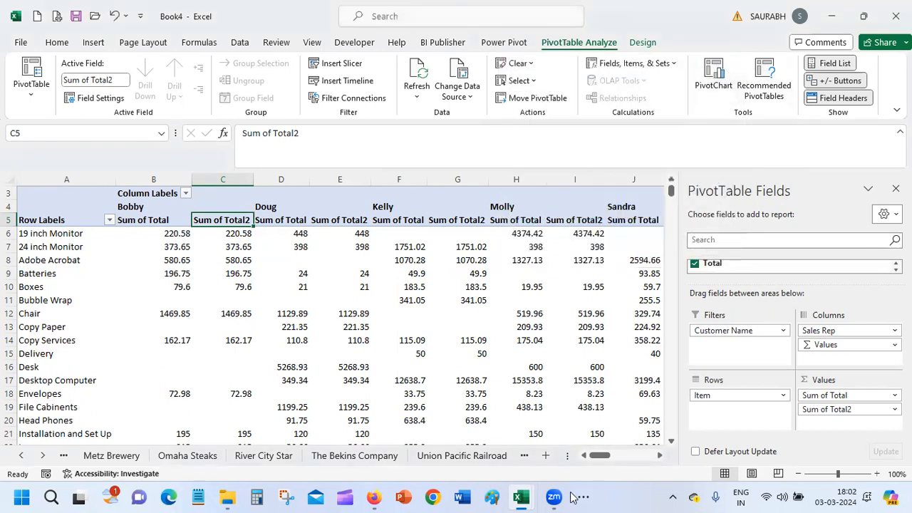
Switch to the Google Meet call in Firefox, stop presenting the screen, and end the call for everyone.
{"action": "mouse_move", "coordinate": [375, 497]}
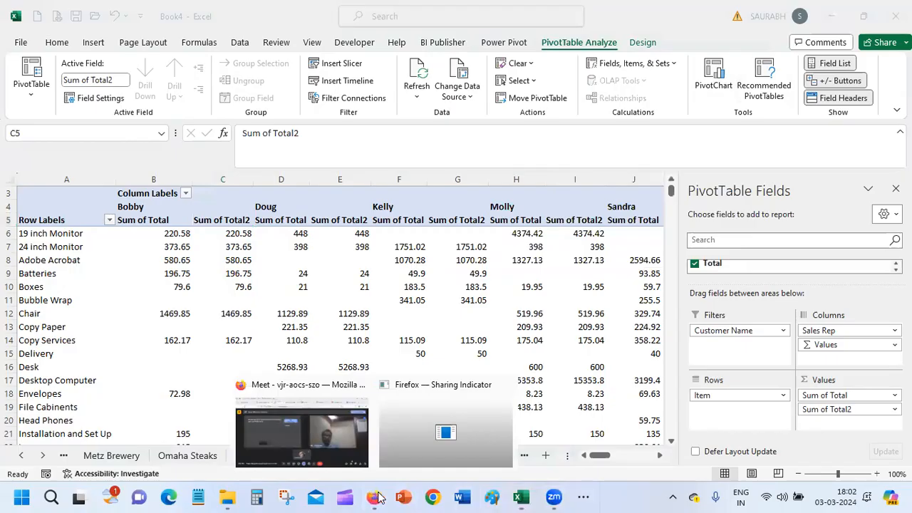
{"action": "left_click", "coordinate": [309, 433]}
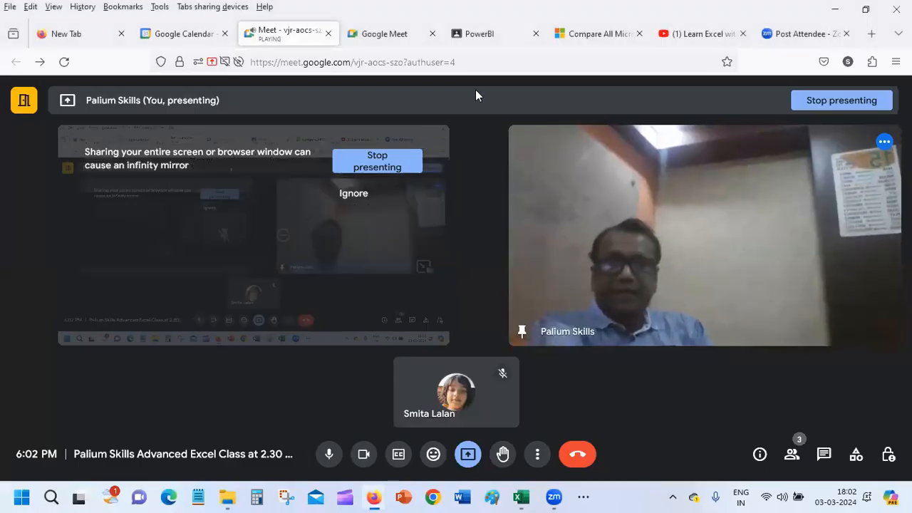
{"action": "left_click", "coordinate": [369, 165]}
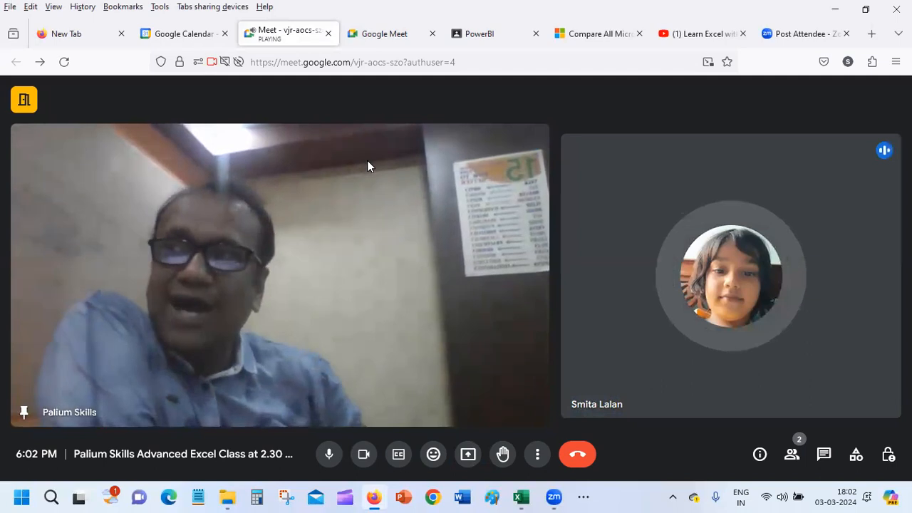
{"action": "left_click", "coordinate": [578, 455]}
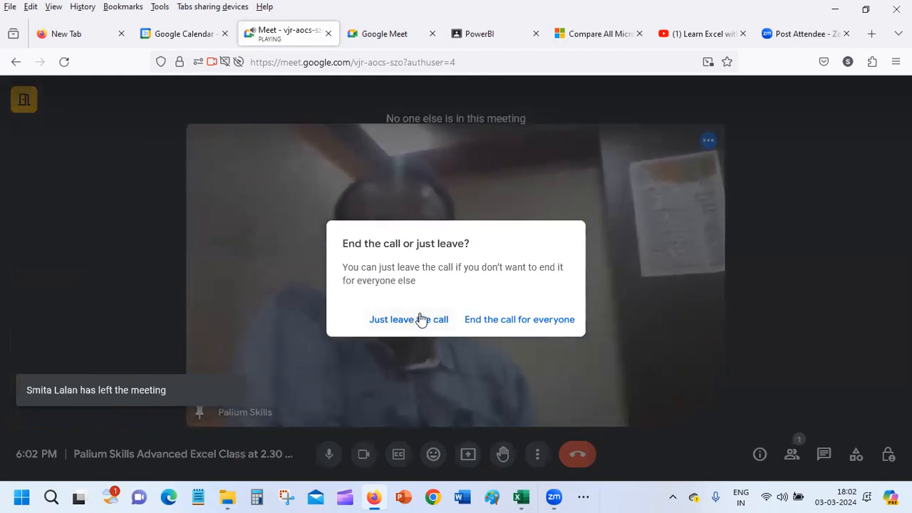
{"action": "left_click", "coordinate": [492, 320]}
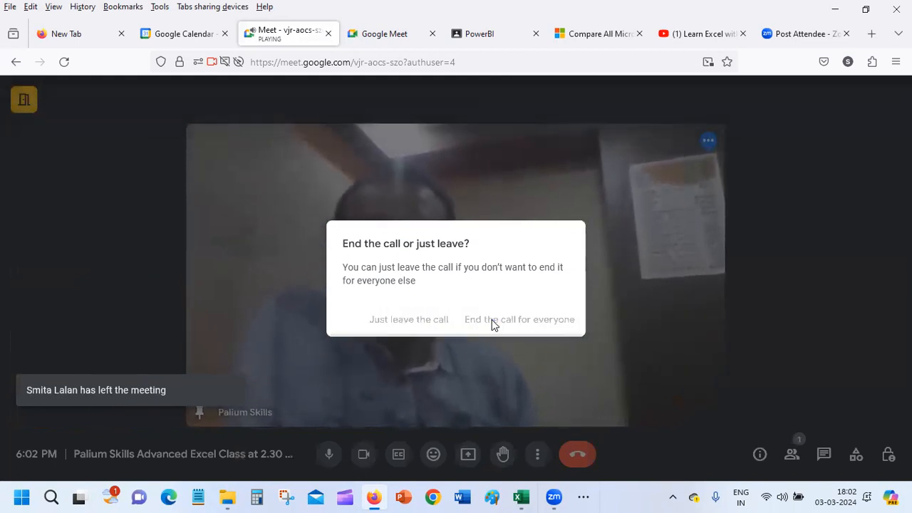